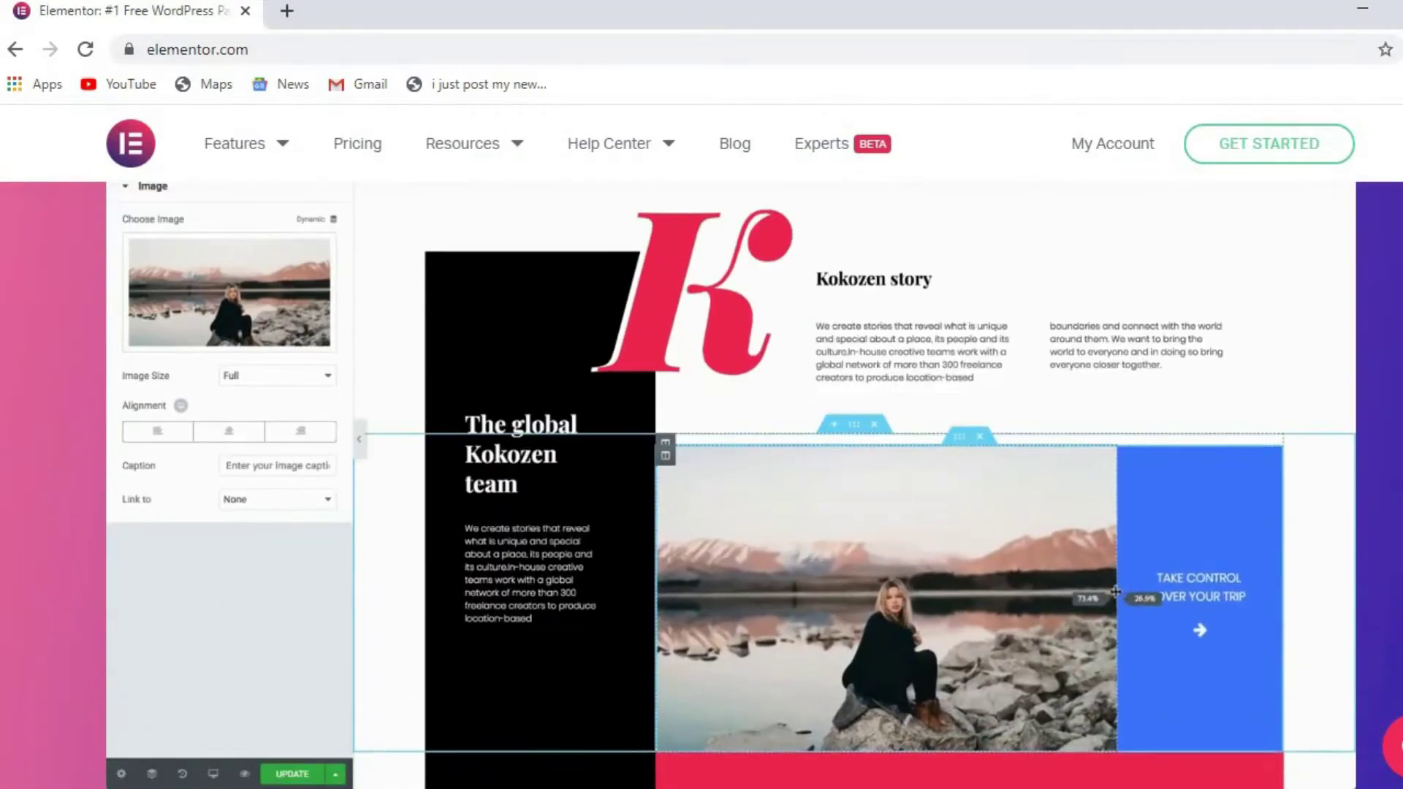
- Look over the features, widgets and user reviews on the Elementor home page
scroll(701, 482, "down", 5)
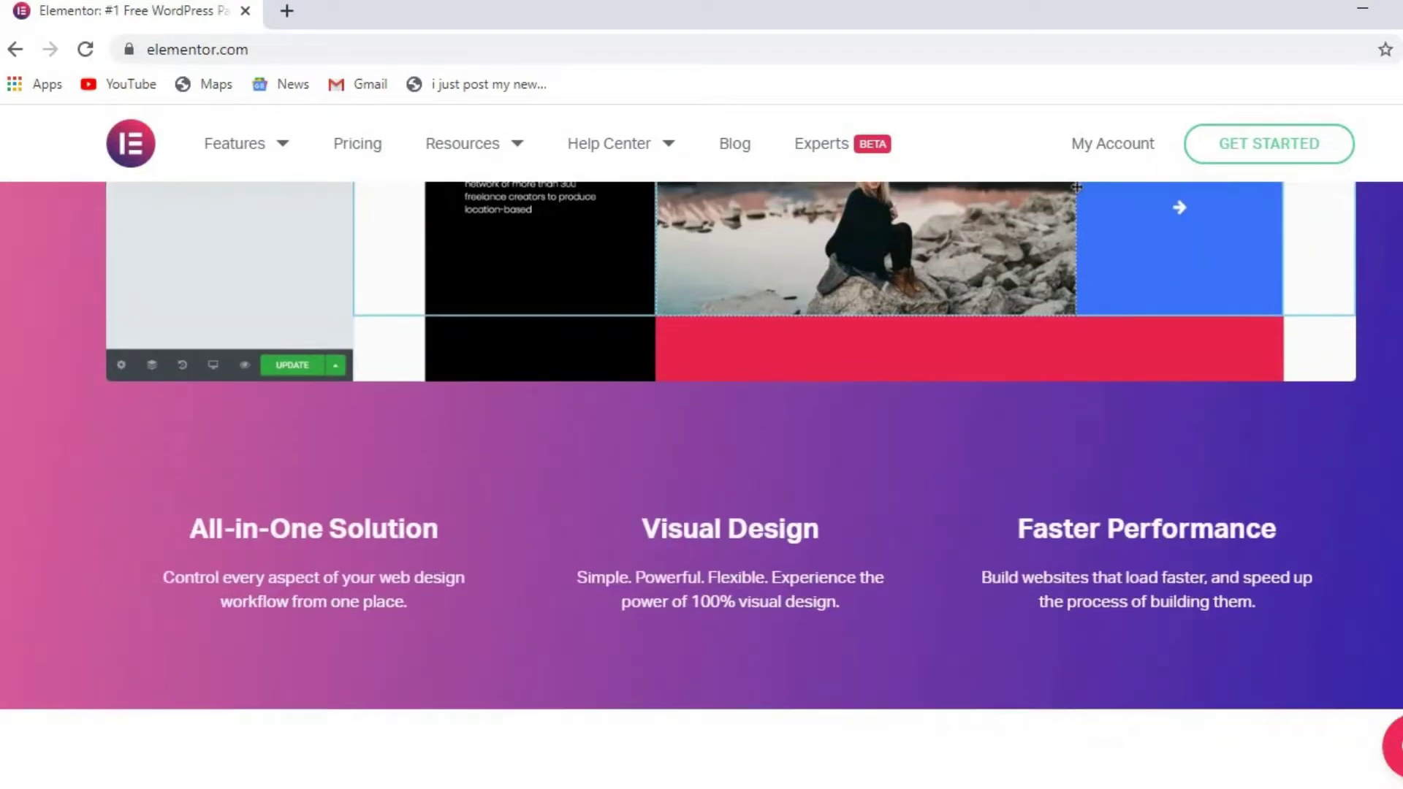
scroll(702, 482, "down", 20)
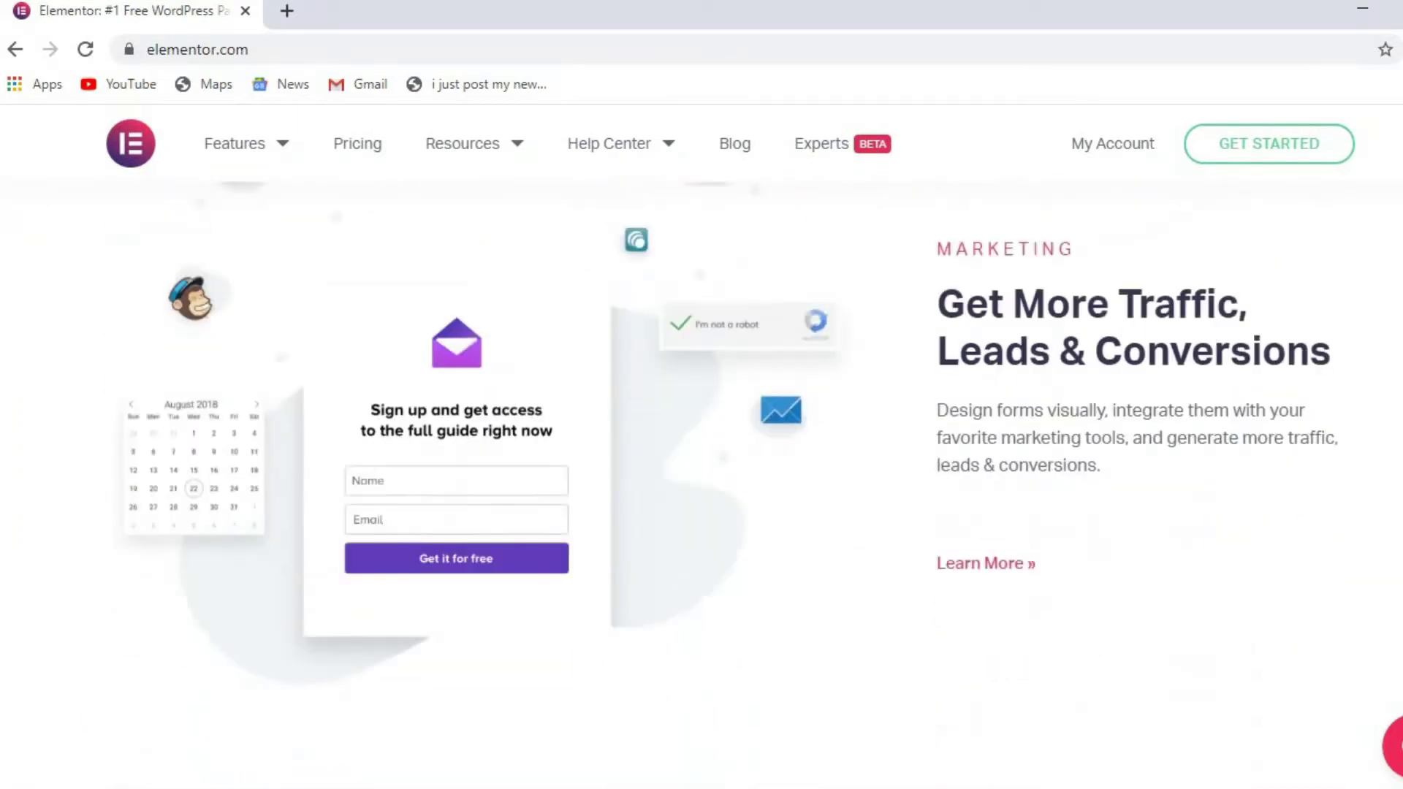
scroll(702, 483, "down", 15)
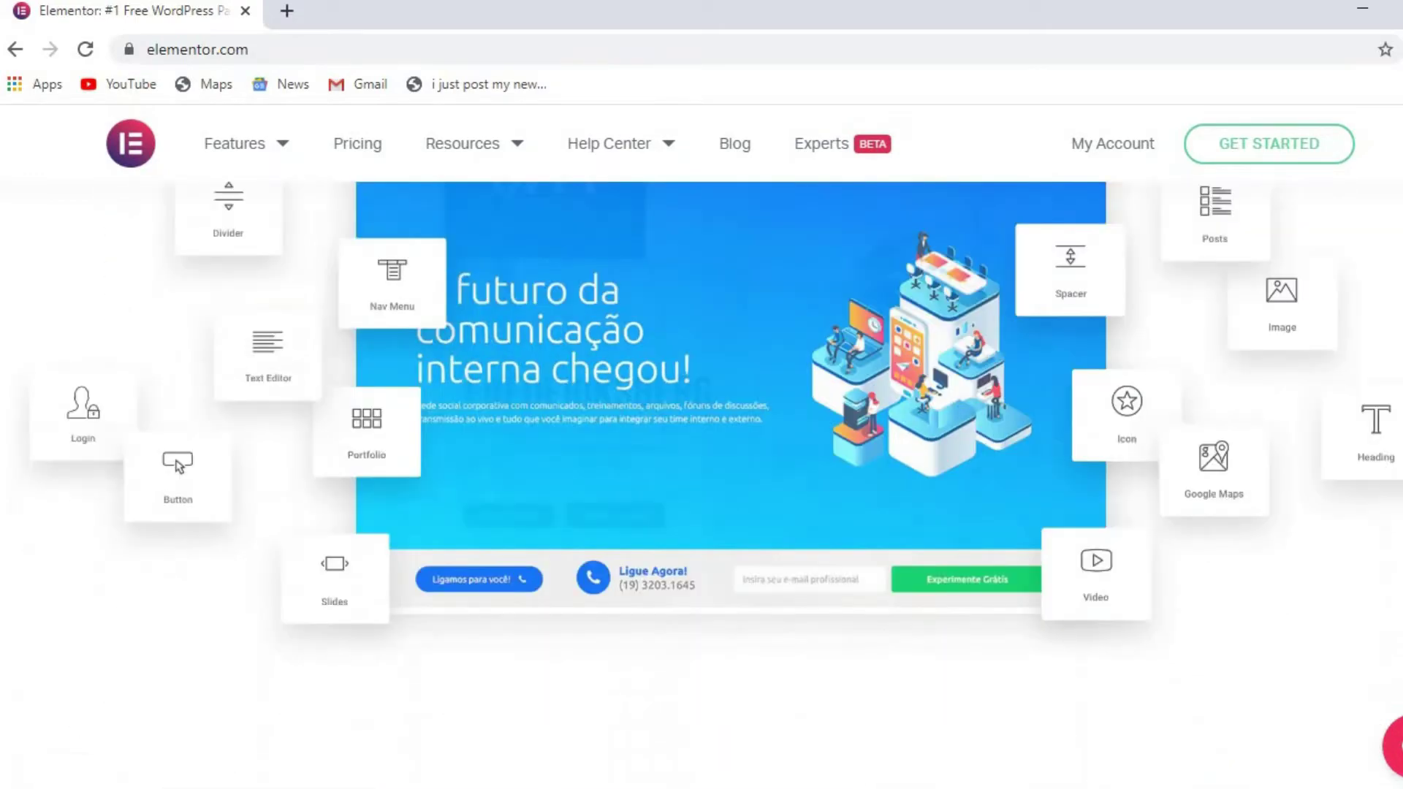
scroll(701, 482, "down", 8)
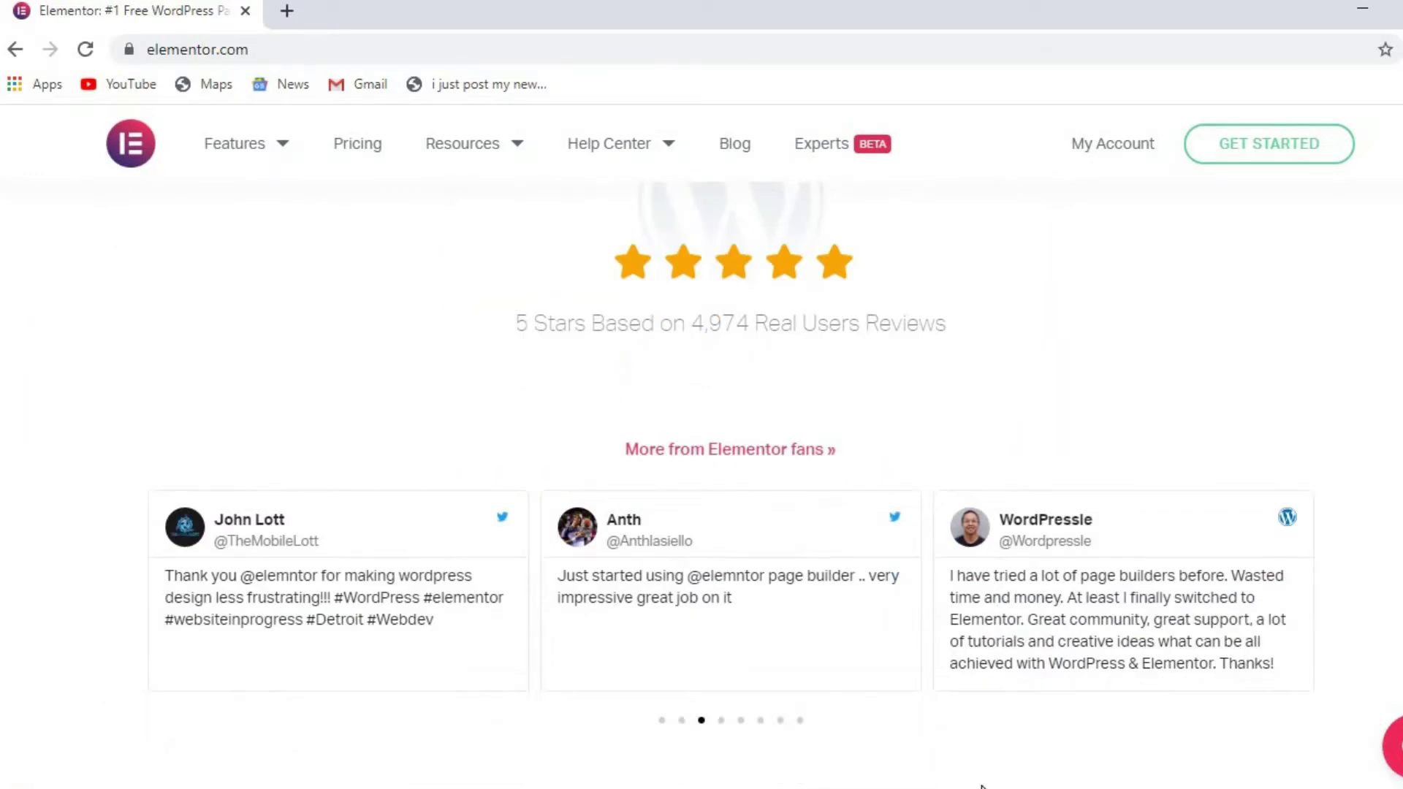
- Switch to the browser window with the Elementor post editor and look through the Basic and General widgets
mouse_move(1185, 705)
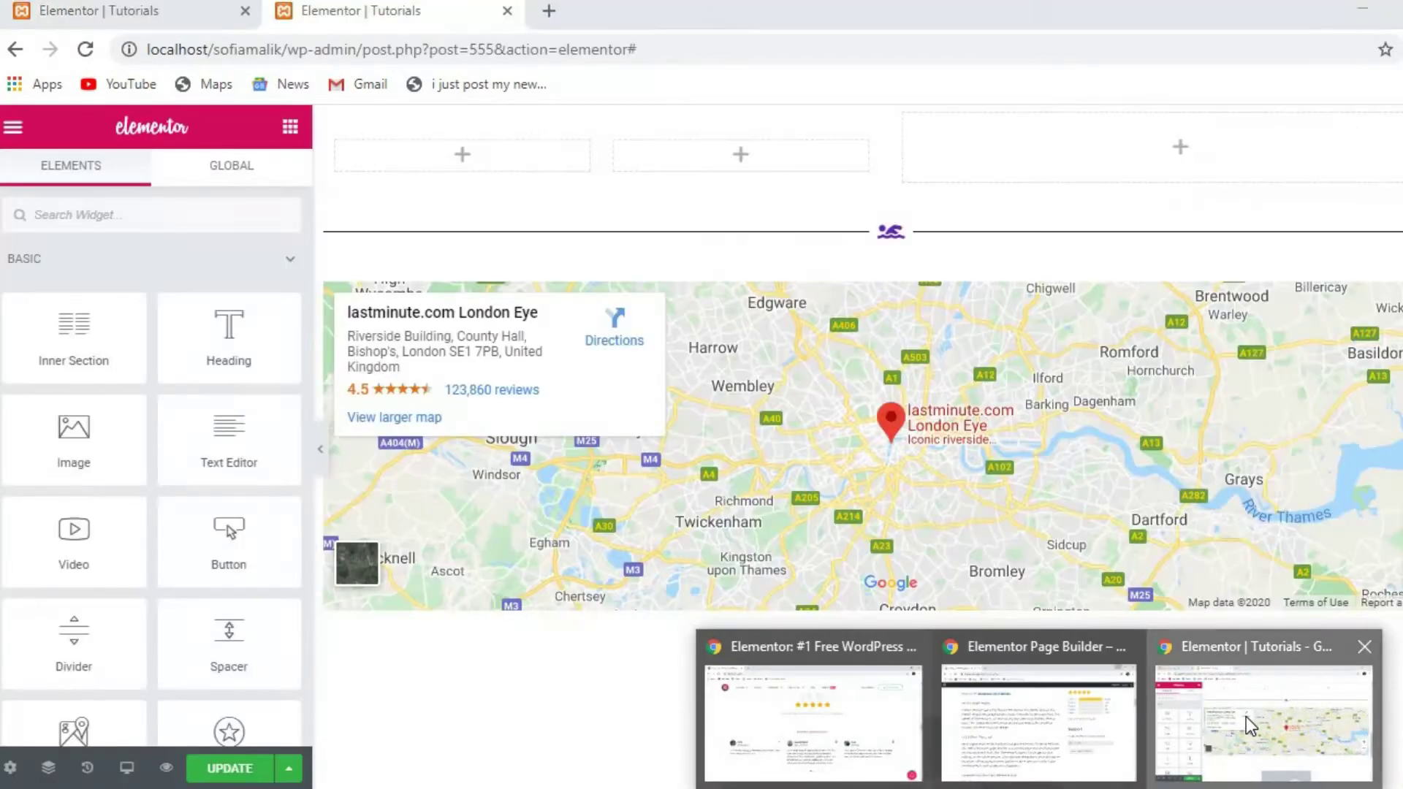
left_click(1247, 716)
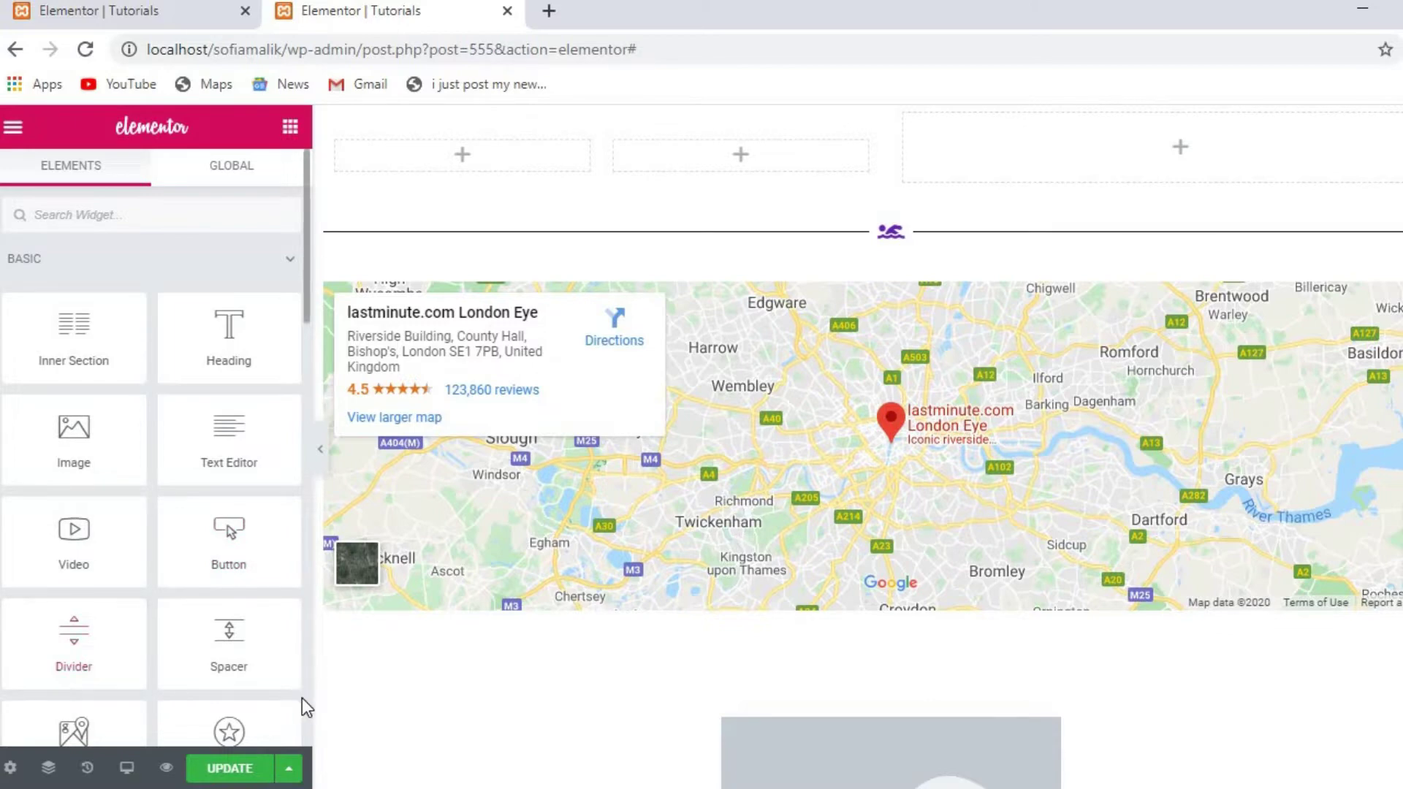
scroll(301, 698, "down", 8)
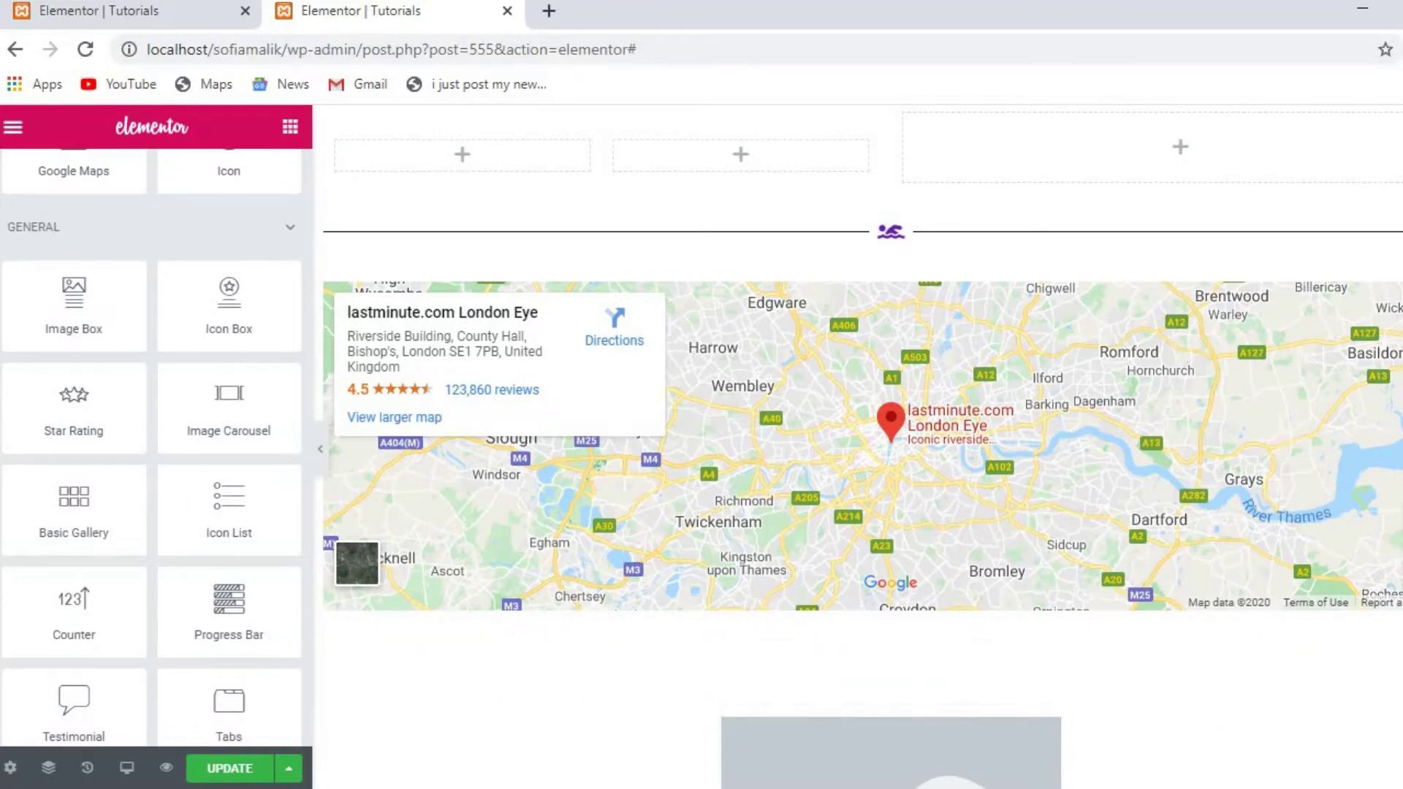
- Open the placeholder image box below the map for editing and insert the media library photo of the white balcony building with palm trees
scroll(862, 380, "down", 8)
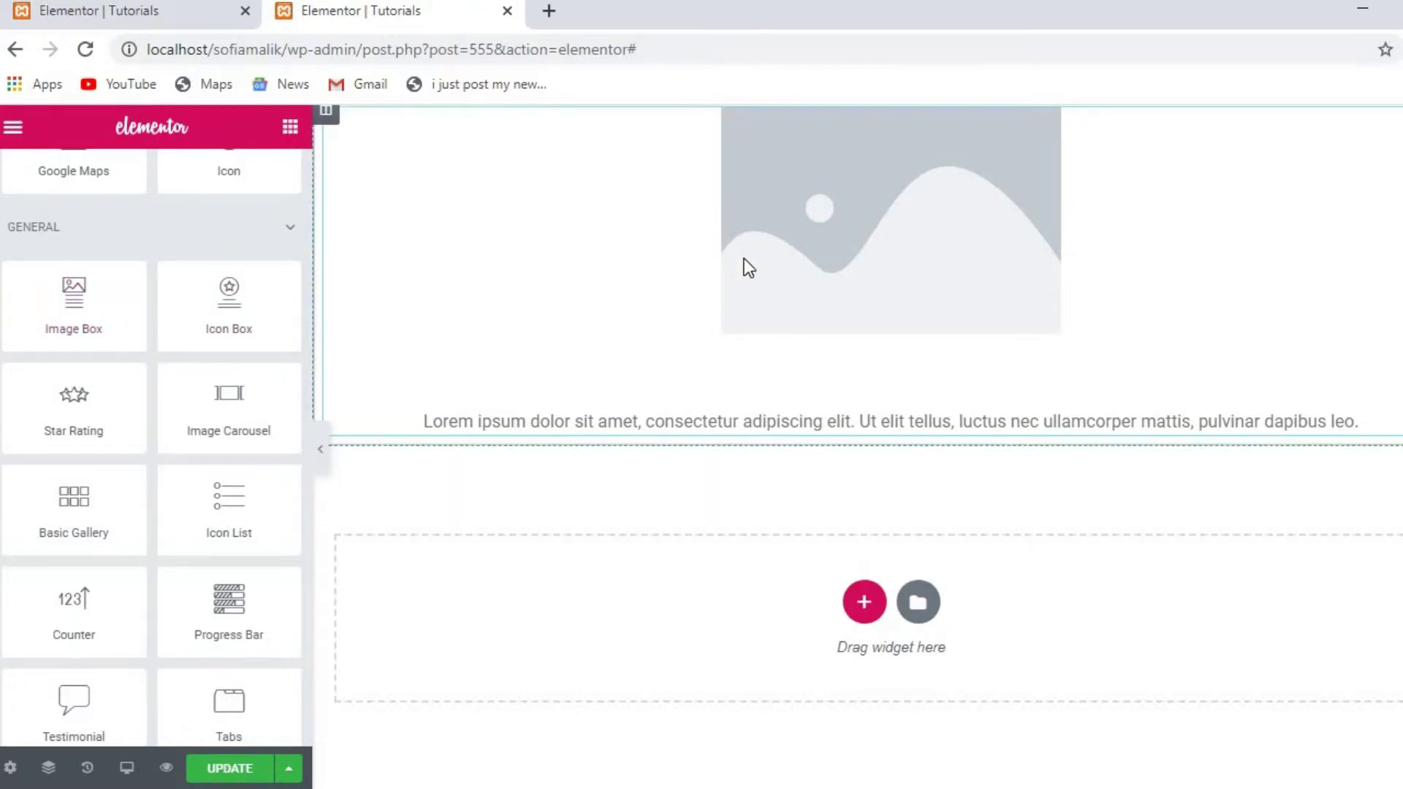
left_click(823, 228)
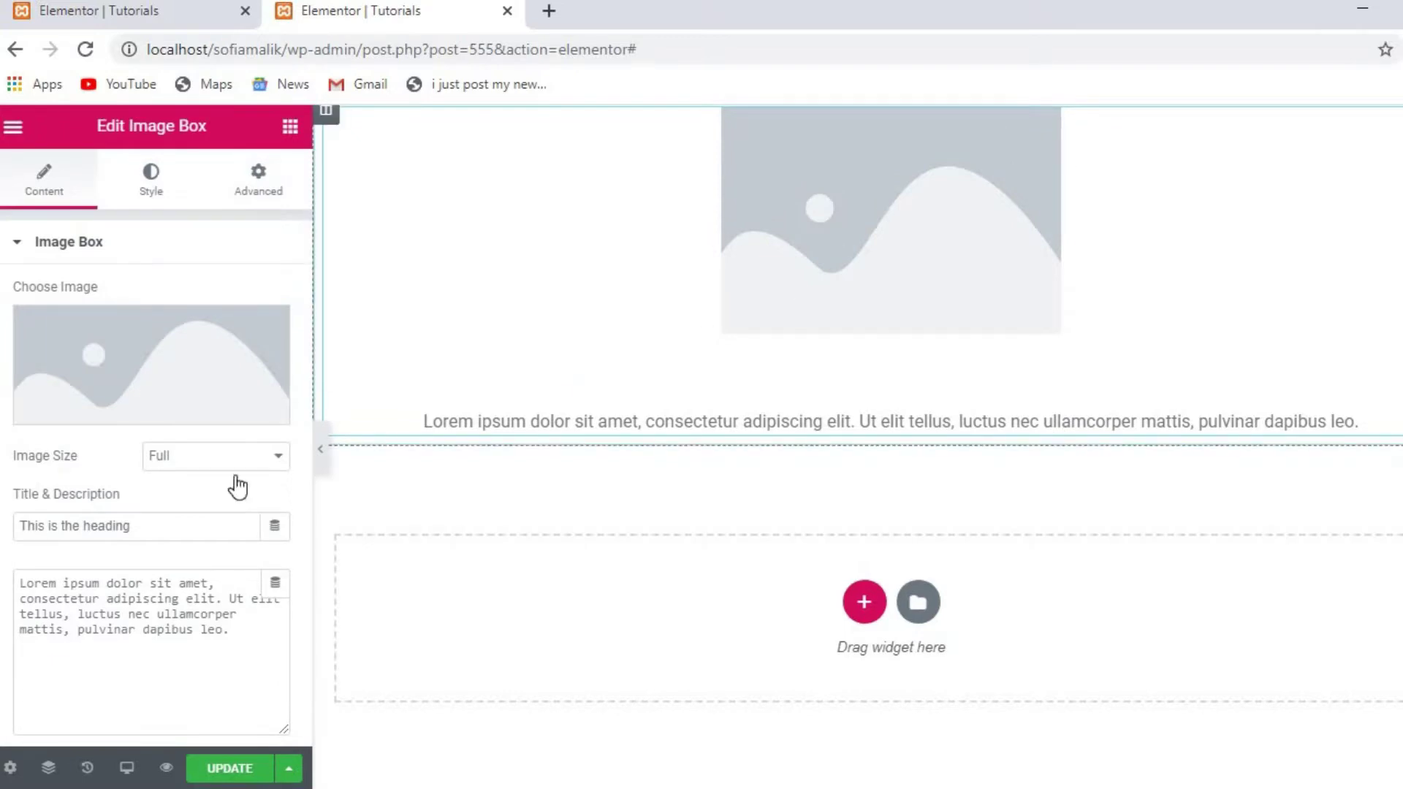
mouse_move(167, 410)
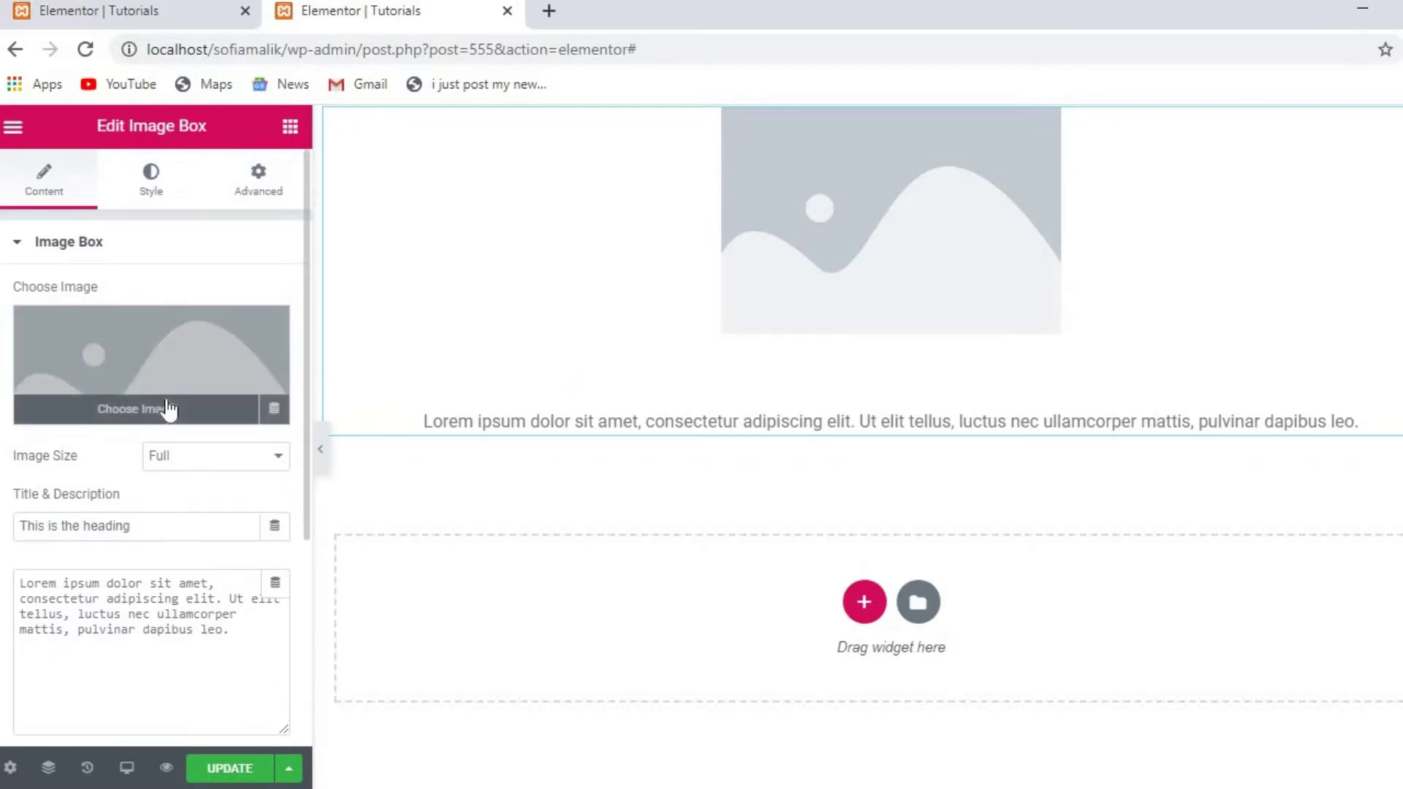
left_click(167, 409)
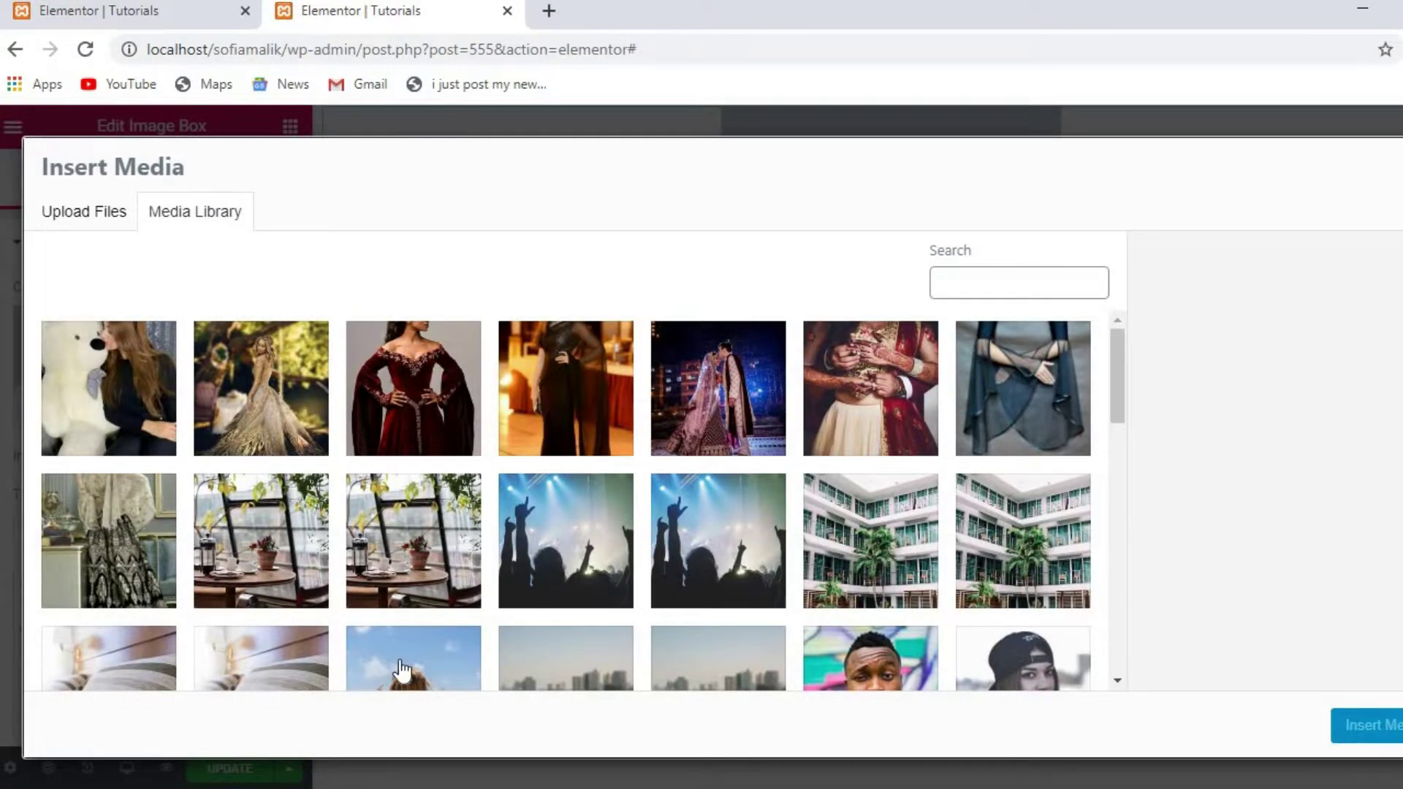
left_click(868, 516)
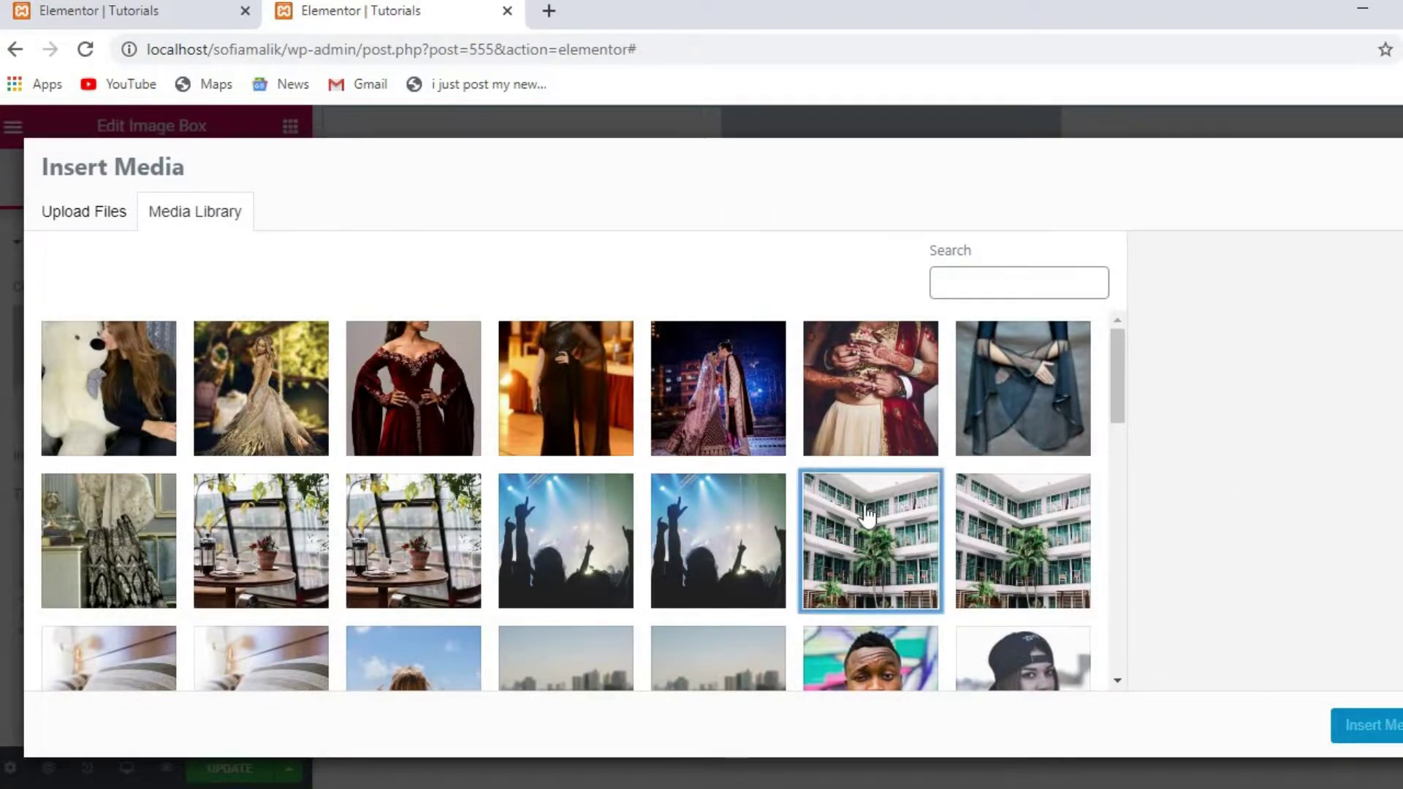
left_click(1371, 724)
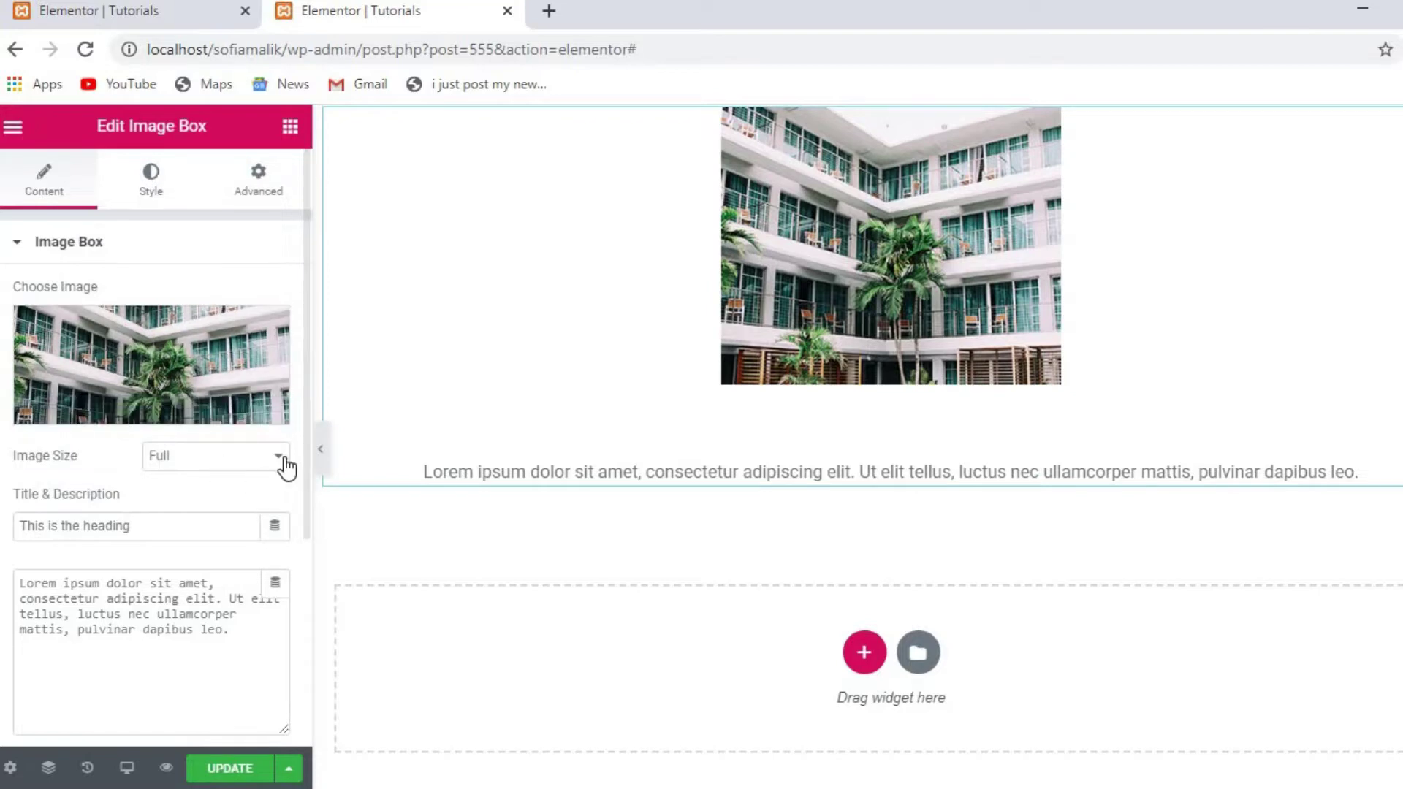
- Try the image sizes Medium - 300 x 300, Custom and Thumbnail - 150 x 150 on the image box
left_click(262, 462)
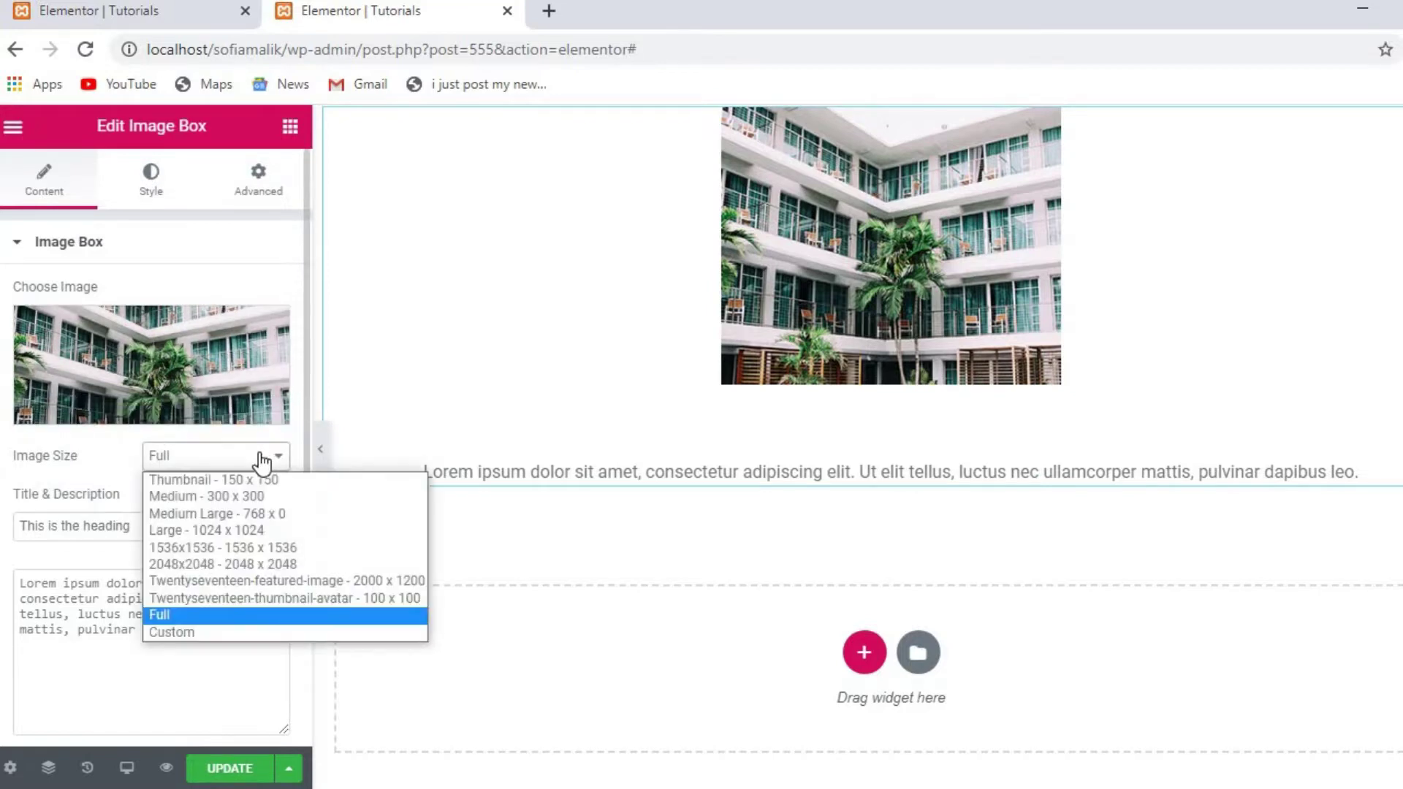
left_click(197, 494)
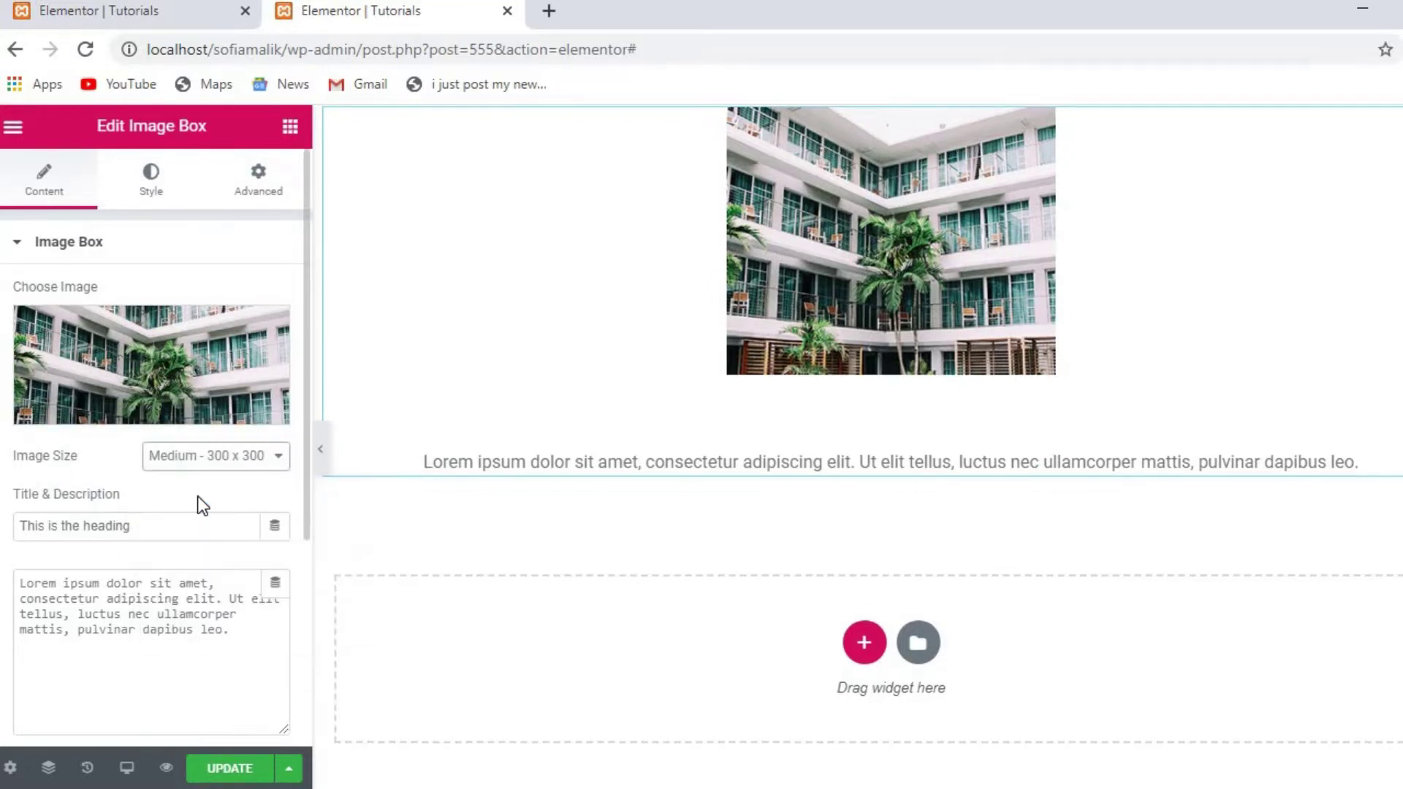
left_click(276, 461)
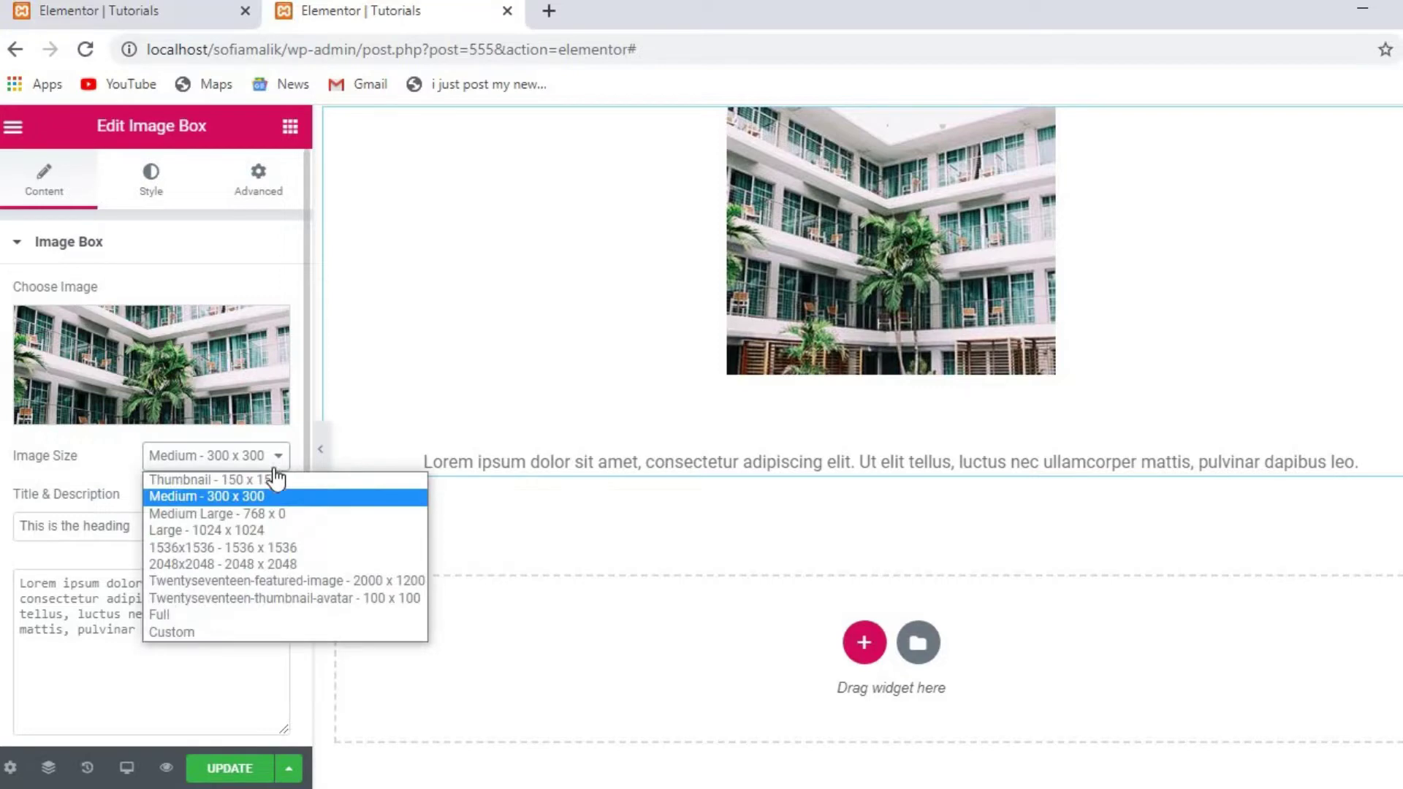
left_click(166, 633)
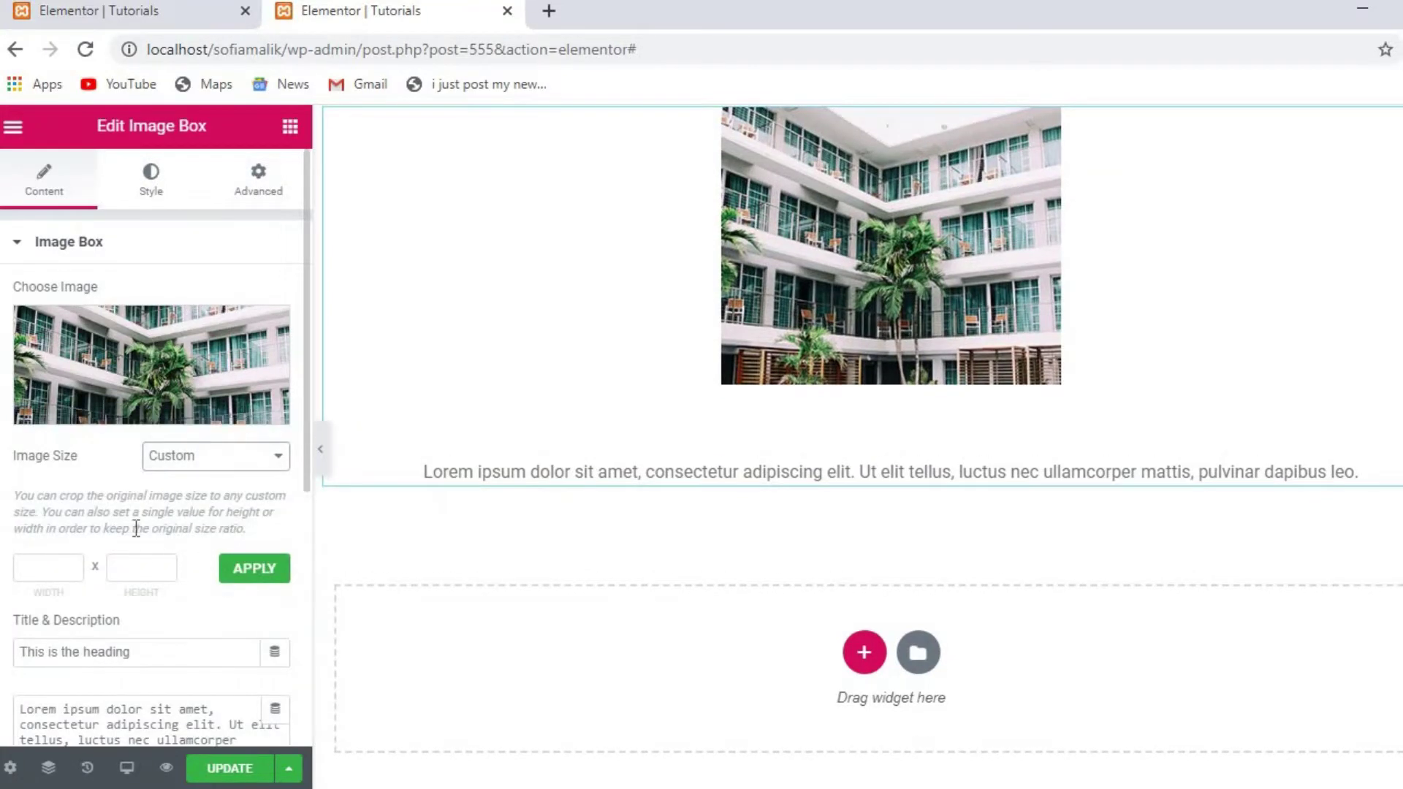
left_click(282, 459)
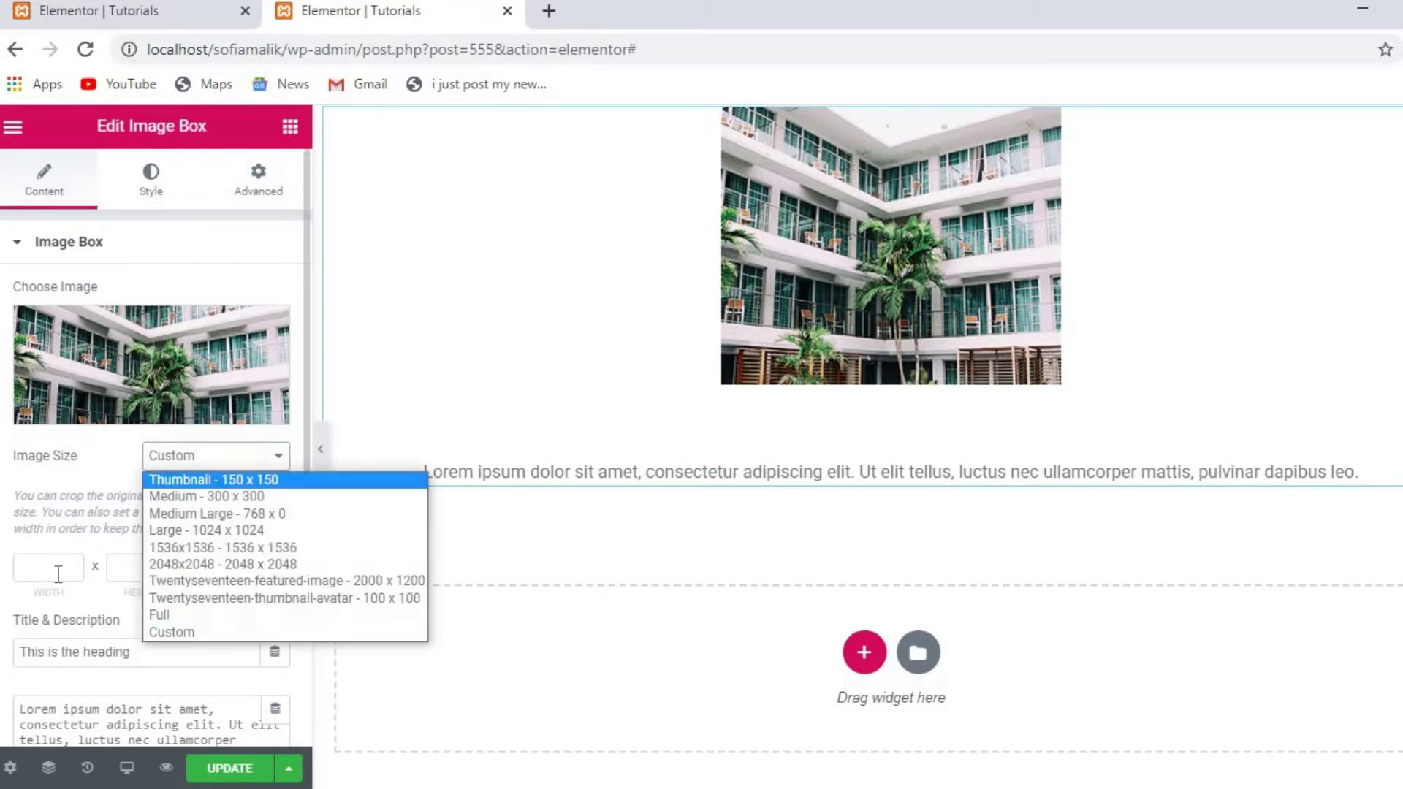
left_click(226, 497)
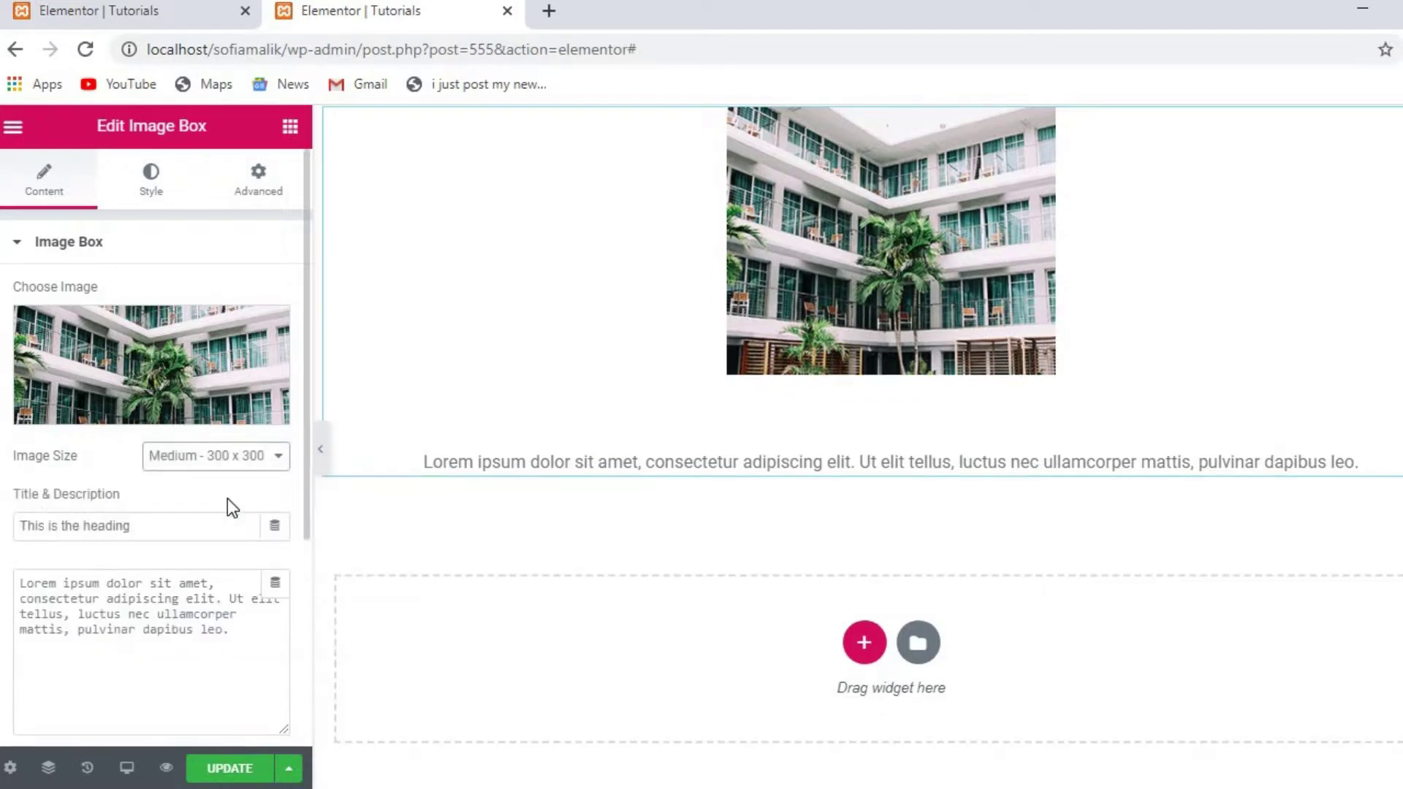
left_click(287, 461)
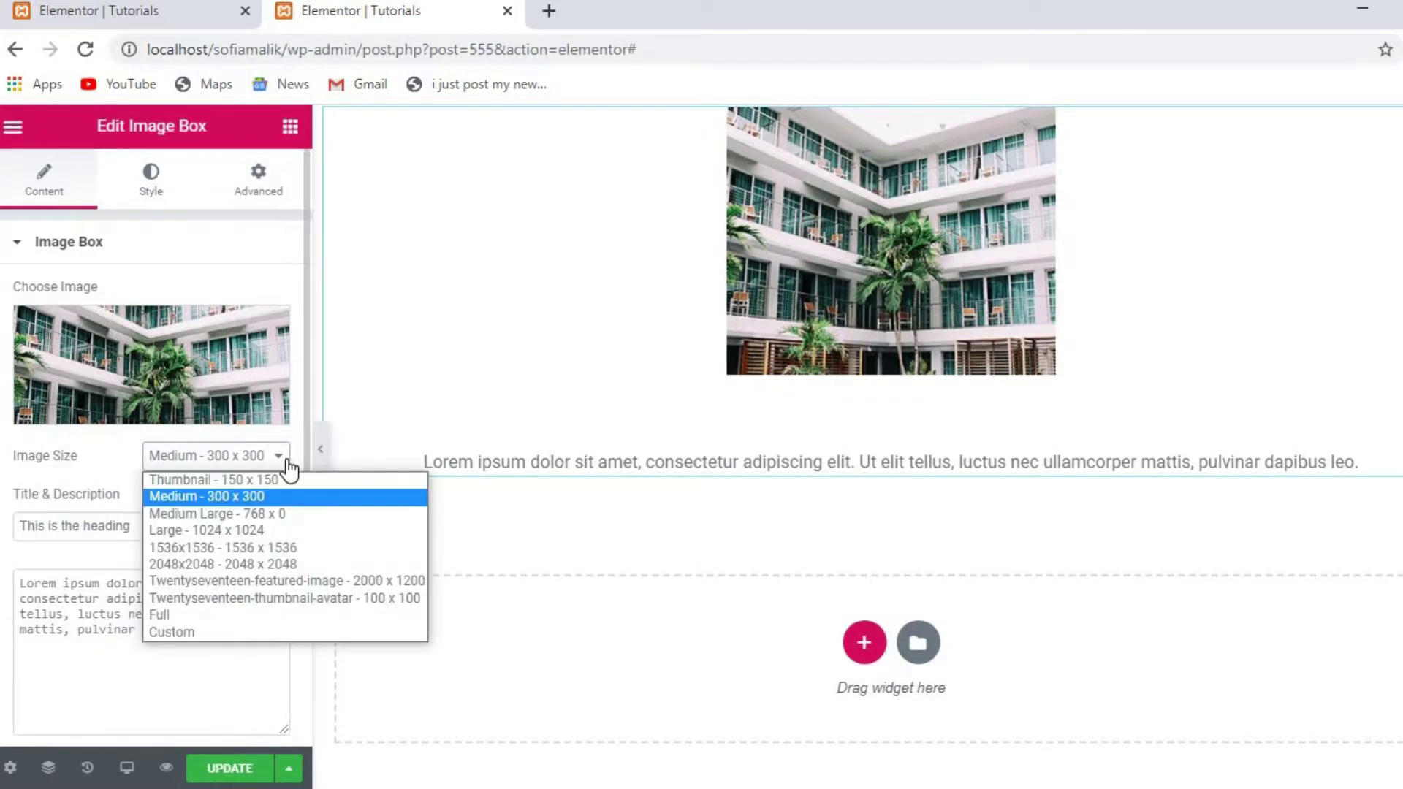
left_click(228, 479)
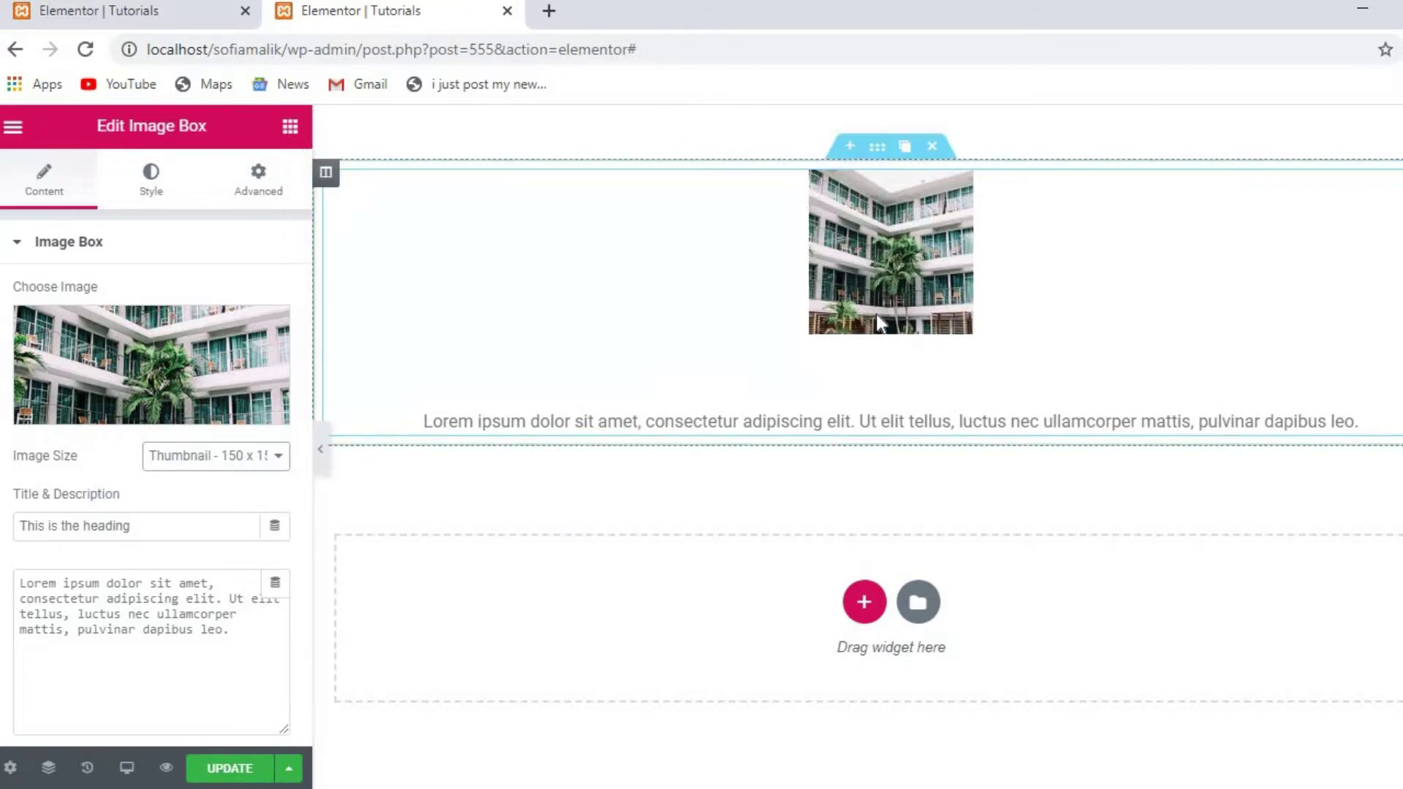
- Set the image box's image size to Large - 1024 x 1024
left_click(277, 462)
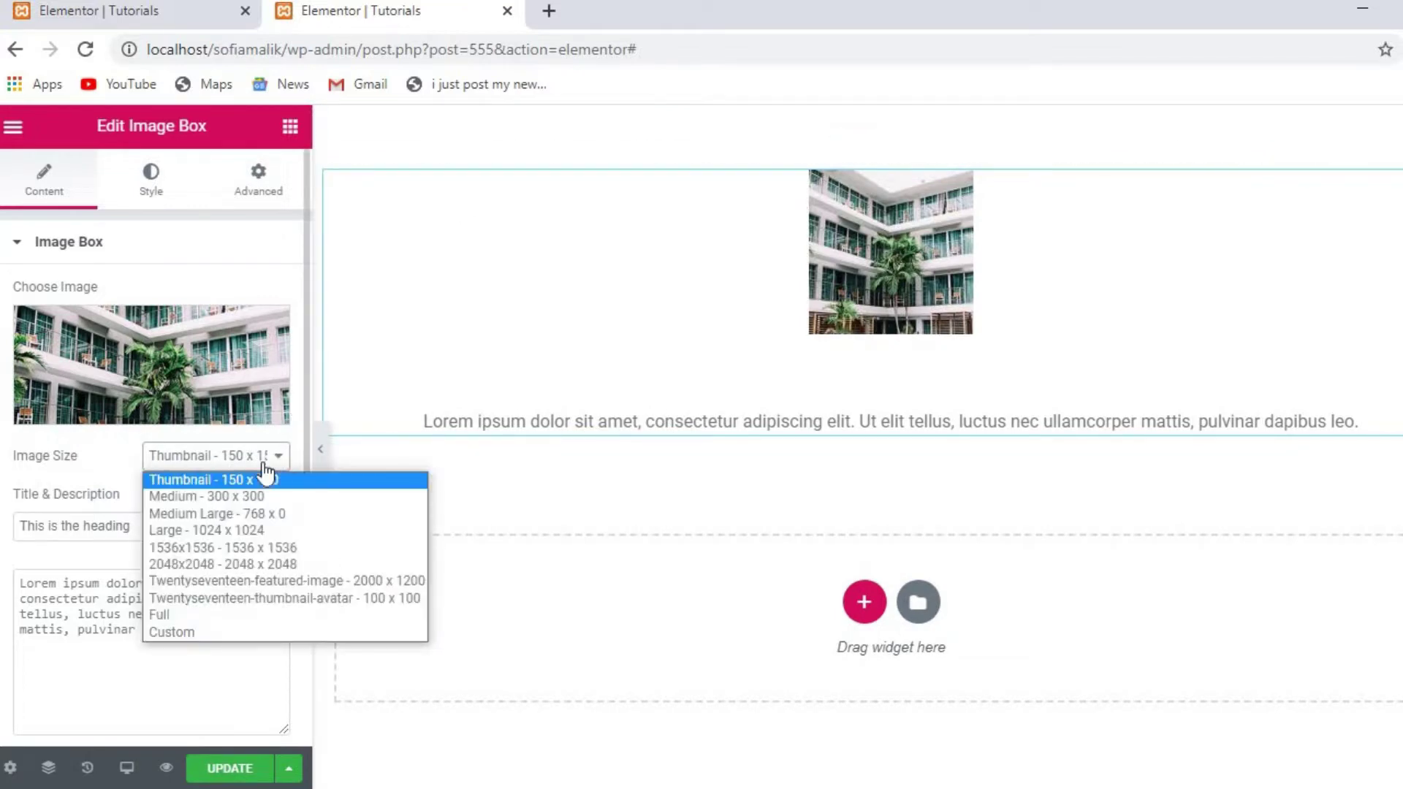
left_click(178, 529)
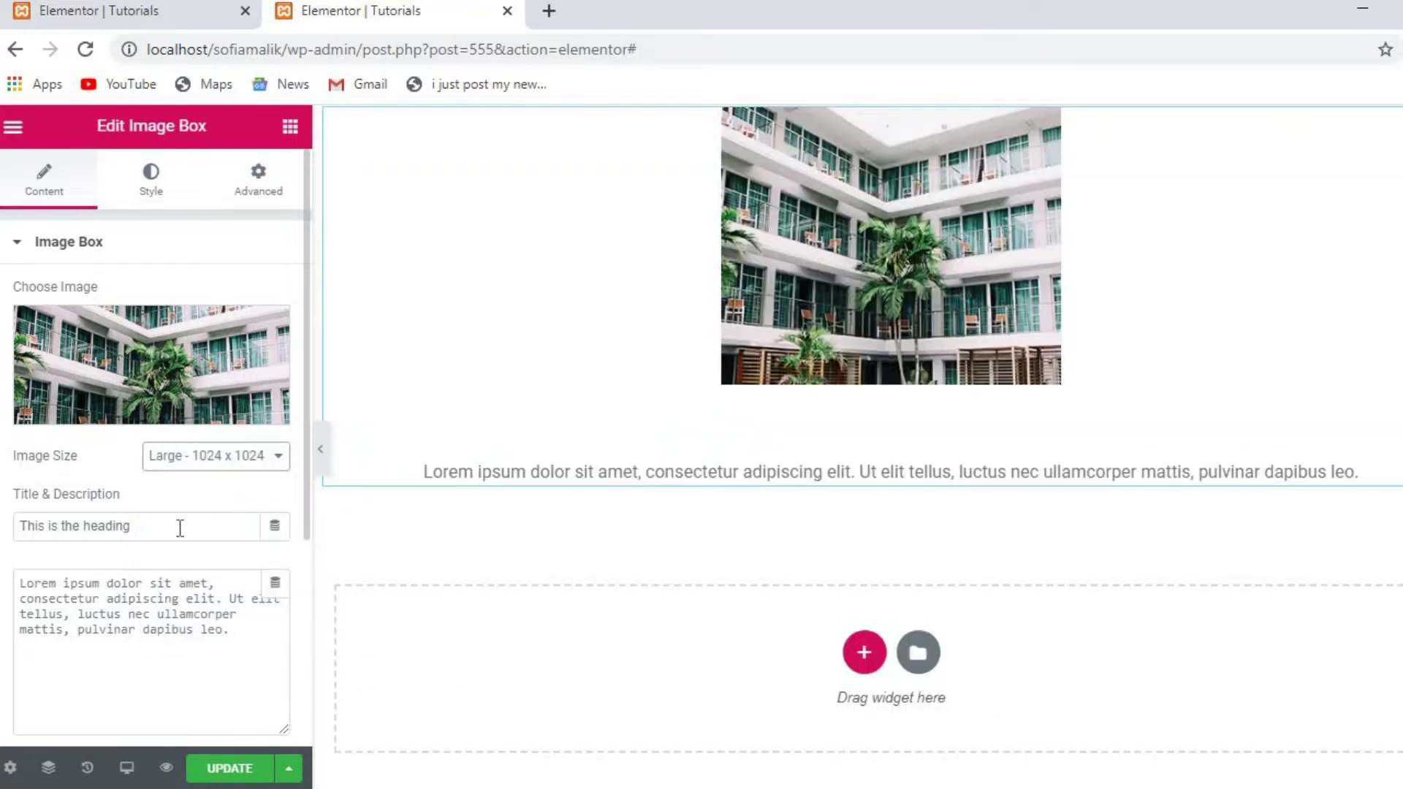
- Examine the image box's title and description fields and the title's dynamic content option
left_click(280, 532)
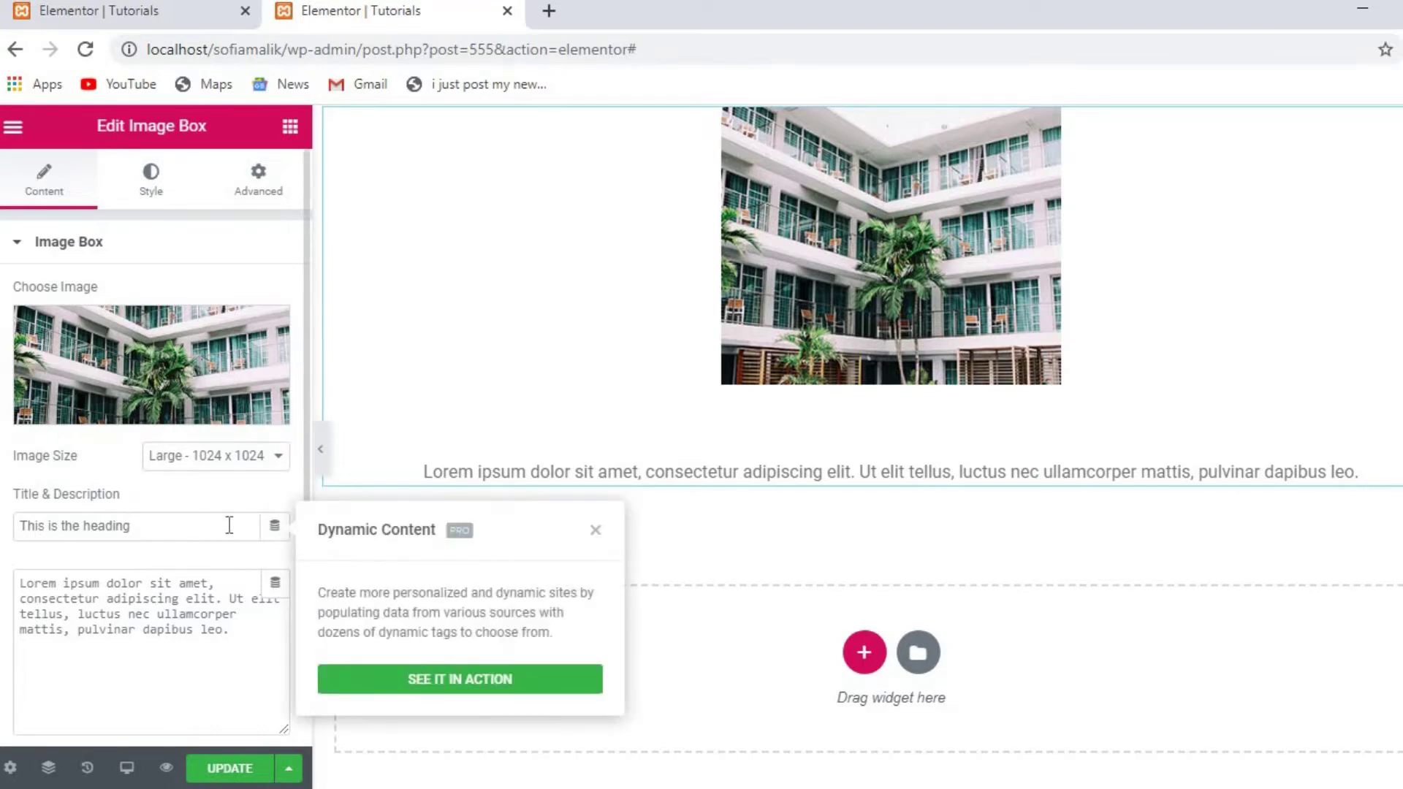
left_click(157, 526)
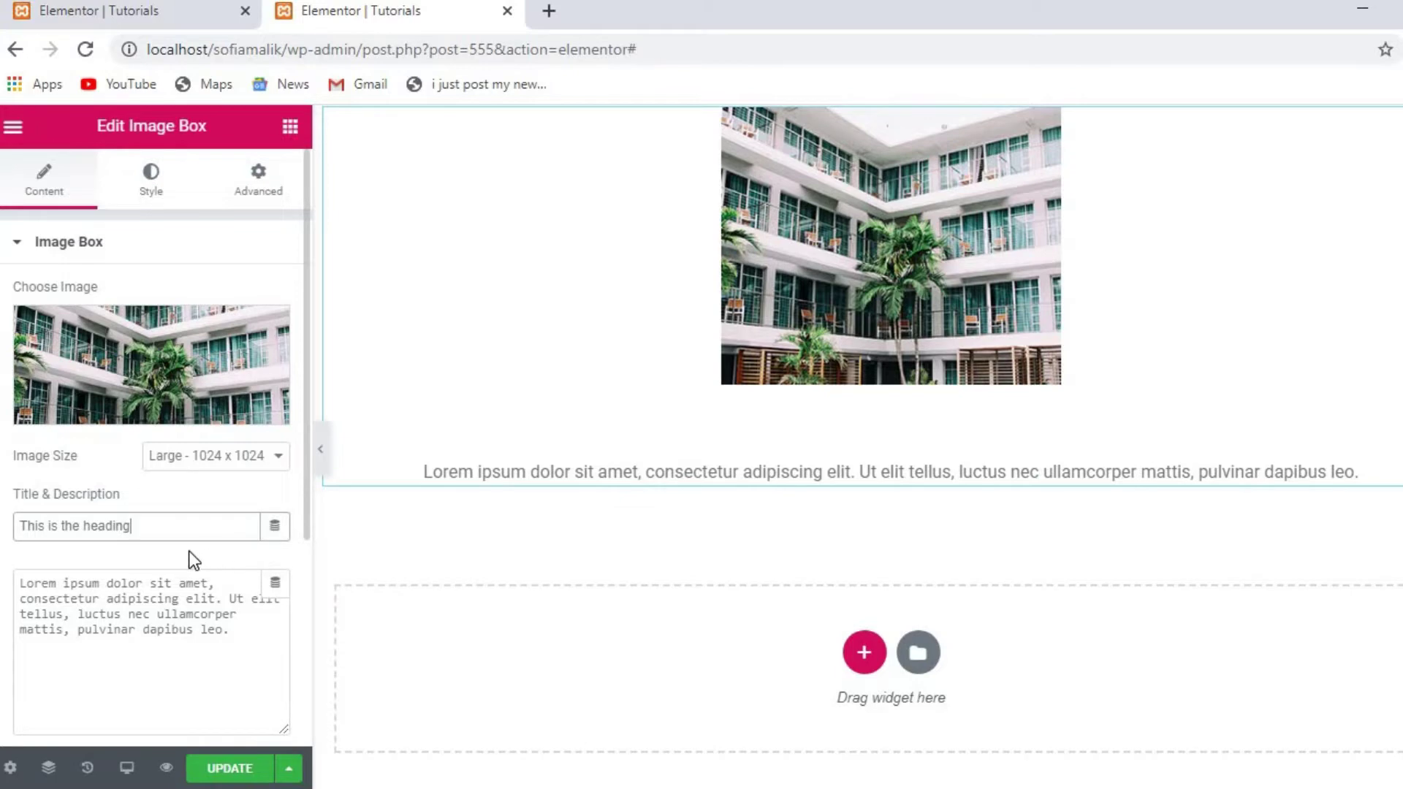
left_click(253, 646)
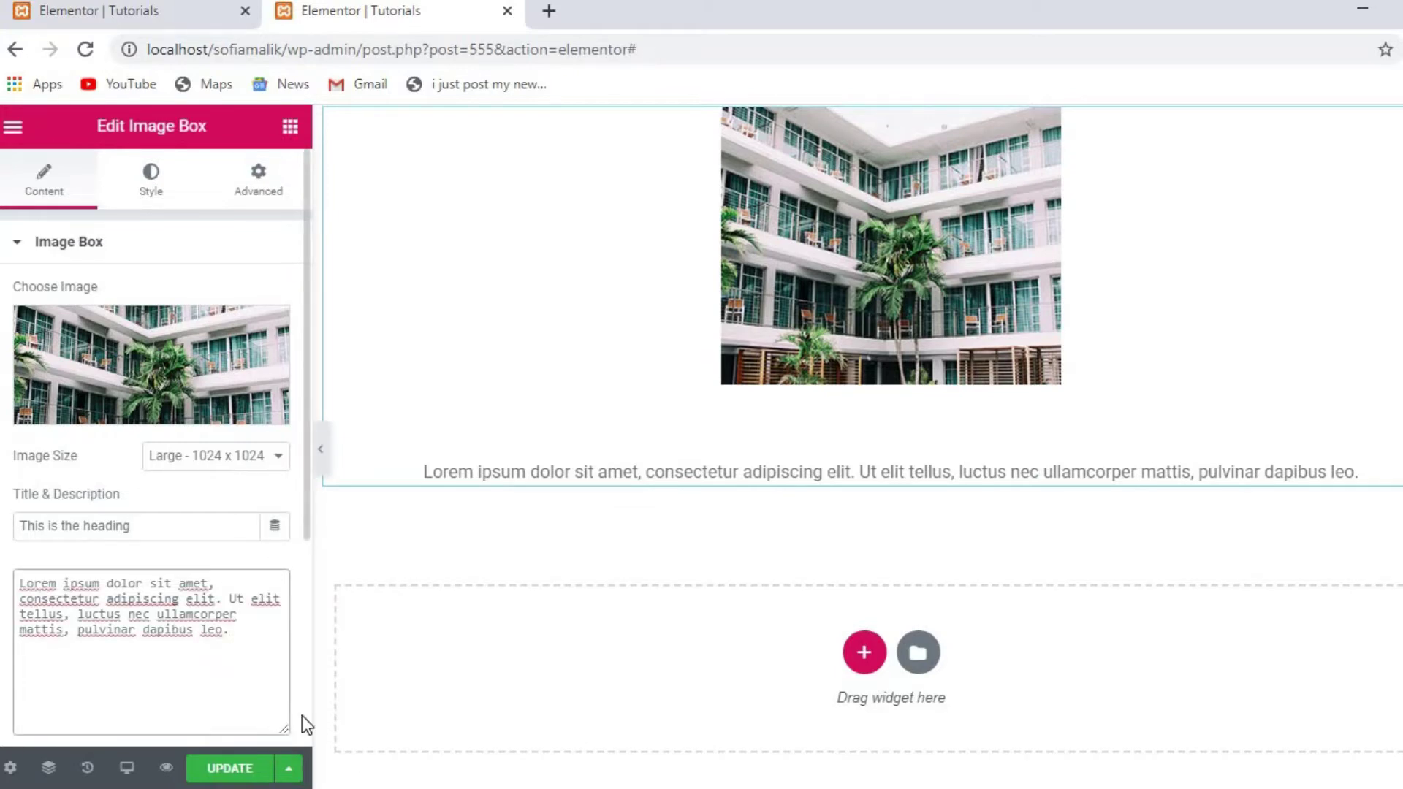
- Style the image box's image with spacing 31, width 64% and the Shrink hover animation
left_click(153, 179)
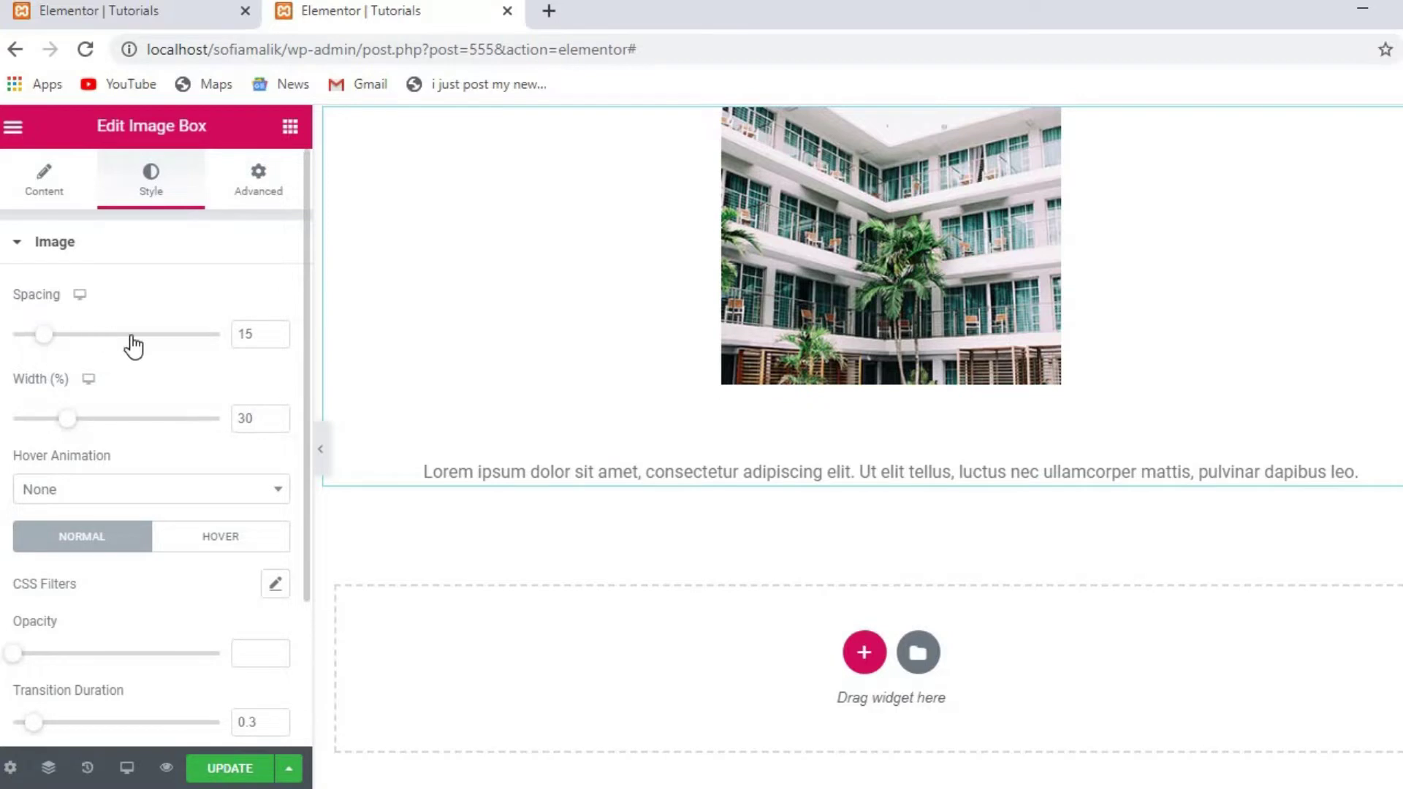
left_click_drag(132, 344, 143, 435)
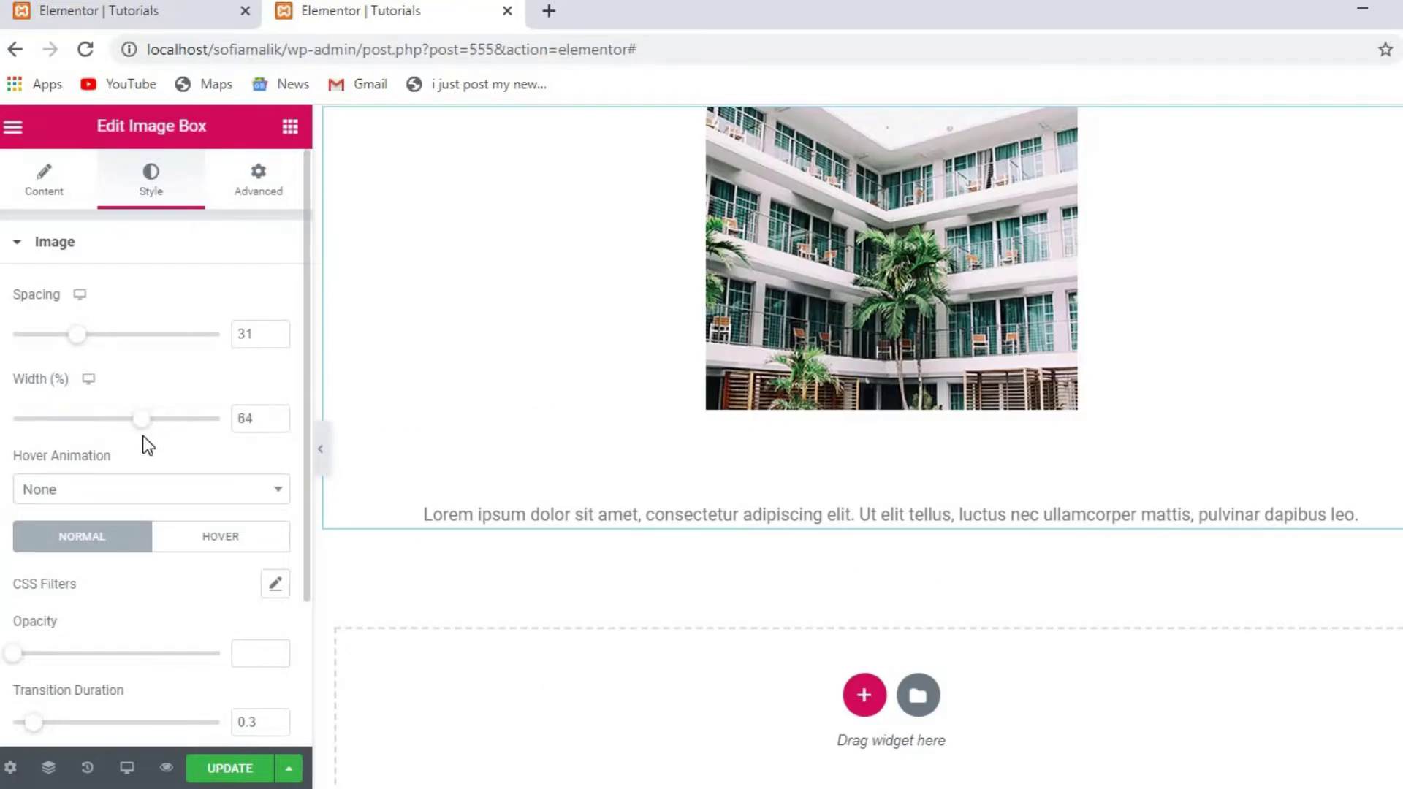
left_click(276, 498)
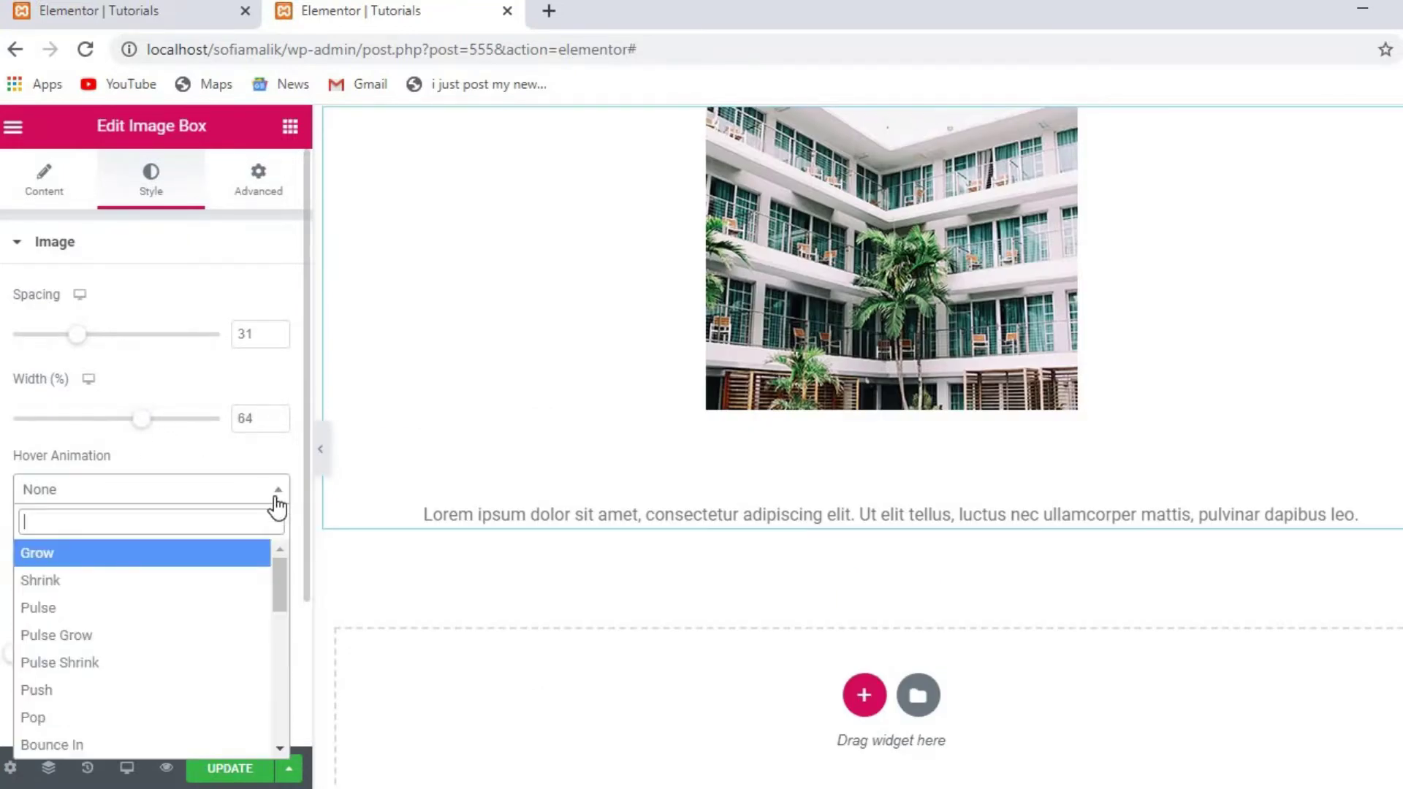
left_click(26, 585)
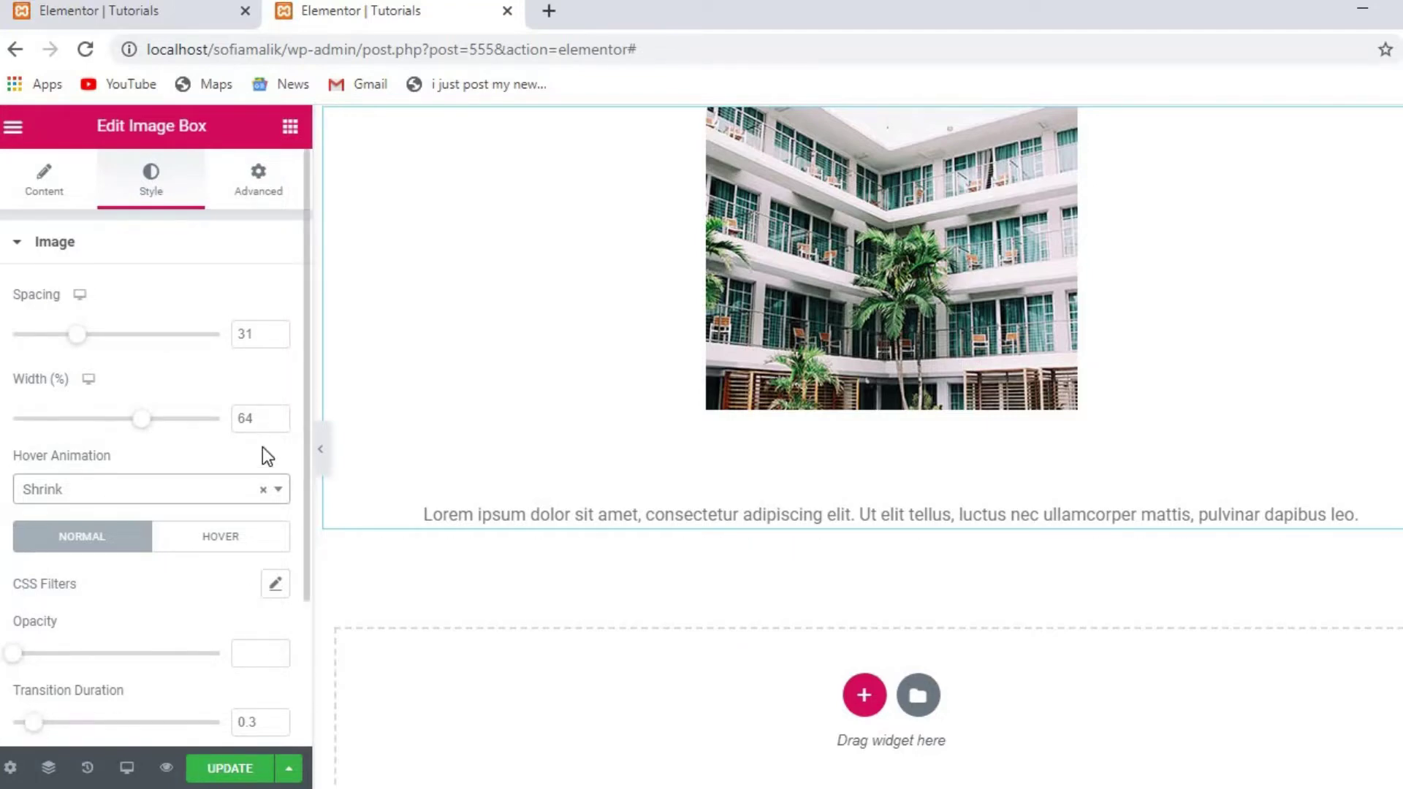
- Set the opacity of the image's hover state to 0.54
left_click(222, 549)
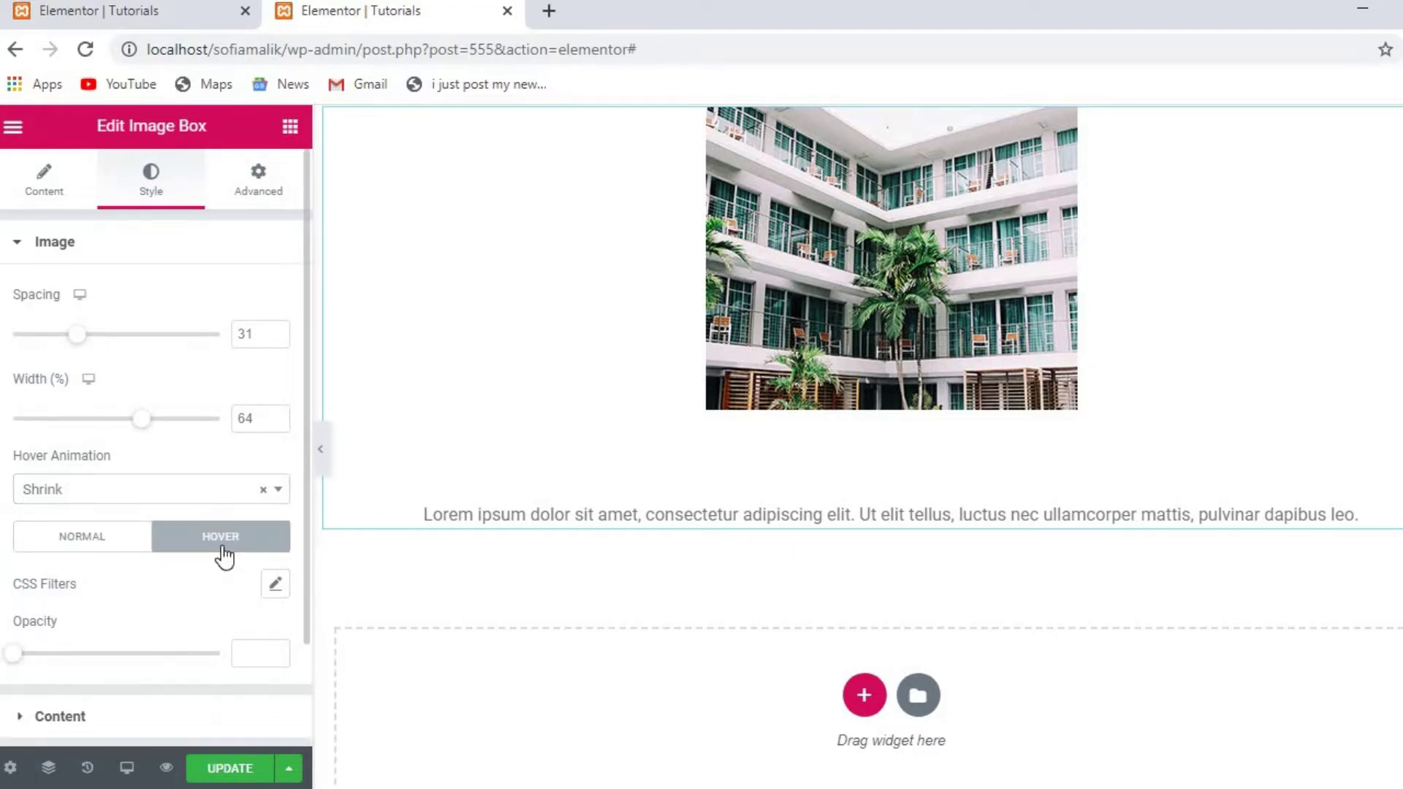
scroll(305, 725, "down", 2)
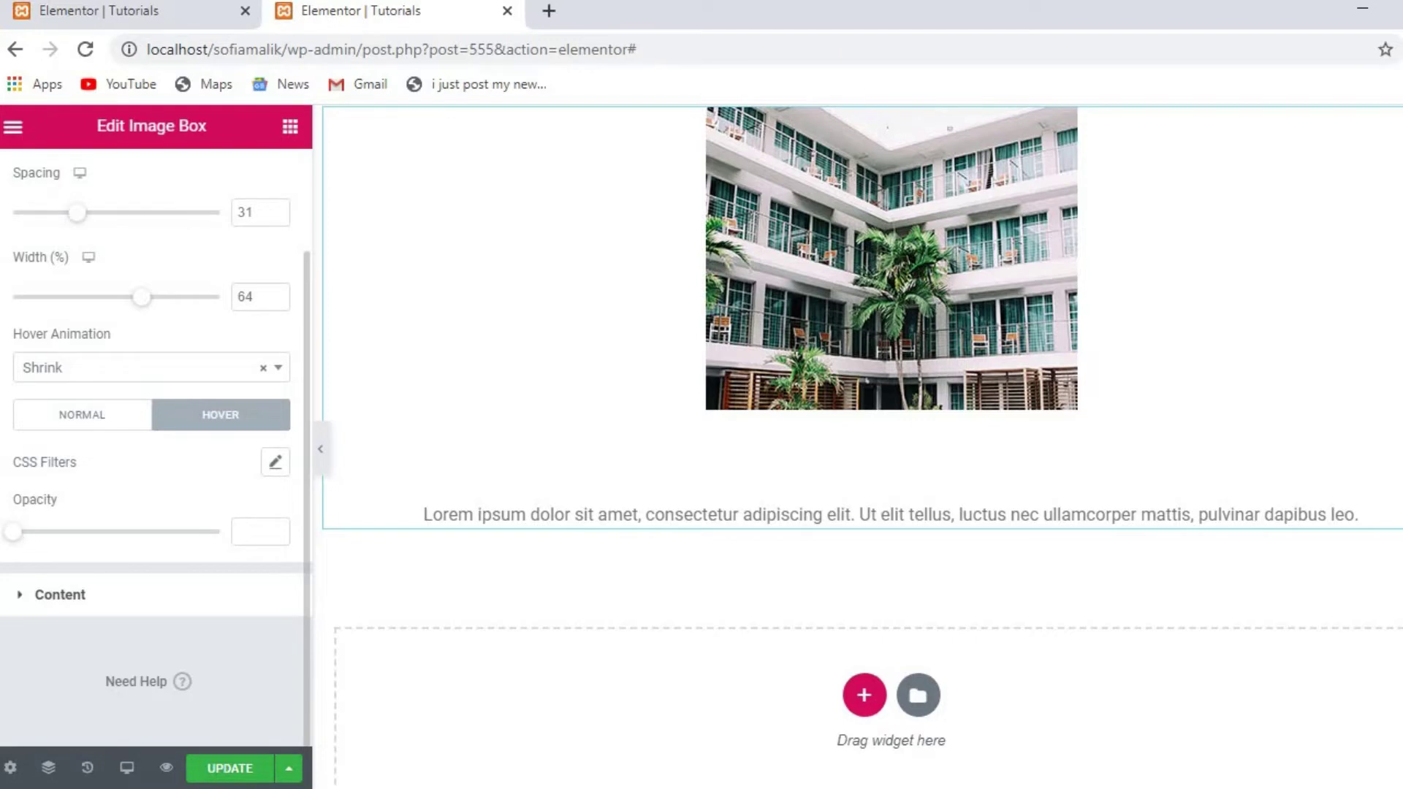
mouse_move(10, 538)
left_mouse_down()
mouse_move(162, 542)
mouse_move(18, 539)
left_mouse_up()
left_click_drag(14, 536, 113, 549)
- Change the image's hover animation to Pulse Grow and return to the widget list
left_click(273, 371)
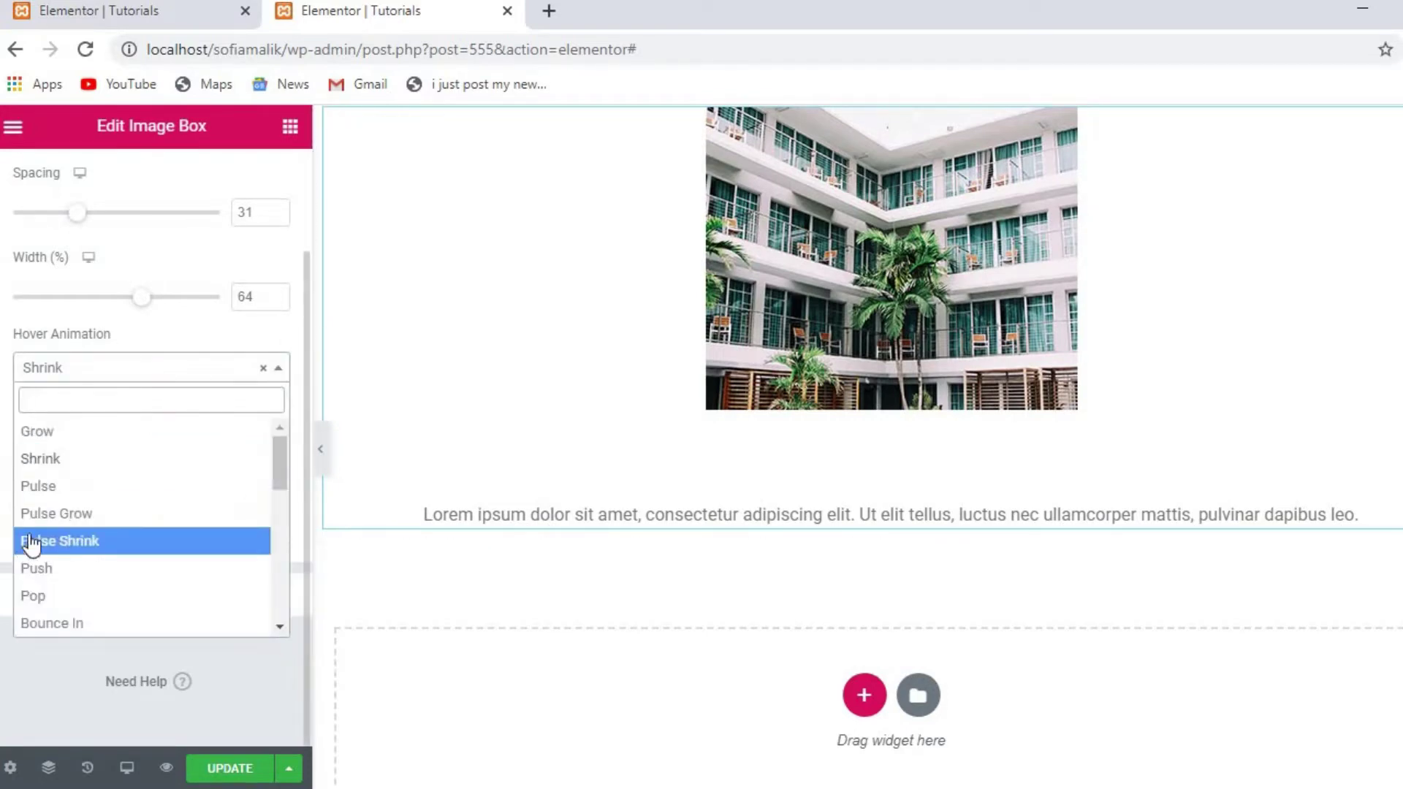
left_click(50, 519)
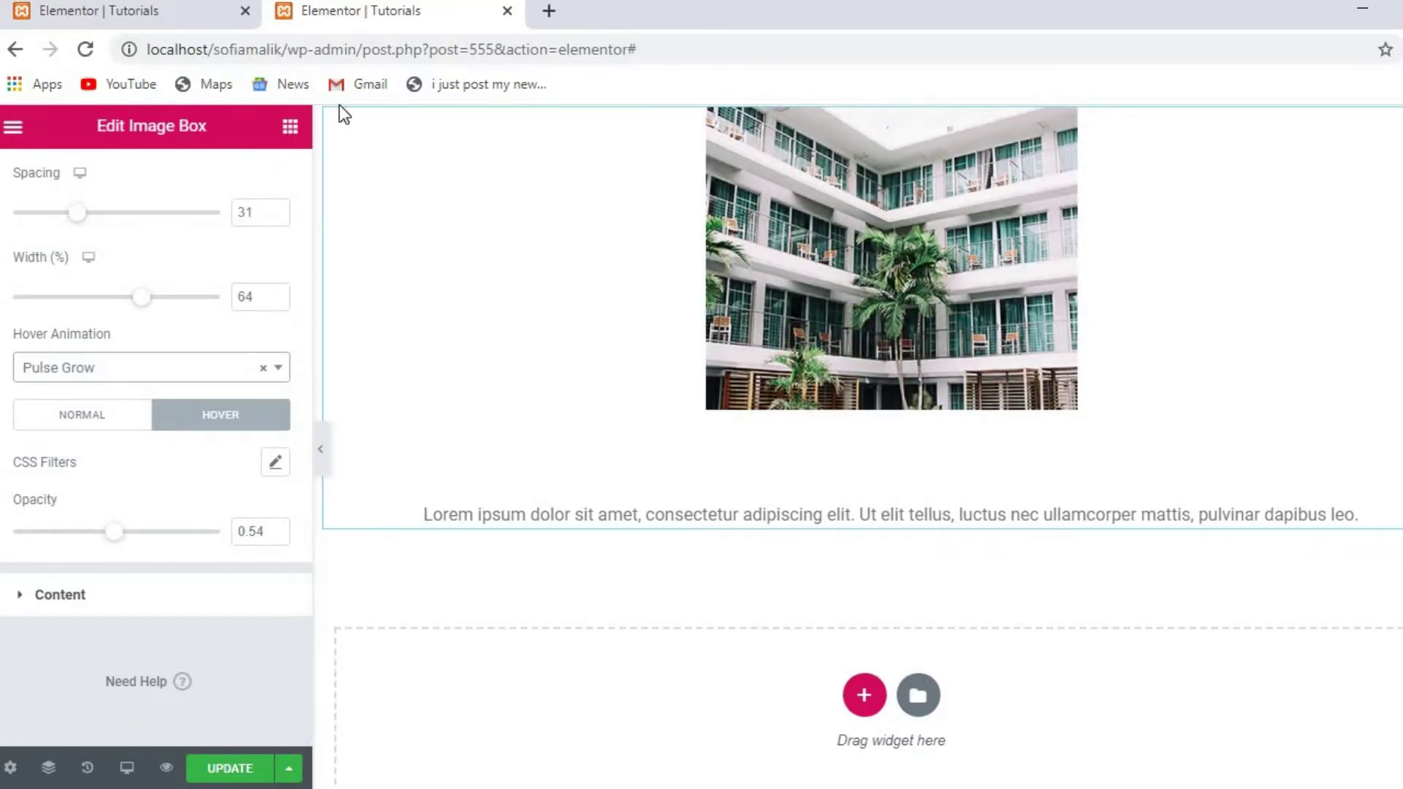
left_click(290, 126)
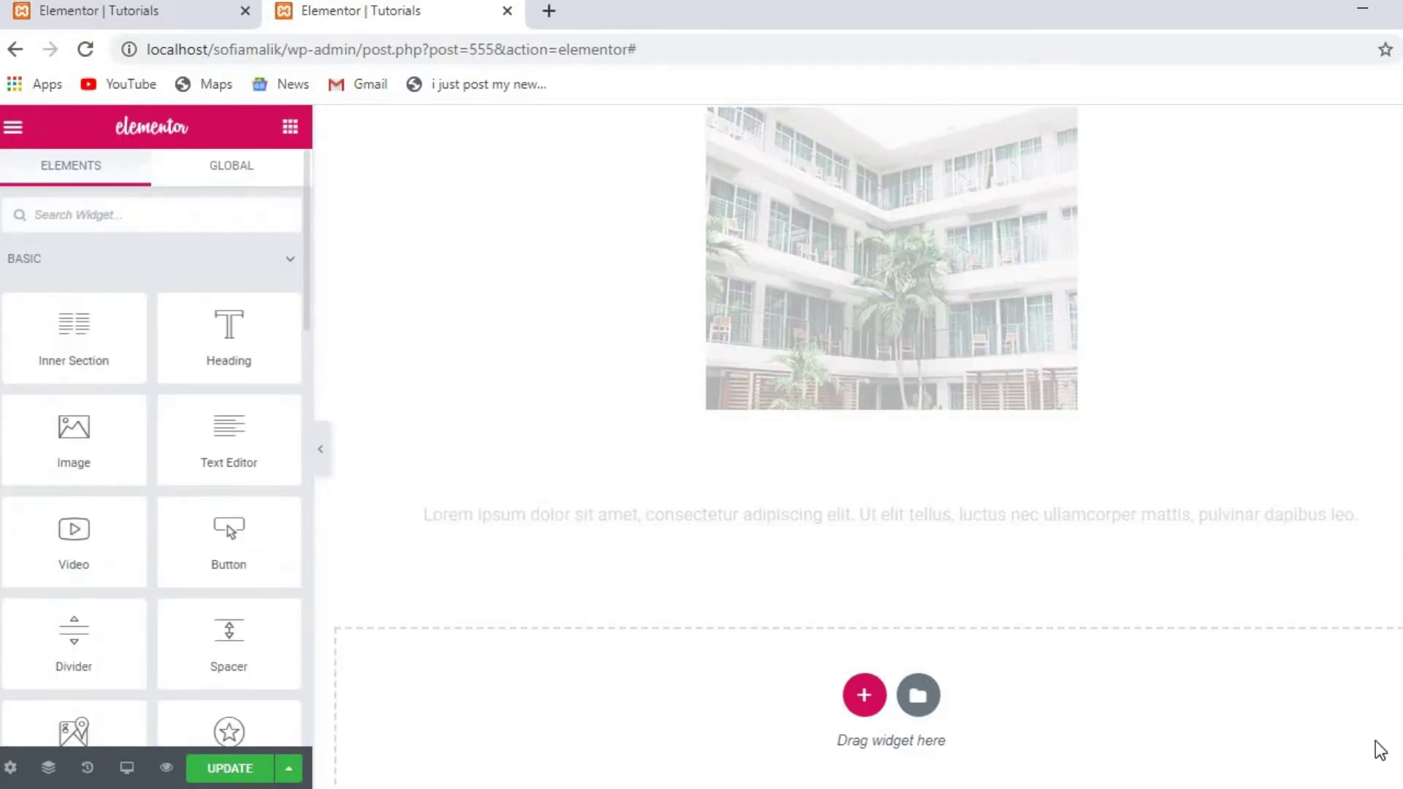
- Add an Icon Box widget from the General widgets directly below the image box
scroll(846, 426, "down", 1)
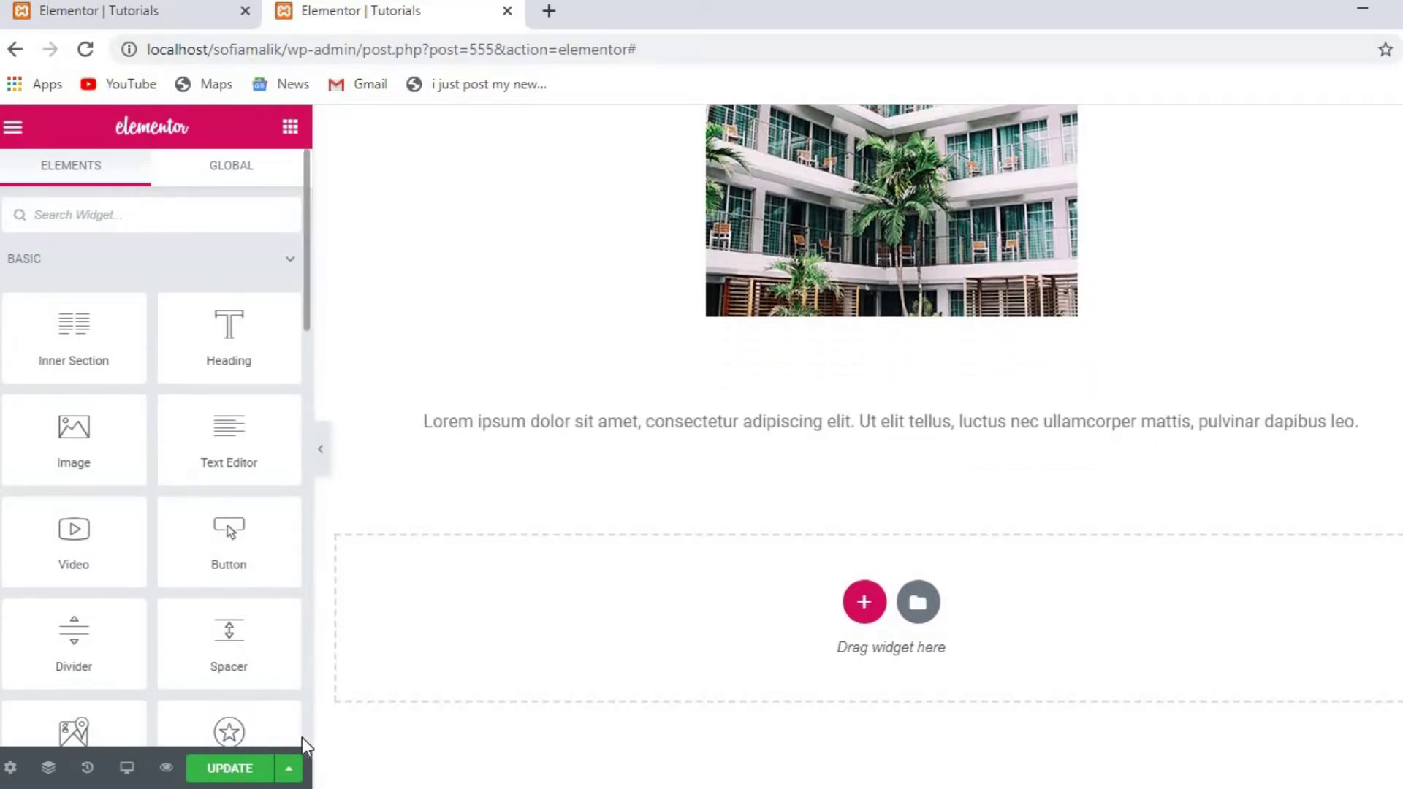
scroll(301, 738, "down", 8)
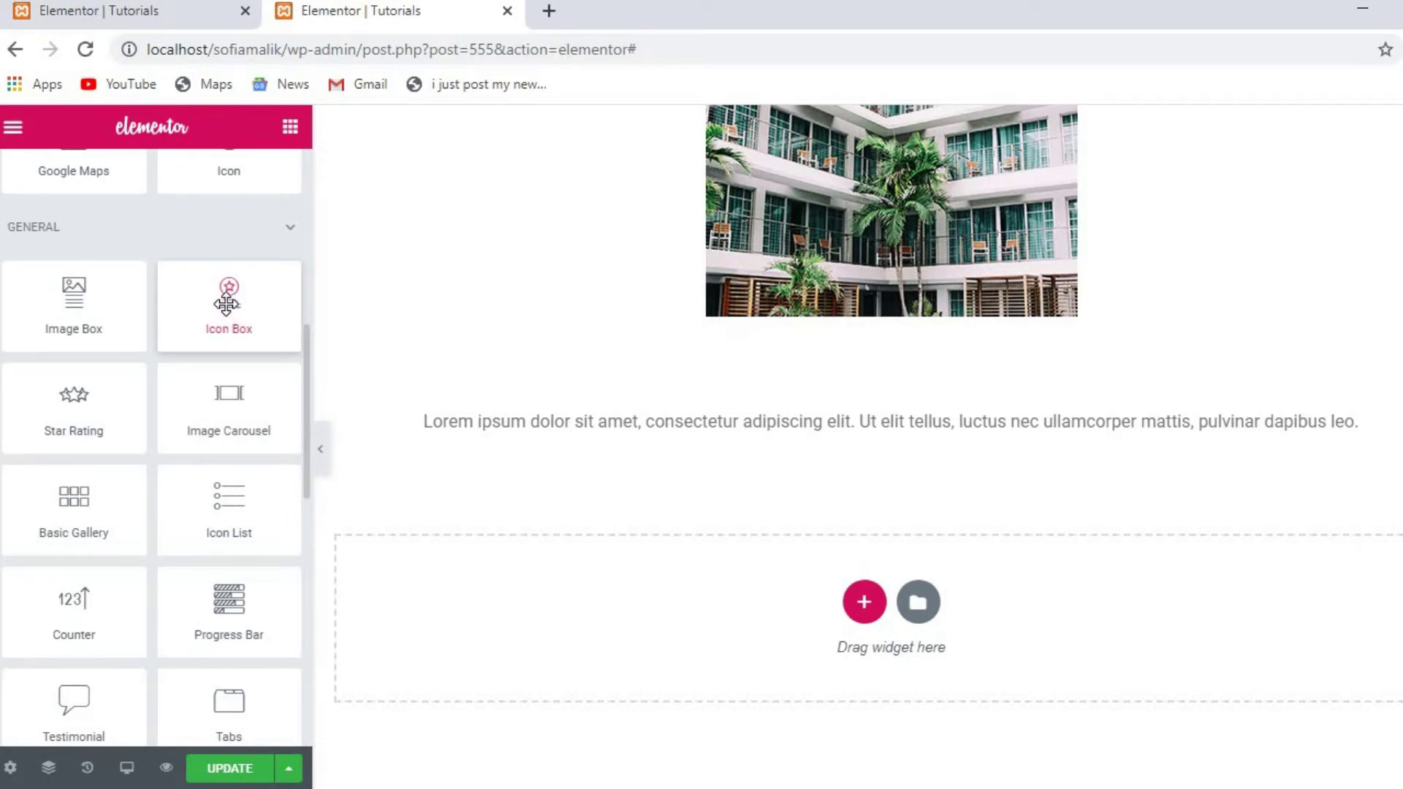
left_click_drag(226, 303, 744, 606)
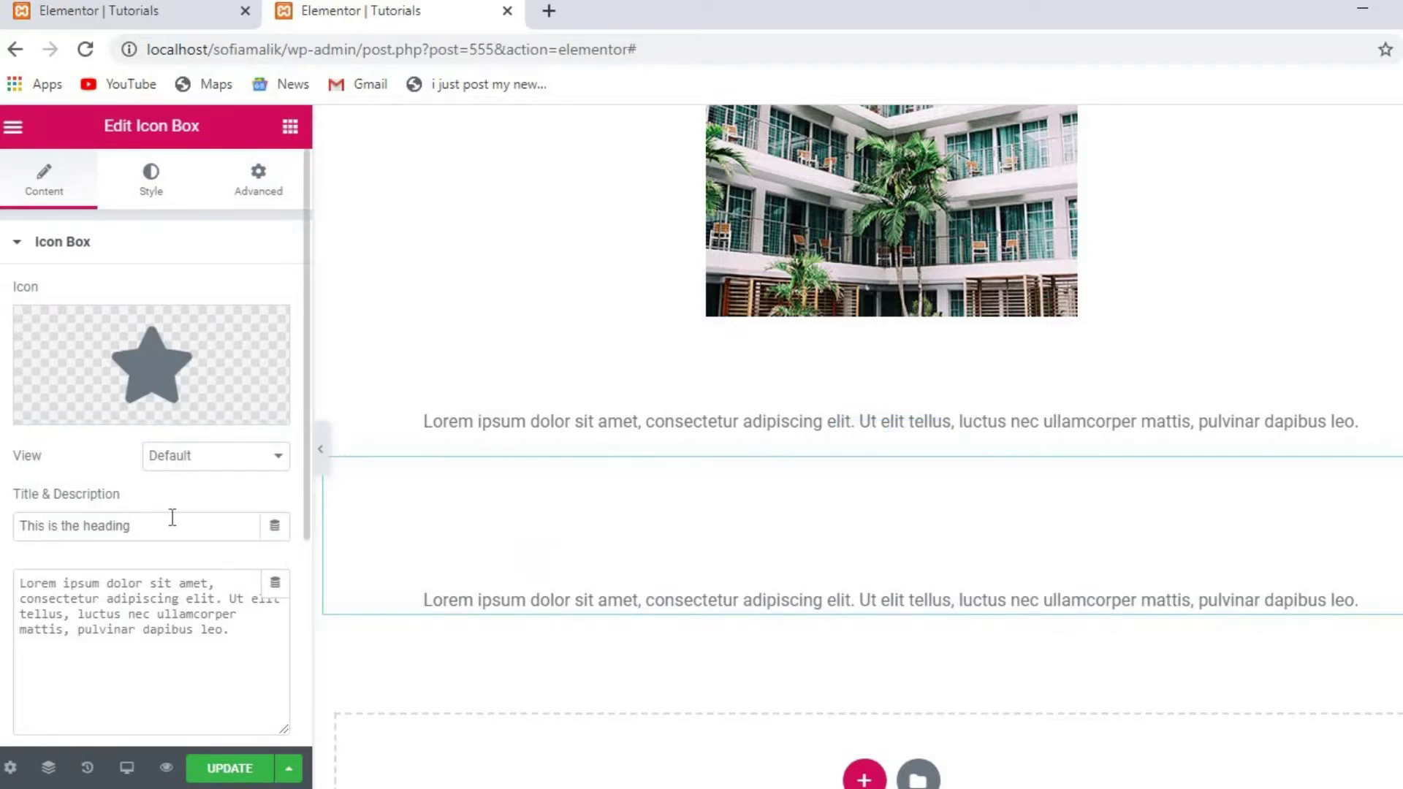
mouse_move(150, 399)
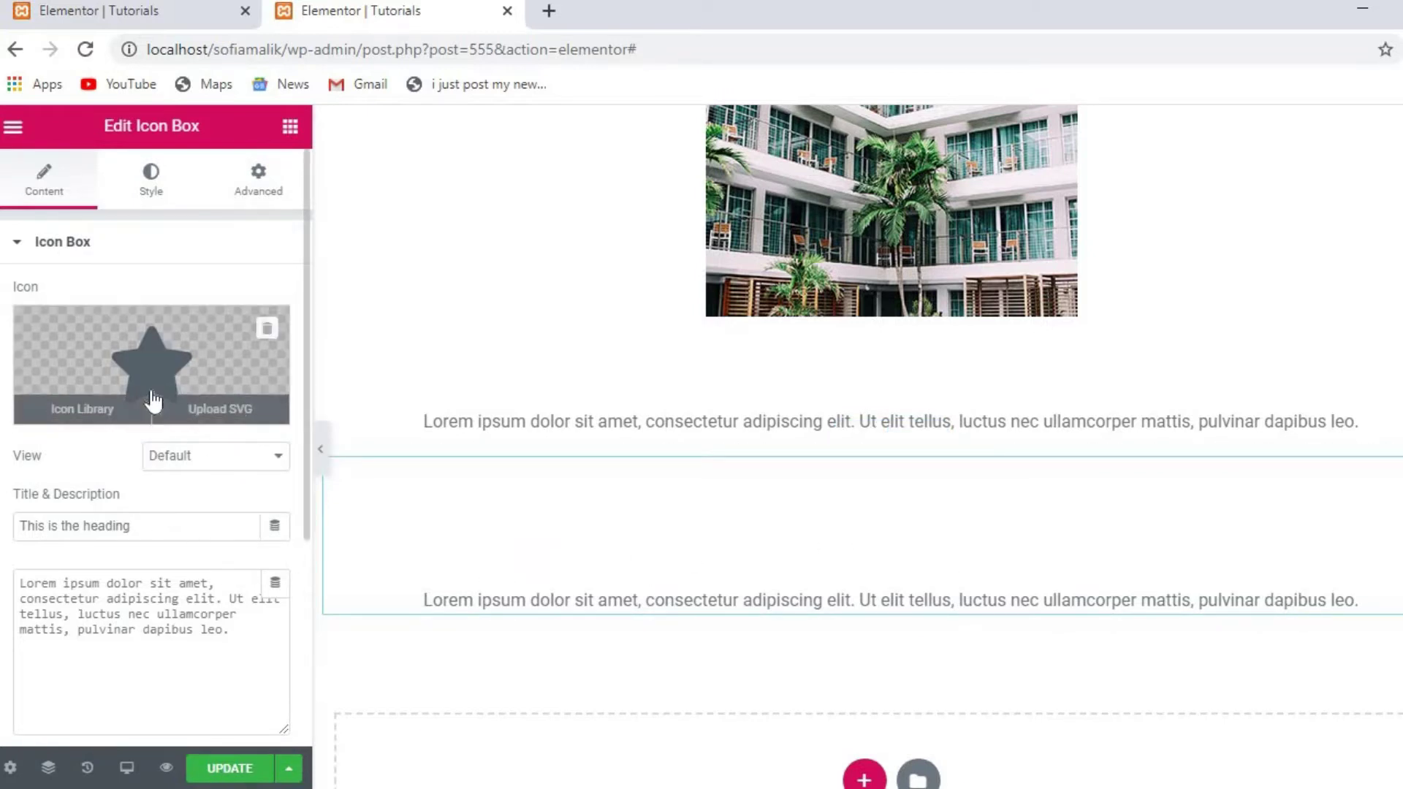
left_click(247, 414)
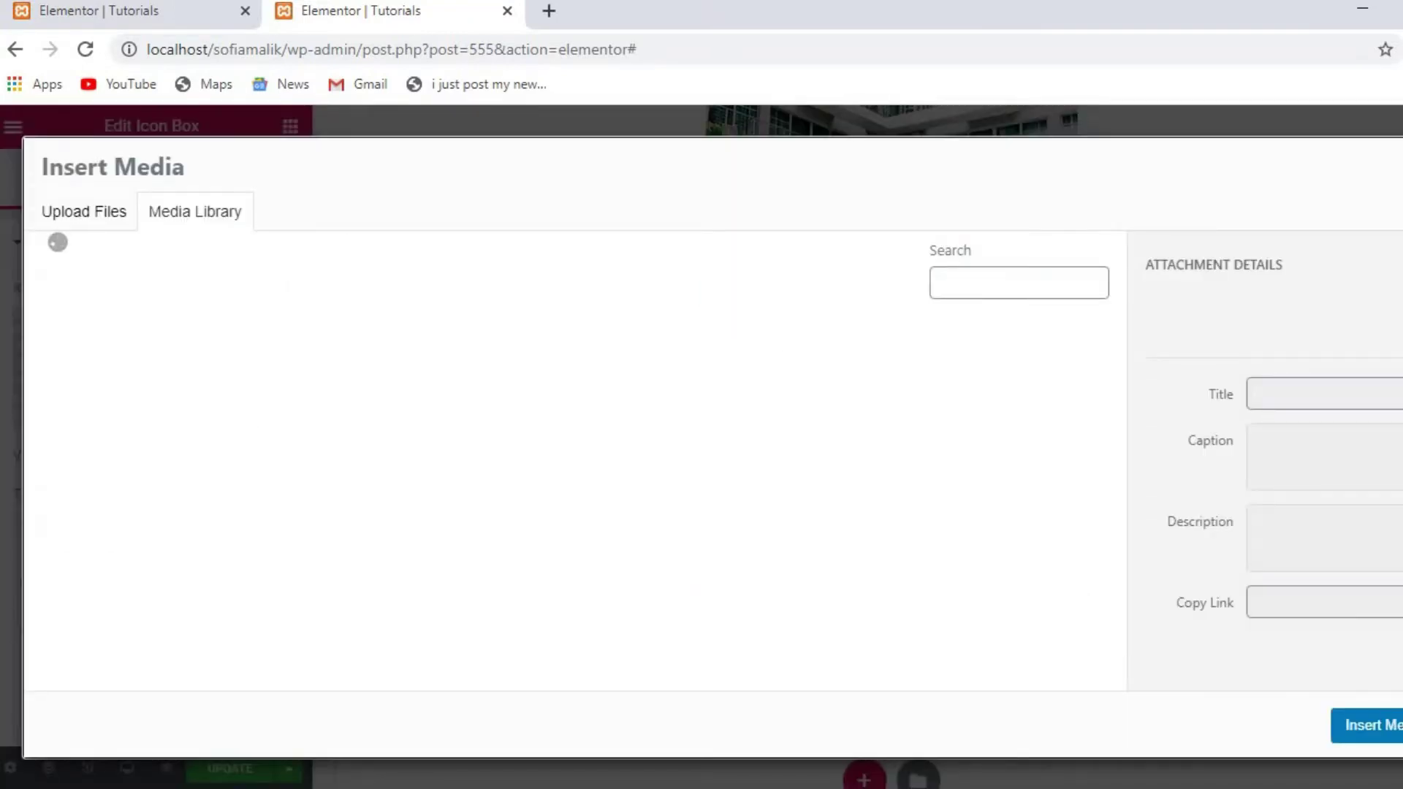
key("Escape")
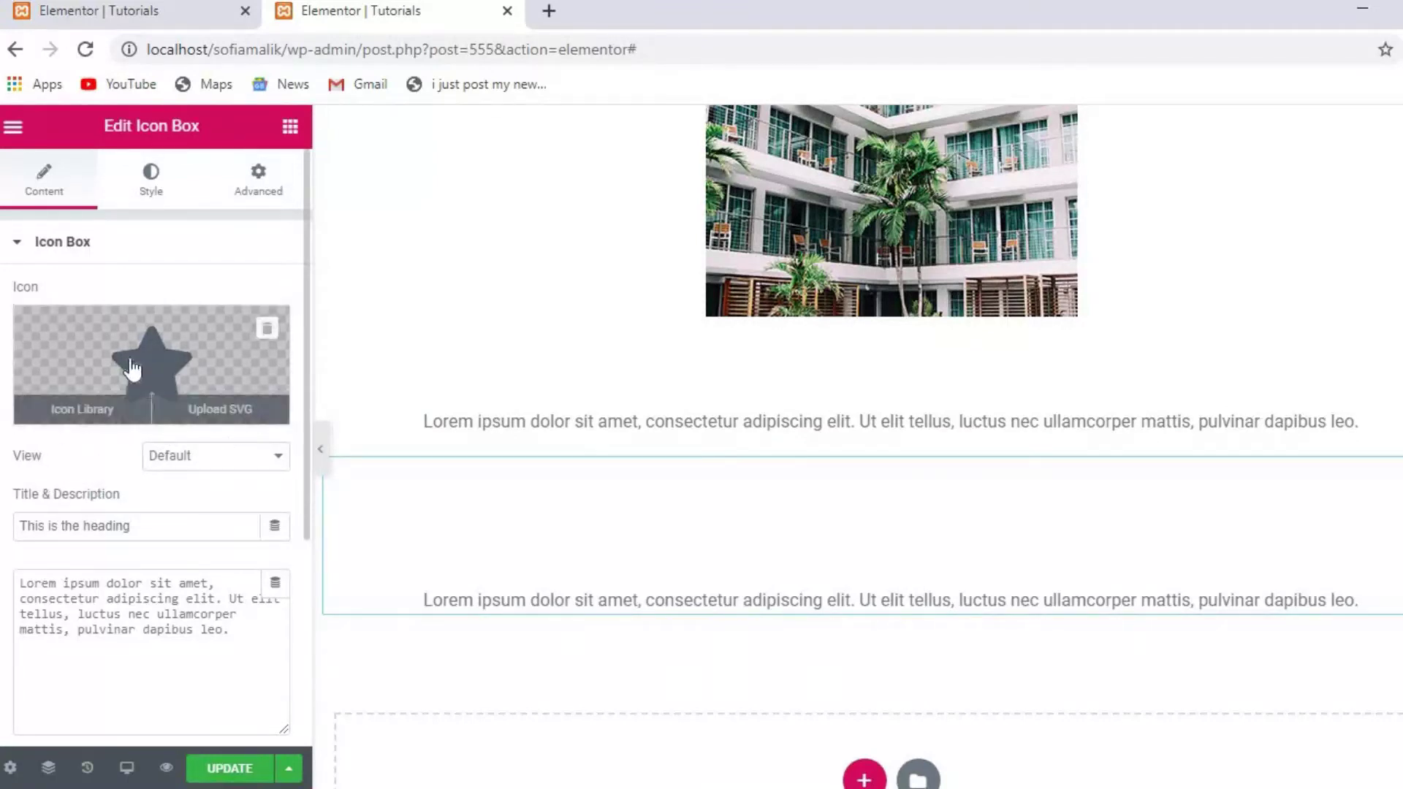
- Replace the icon box's star with the half-filled star from the icon library
left_click(79, 401)
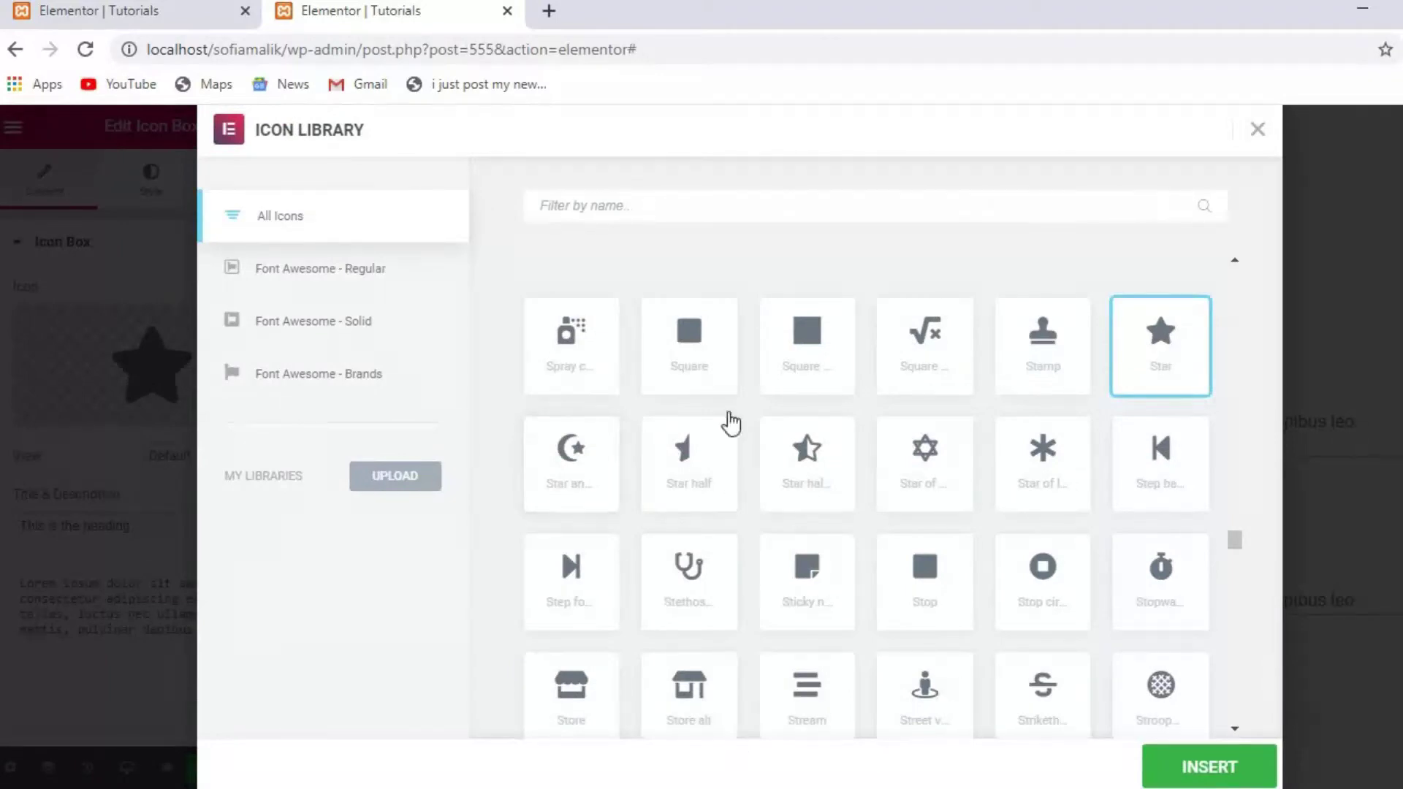
left_click(763, 449)
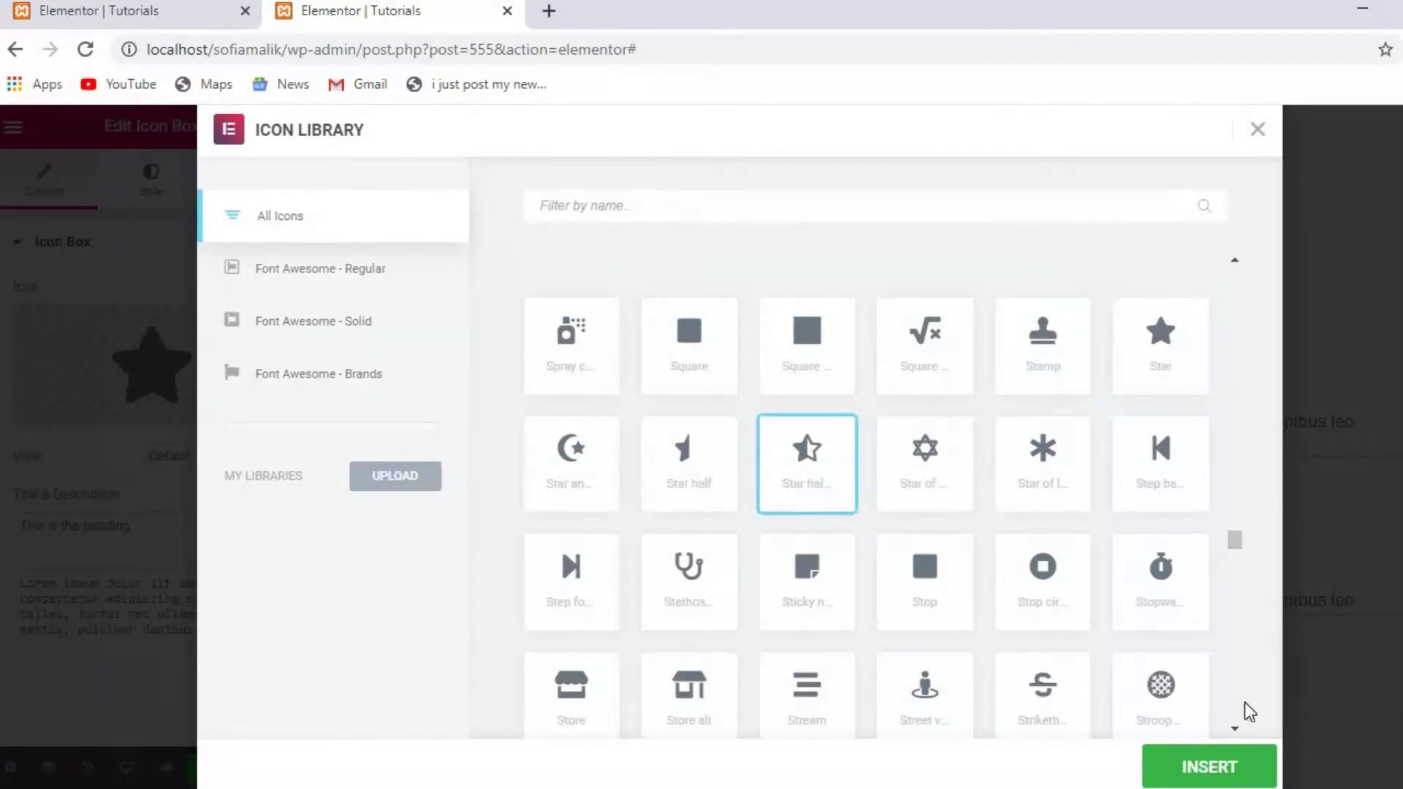
left_click(1199, 769)
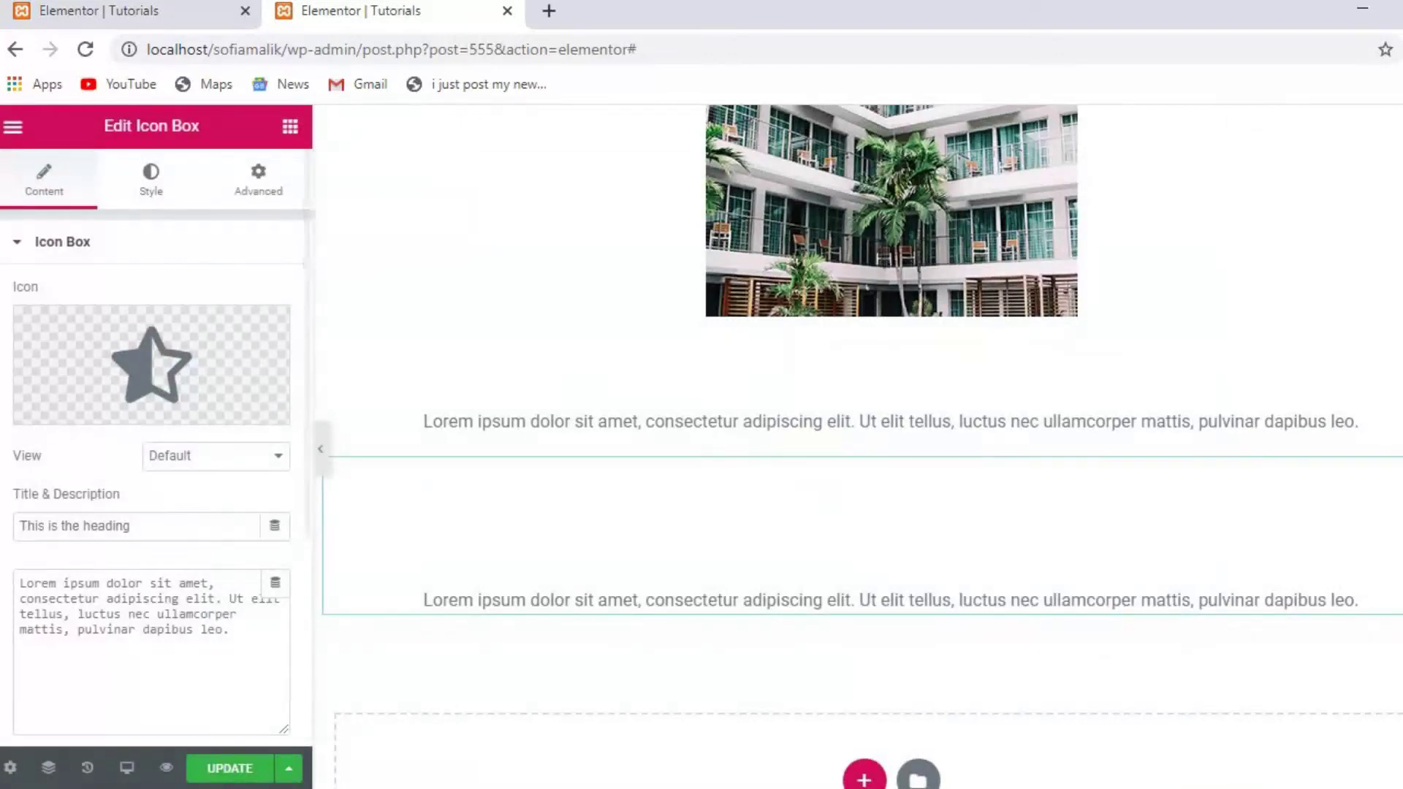
- Set the view of the icon box's icon to Framed
left_click(252, 661)
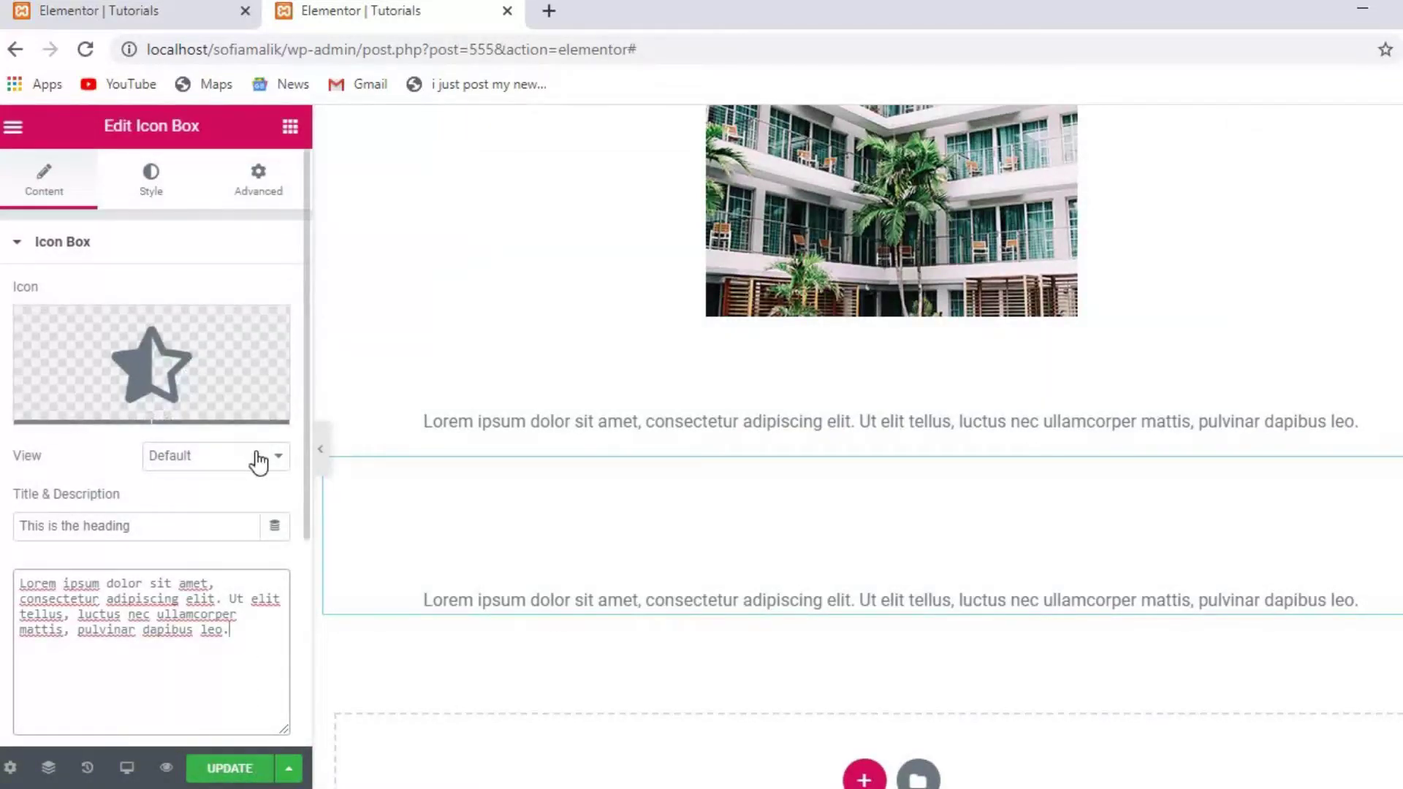
left_click(278, 463)
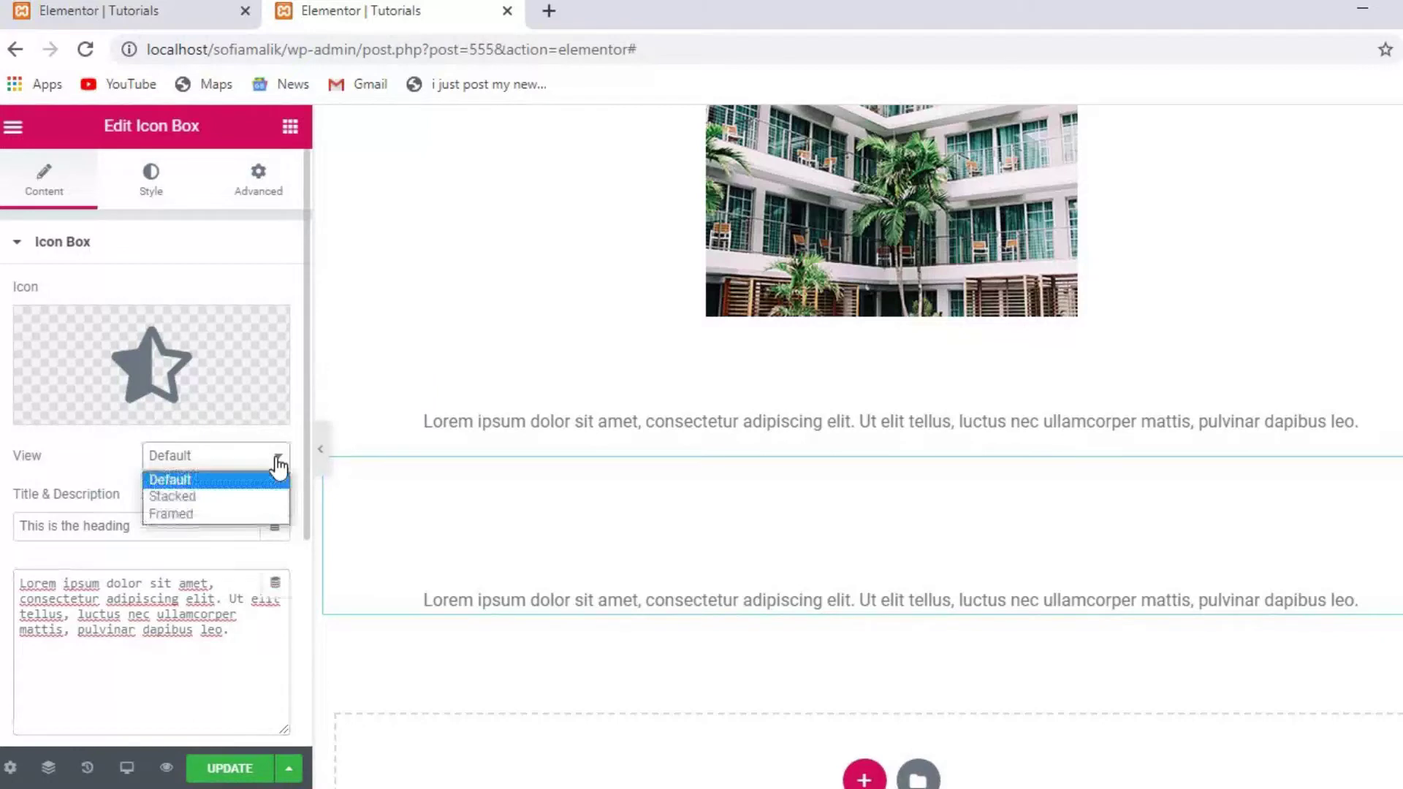
left_click(162, 514)
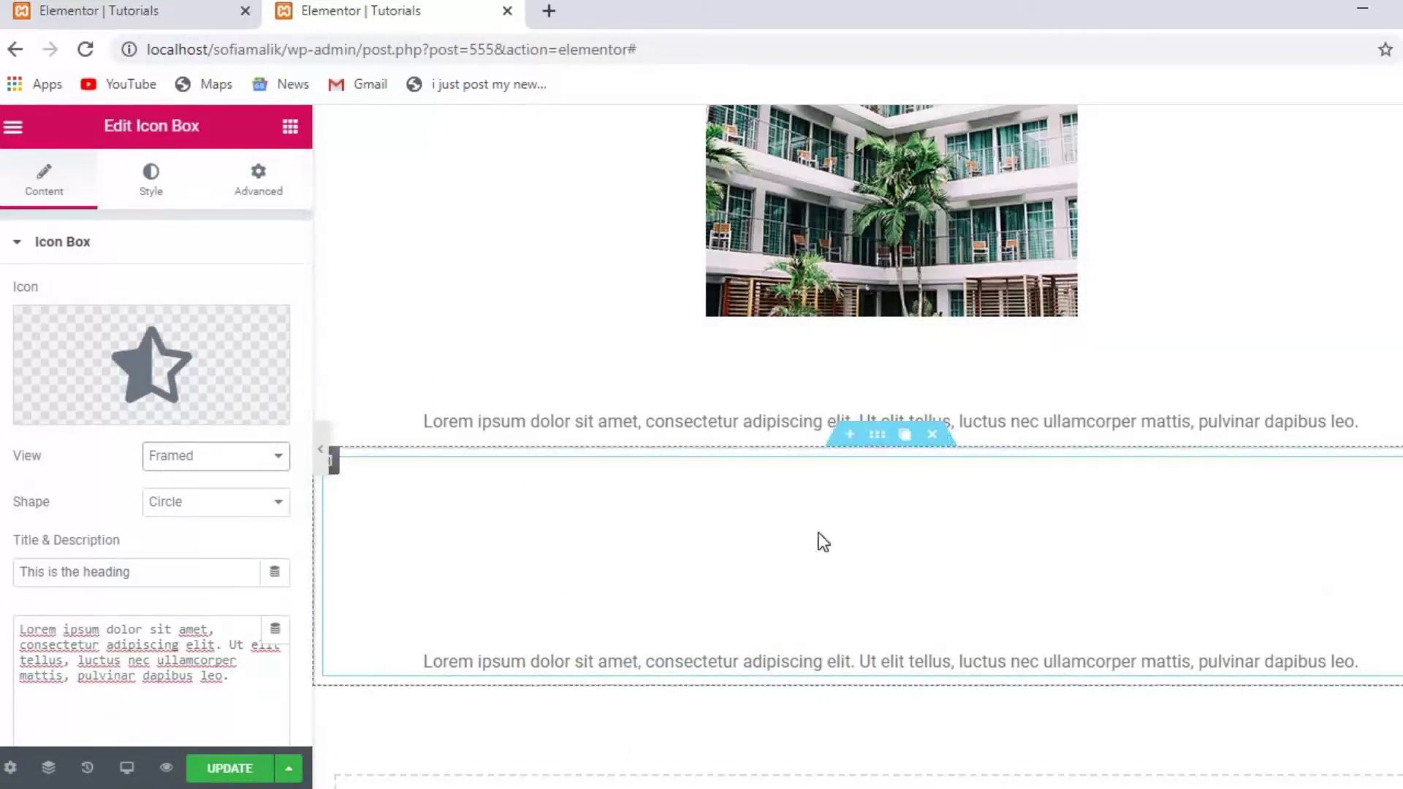
- Remove the half-filled star from the icon box and insert the address book icon from the icon library
mouse_move(142, 369)
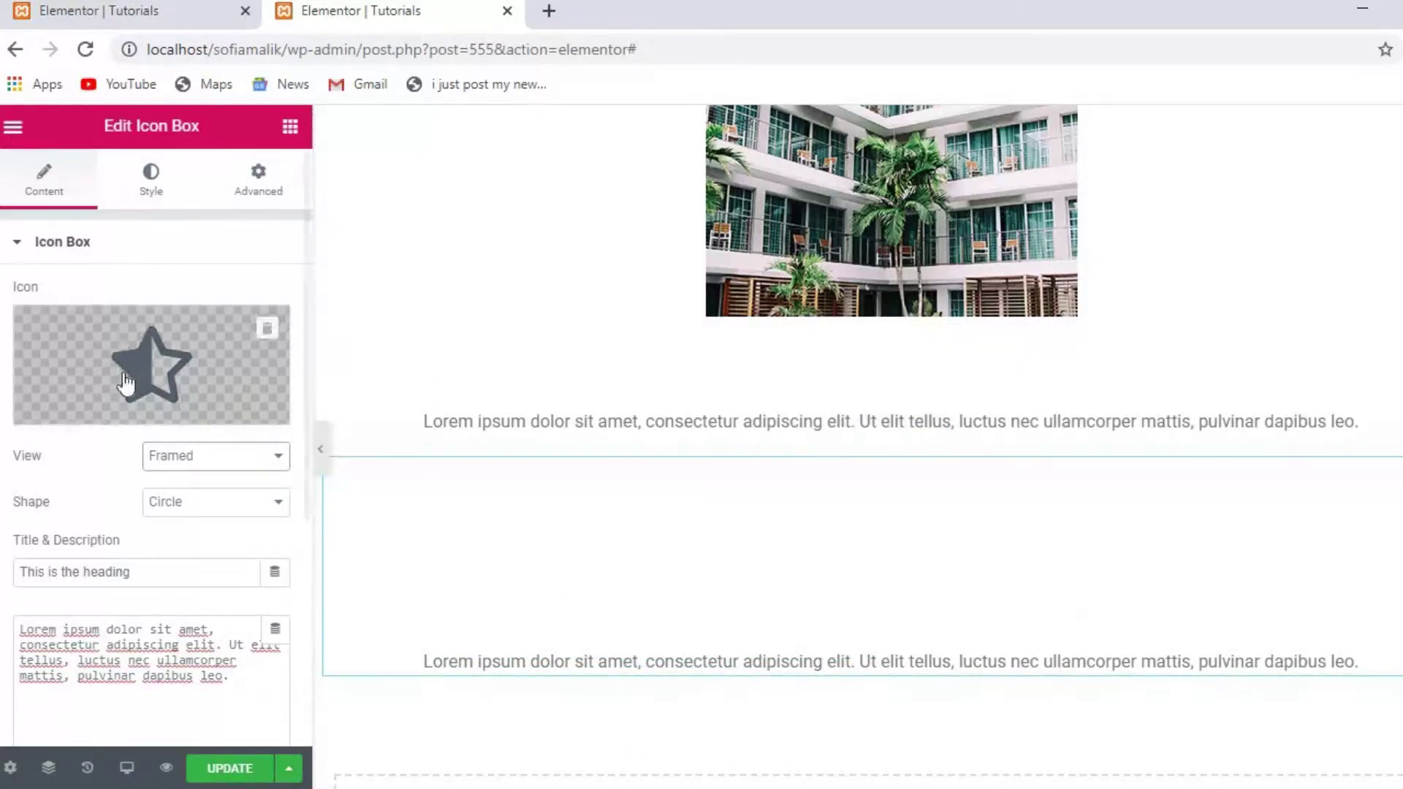
left_click(267, 330)
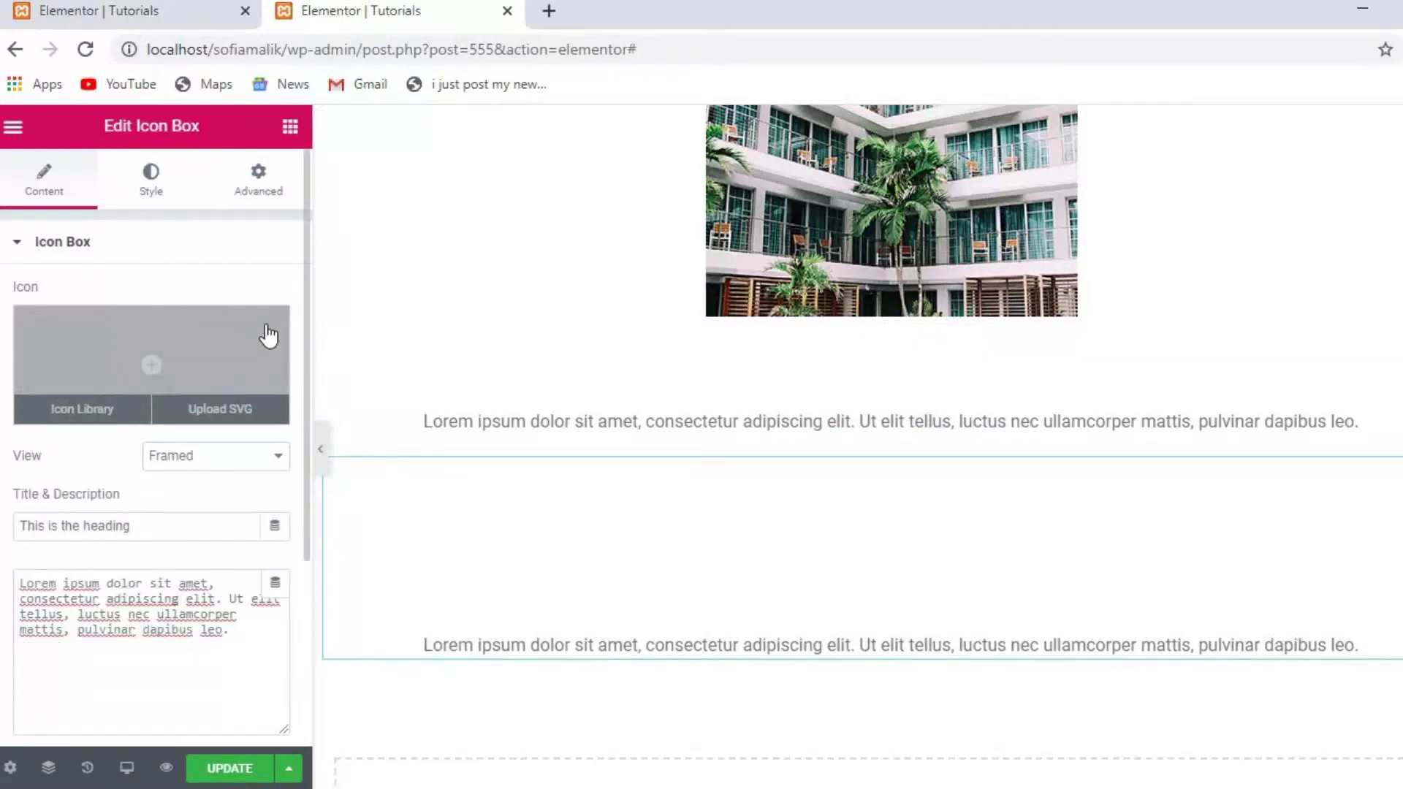
left_click(90, 414)
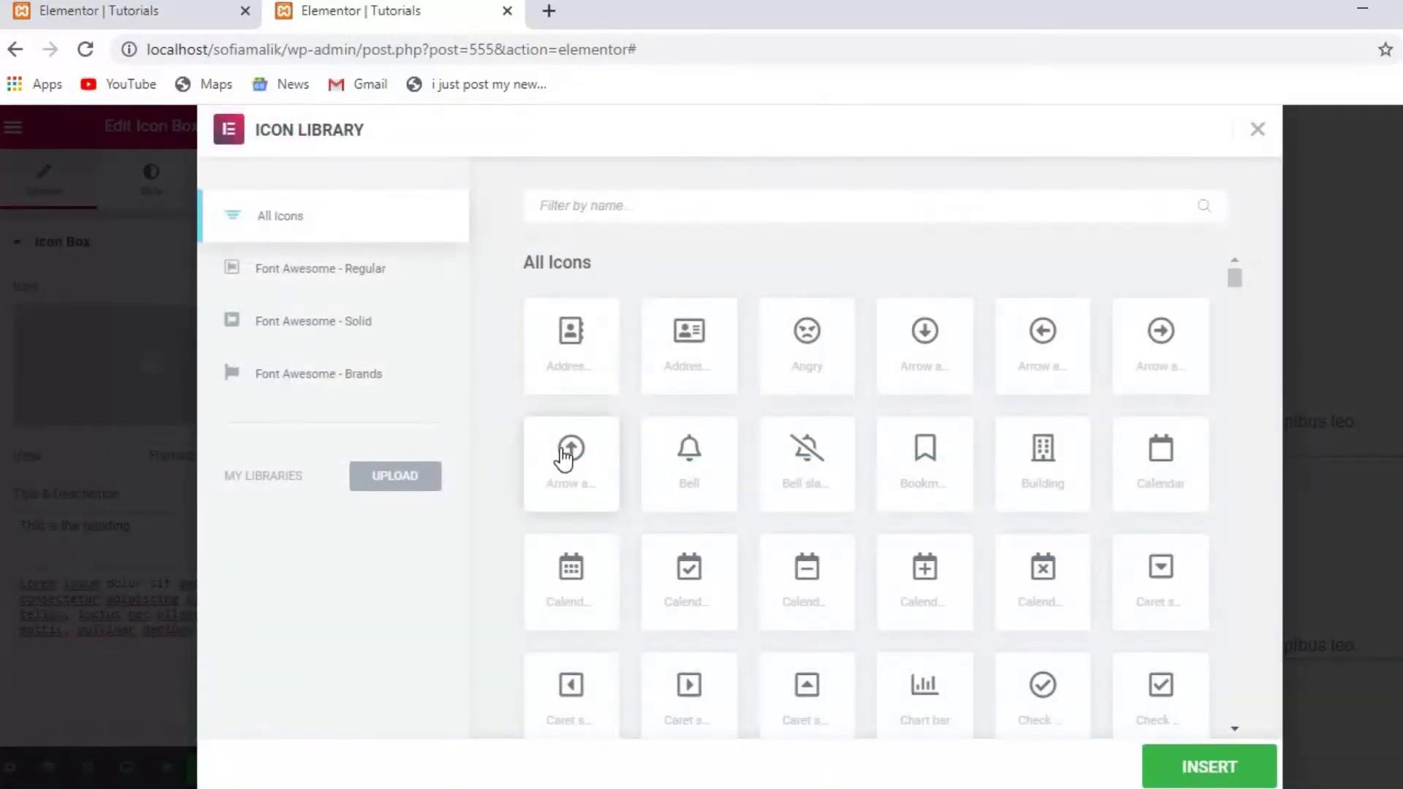
left_click(565, 456)
left_click(579, 369)
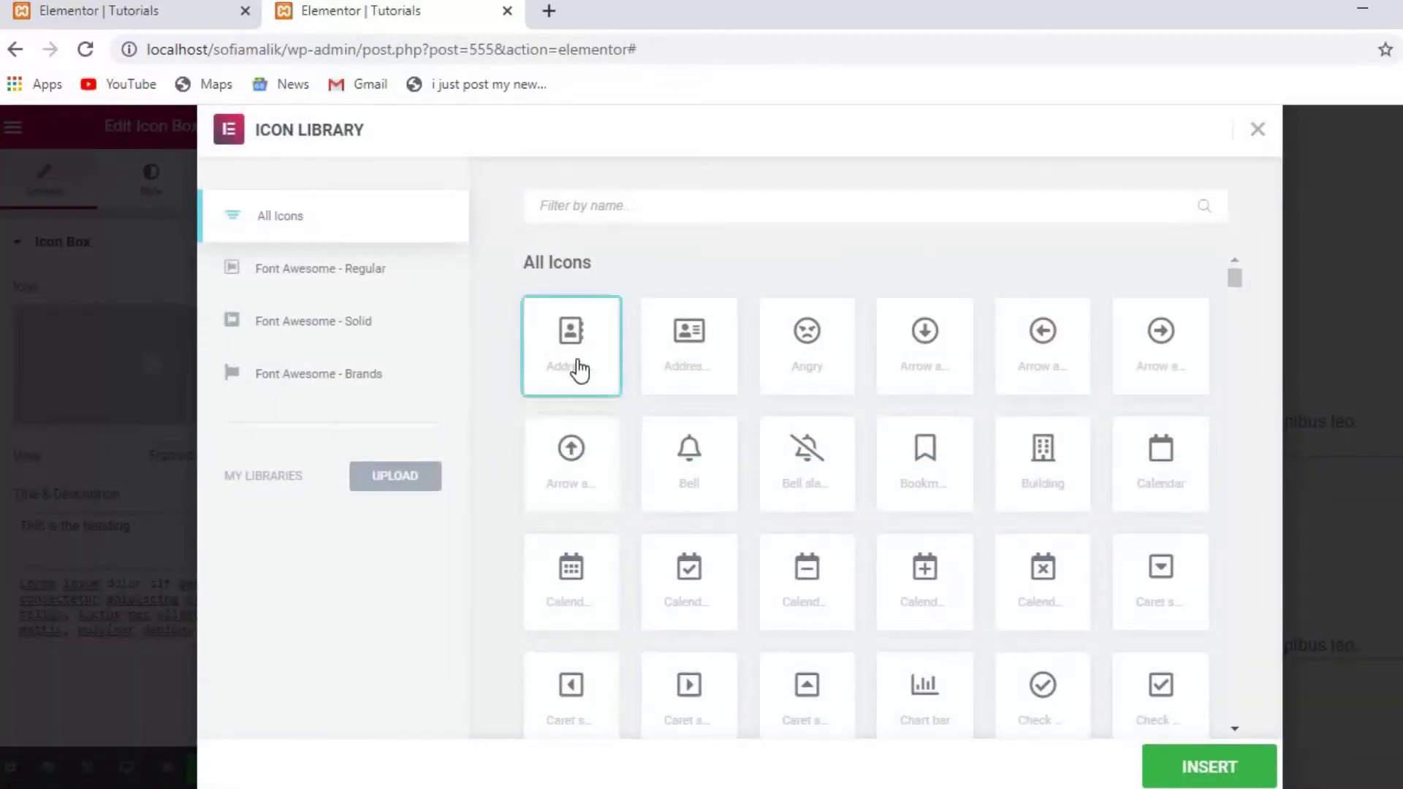
left_click(1207, 764)
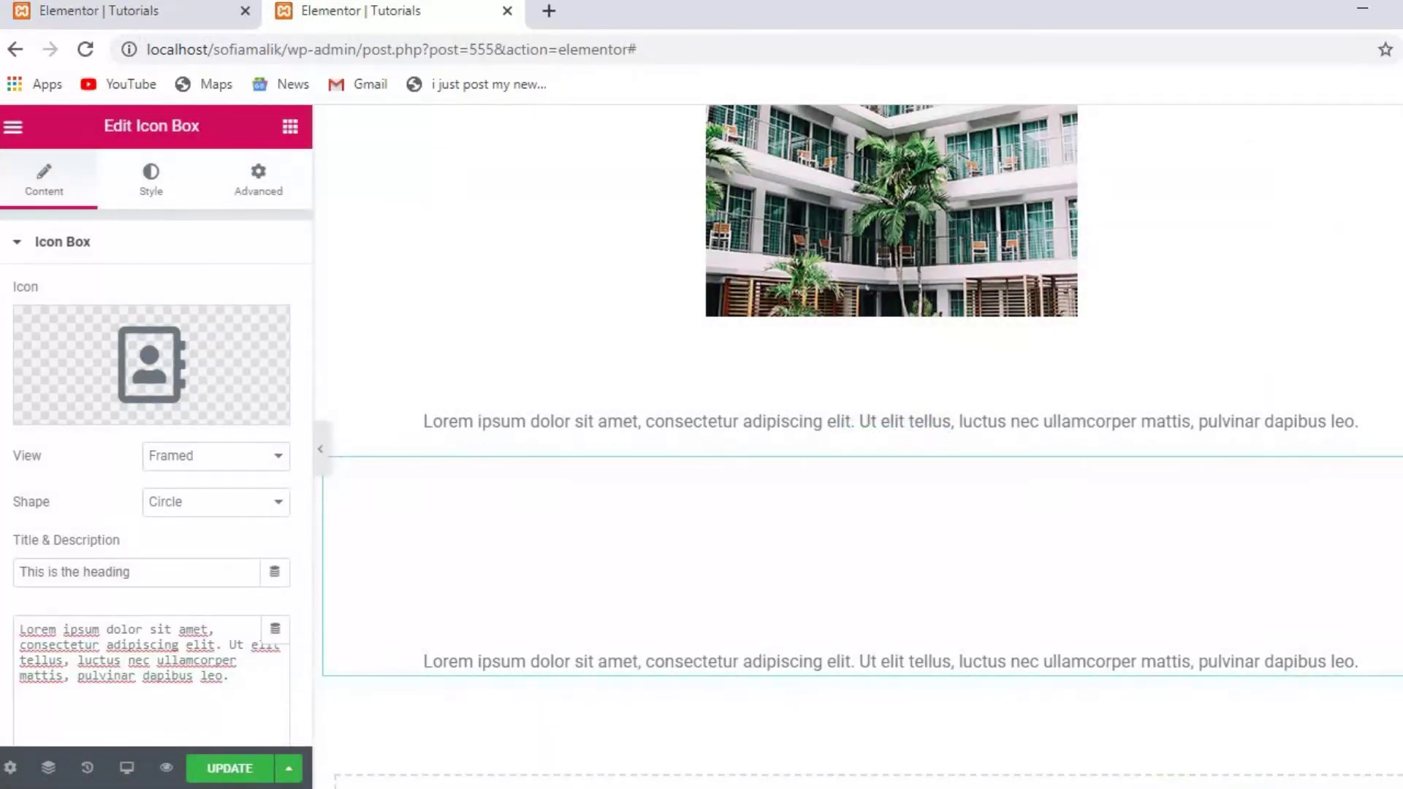
- Set the icon box's view back to Default
scroll(863, 438, "down", 3)
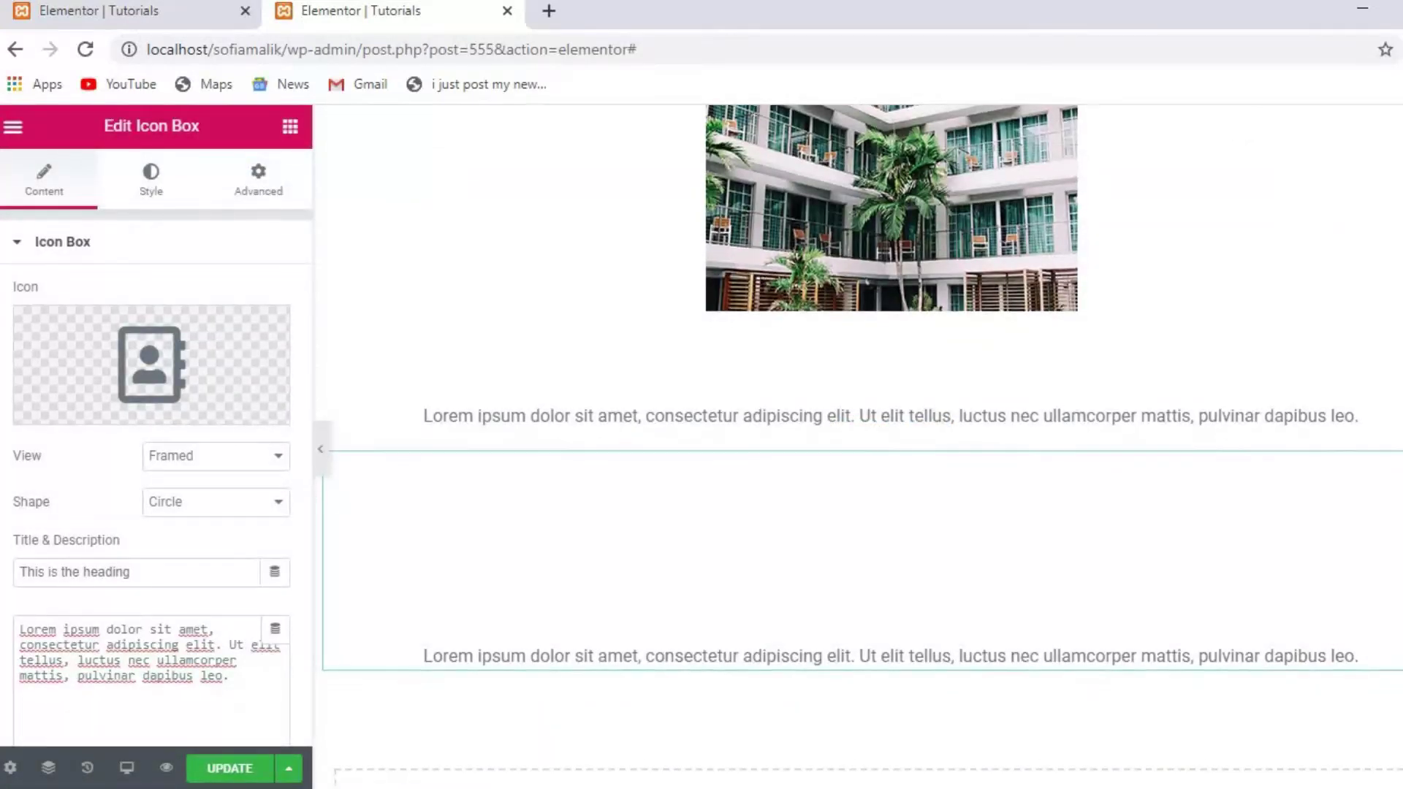
left_click(279, 456)
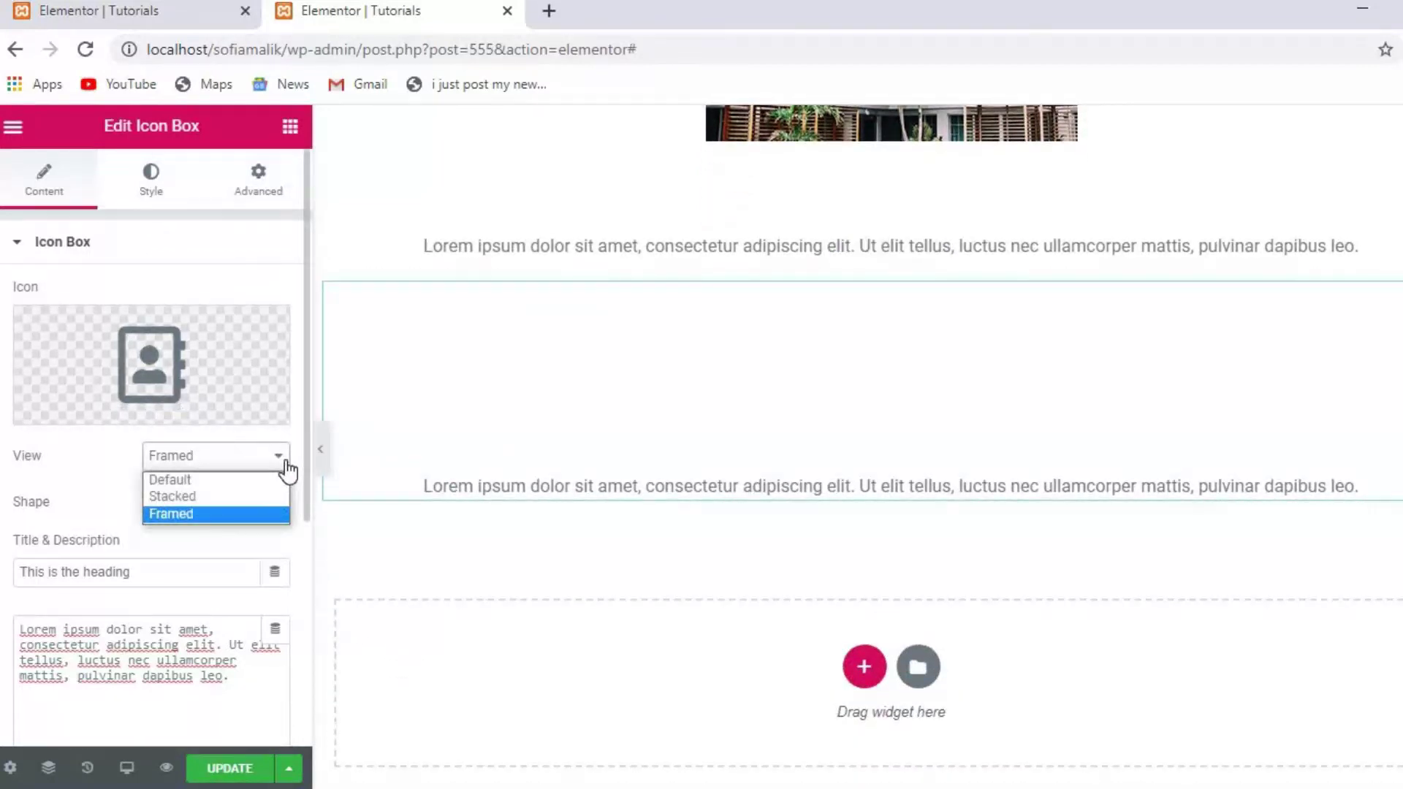
left_click(183, 479)
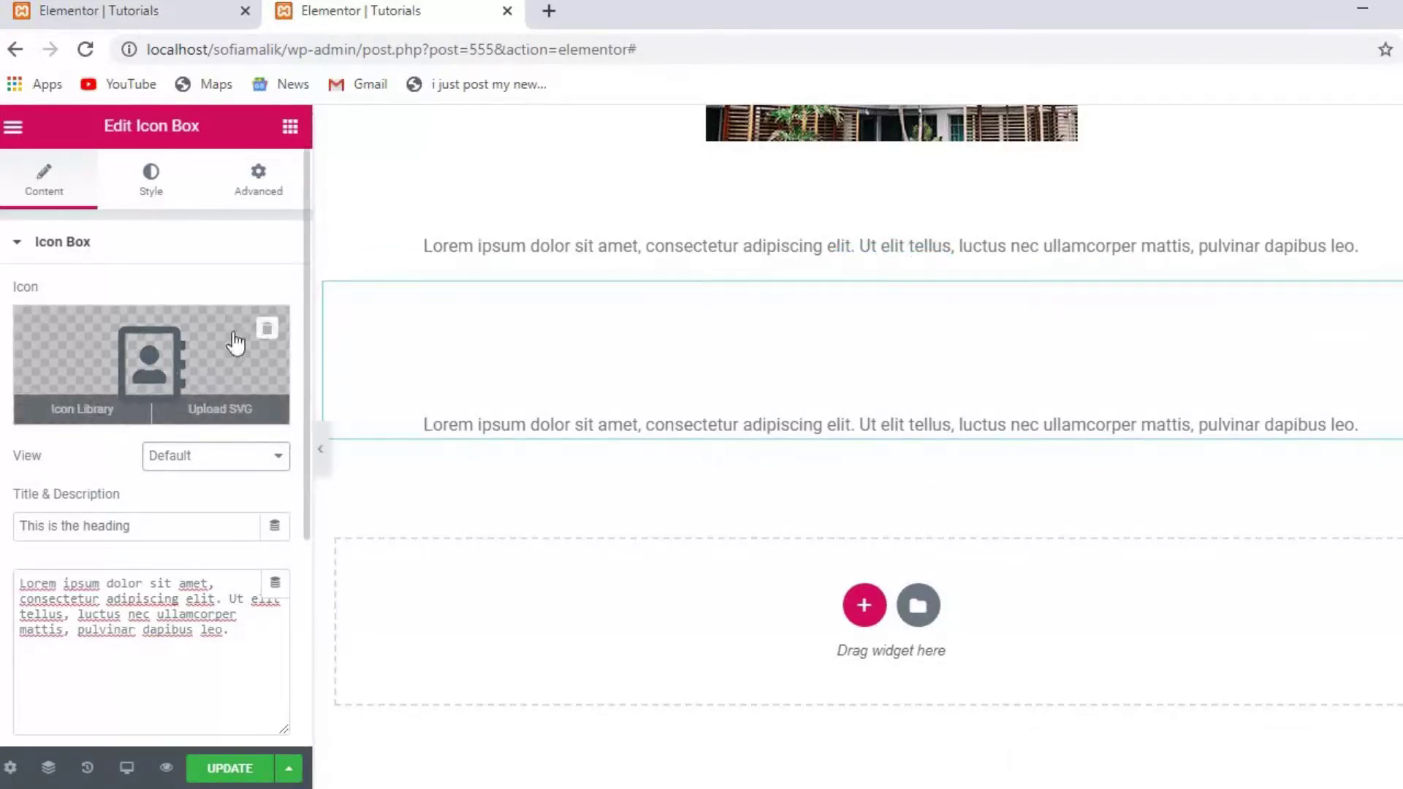
- Style the icon box's icon with spacing 0 and size 185
left_click(154, 177)
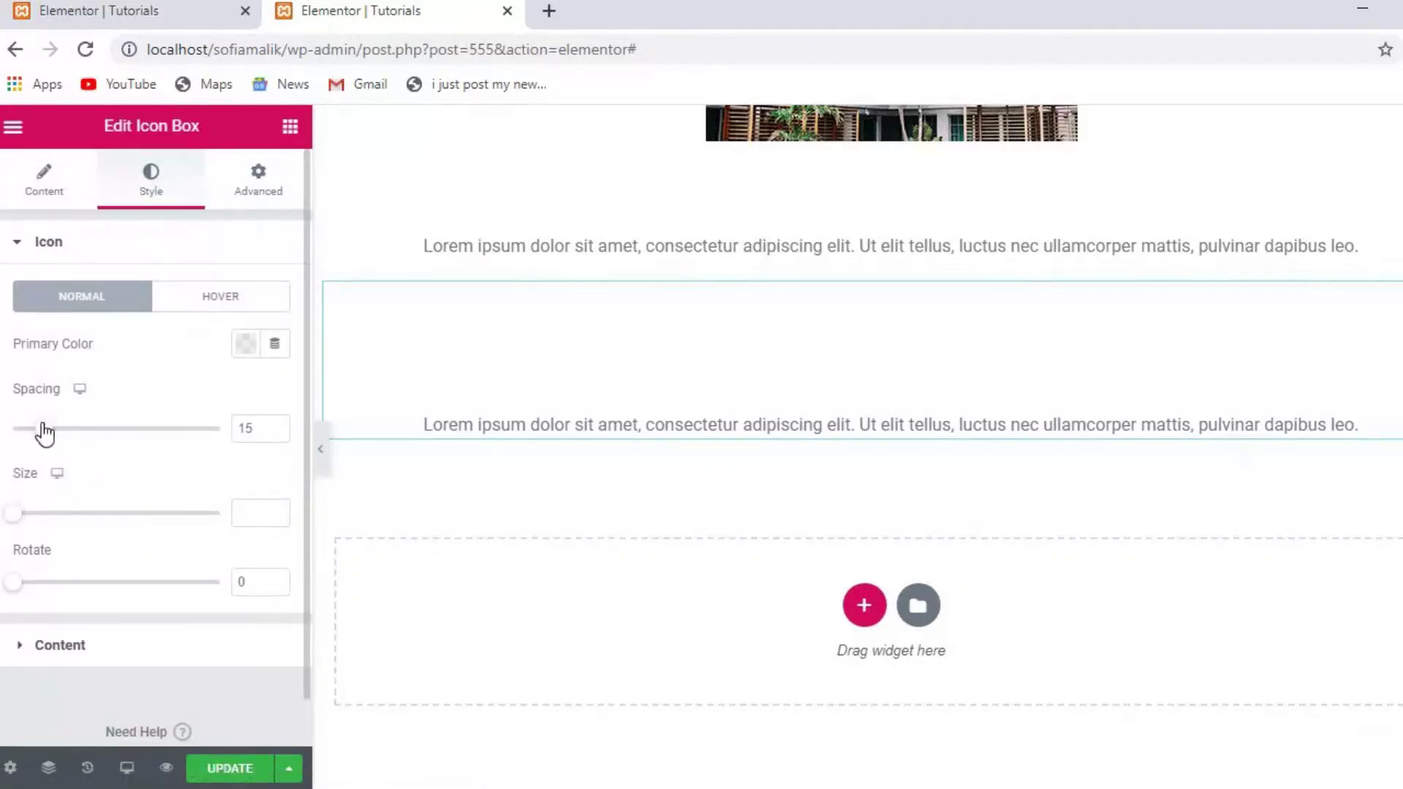
left_click_drag(45, 433, 13, 430)
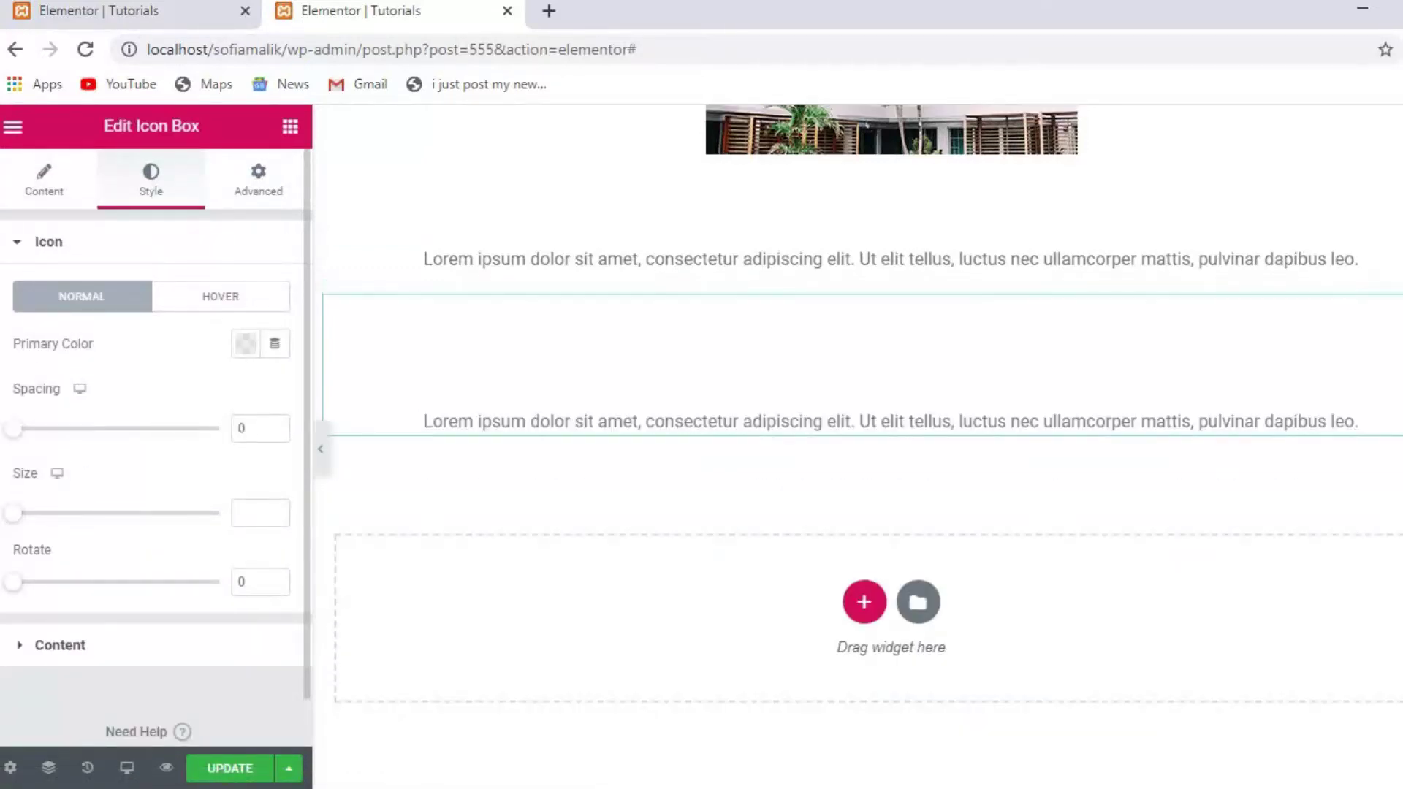
left_click_drag(18, 513, 139, 513)
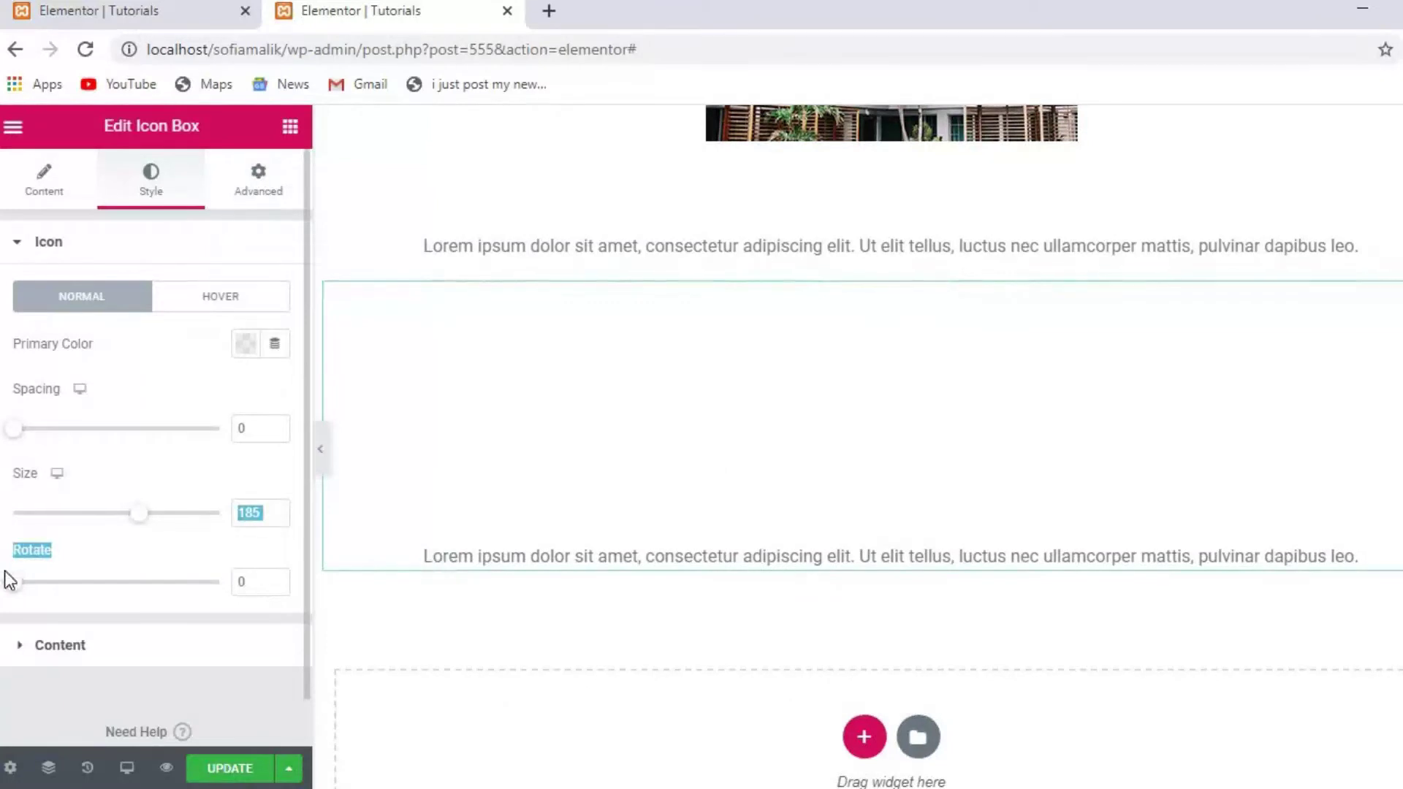
left_click(14, 571)
- Try linked margins of 78 px and 90 px on all sides of the icon box, clearing each value
left_click(248, 207)
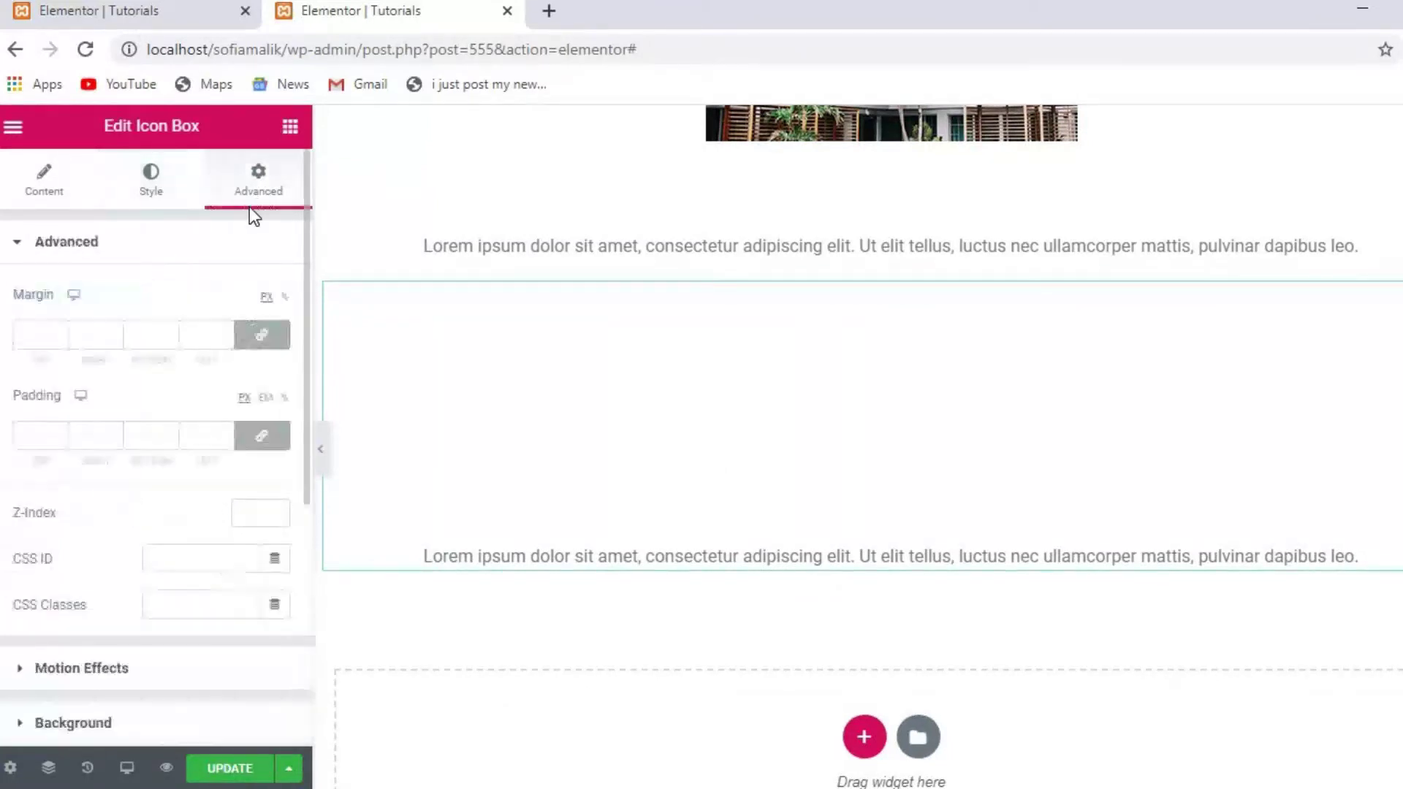
left_click(29, 337)
type("78")
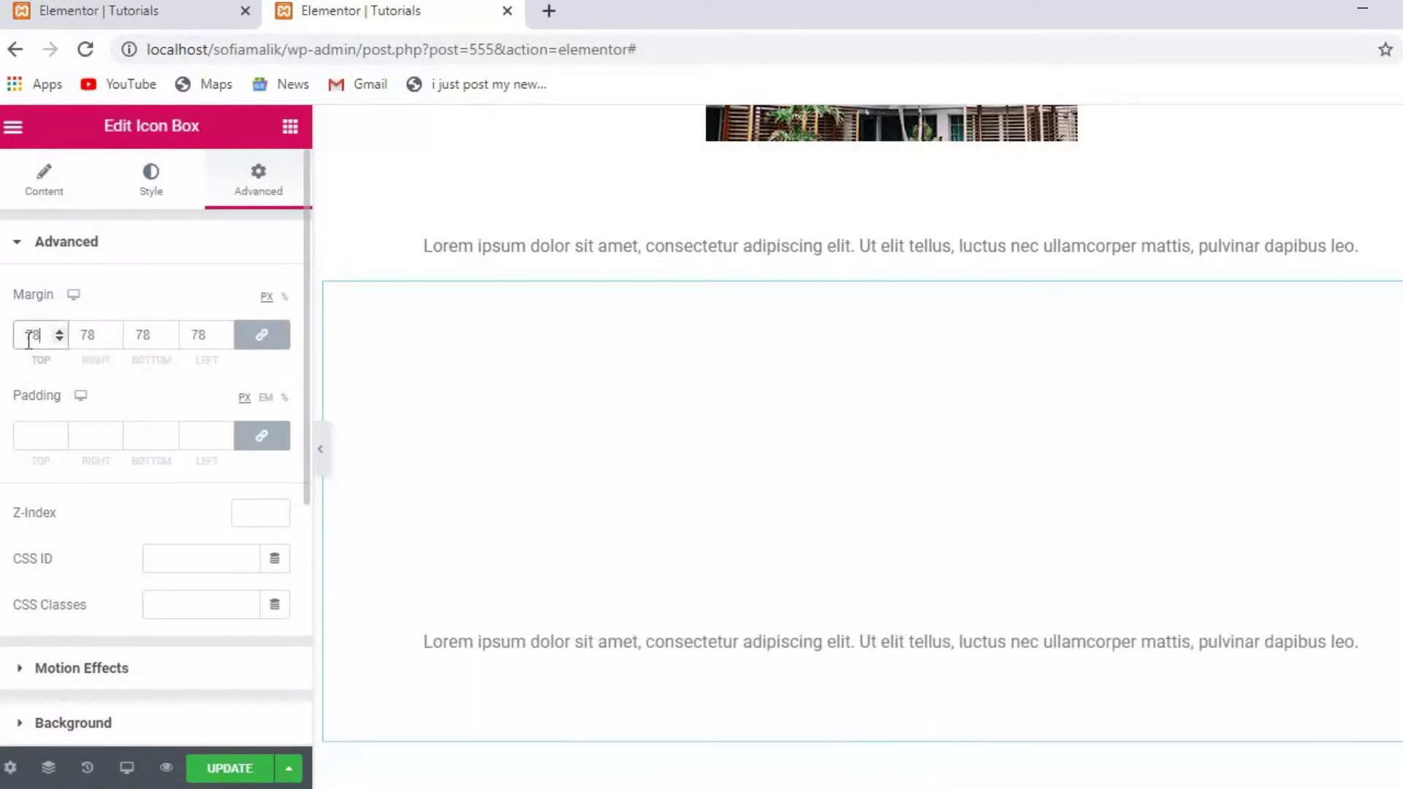
key("BackSpace")
key("BackSpace")
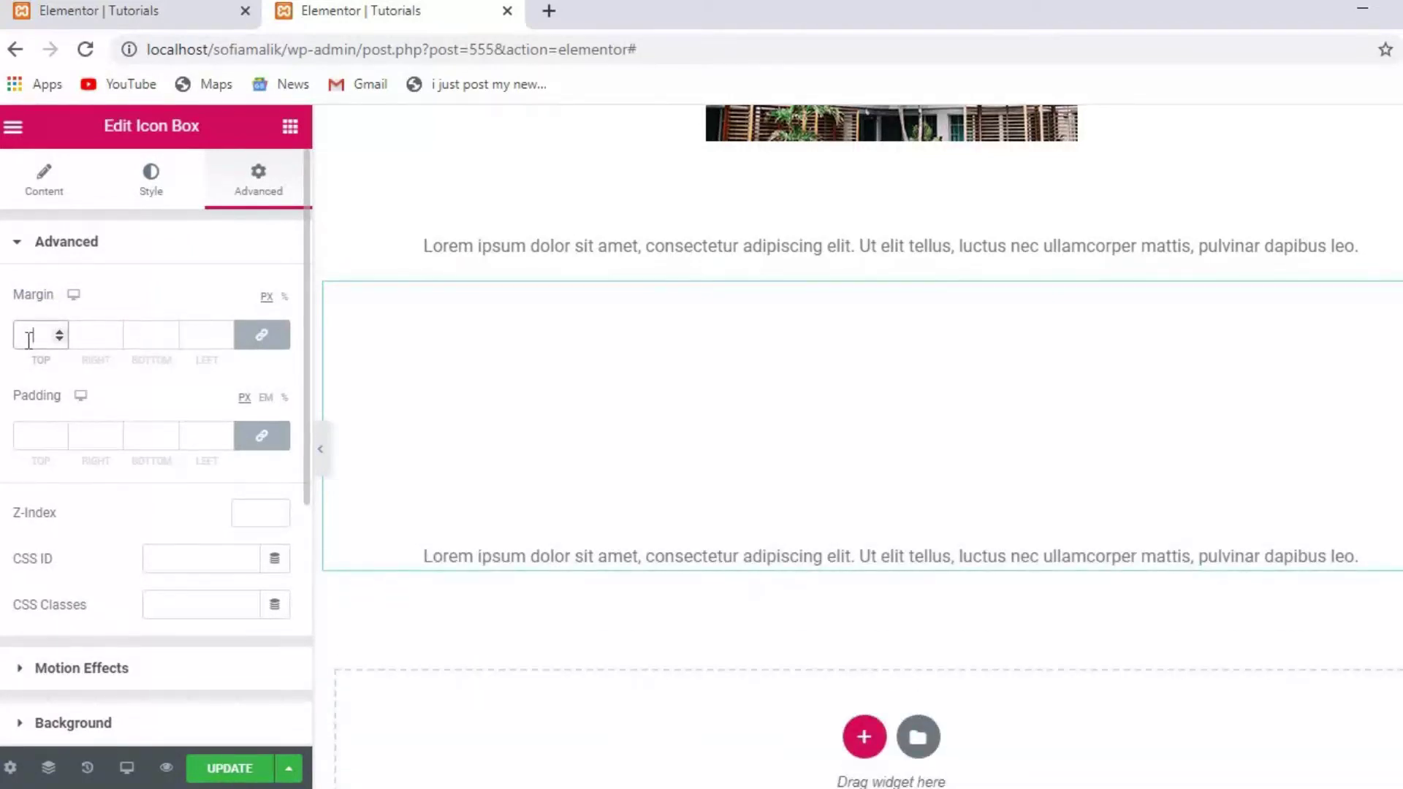
type("90")
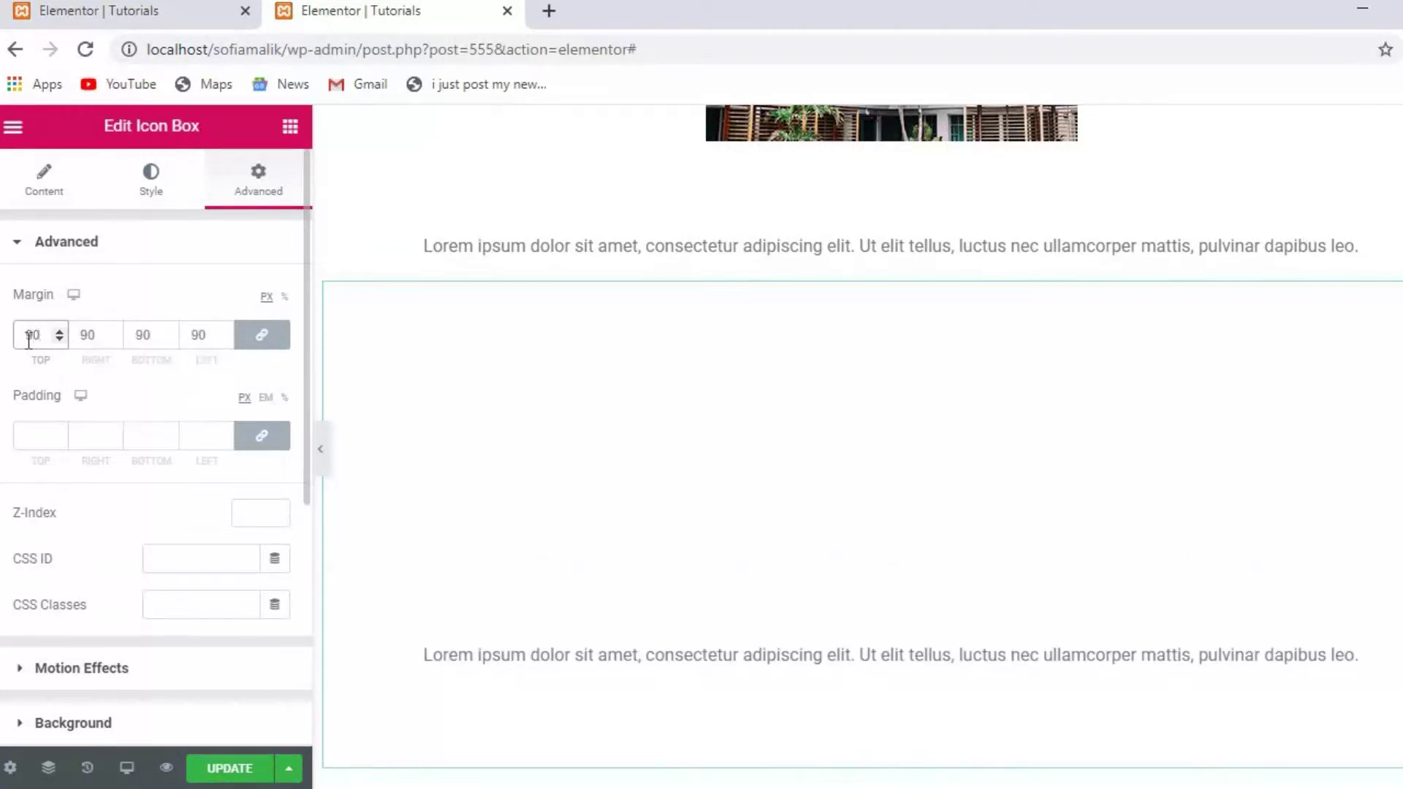
key("BackSpace")
key("BackSpace")
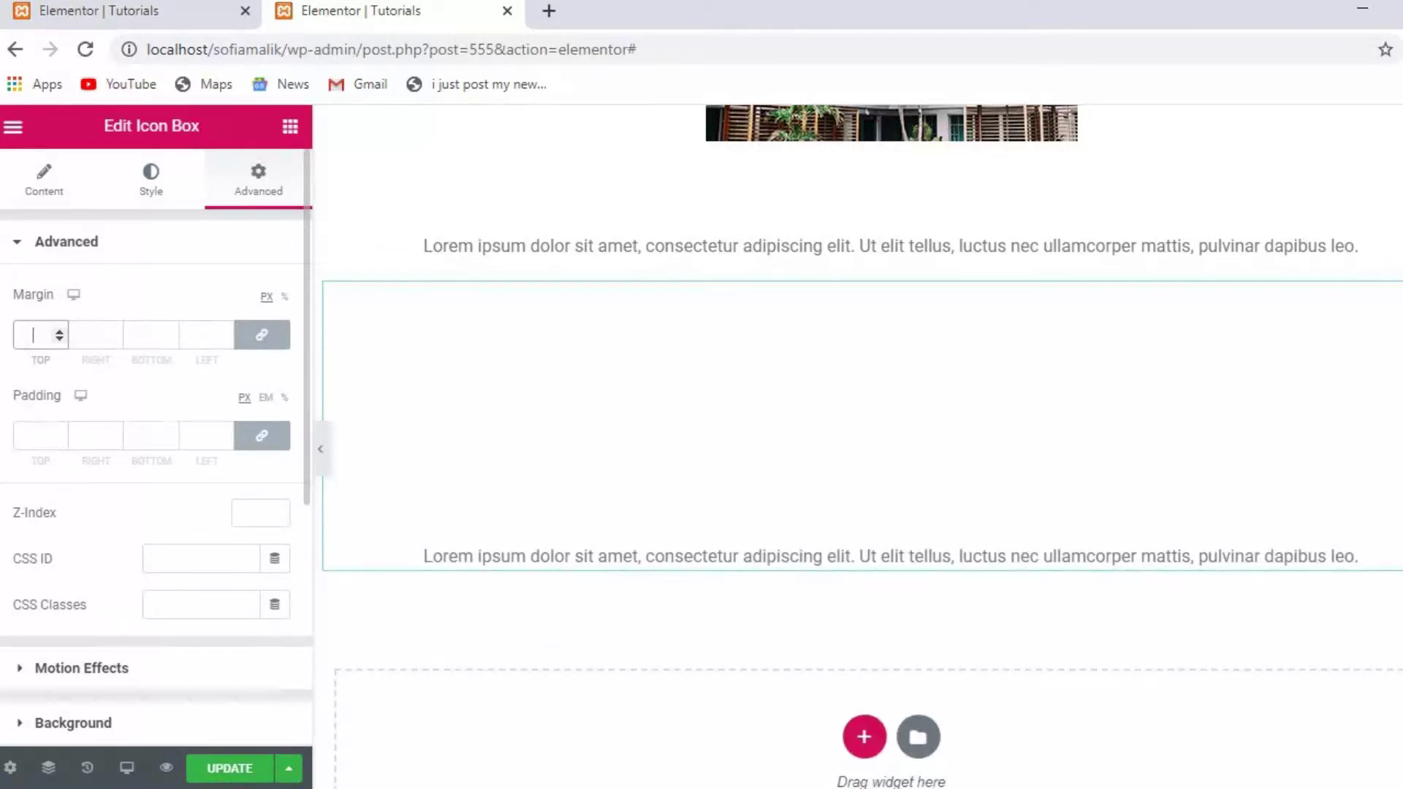
- Try 70 px of linked padding around the icon box and replace it with 90 px on all sides
left_click(50, 436)
type("70")
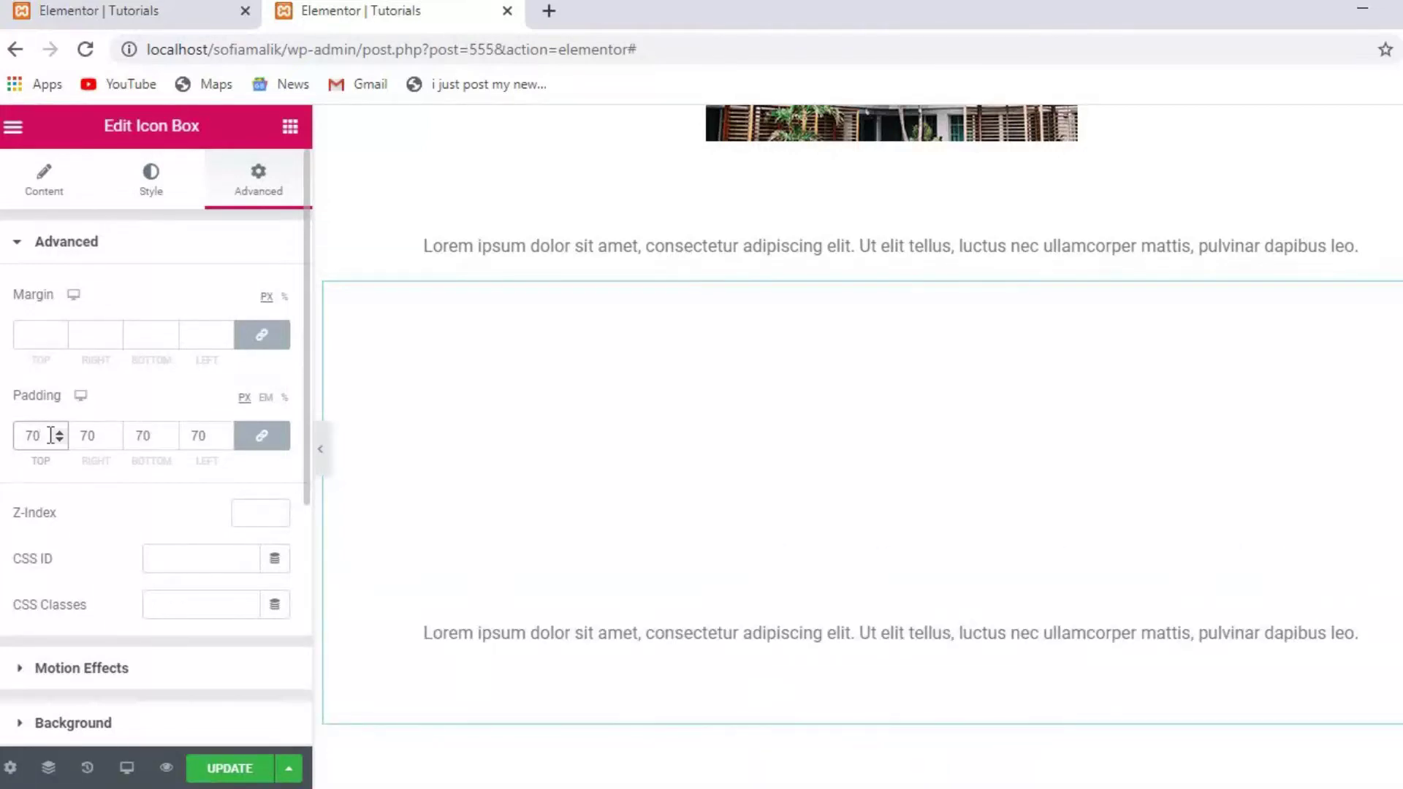
key("BackSpace")
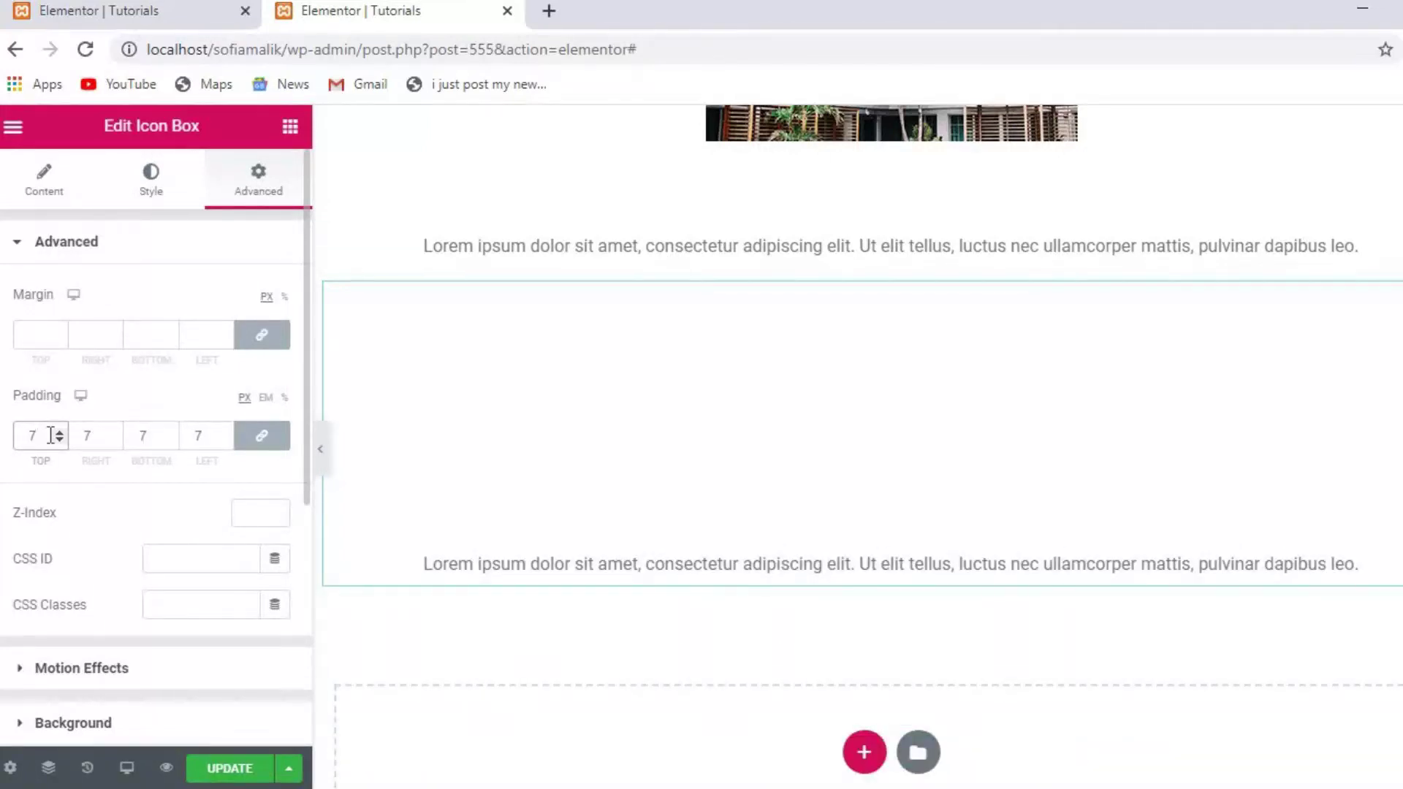
key("BackSpace")
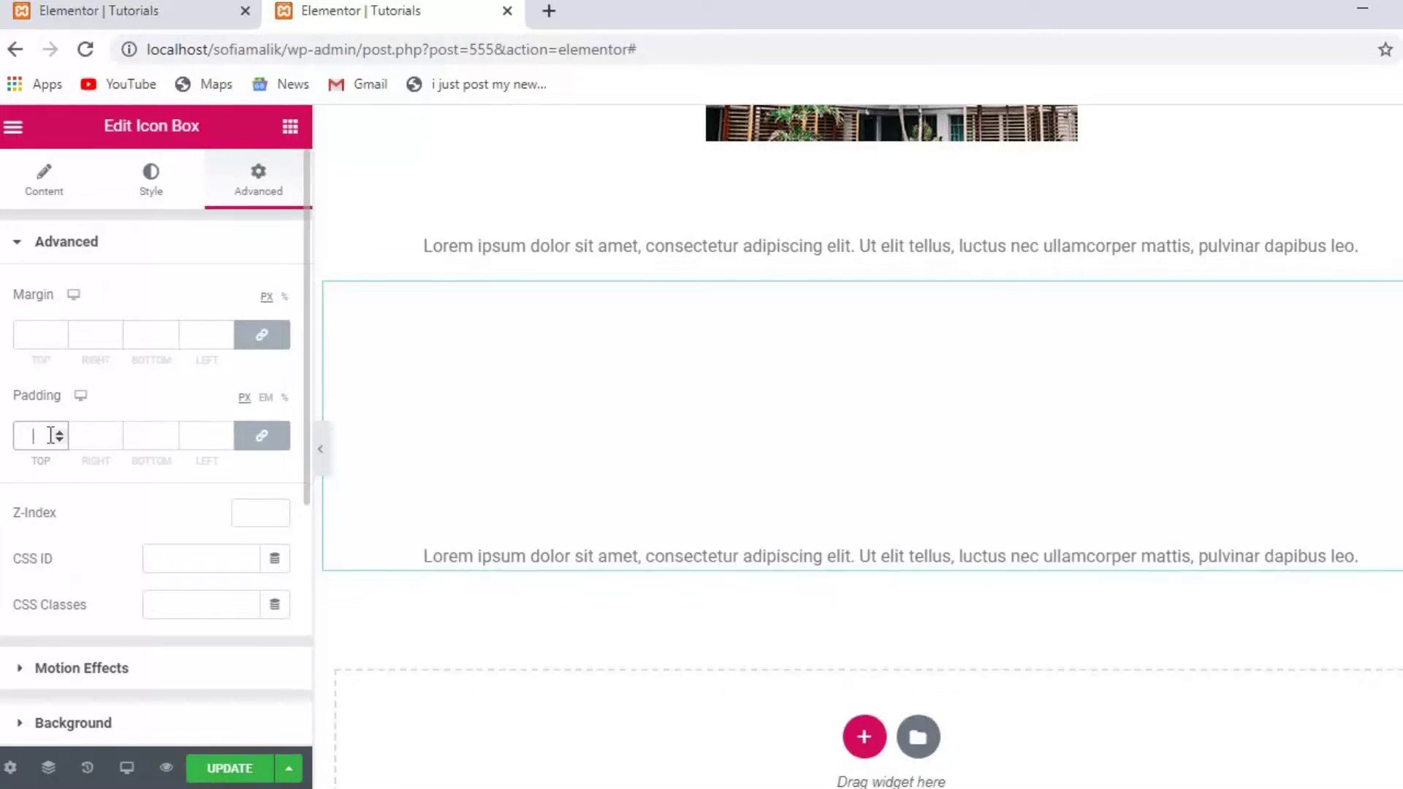
type("90")
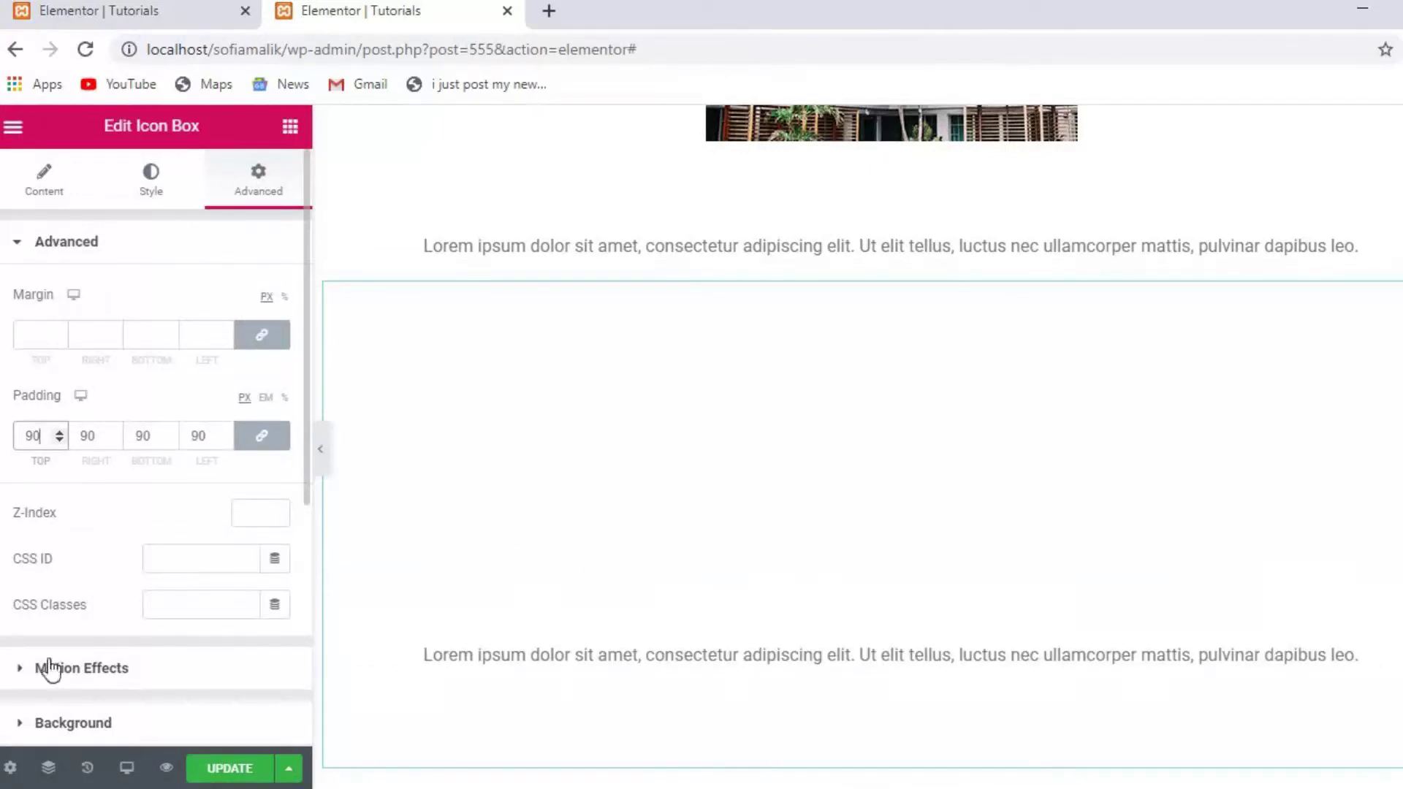
- Examine the icon box's Motion Effects settings and return to the widget list
left_click(179, 685)
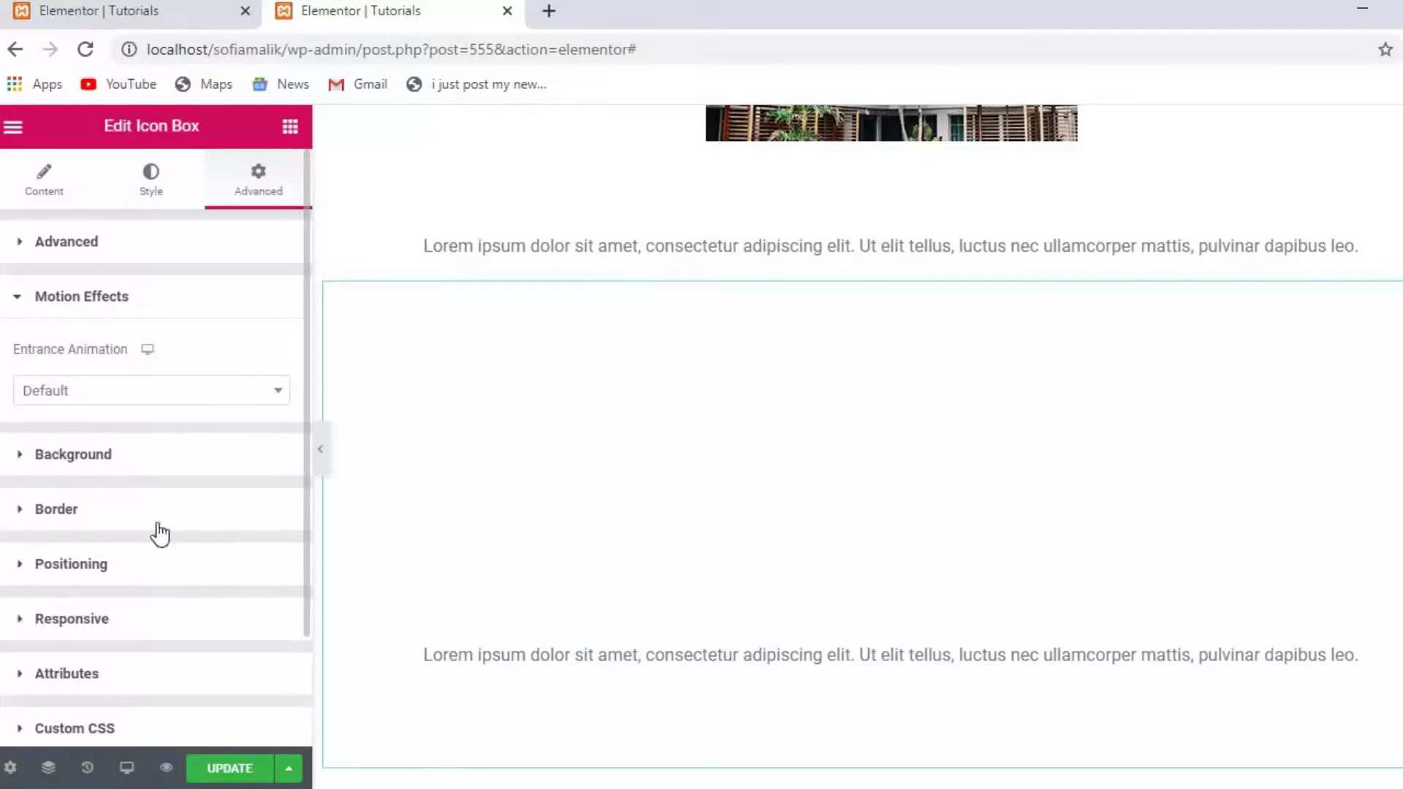
left_click(290, 130)
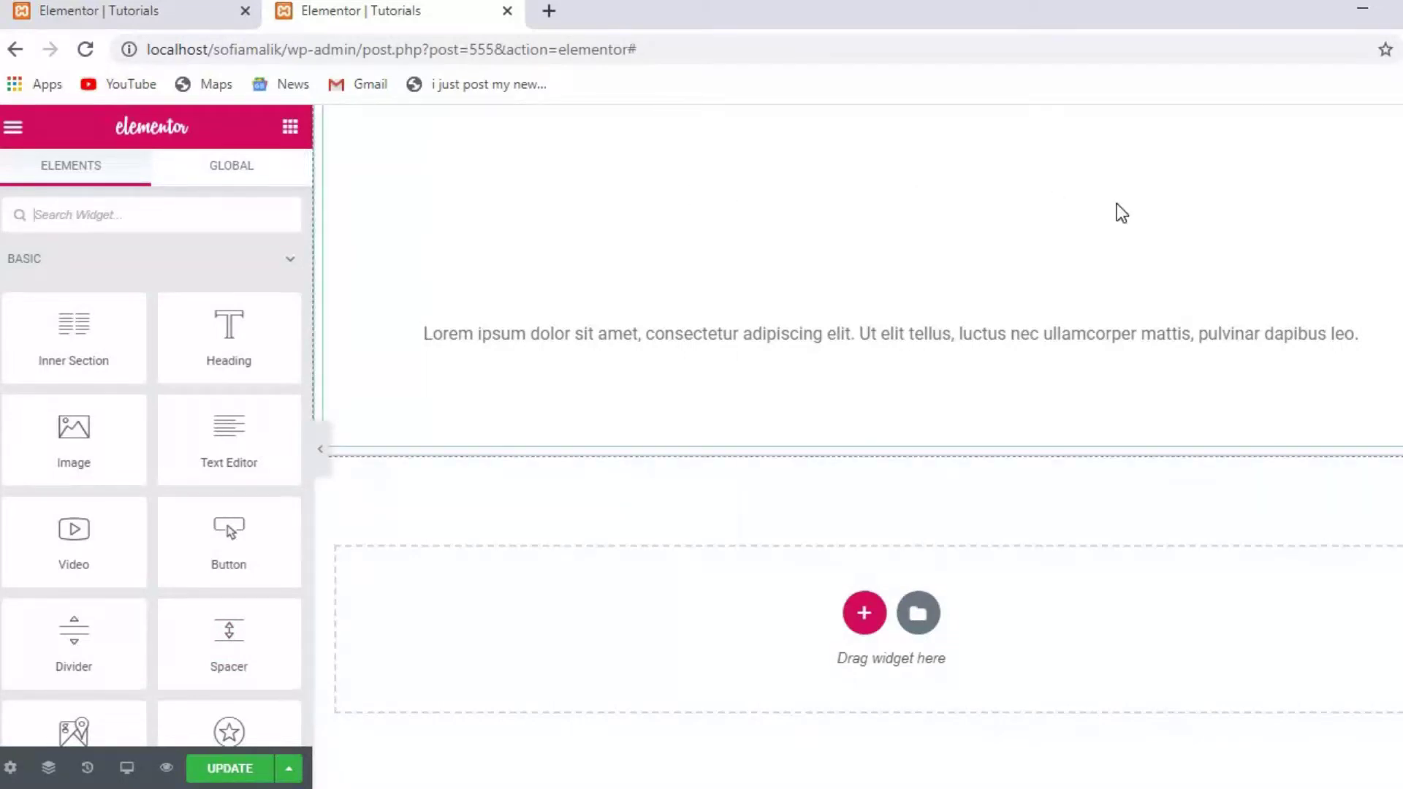
scroll(1381, 212, "up", 1)
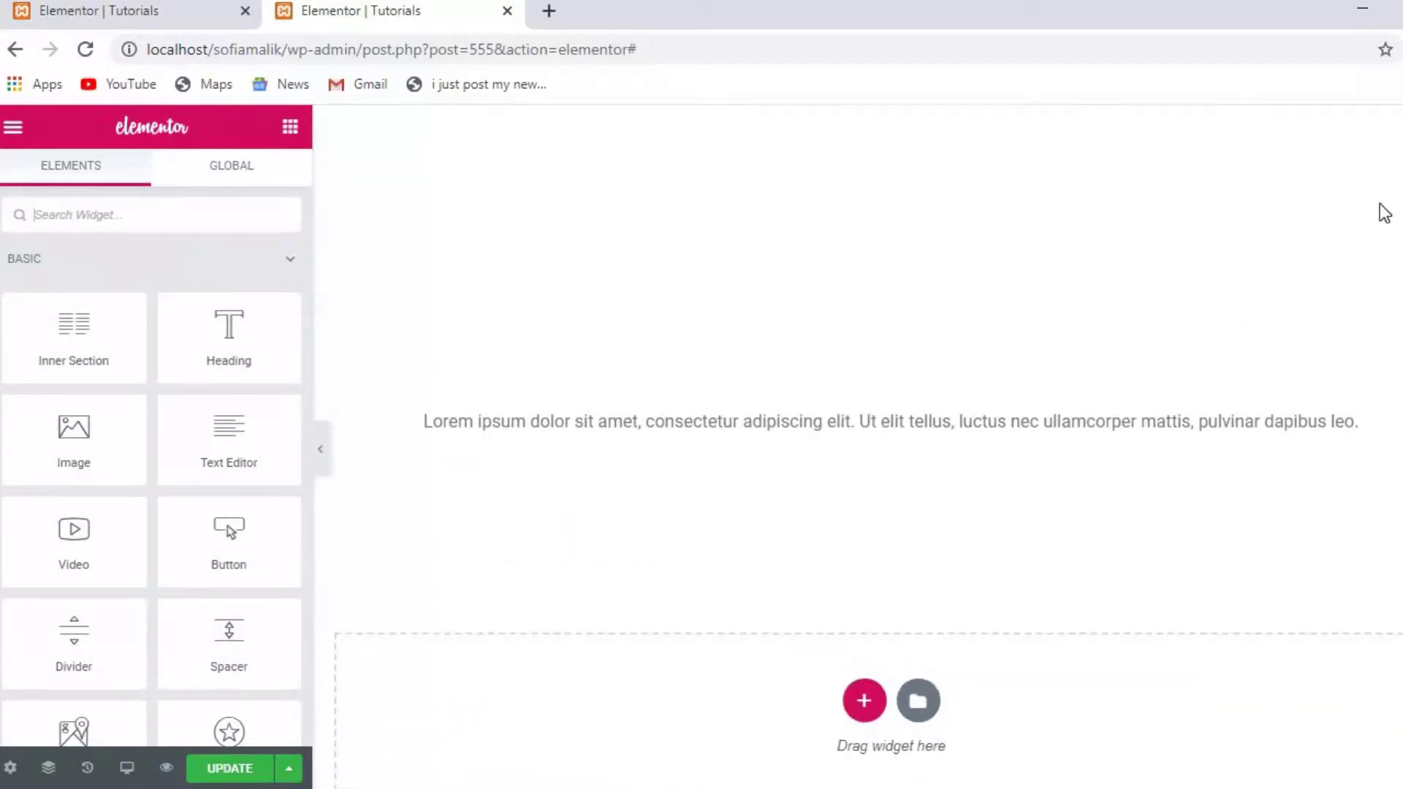
- Add a new section with four equal columns below the lorem ipsum text
left_click(865, 701)
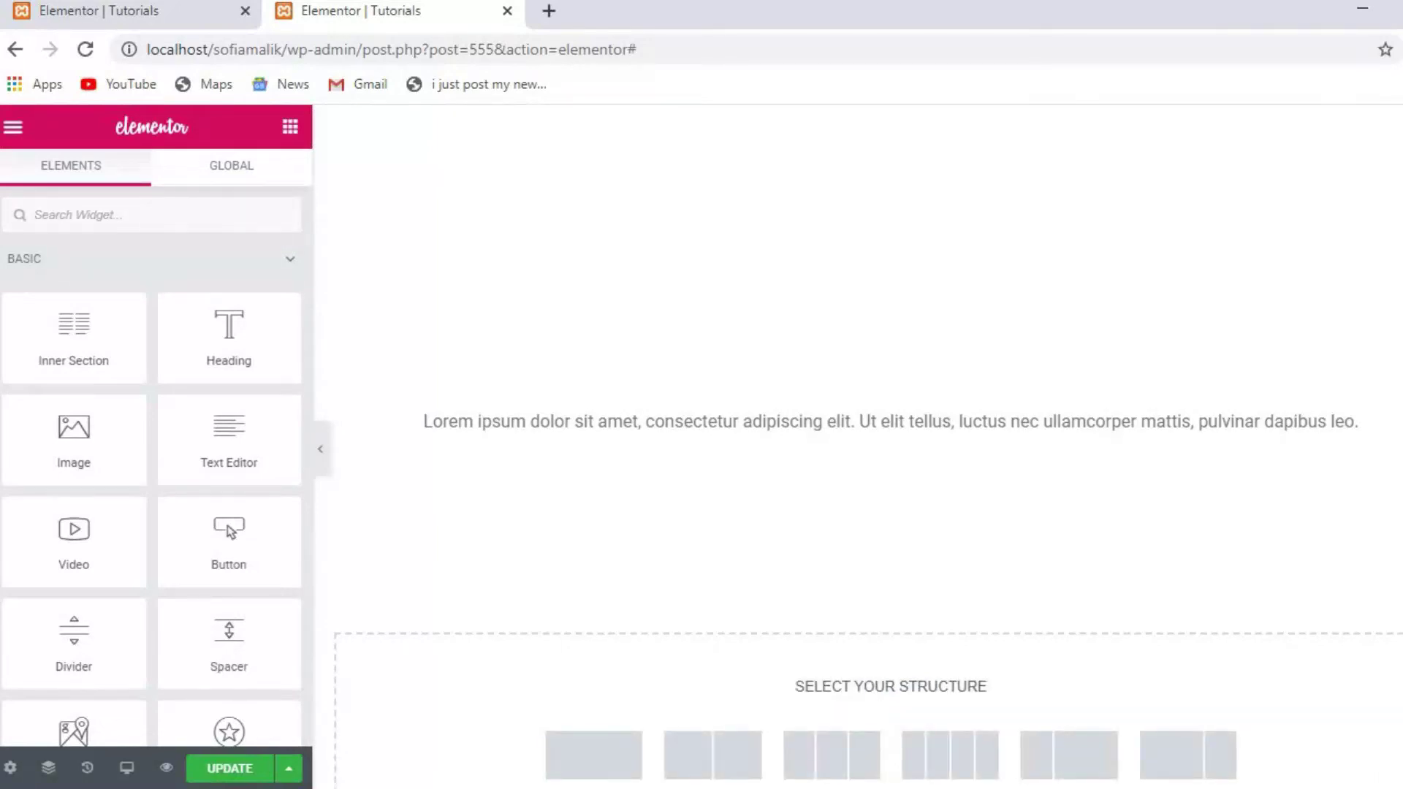
scroll(846, 573, "down", 1)
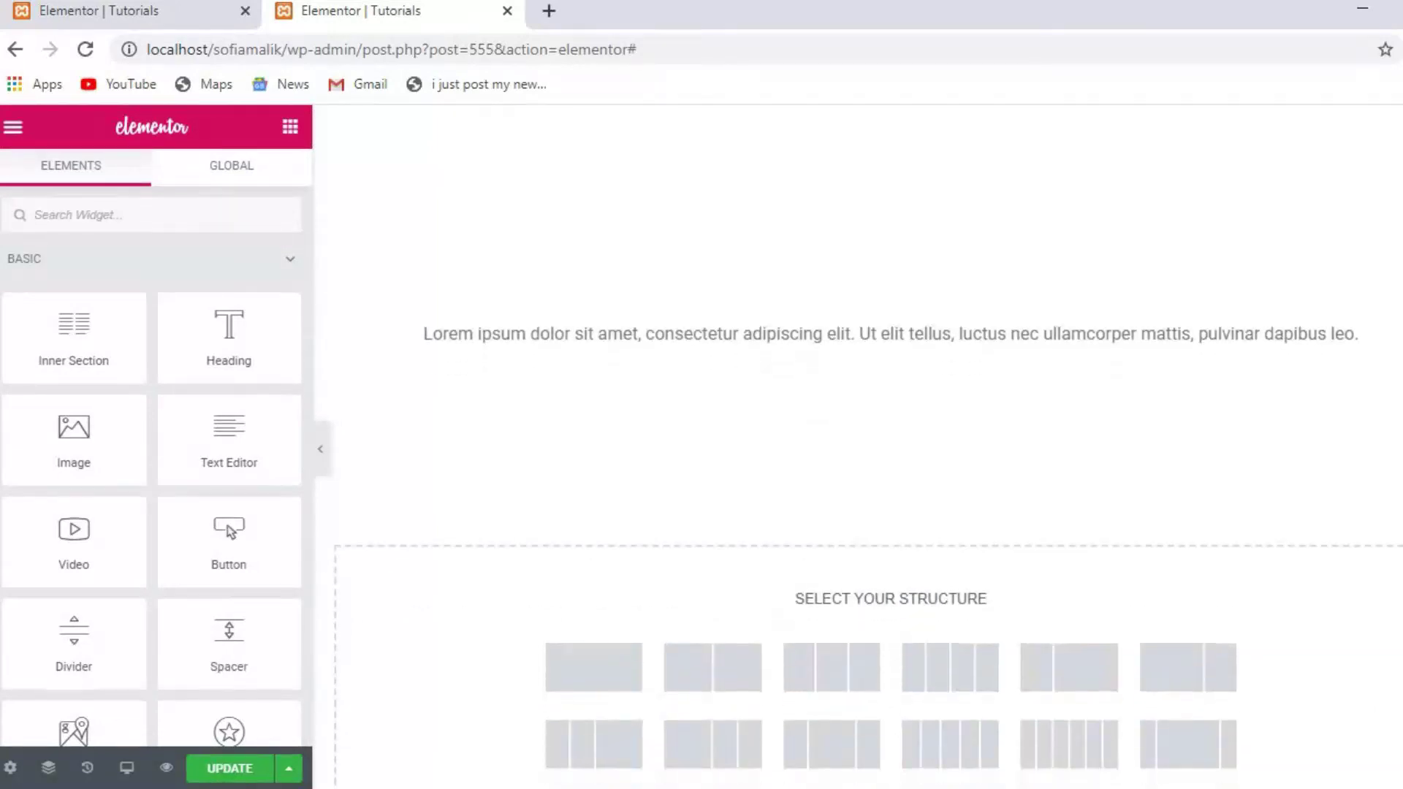
left_click(968, 685)
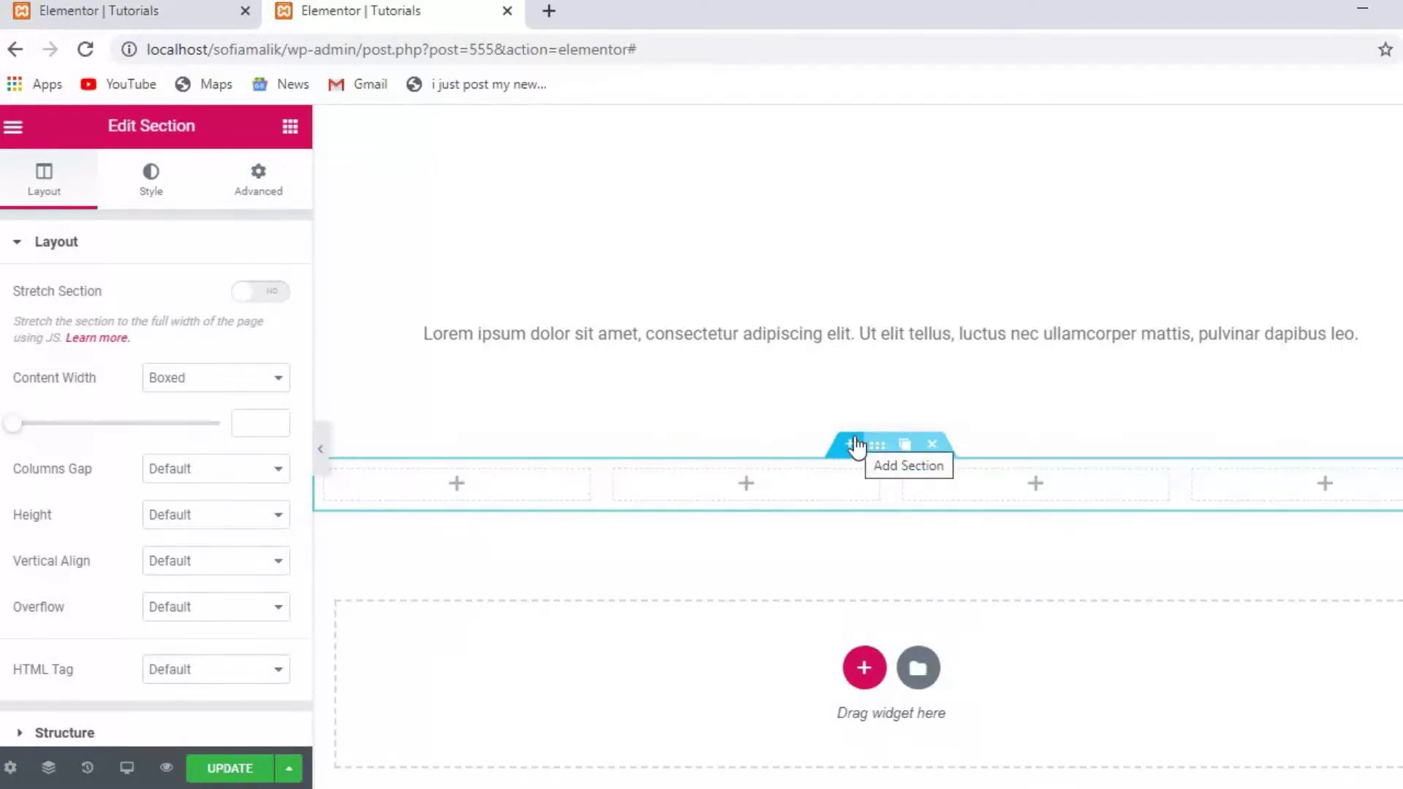
- Try duplicating the four-column section twice with an add-section area opened above it, and delete two of the three sections
double_click(904, 446)
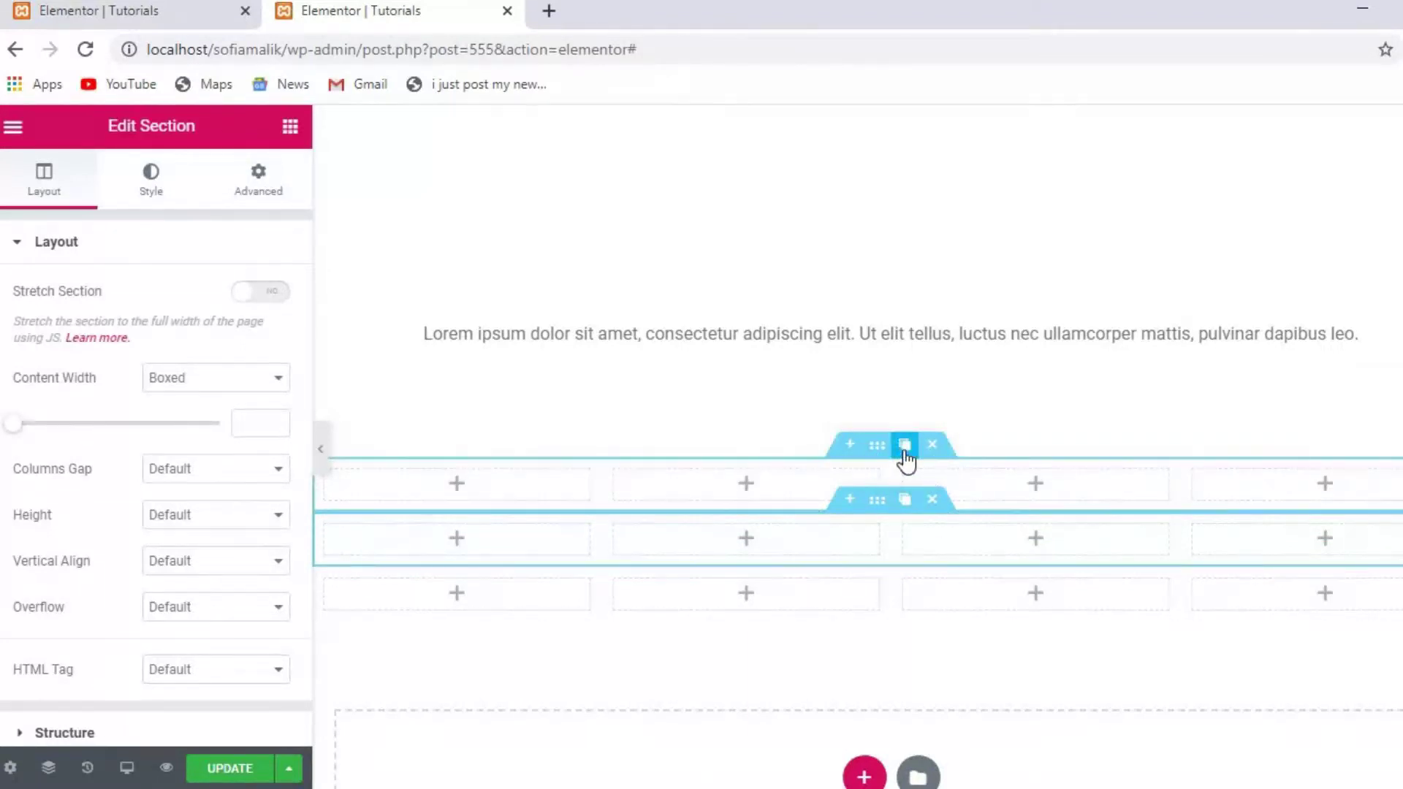
left_click(847, 448)
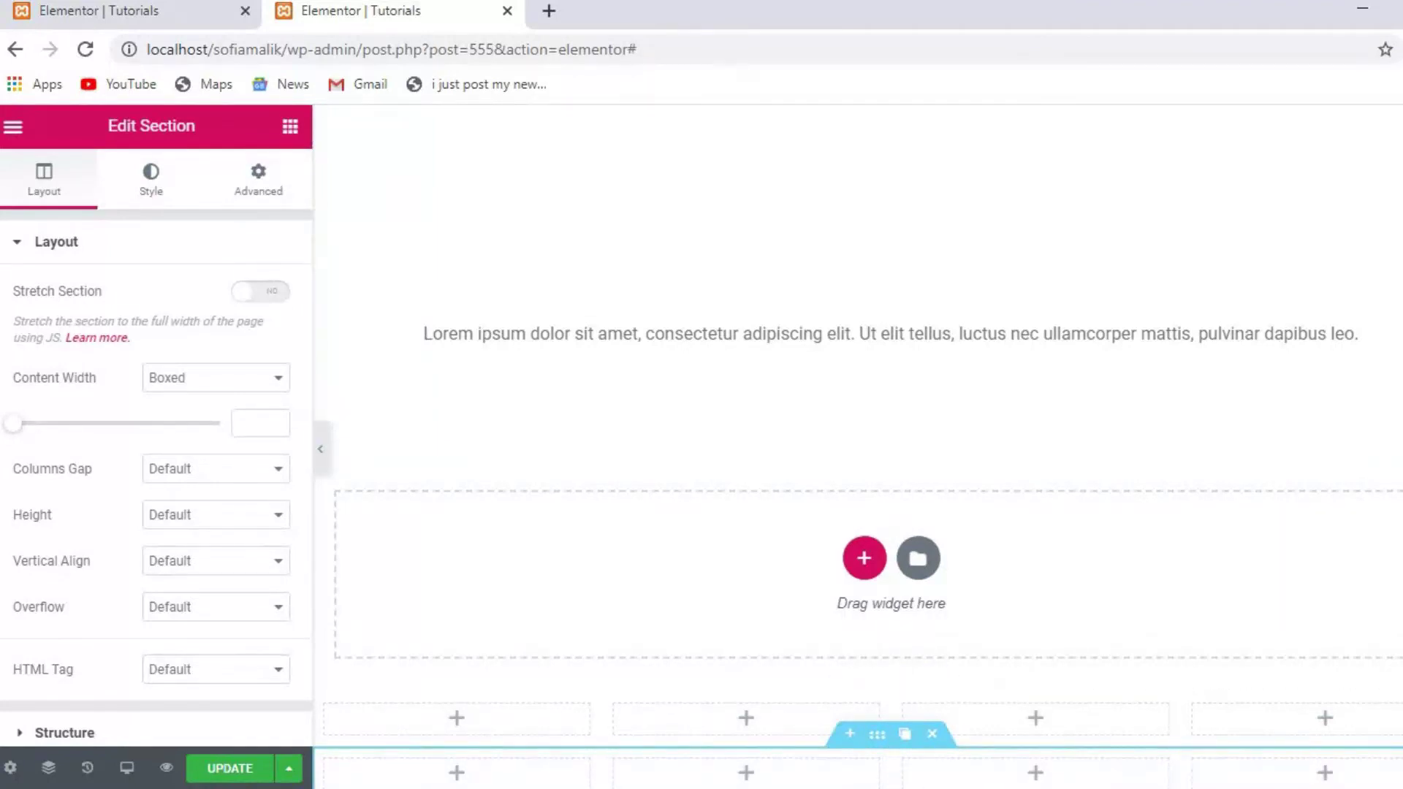
scroll(726, 463, "down", 3)
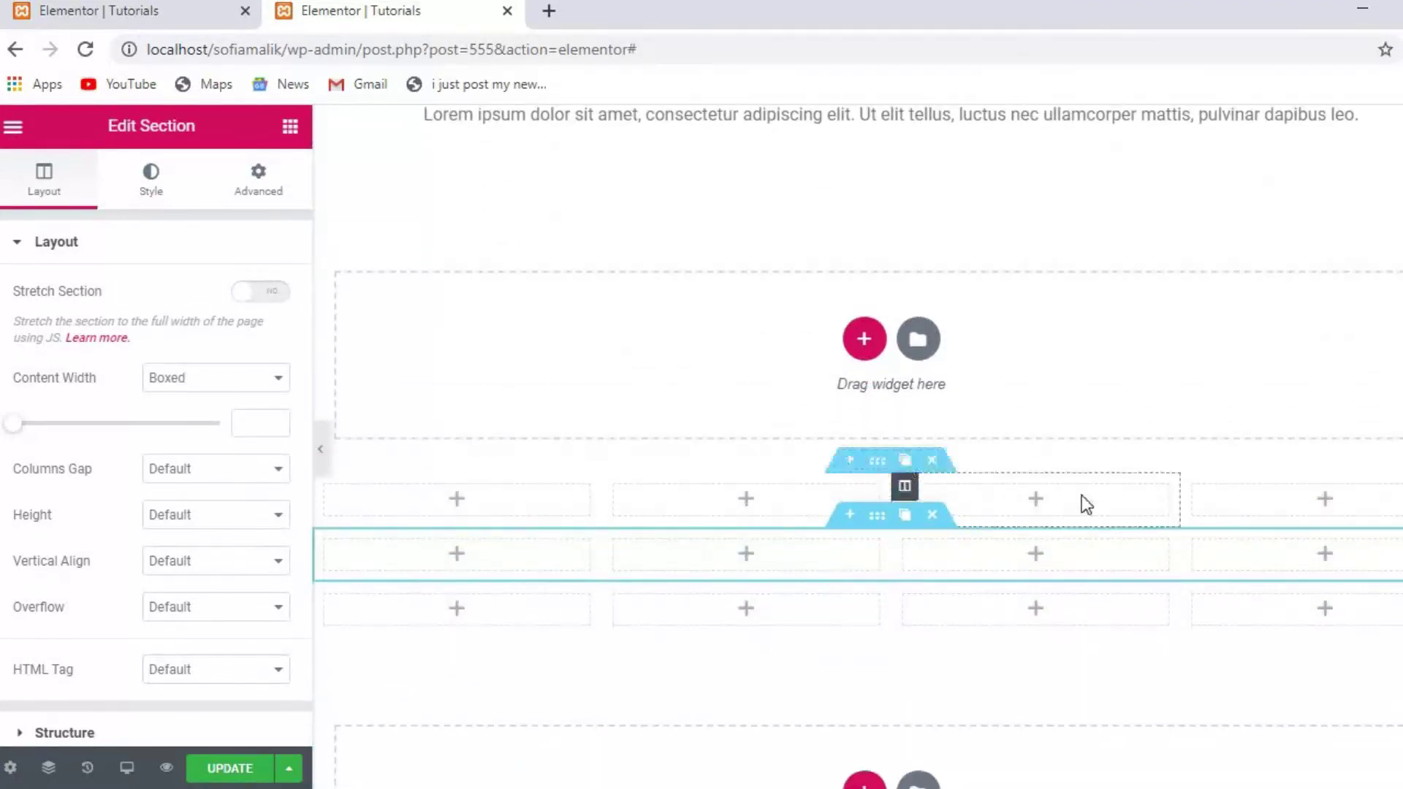
left_click(932, 515)
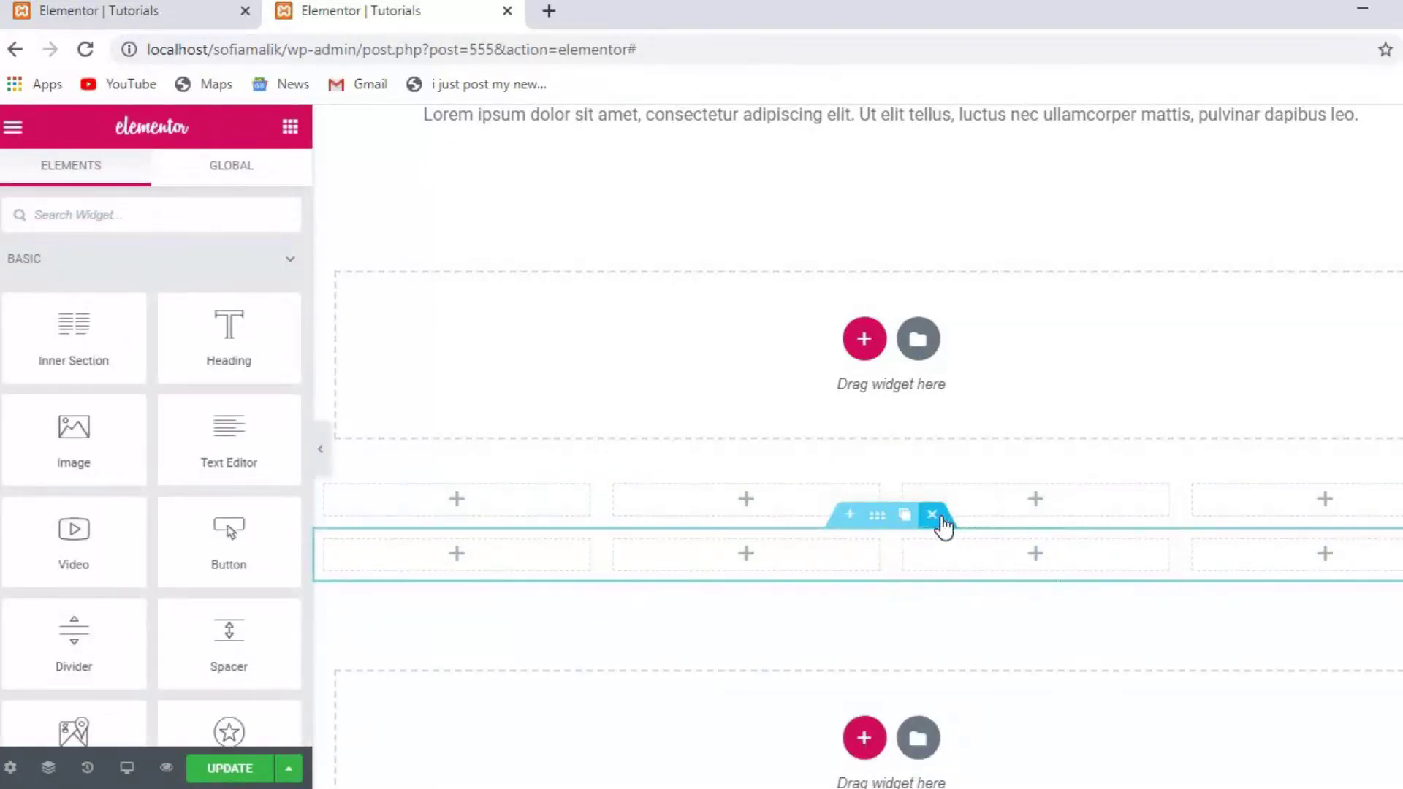
left_click(938, 516)
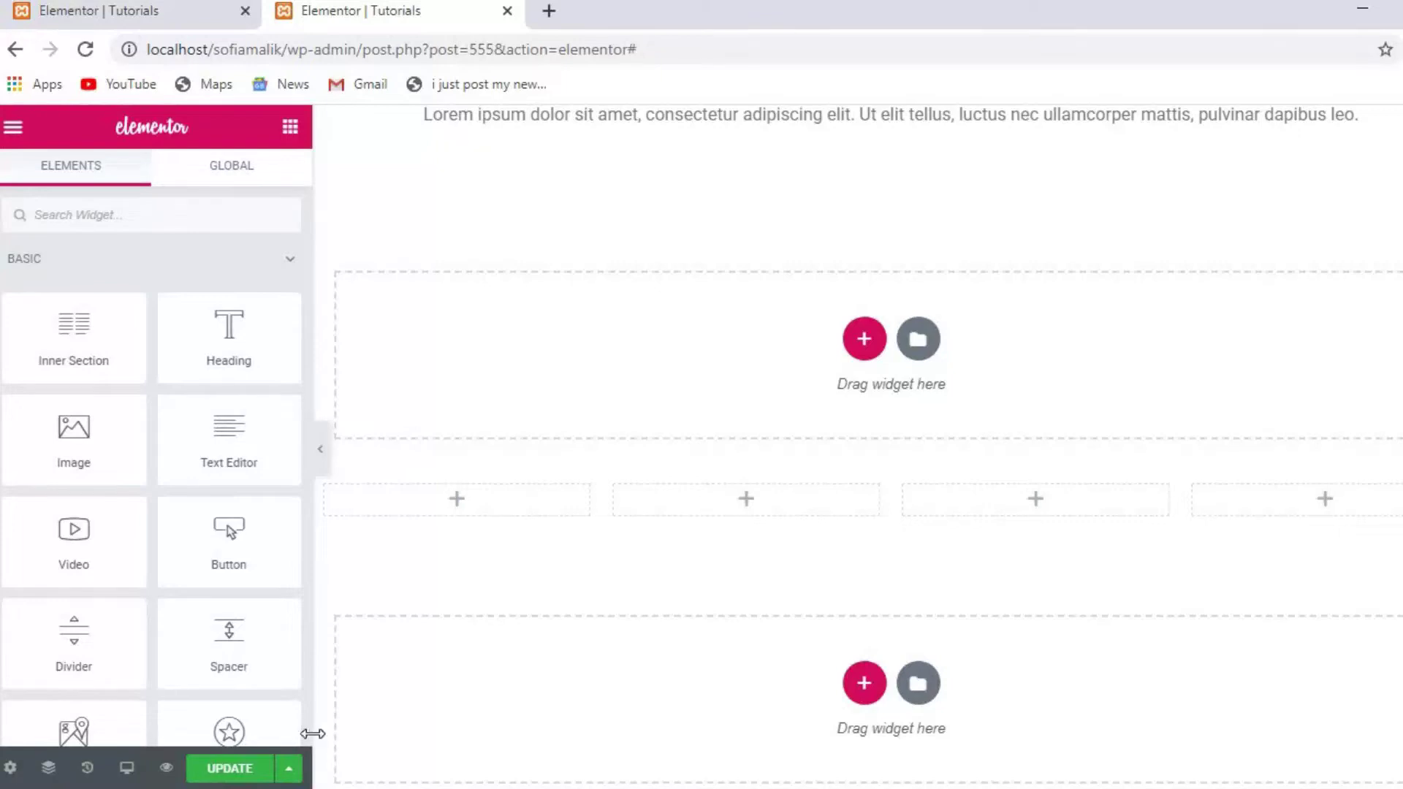
- Add a Star Rating widget to the fourth column of the new section
scroll(304, 733, "down", 8)
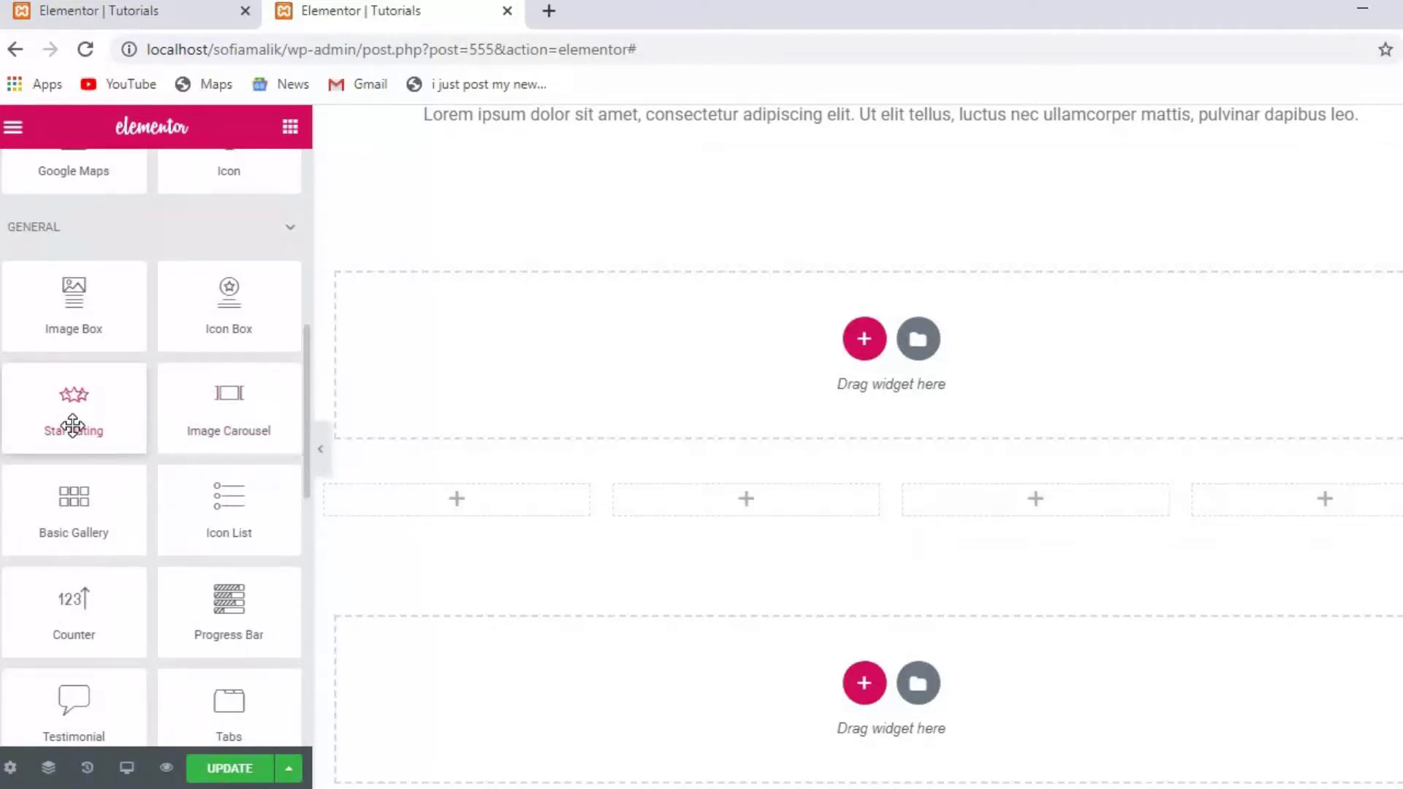
left_click_drag(73, 425, 1308, 512)
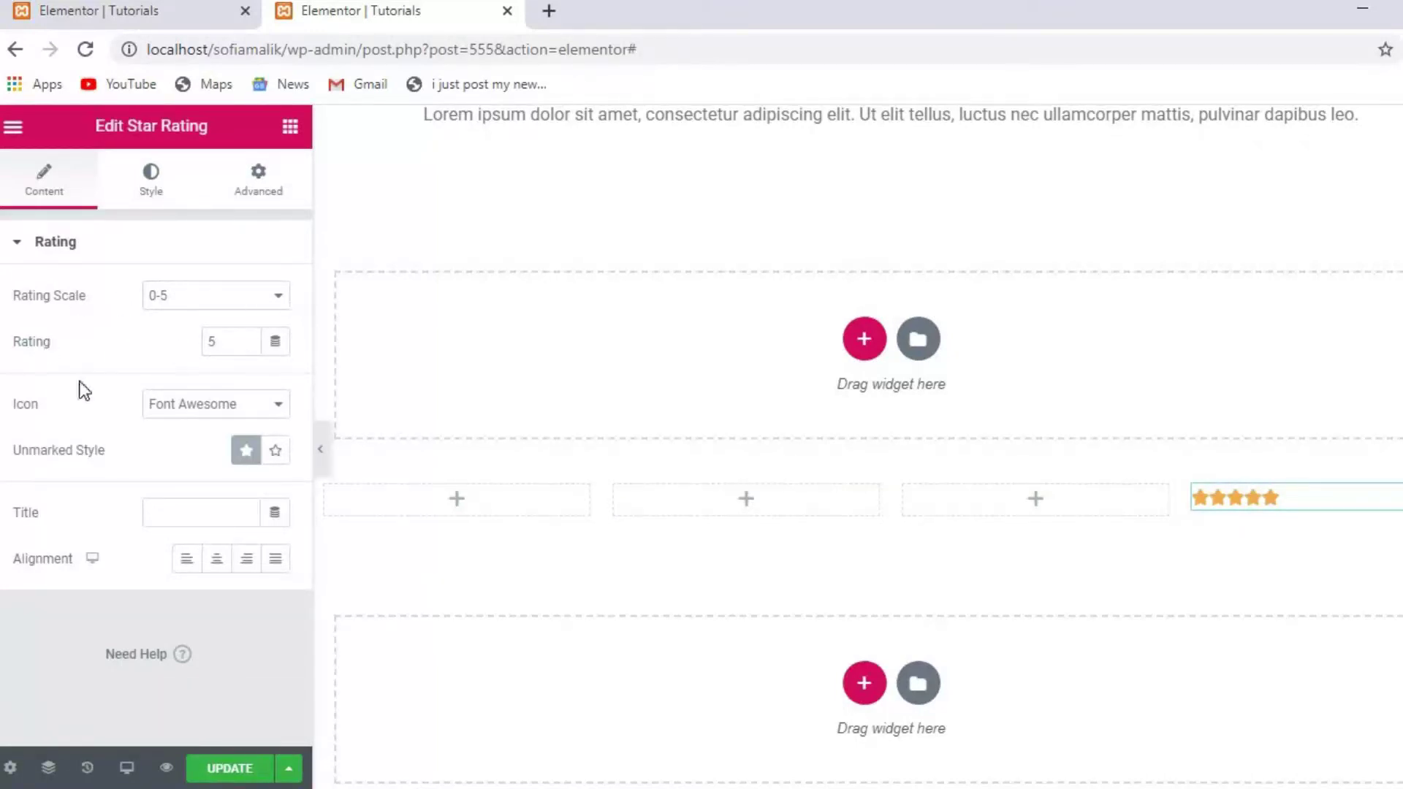
- Try the Unicode icon and the outline unmarked style on the star rating, restoring Font Awesome and Solid
left_click(277, 405)
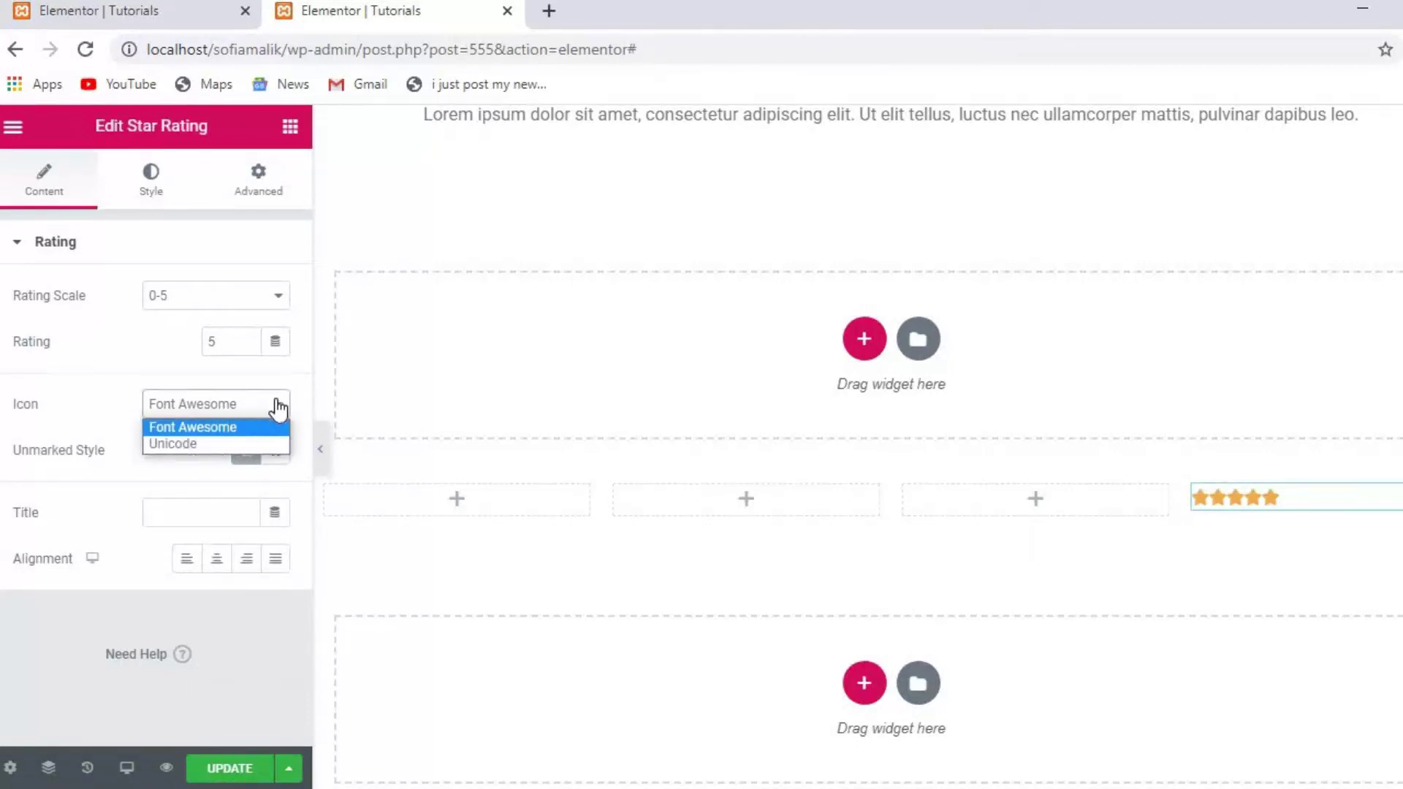
left_click(205, 444)
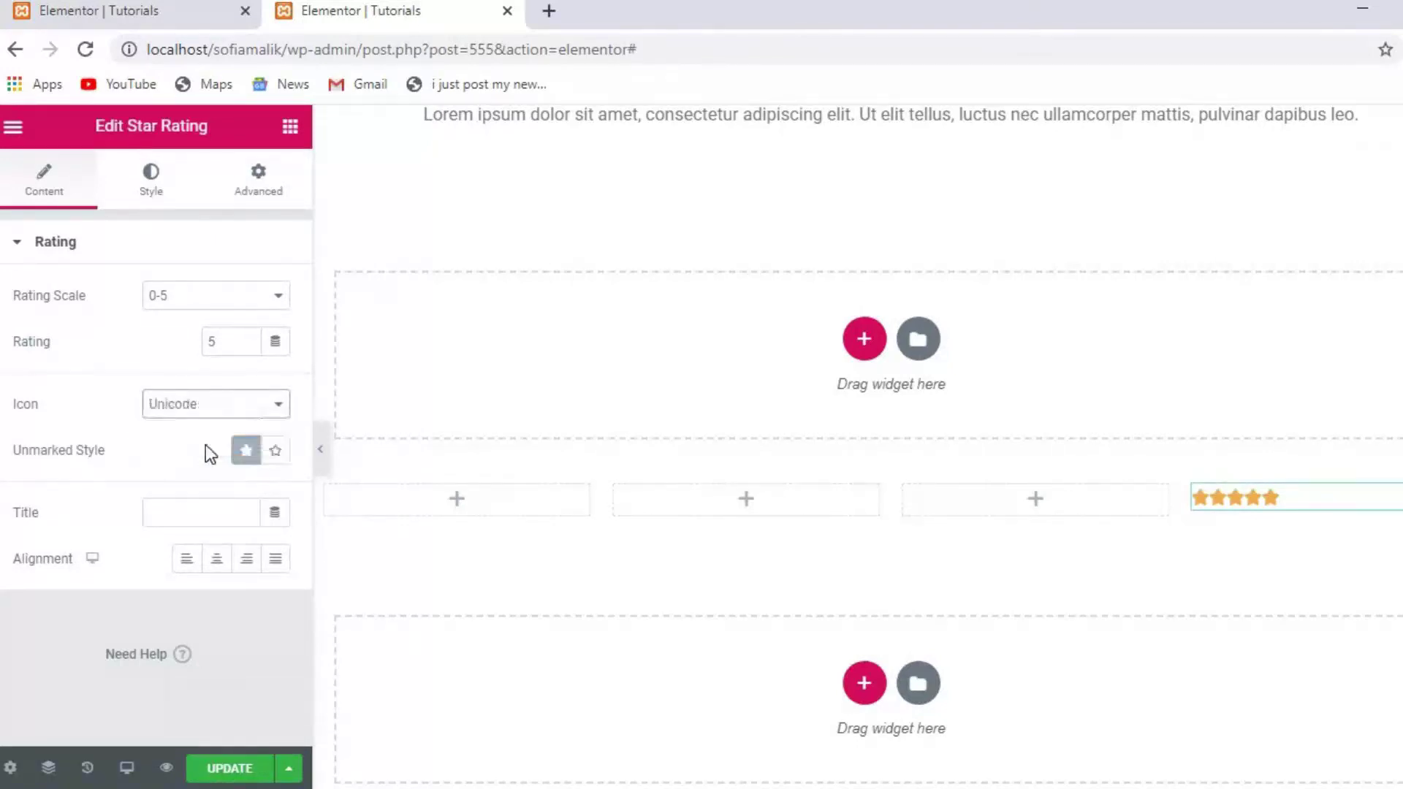
left_click(281, 406)
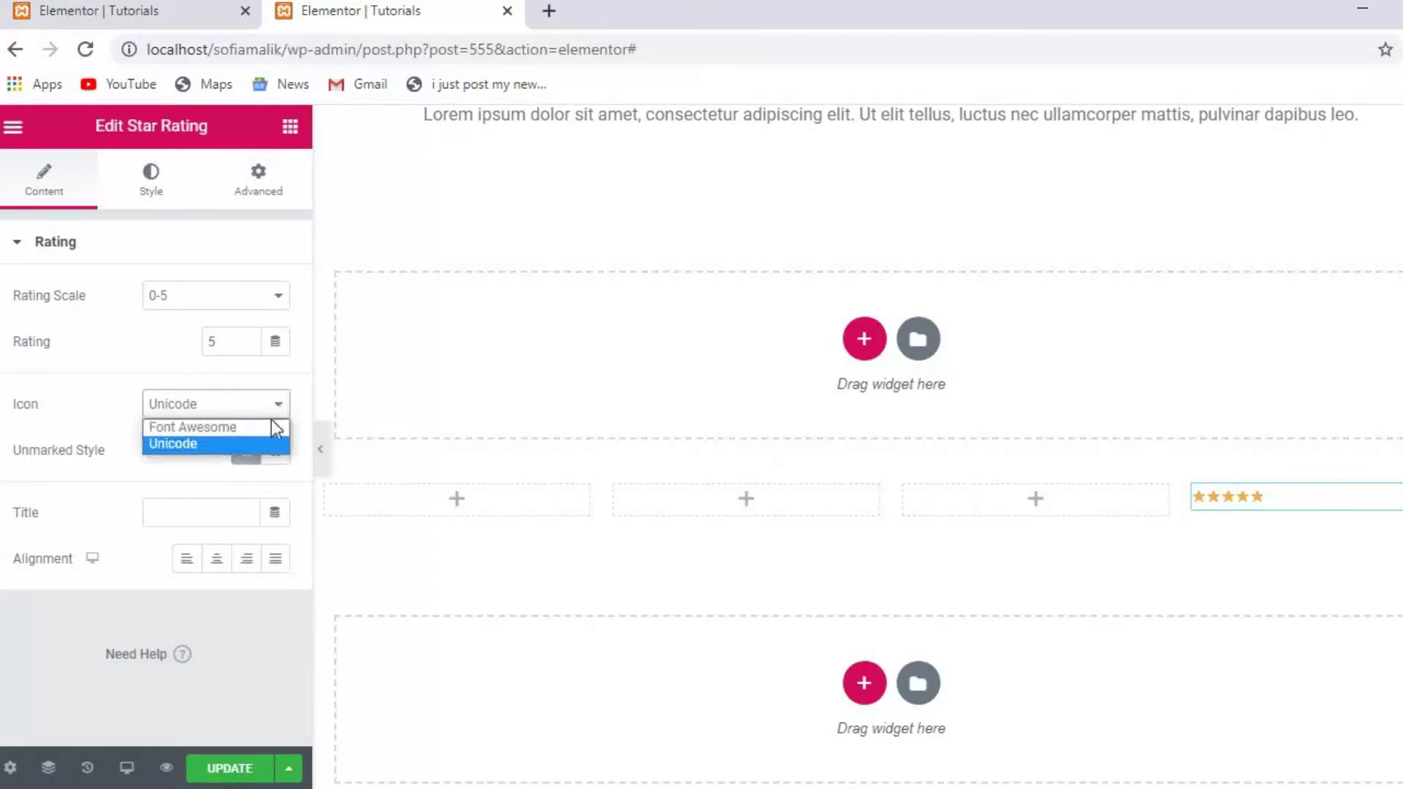
left_click(214, 427)
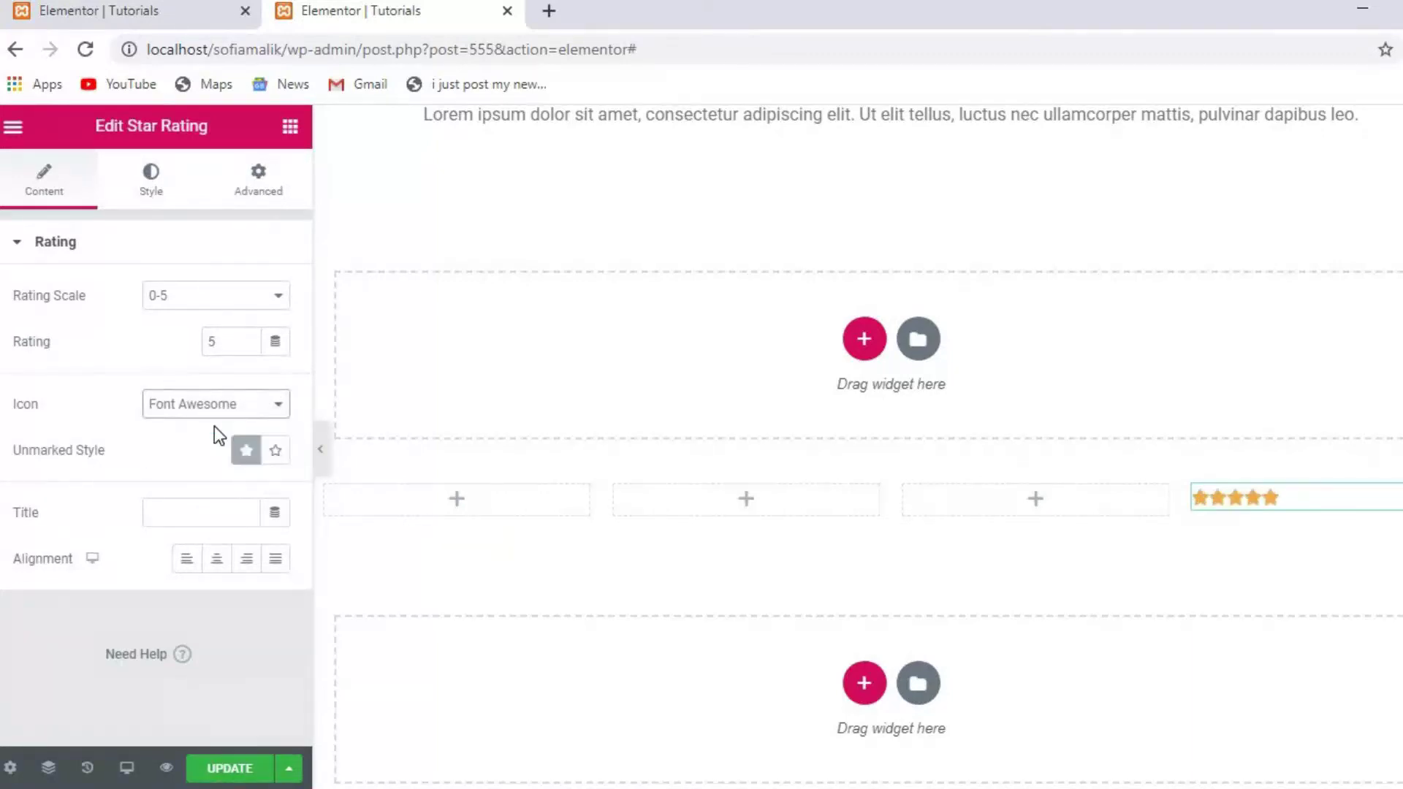
left_click(276, 450)
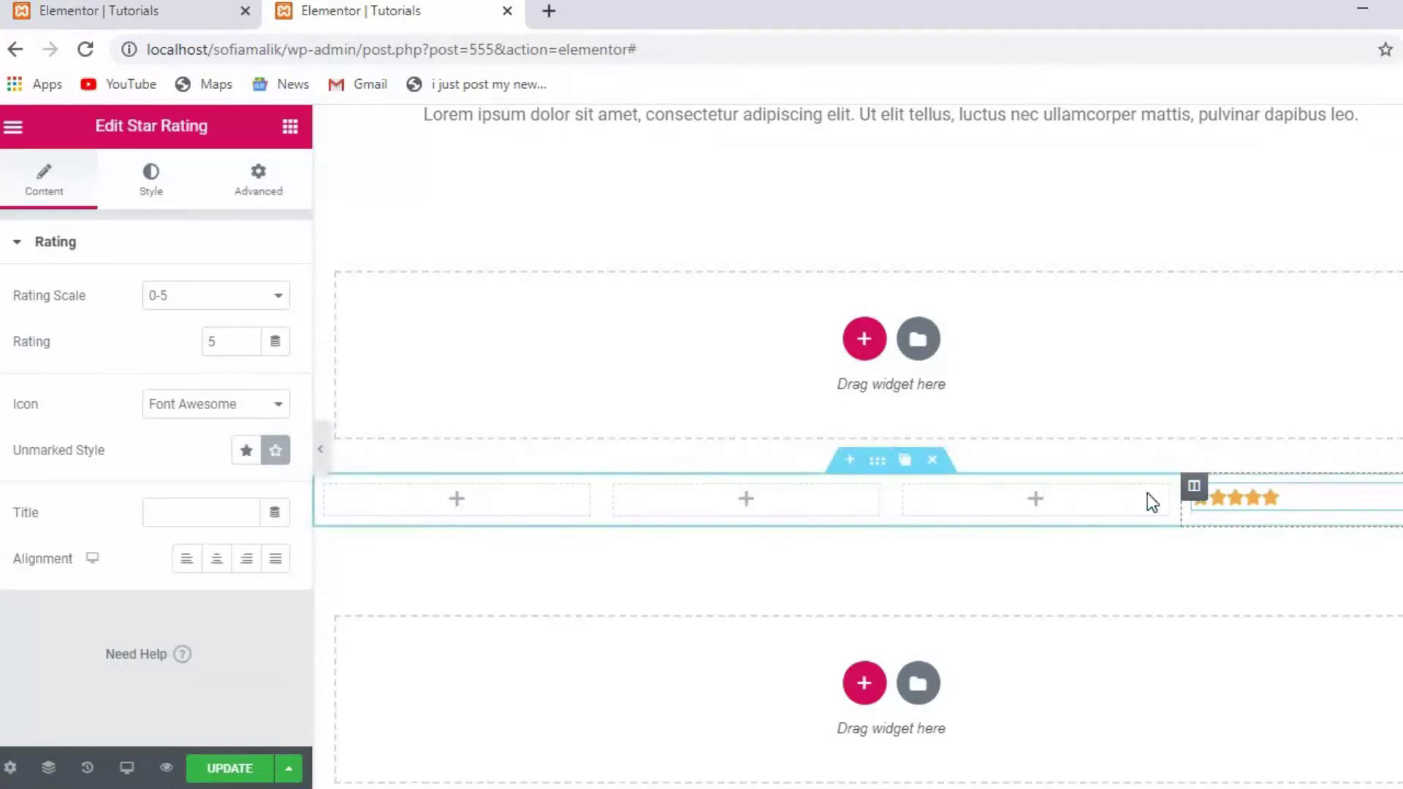
left_click(248, 452)
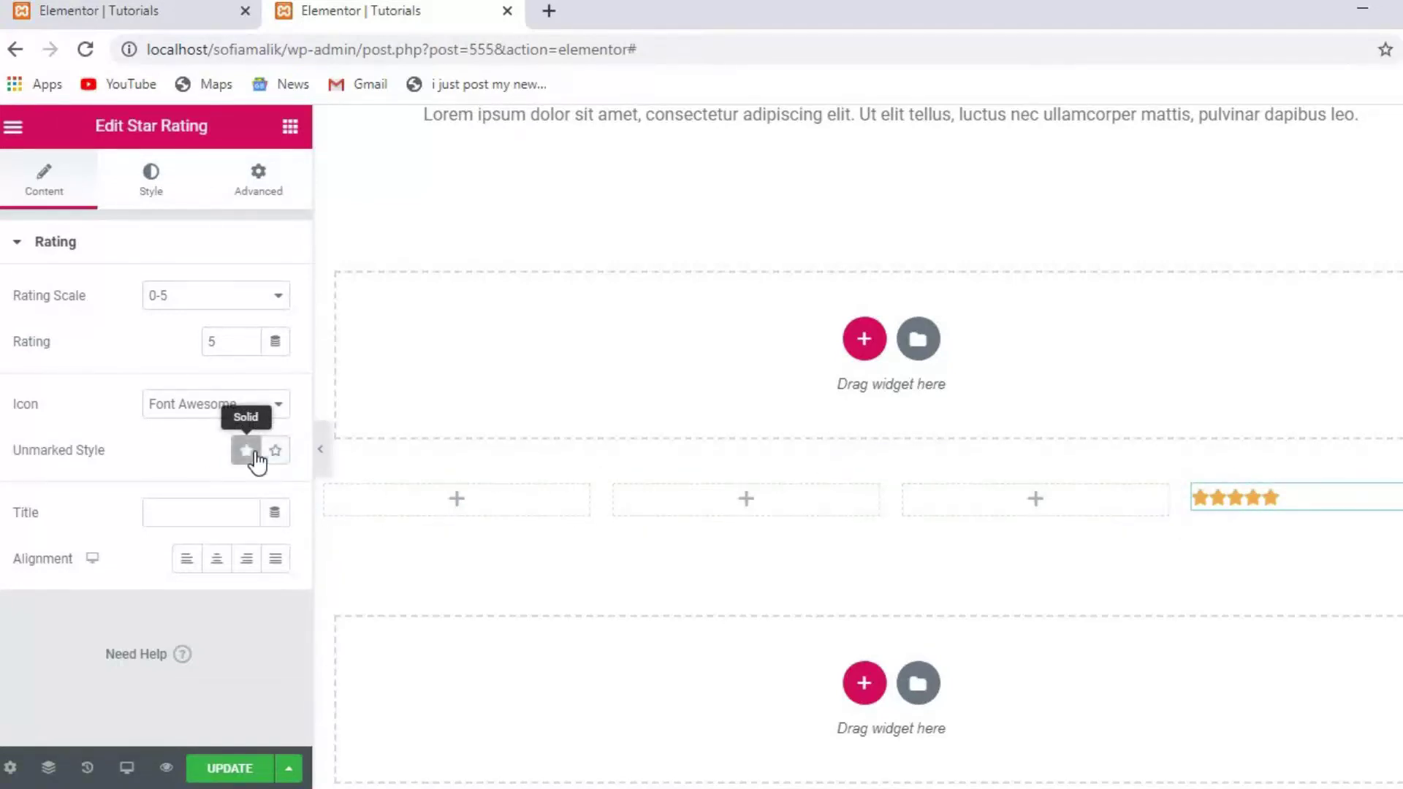
- Try "Rate" and "RateING" as the star rating's title, and clear the title
left_click(187, 505)
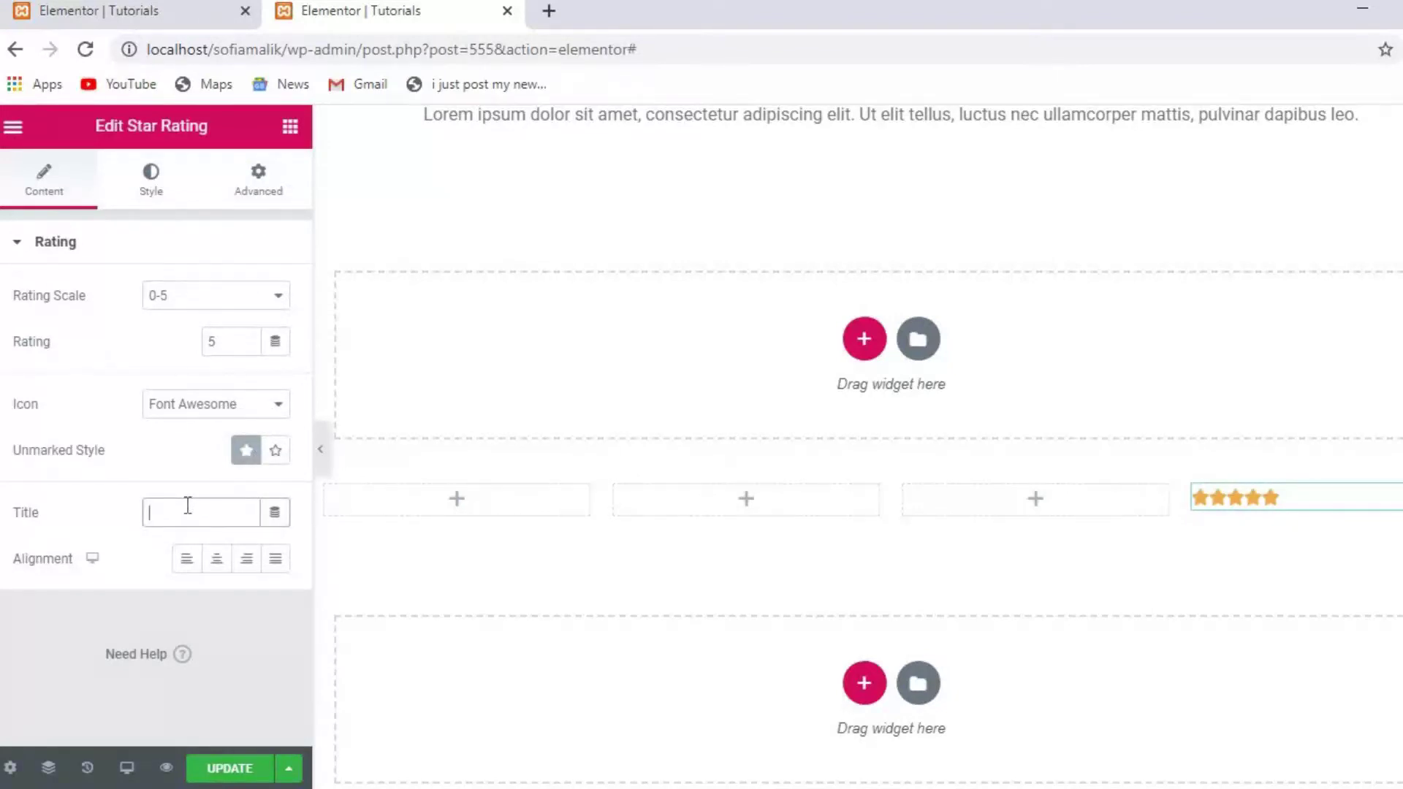
type("ra")
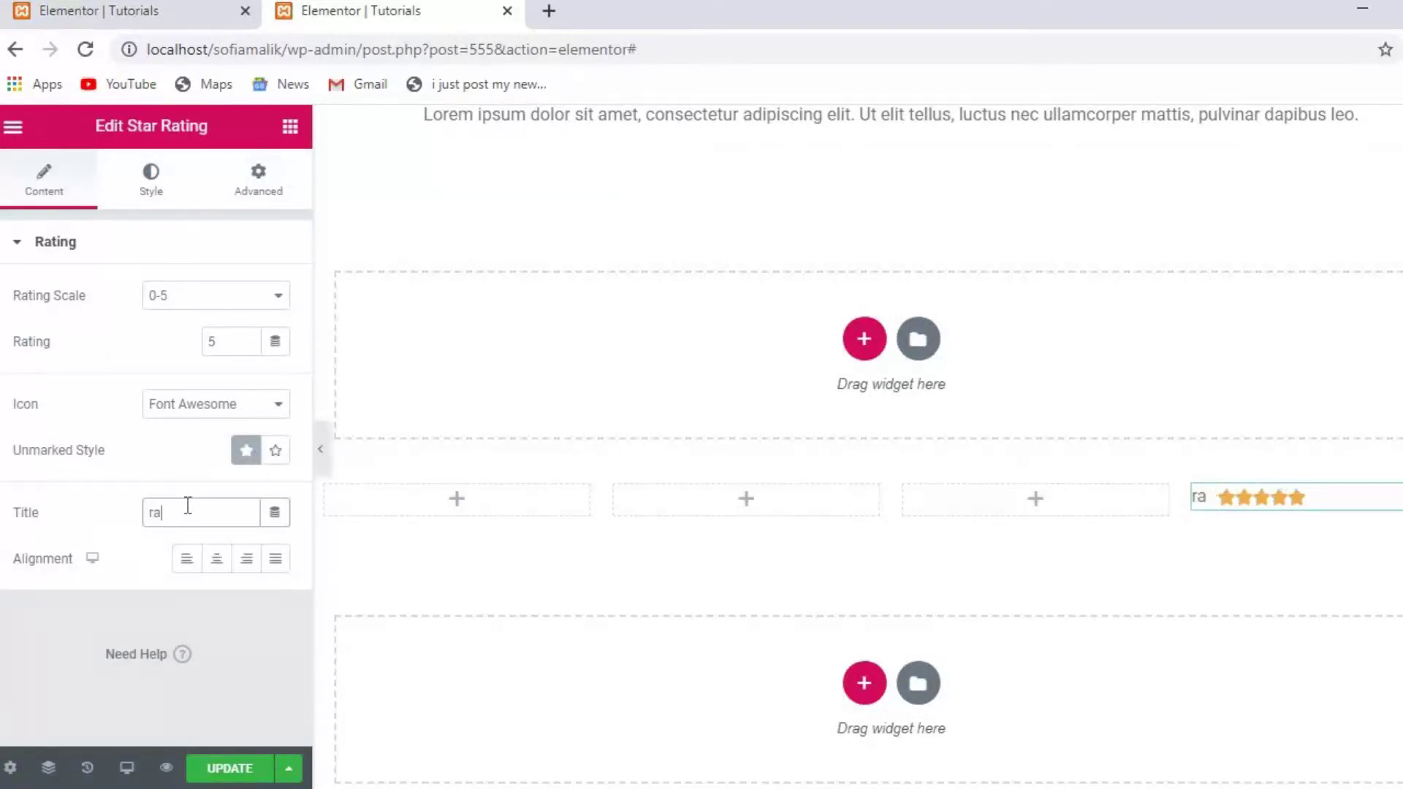
type("te")
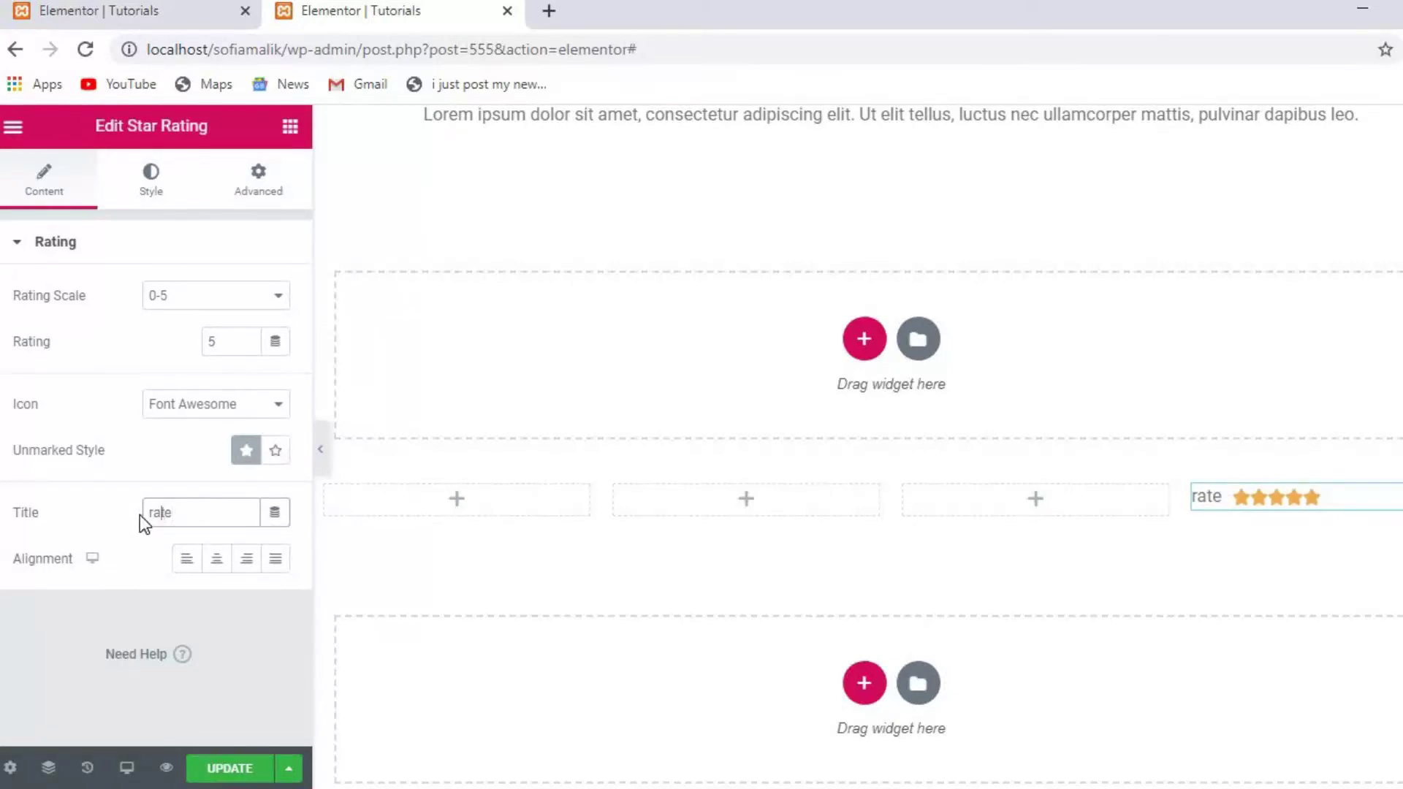
key("Delete")
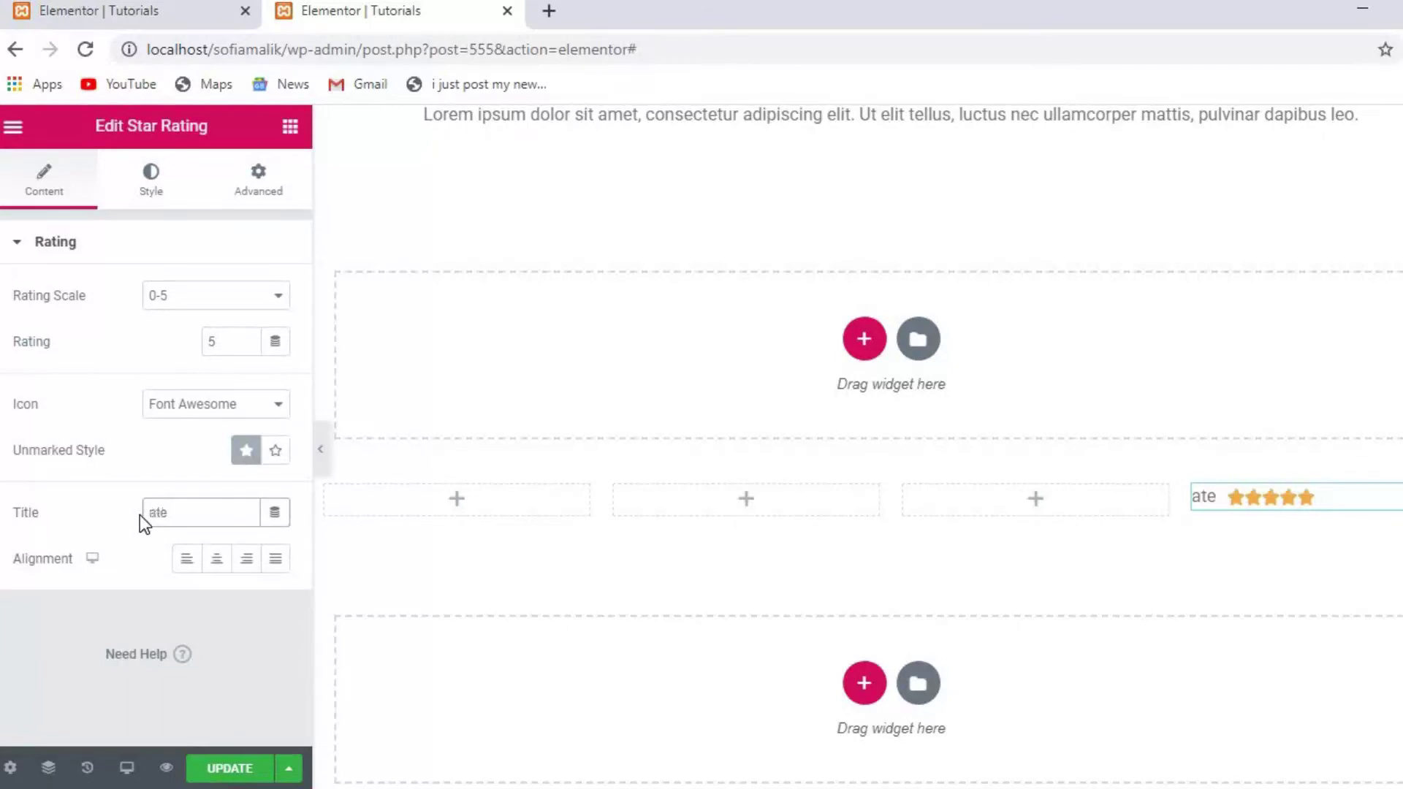
type("R")
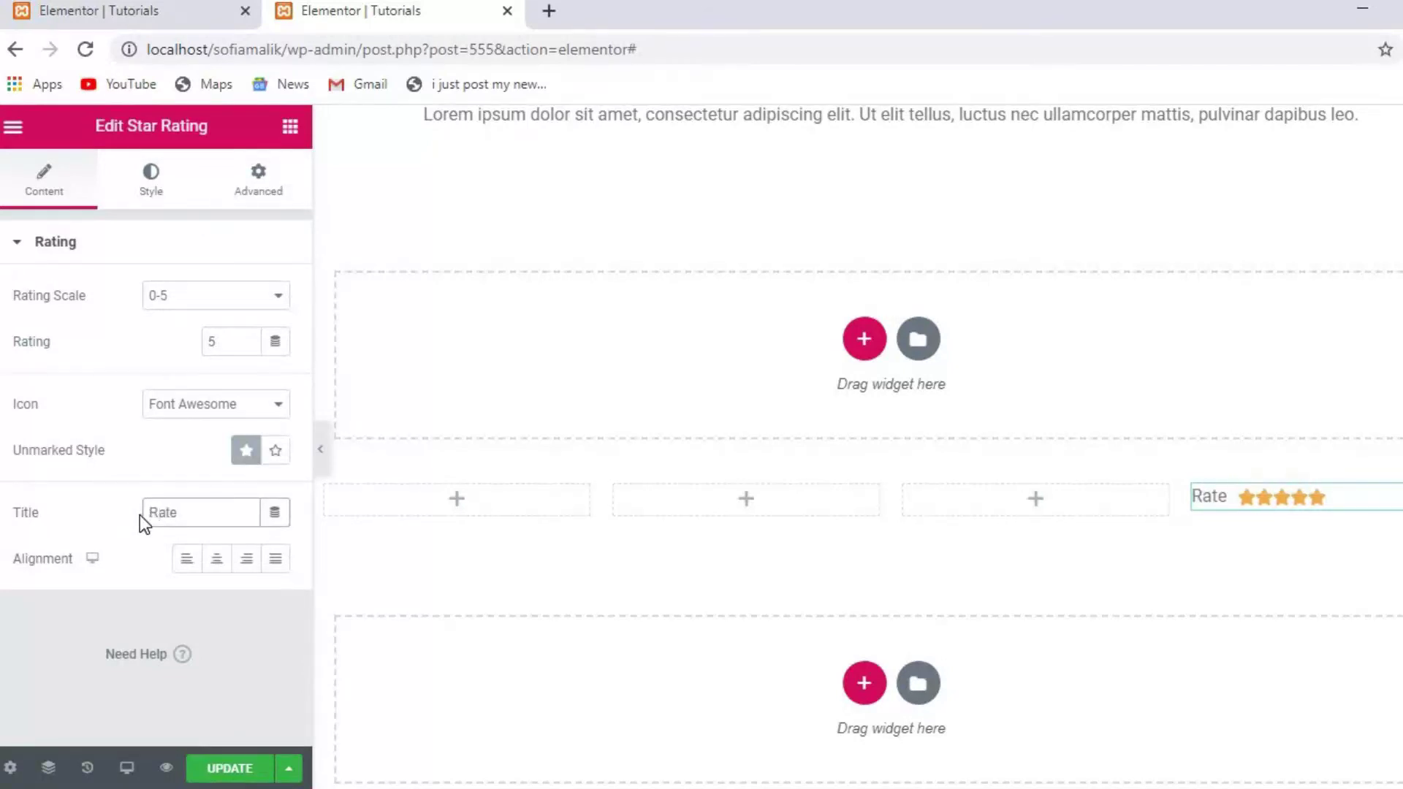
left_click(184, 515)
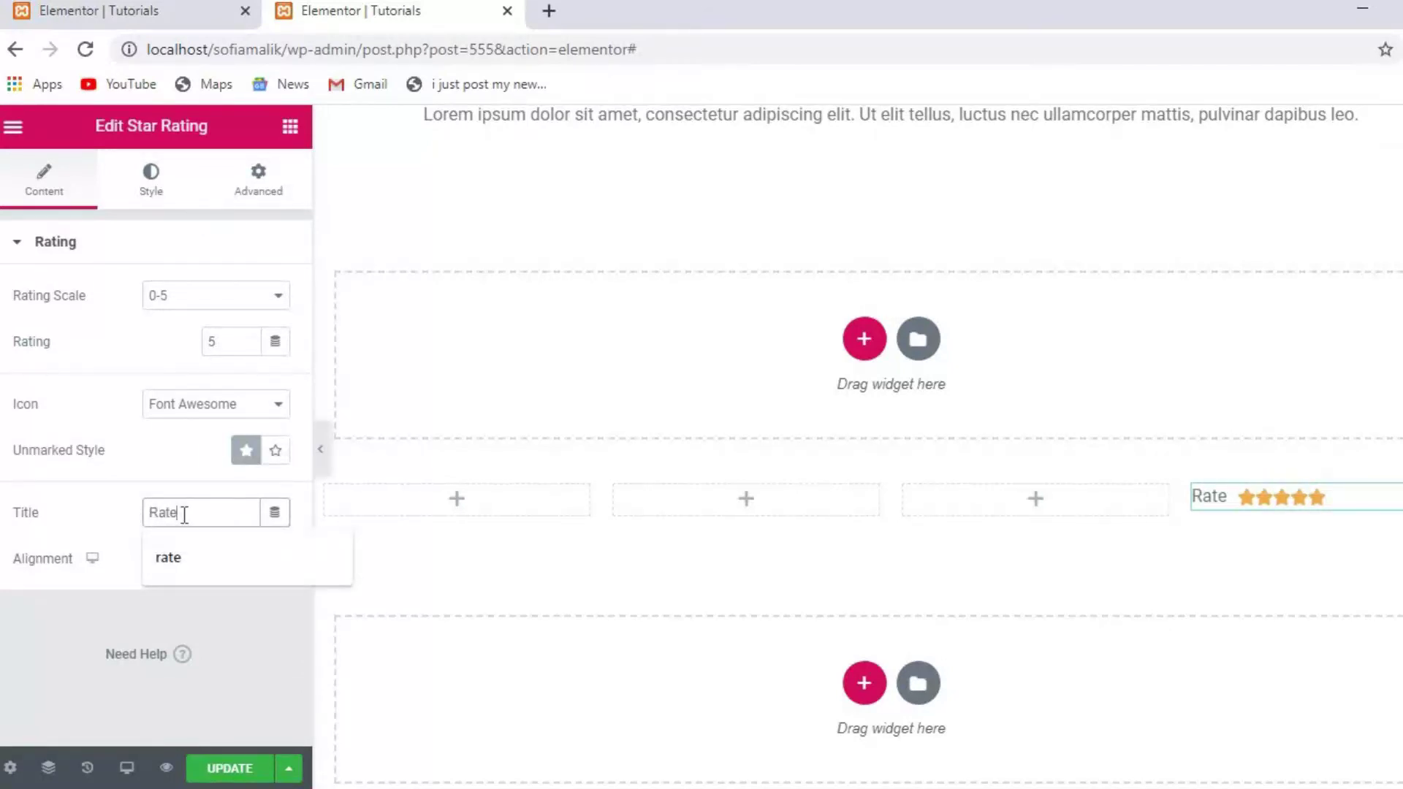
type("ING")
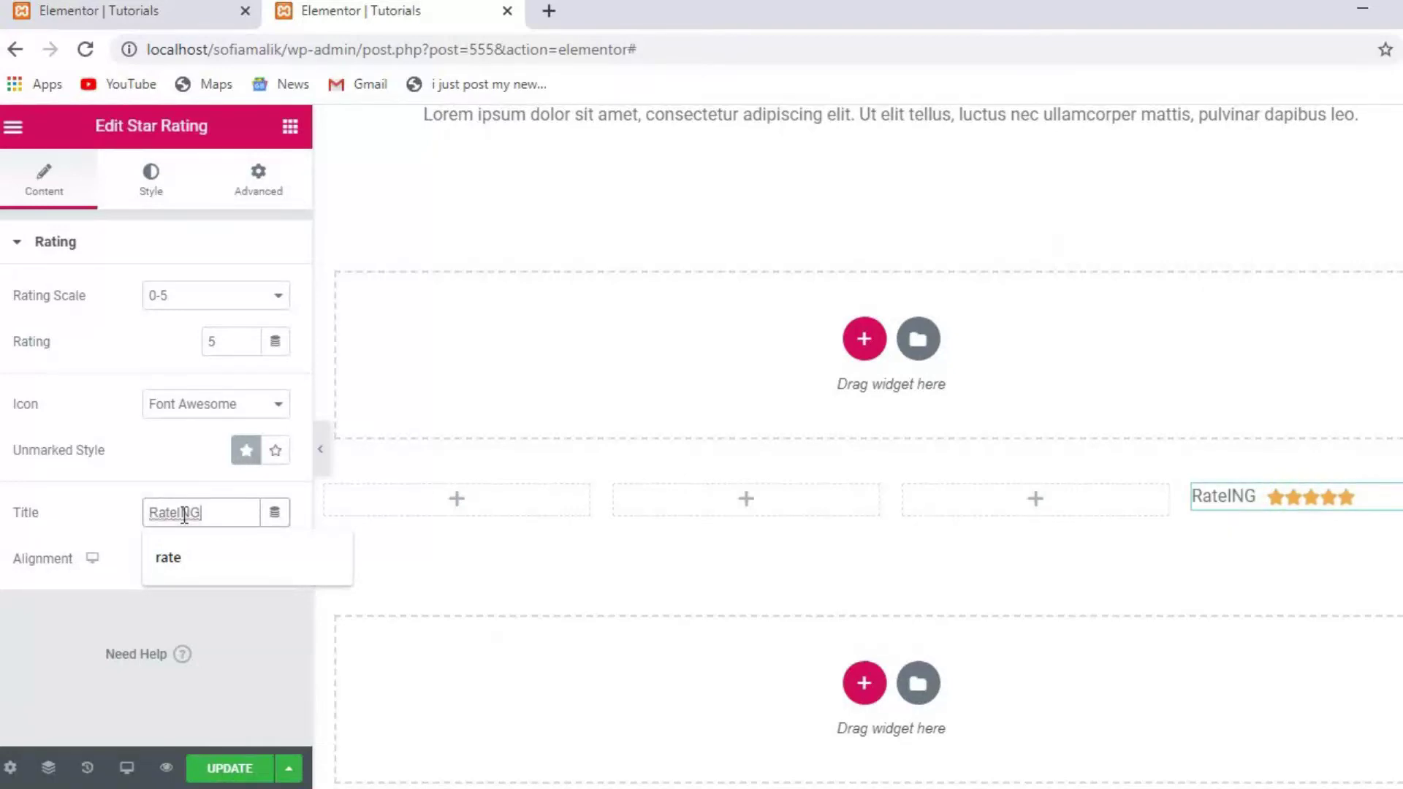
key("BackSpace")
key("BackSpace")
key("BackSpace")
key("BackSpace")
key("BackSpace")
key("BackSpace")
key("BackSpace")
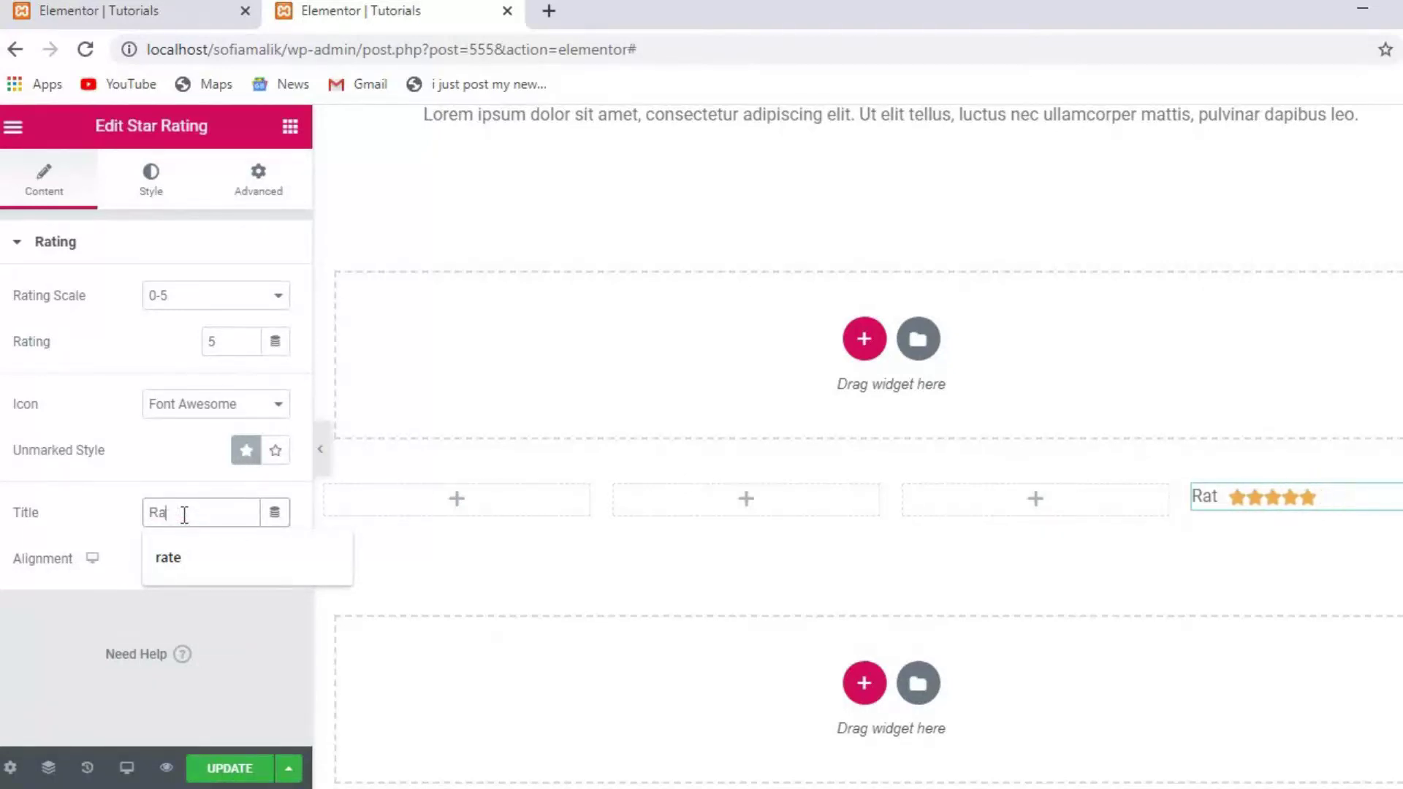
left_click(51, 572)
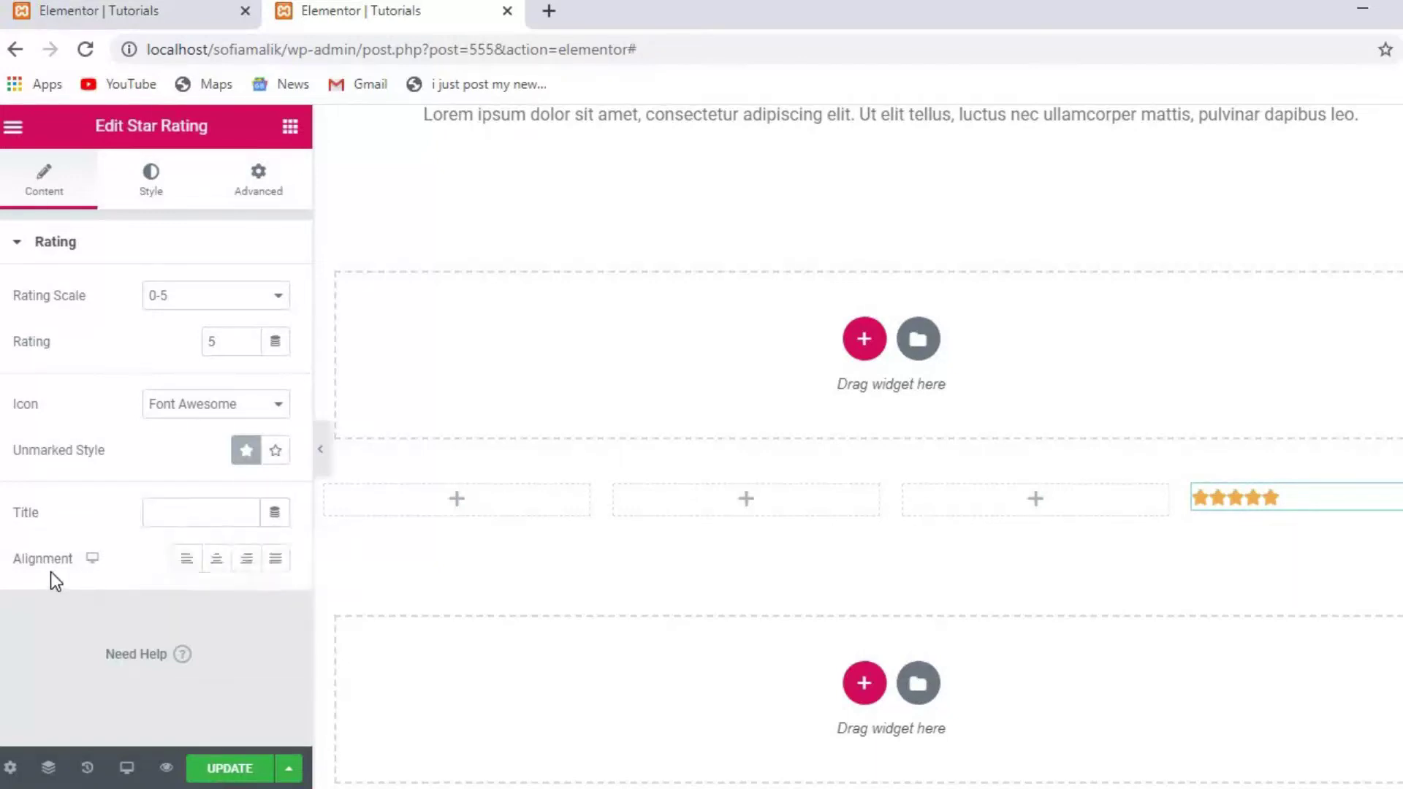
- Try center and right alignment for the star rating, and set it to Center
left_click(212, 563)
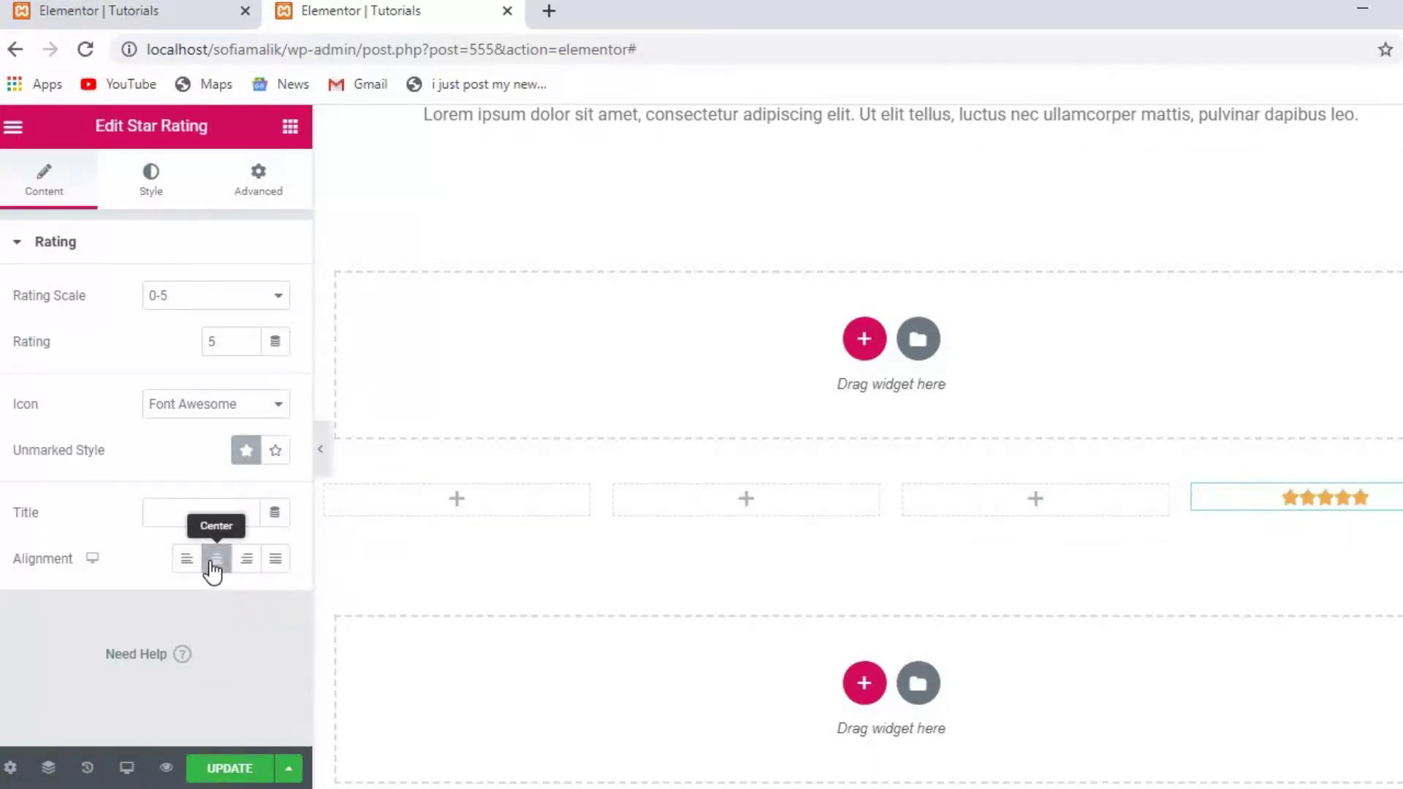
left_click(253, 569)
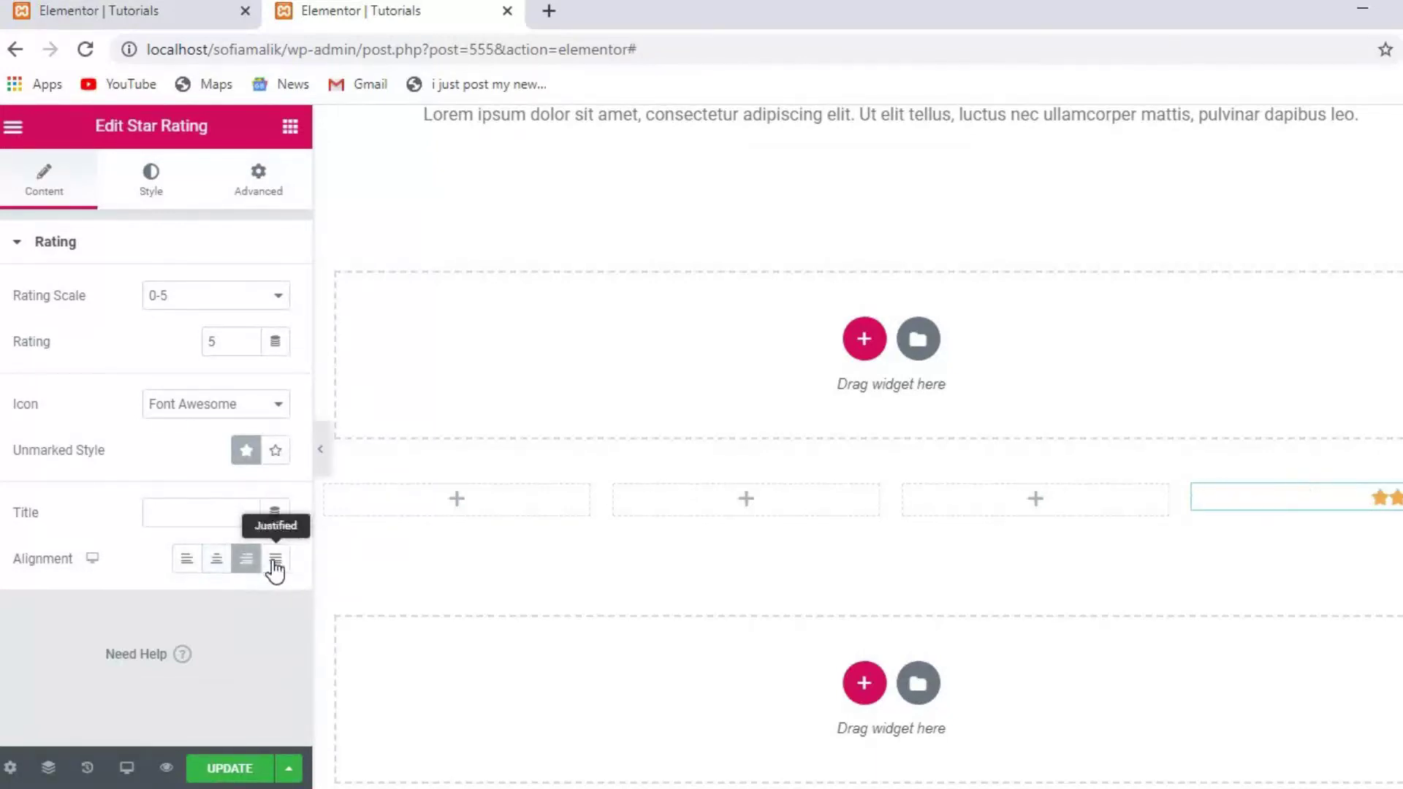
left_click(216, 564)
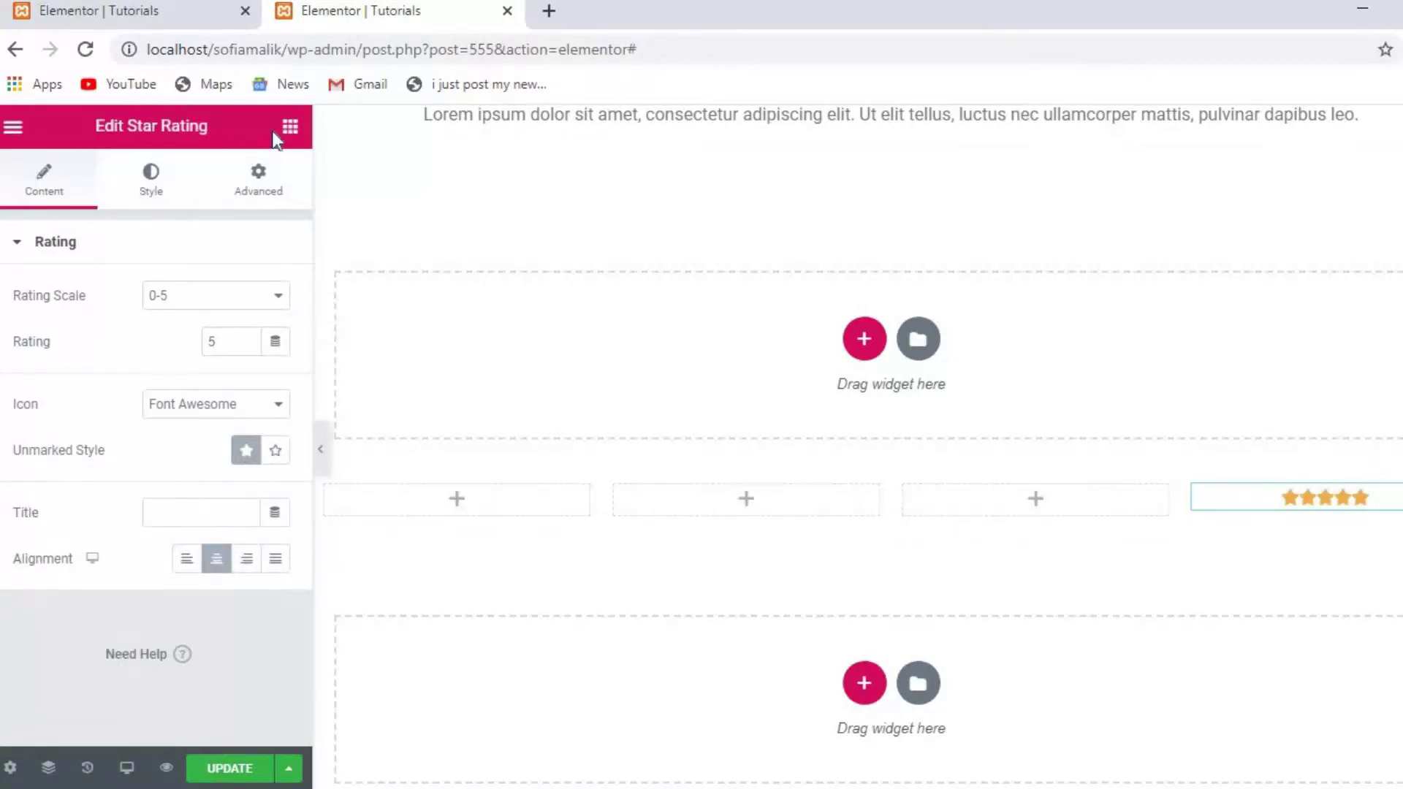
- Add an Image Carousel widget from the General widgets to the first column of the four-column section
left_click(300, 132)
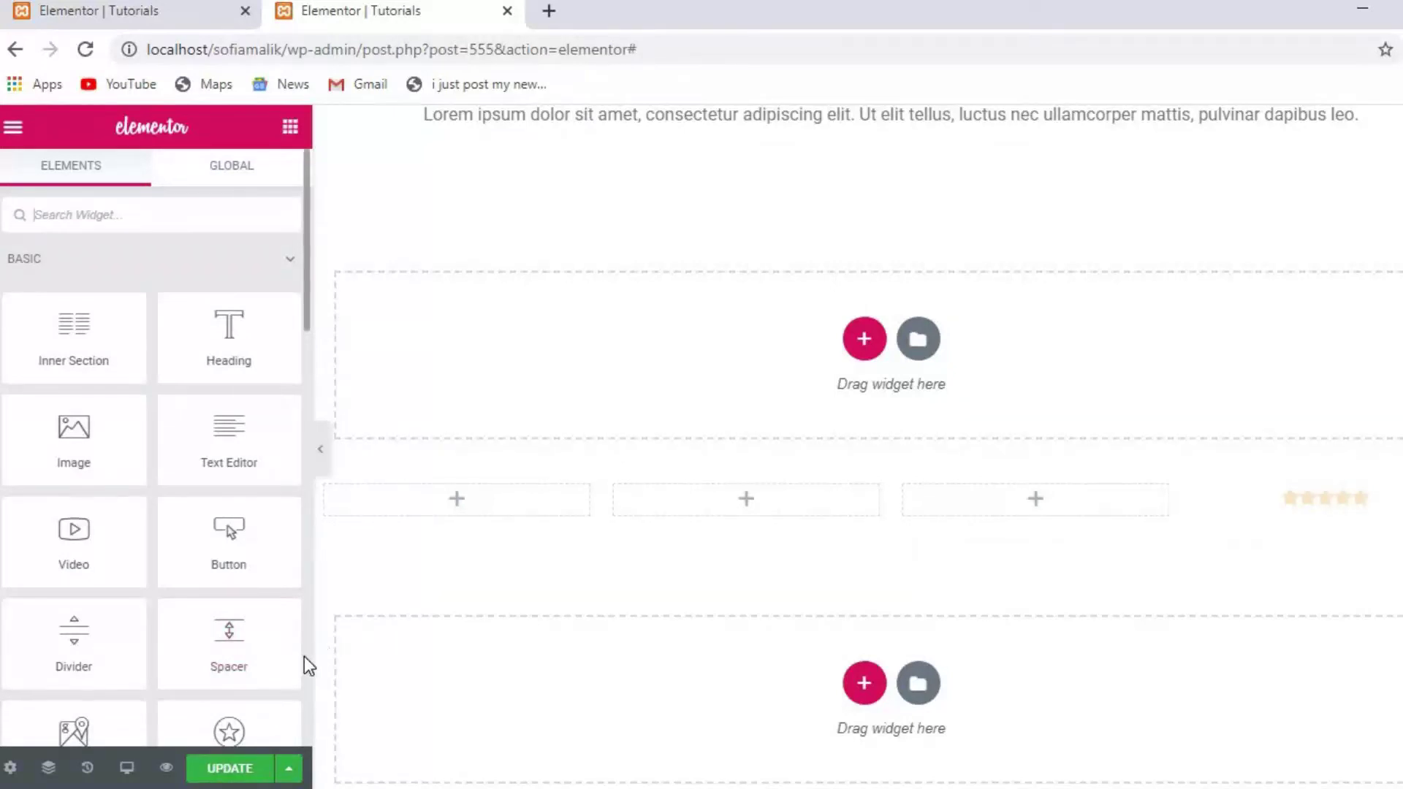
scroll(303, 656, "down", 15)
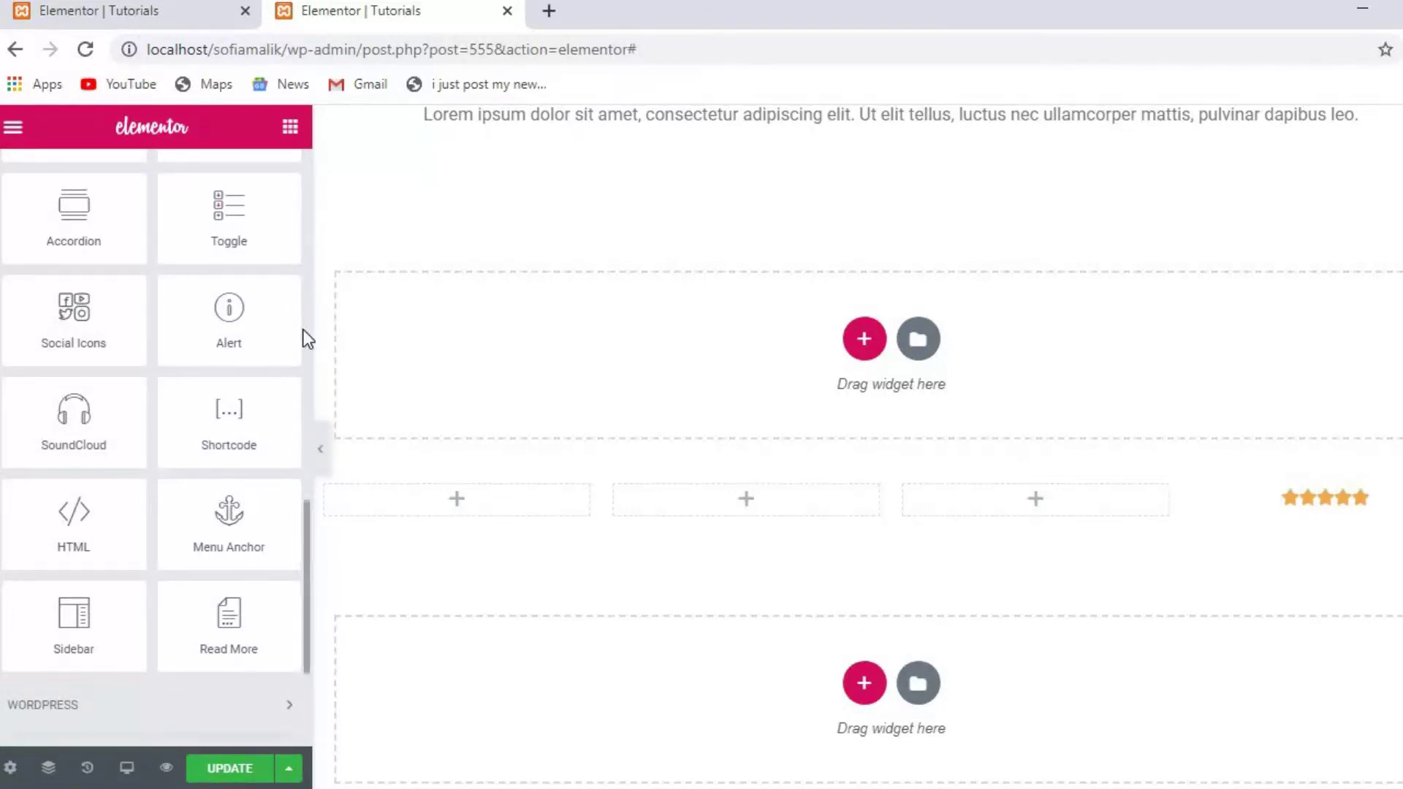
scroll(303, 329, "up", 8)
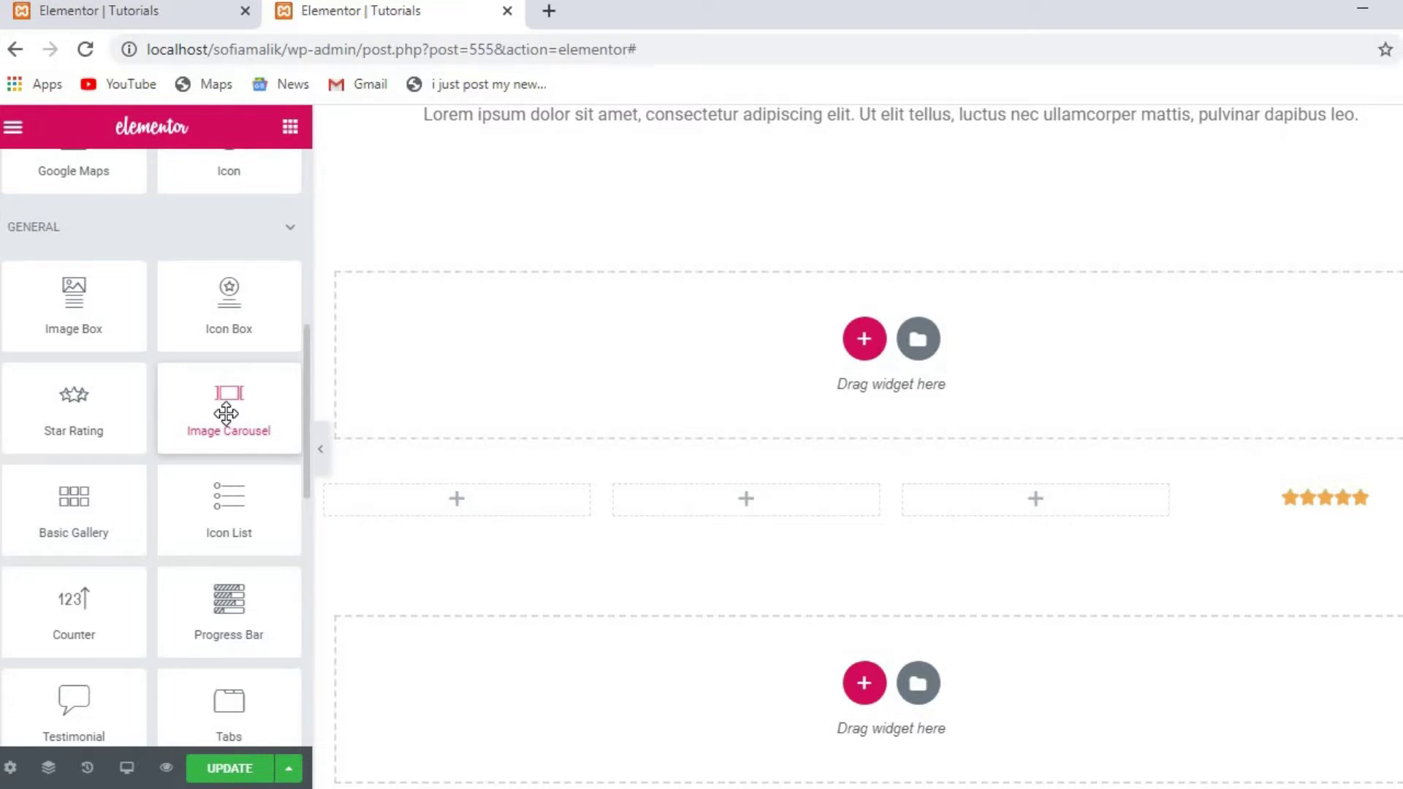
left_click_drag(226, 414, 492, 497)
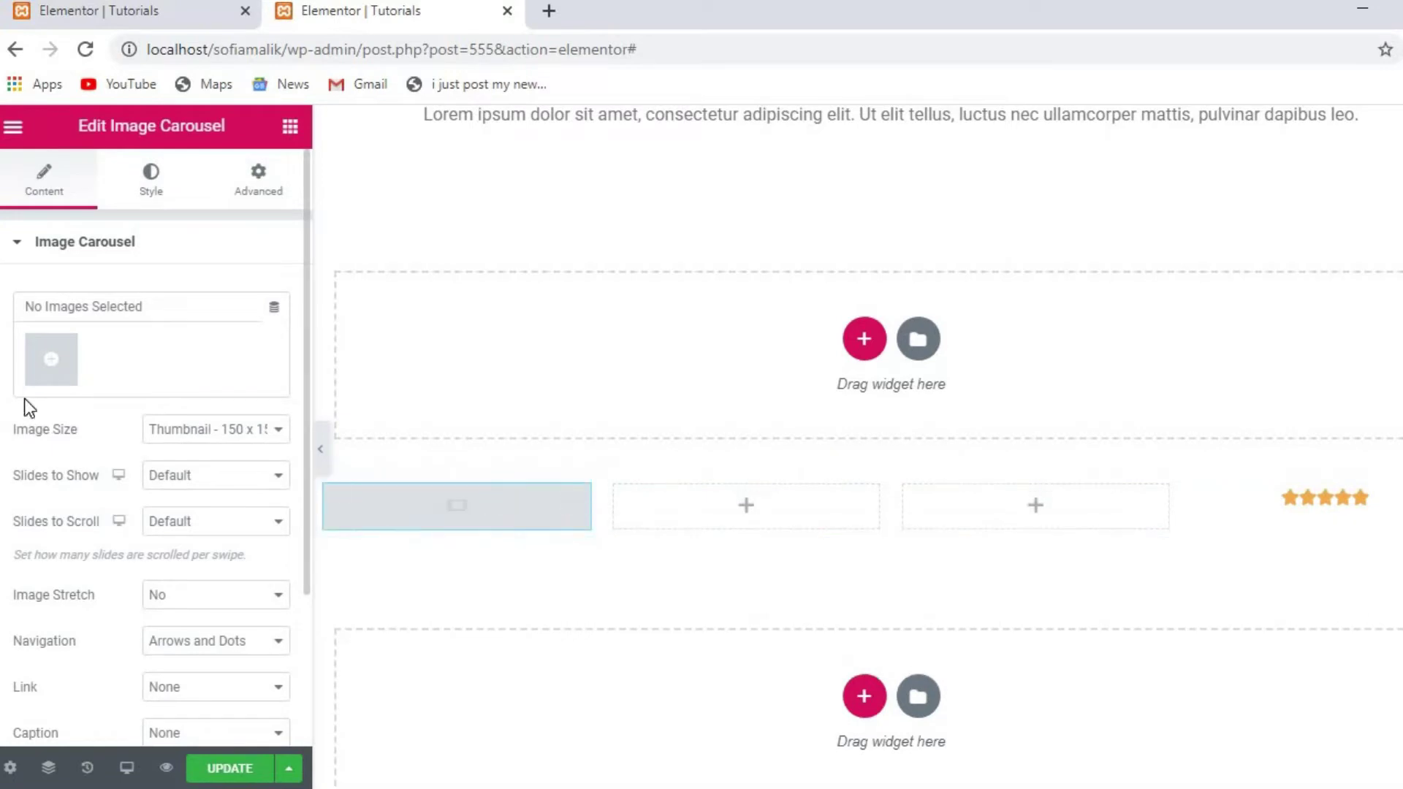
- Fill the Image Carousel with a one-image gallery using the dark blue sheer-sleeved dress photo from the media library
left_click(50, 361)
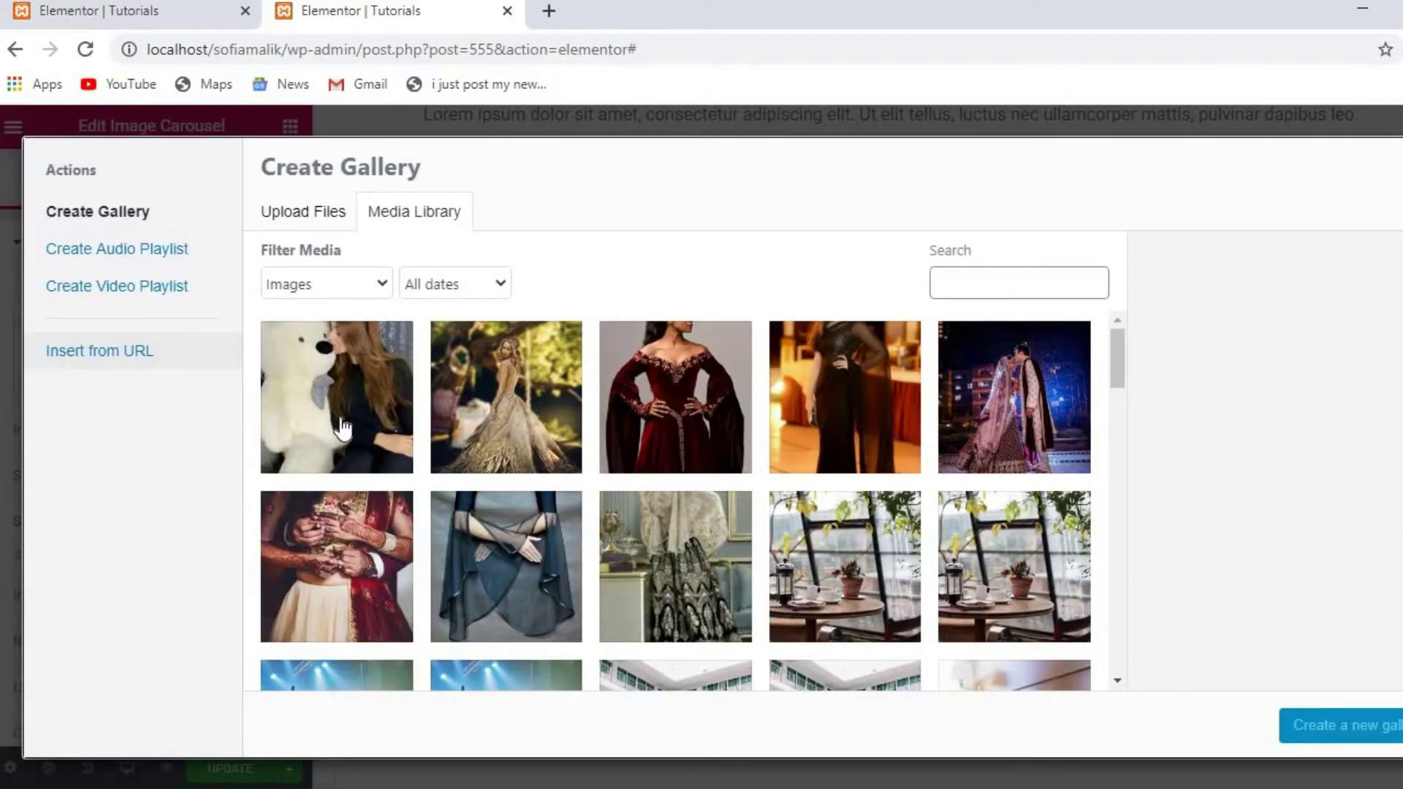
left_click(557, 585)
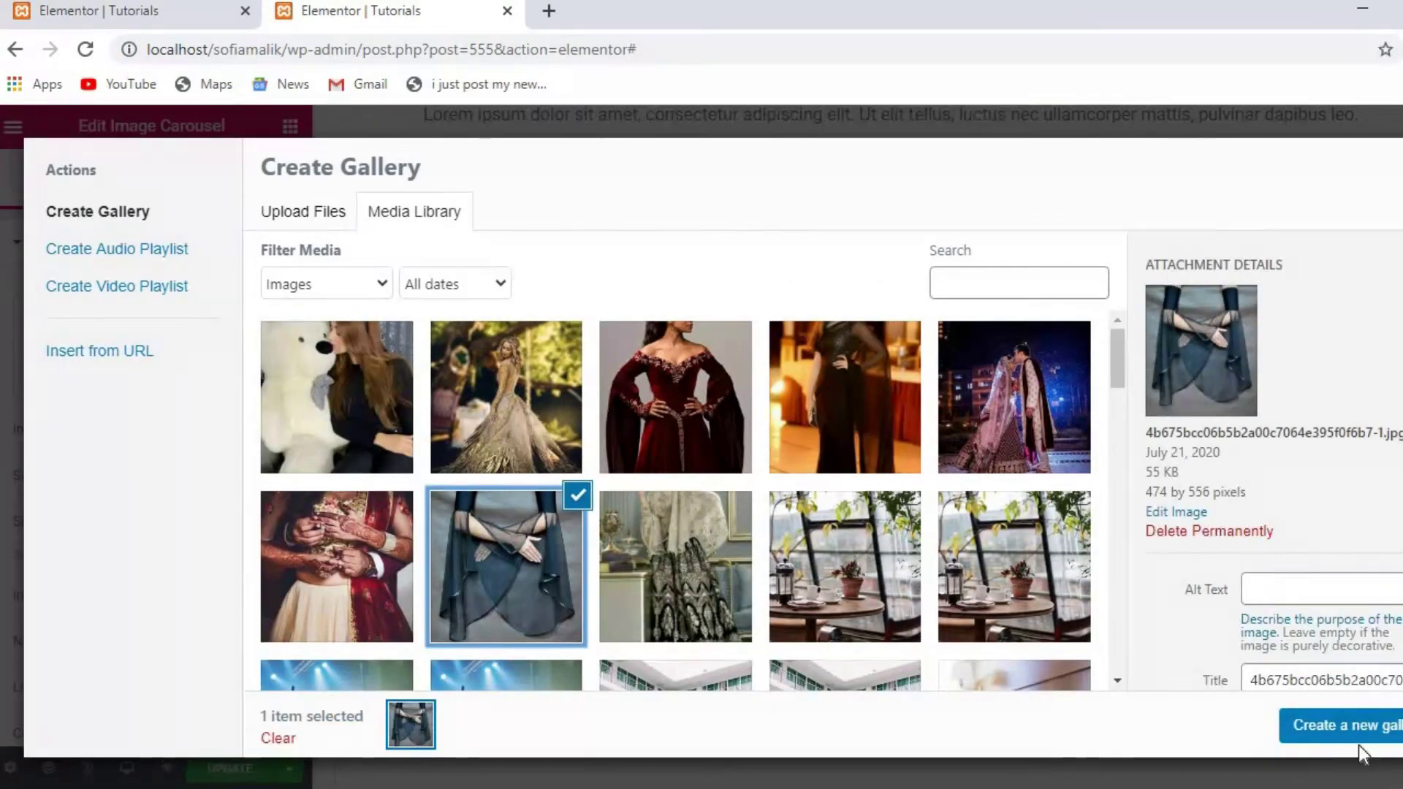
left_click(1322, 723)
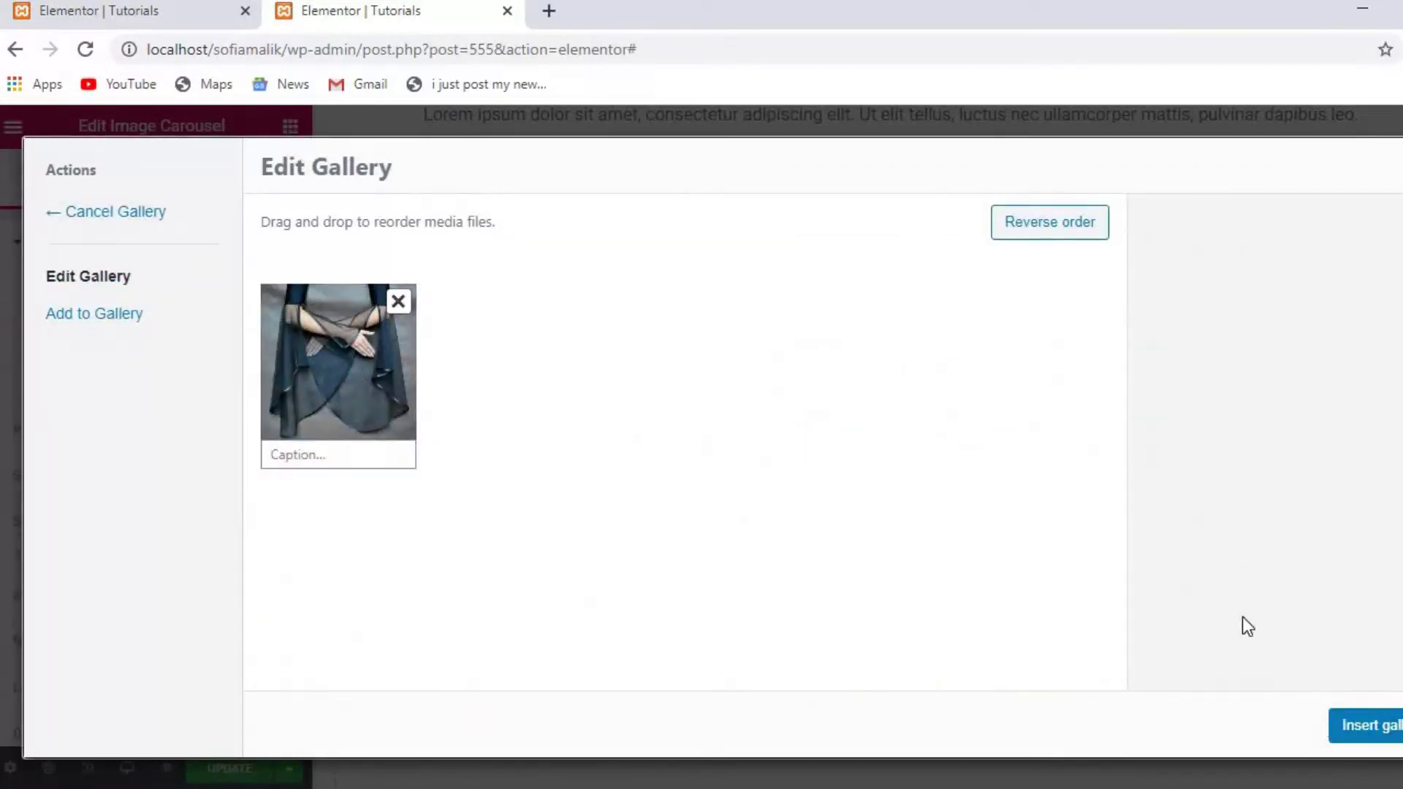
left_click(1383, 728)
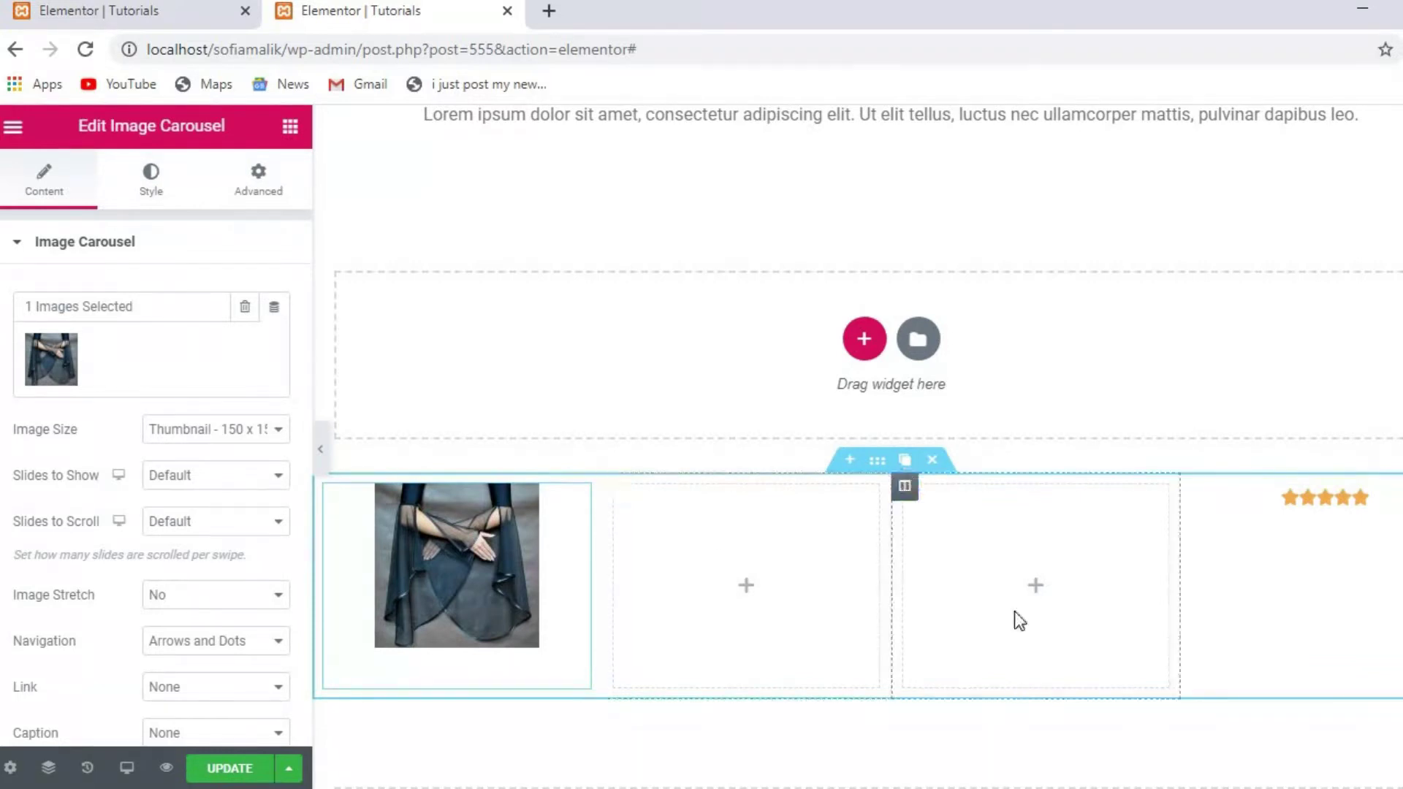
- Add a Basic Gallery widget from the General widgets to the second column of the four-column section
left_click(290, 128)
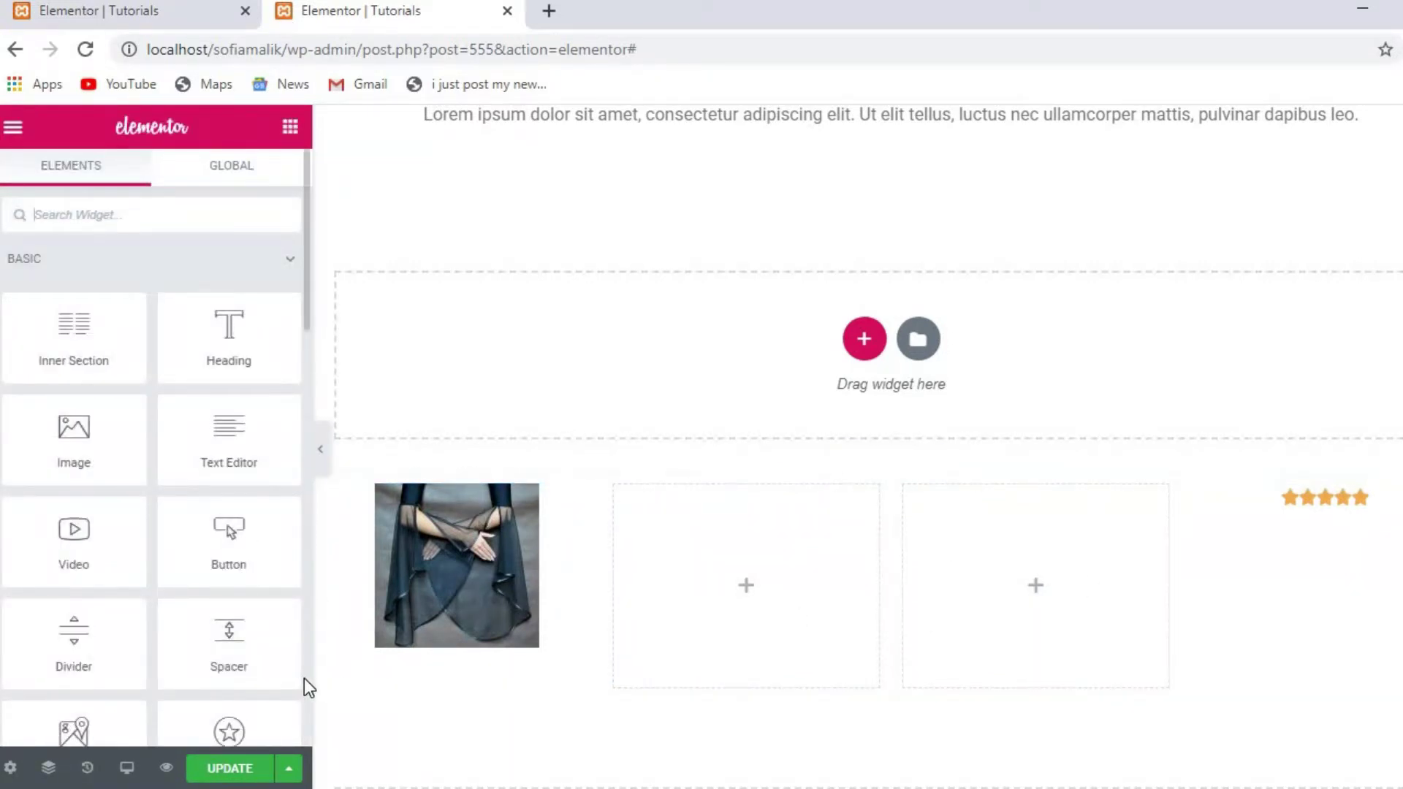
scroll(301, 691, "down", 7)
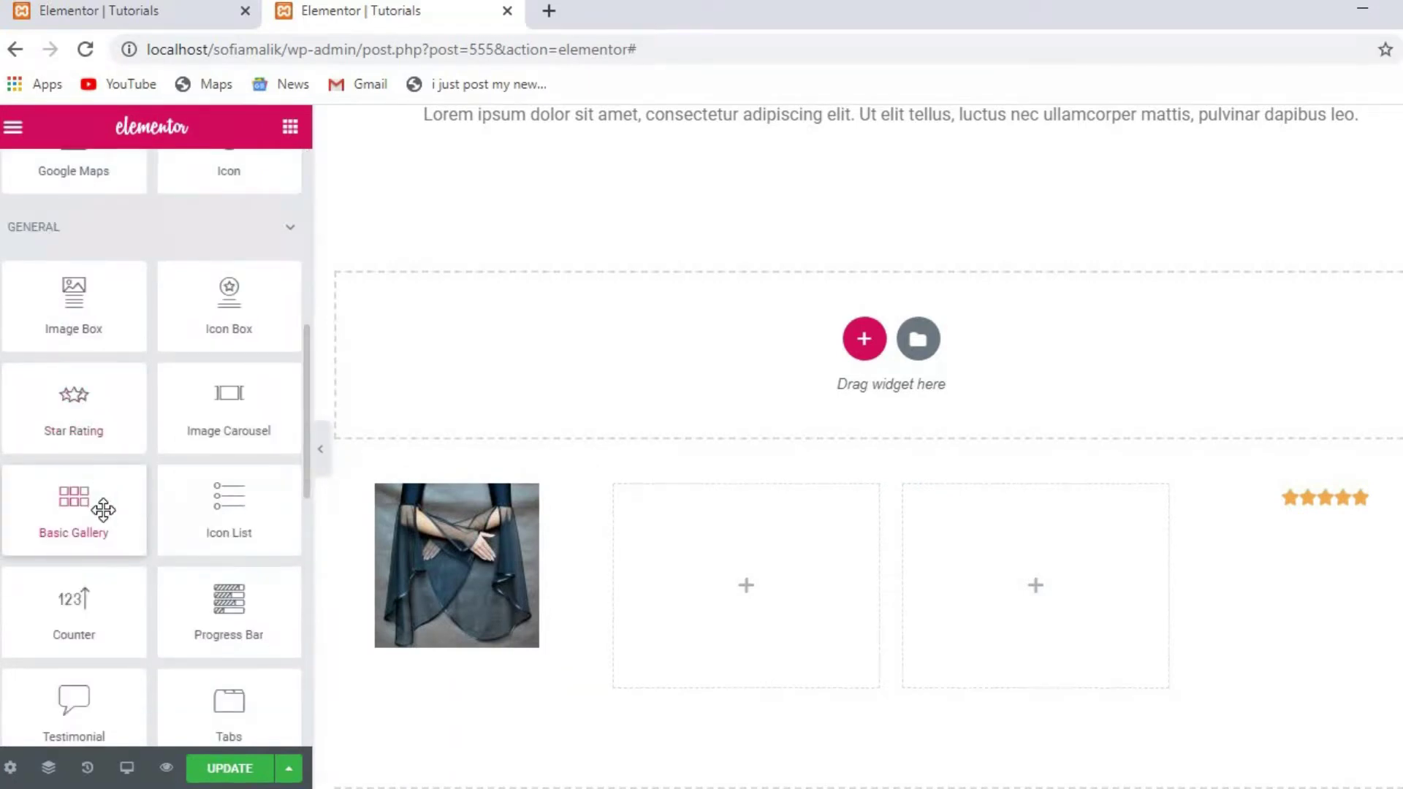
left_click_drag(78, 504, 765, 568)
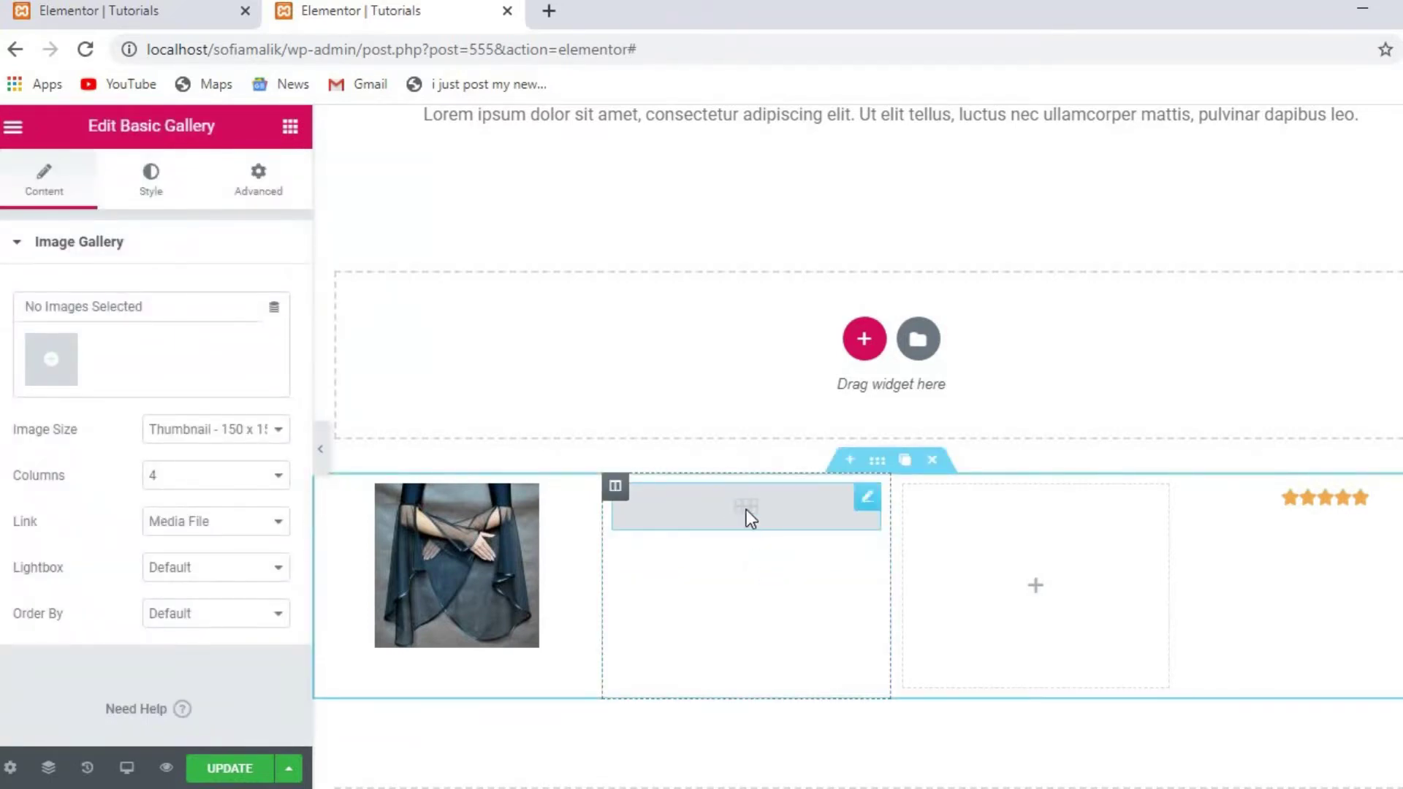
- Try a one-image Basic Gallery with the woman and white teddy bear photo, and reset the gallery
left_click(58, 359)
left_click(316, 401)
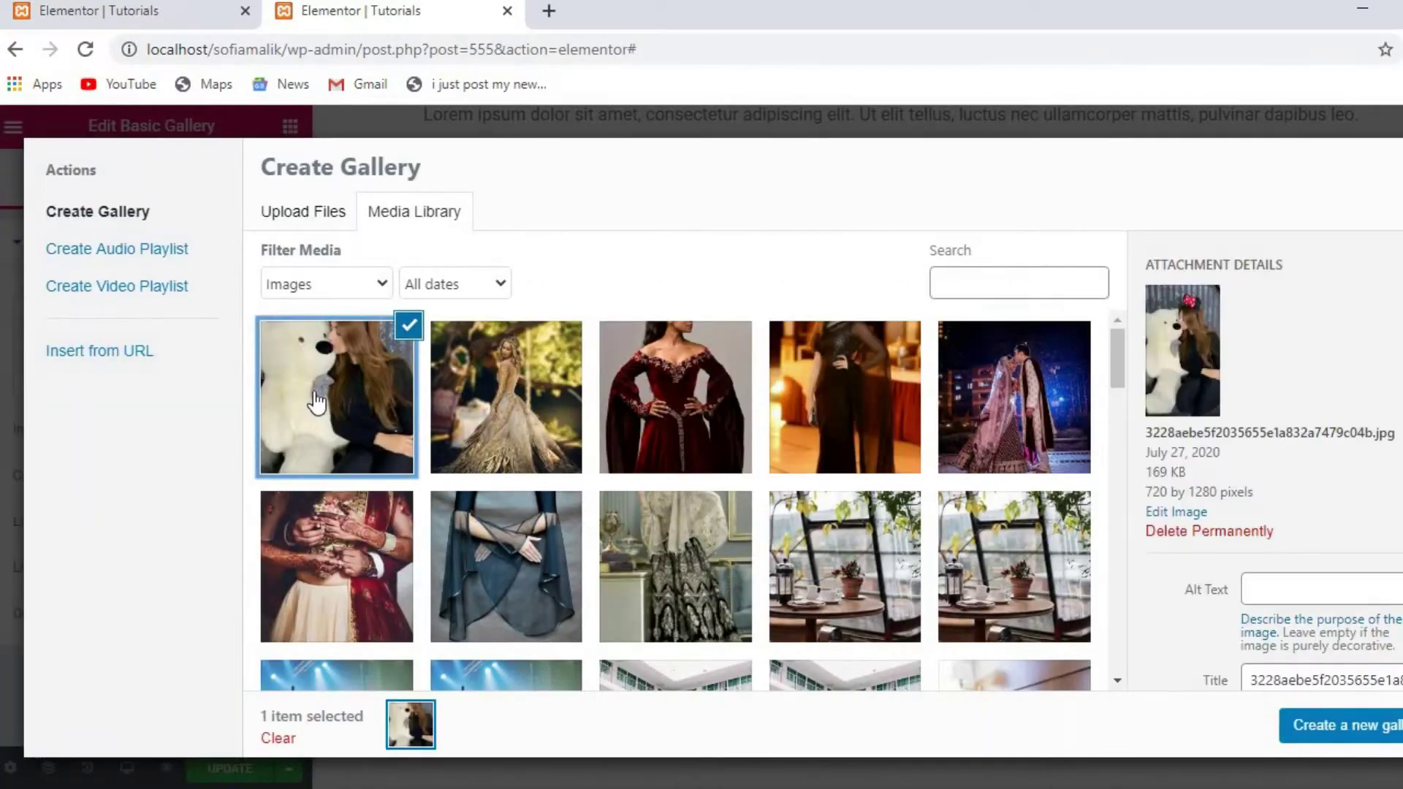
left_click(1297, 727)
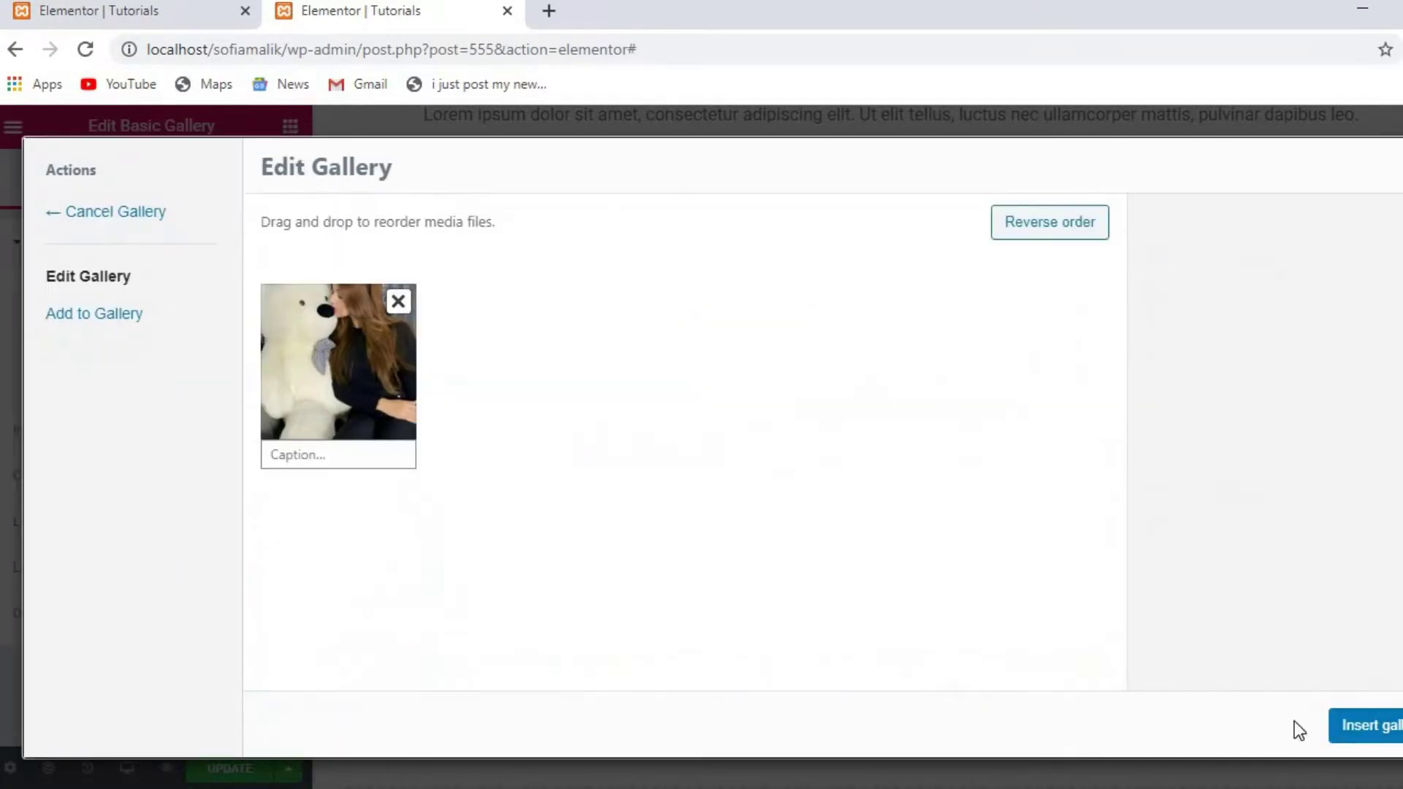
left_click(1356, 727)
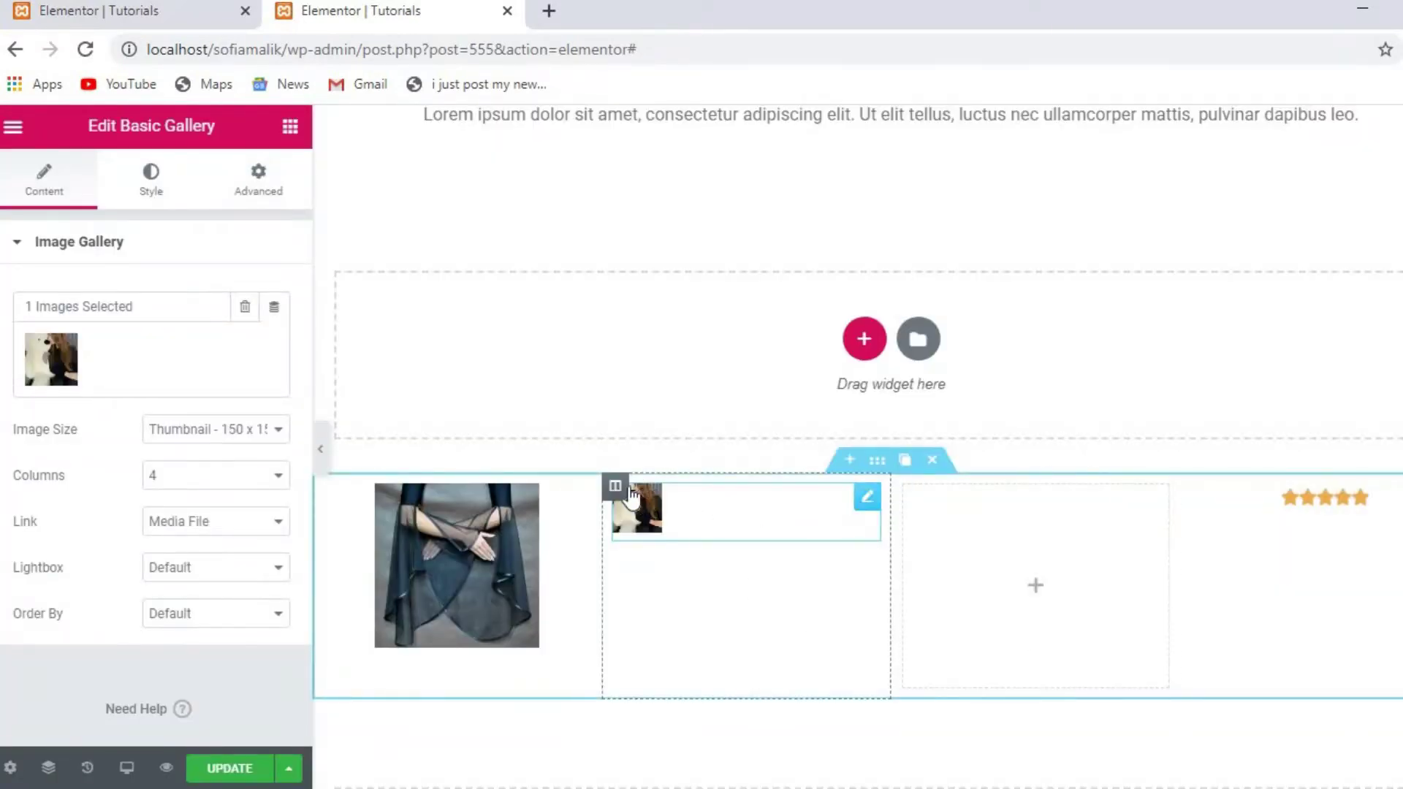
mouse_move(617, 487)
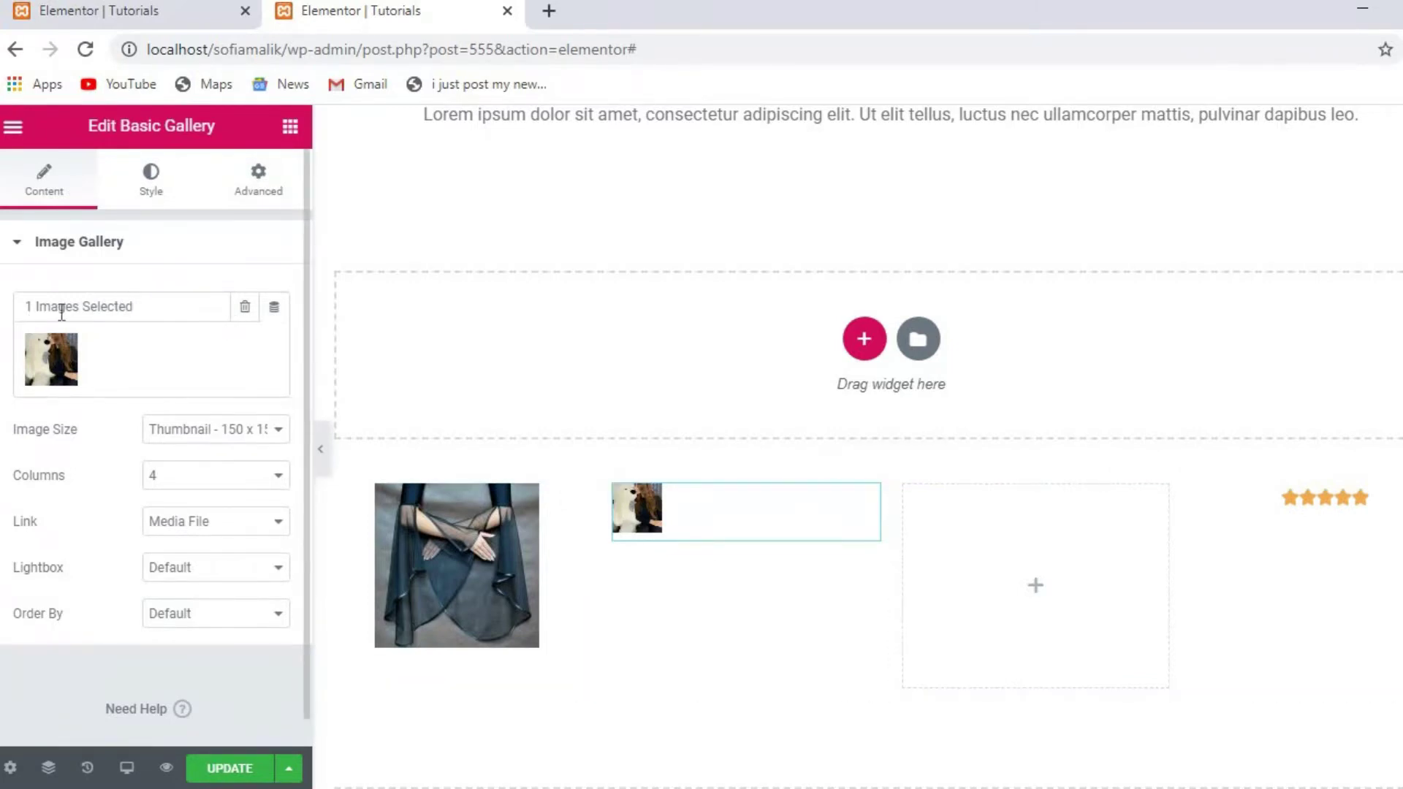
left_click(246, 305)
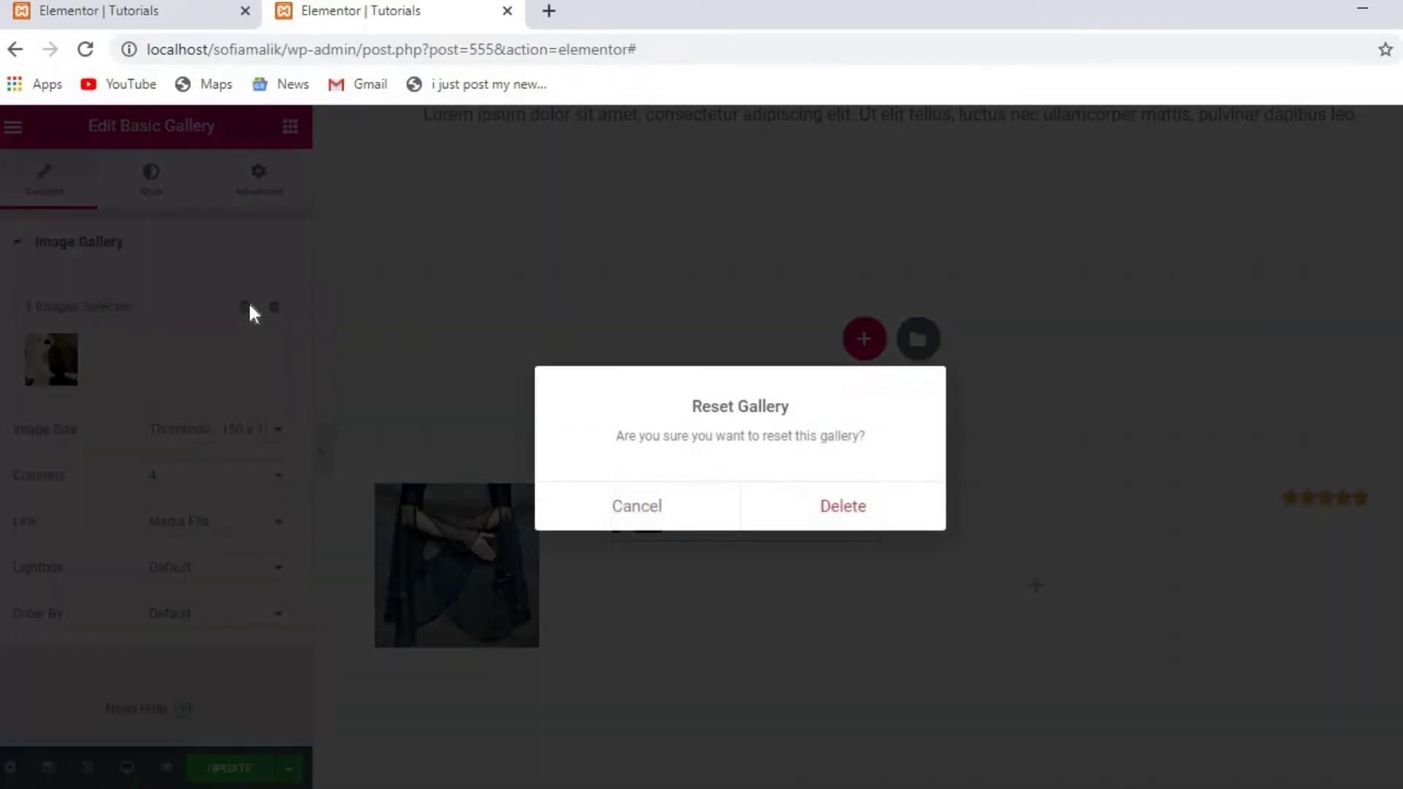
left_click(840, 509)
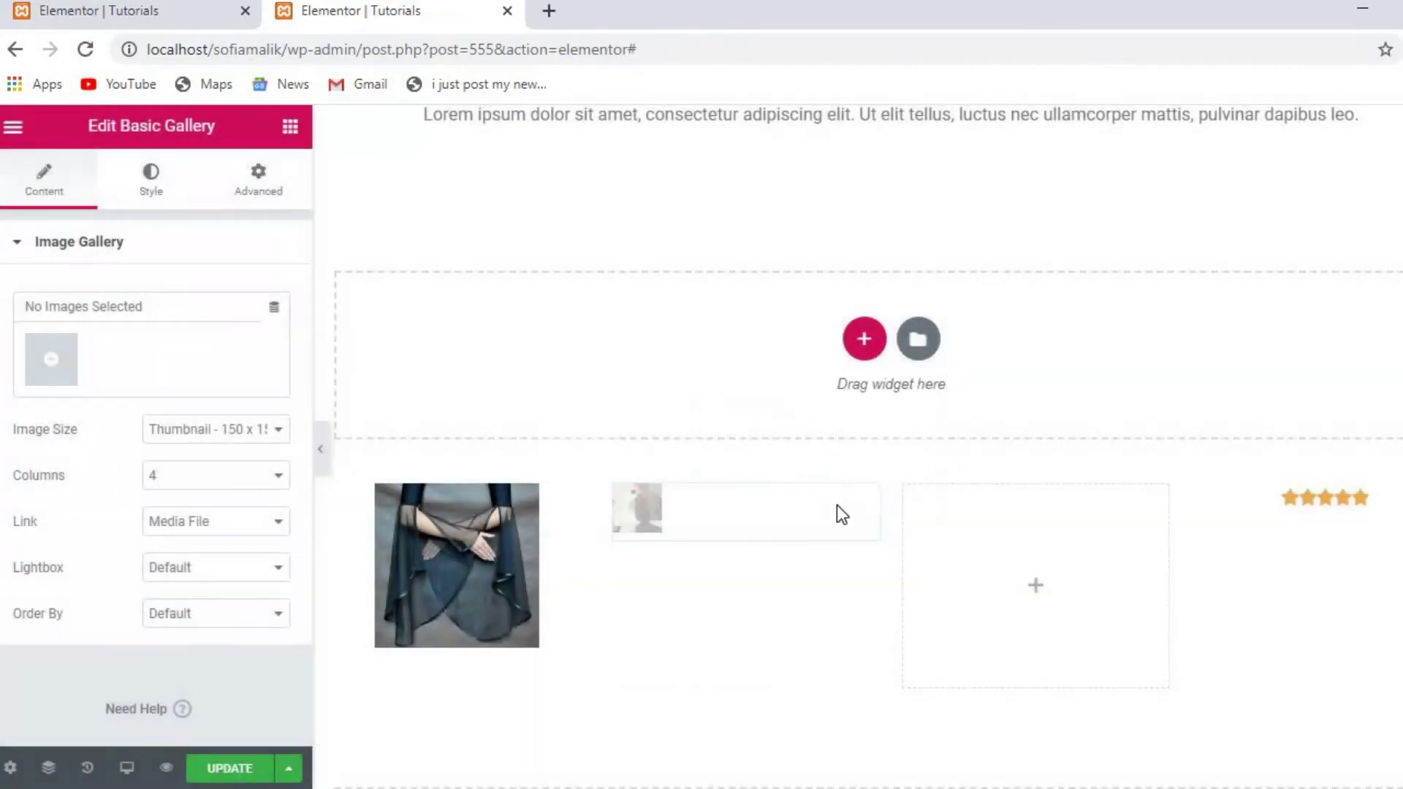
- Fill the Basic Gallery with eight media library images: five outfit photos, coouple-pic-3.jpg, the striped pillows and vication3.jpg, and preview the first image
left_click(44, 365)
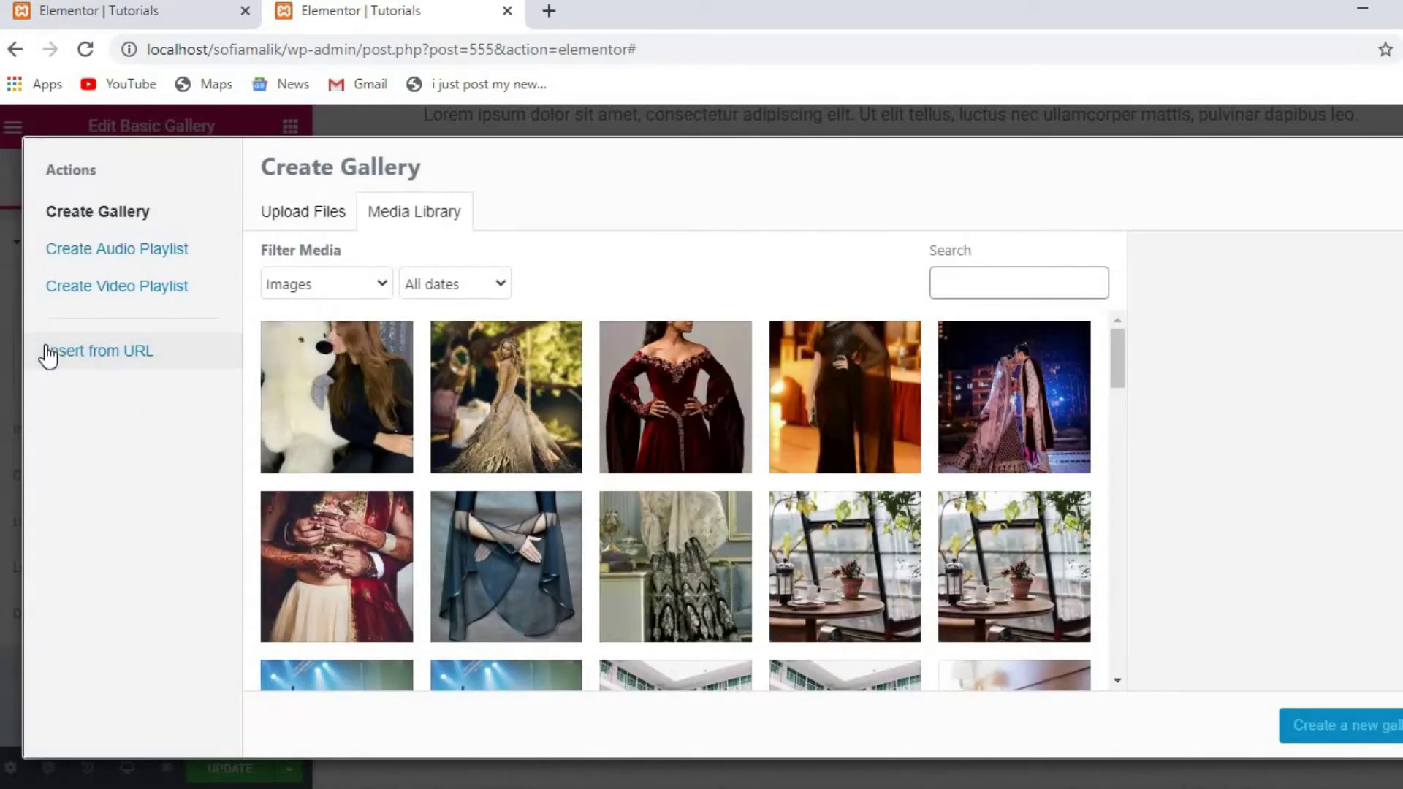
left_click(496, 431)
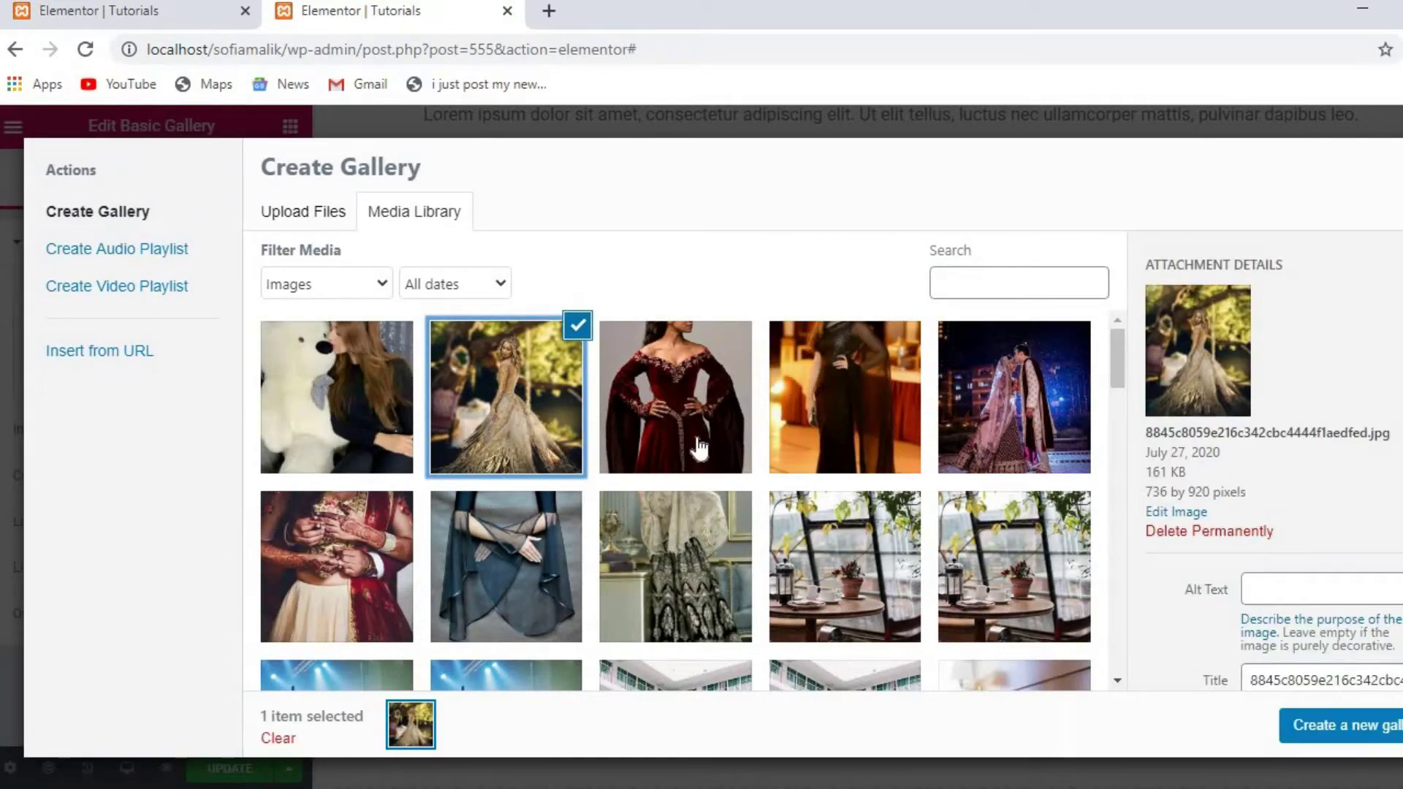
left_click(550, 577)
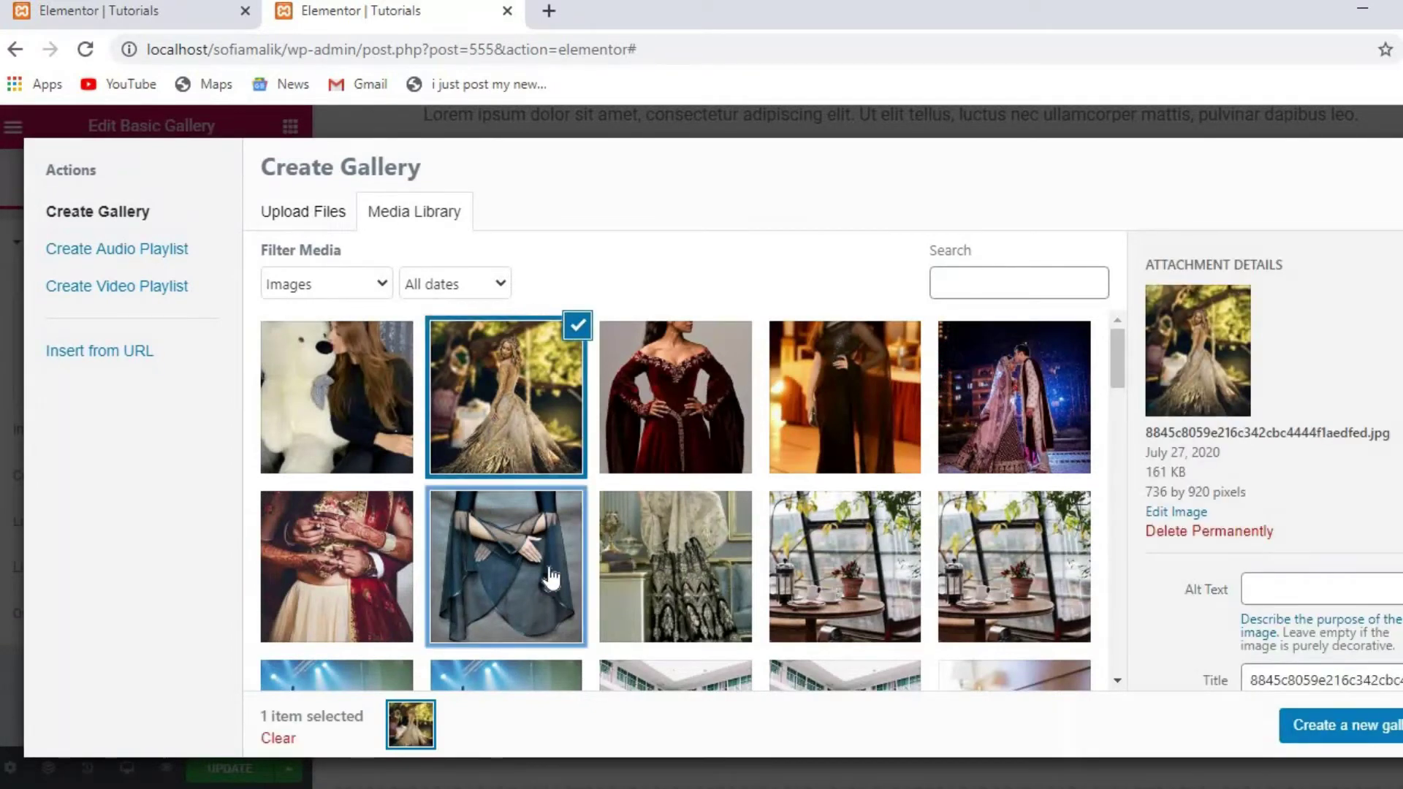
left_click(649, 575)
left_click(636, 423)
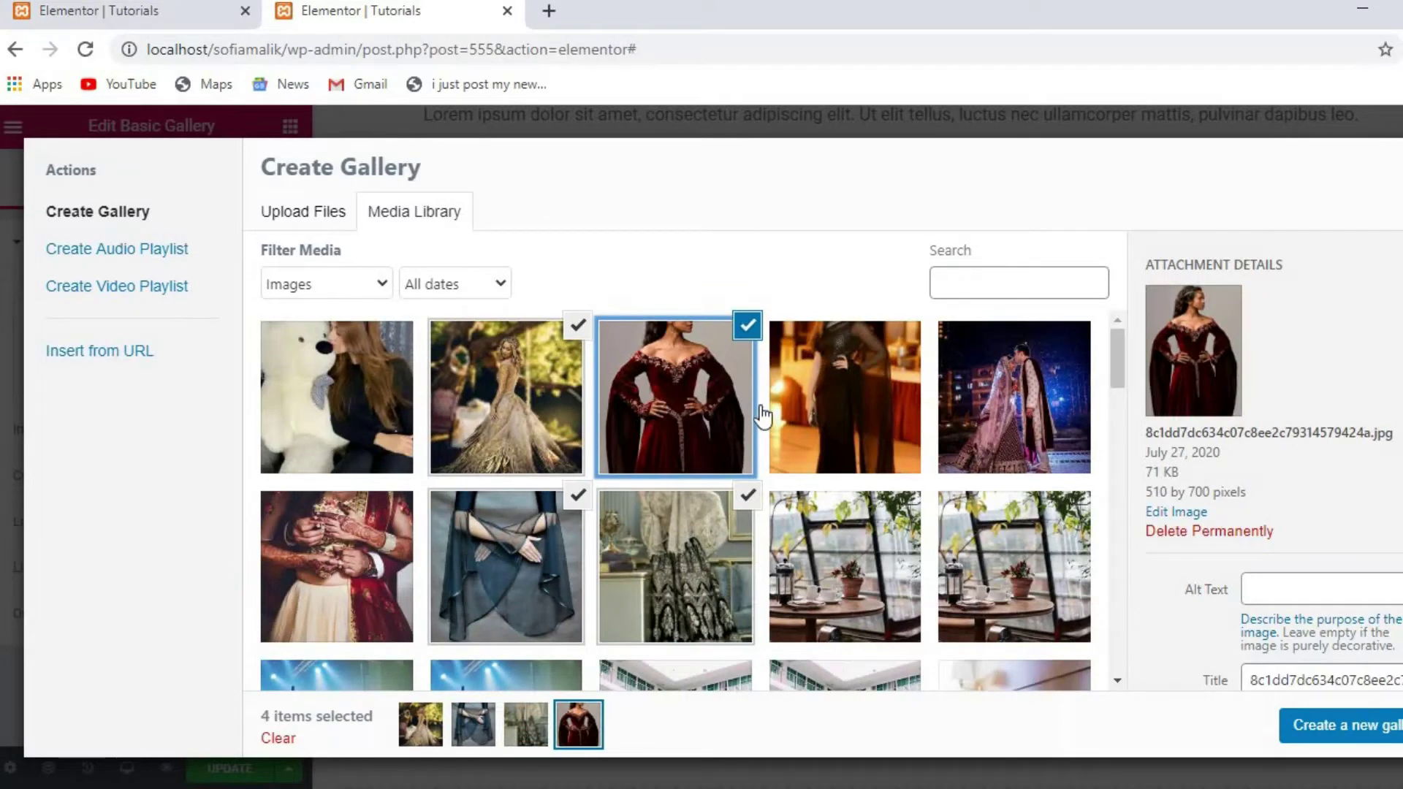
left_click(807, 417)
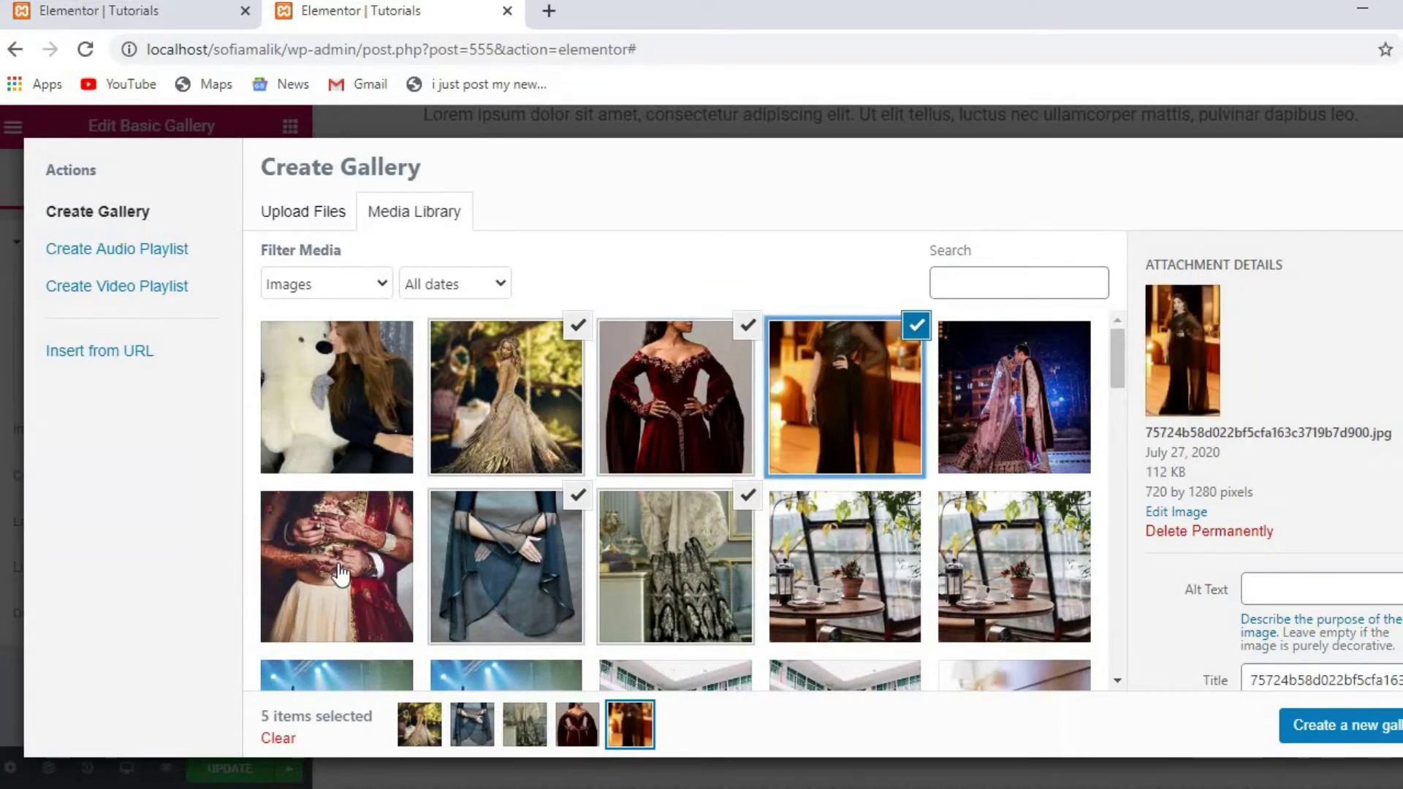
left_click(341, 575)
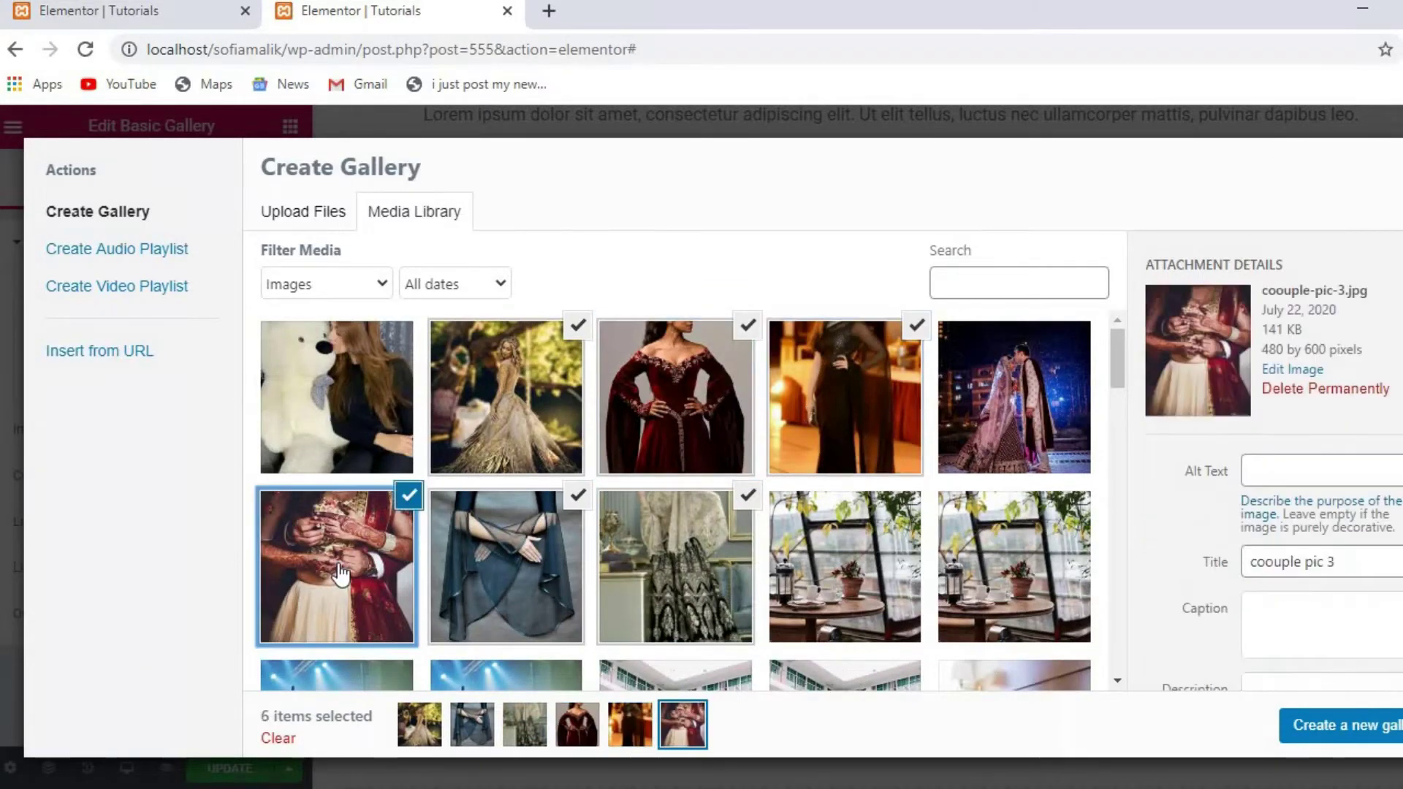
left_click(964, 679)
left_click(859, 673)
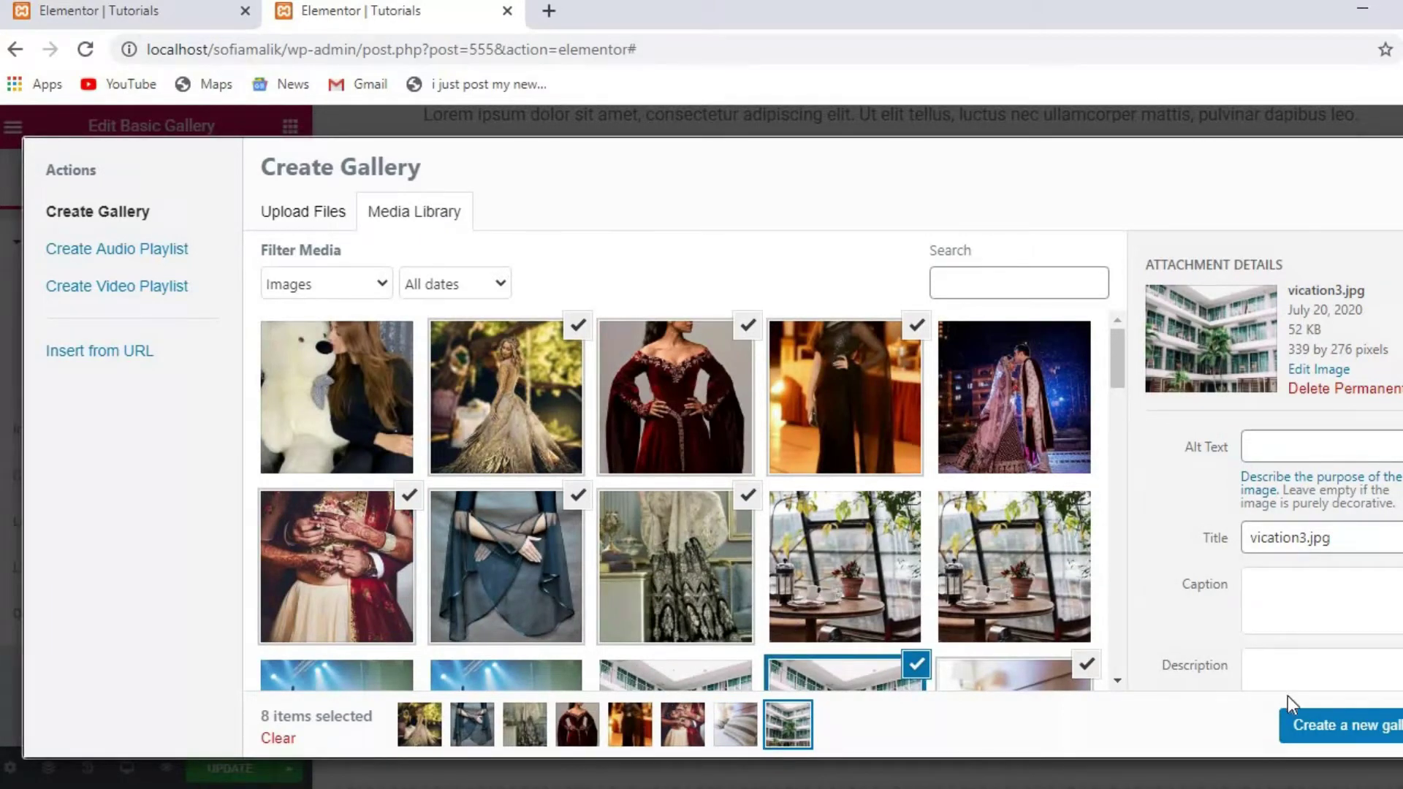
left_click(1298, 726)
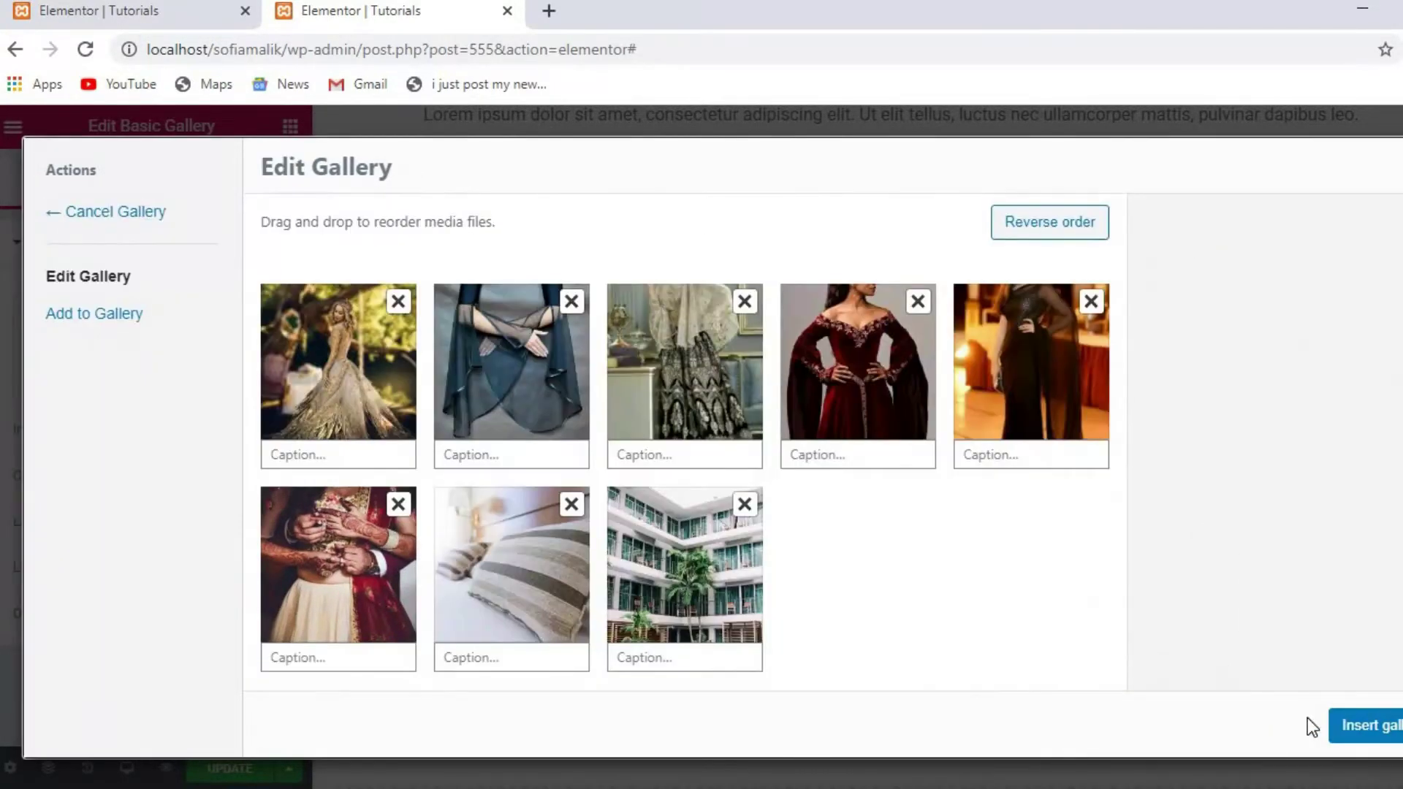
left_click(1381, 727)
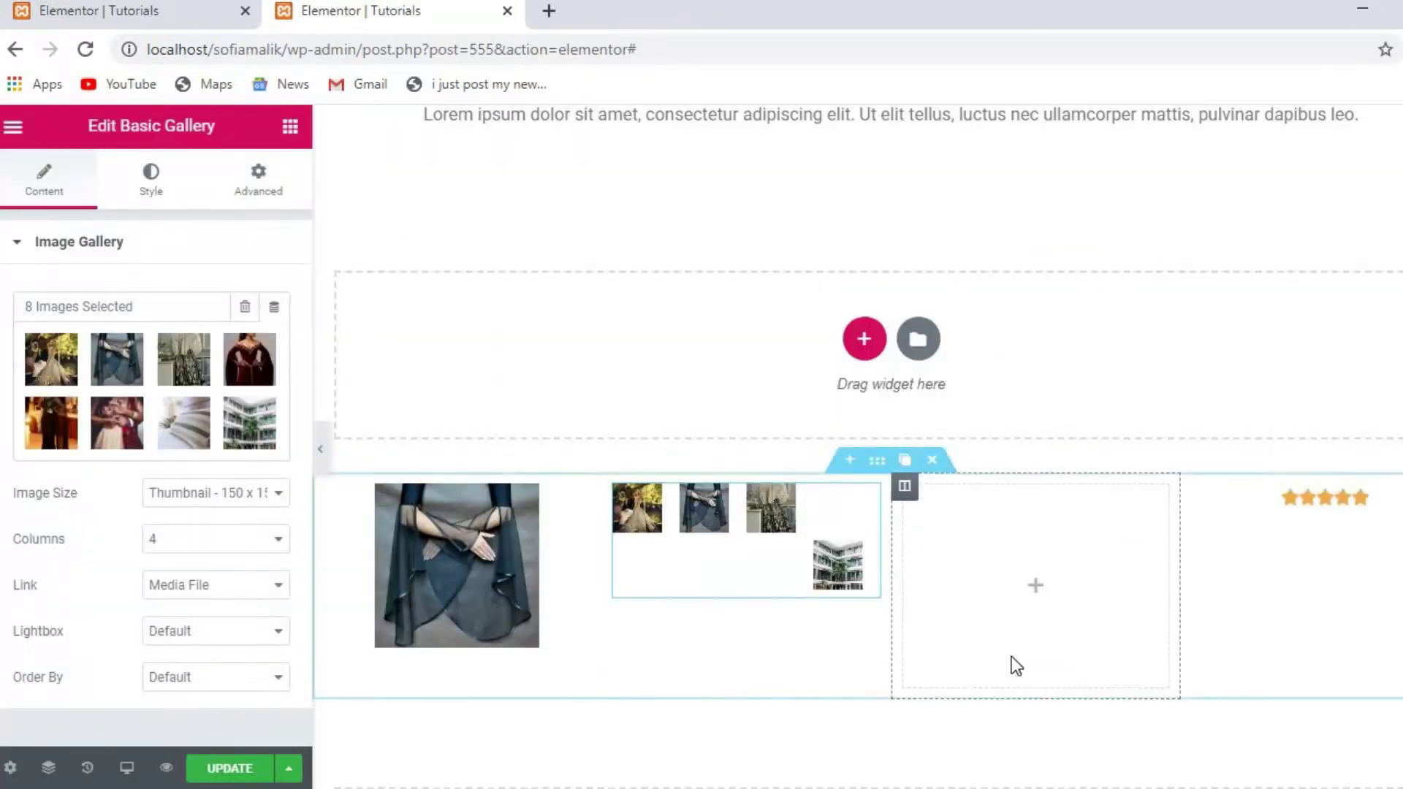
left_click(652, 527)
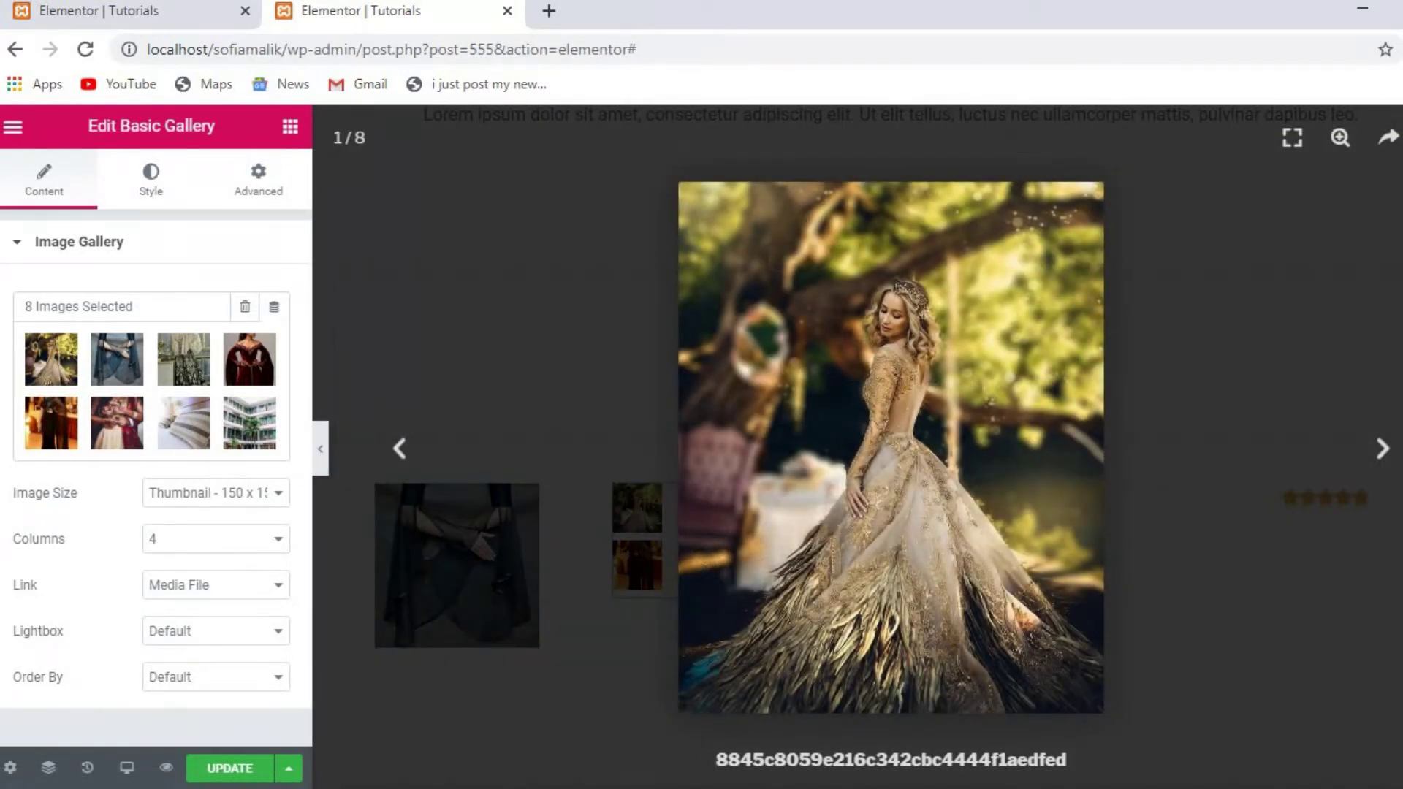
key("Escape")
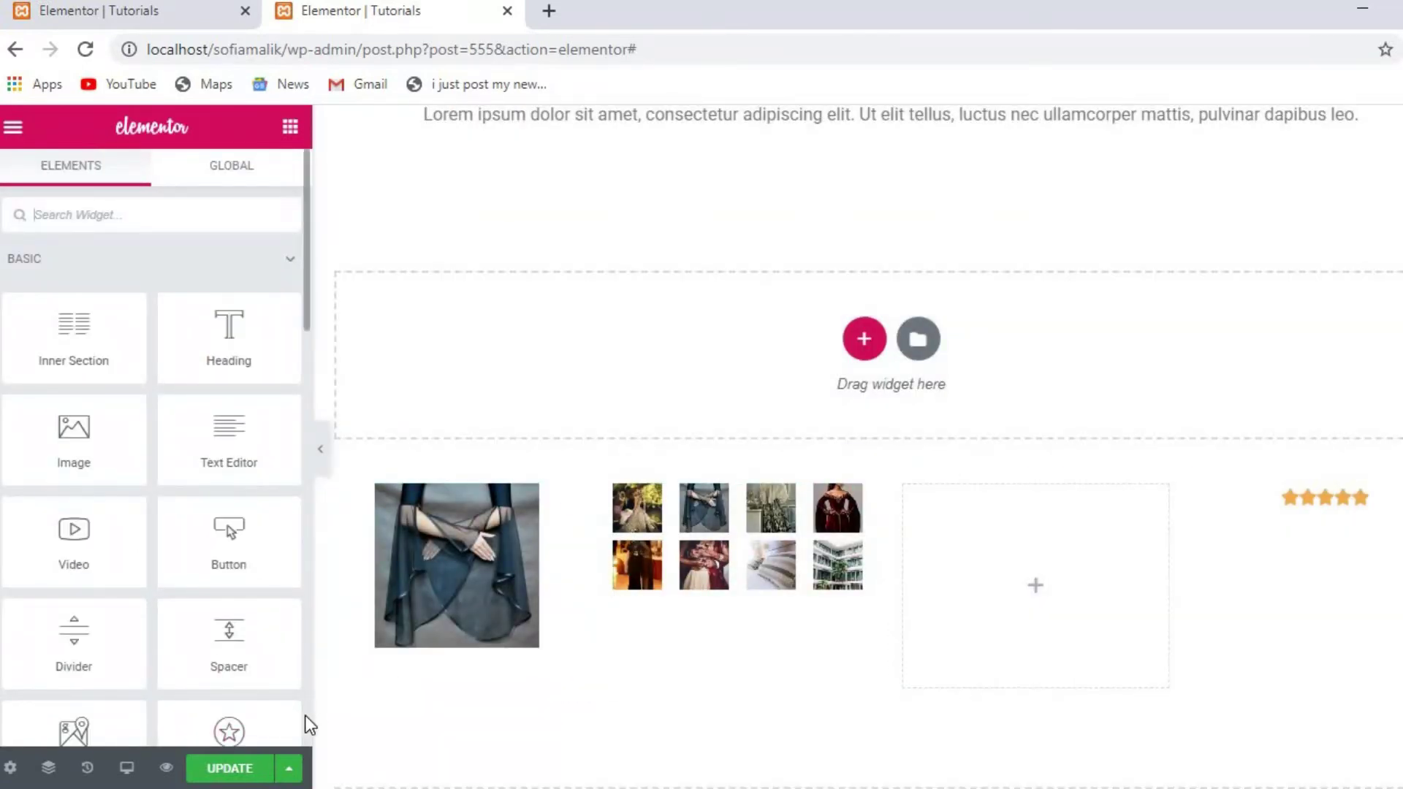
- Add an Icon List widget from the General widgets to the third column of the four-column section
scroll(305, 716, "down", 8)
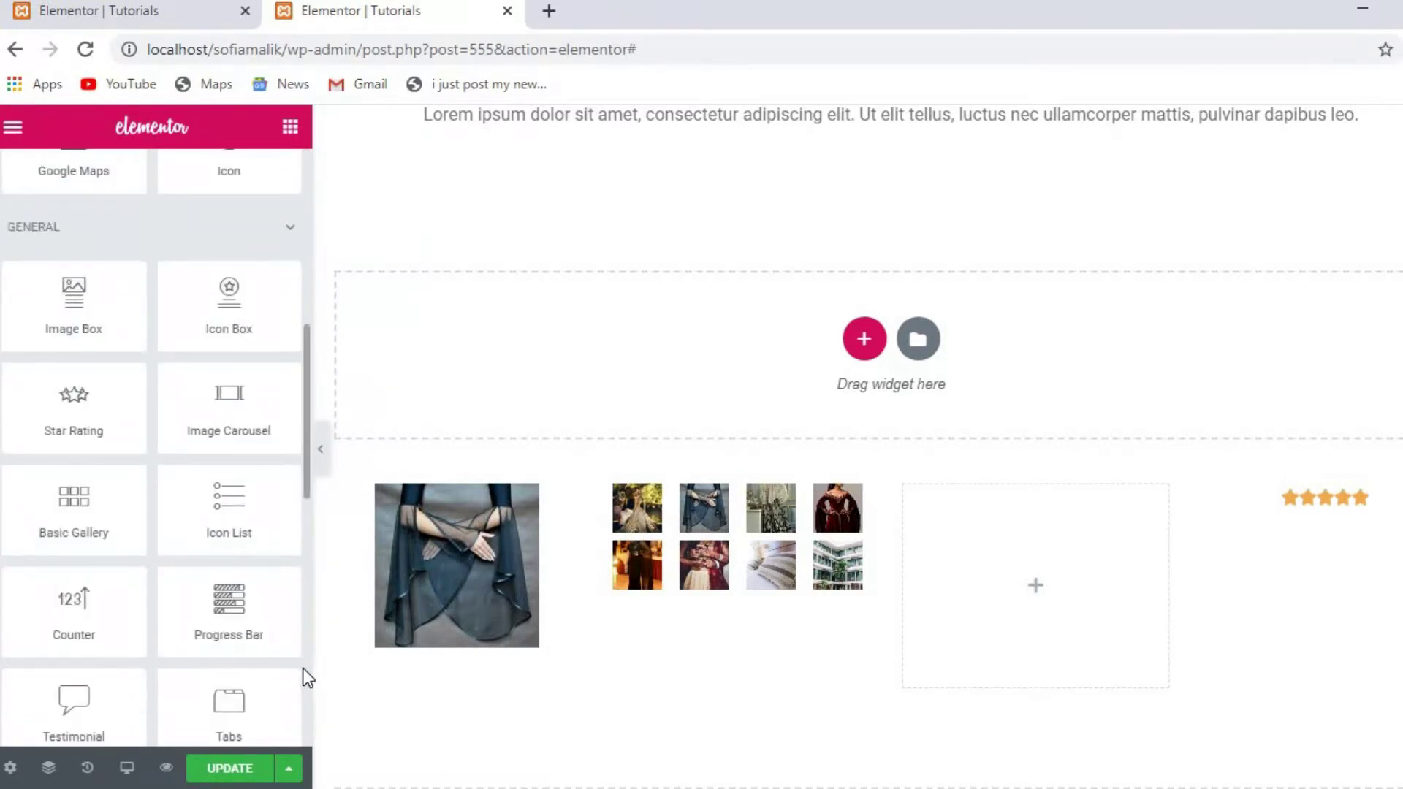
scroll(303, 668, "down", 8)
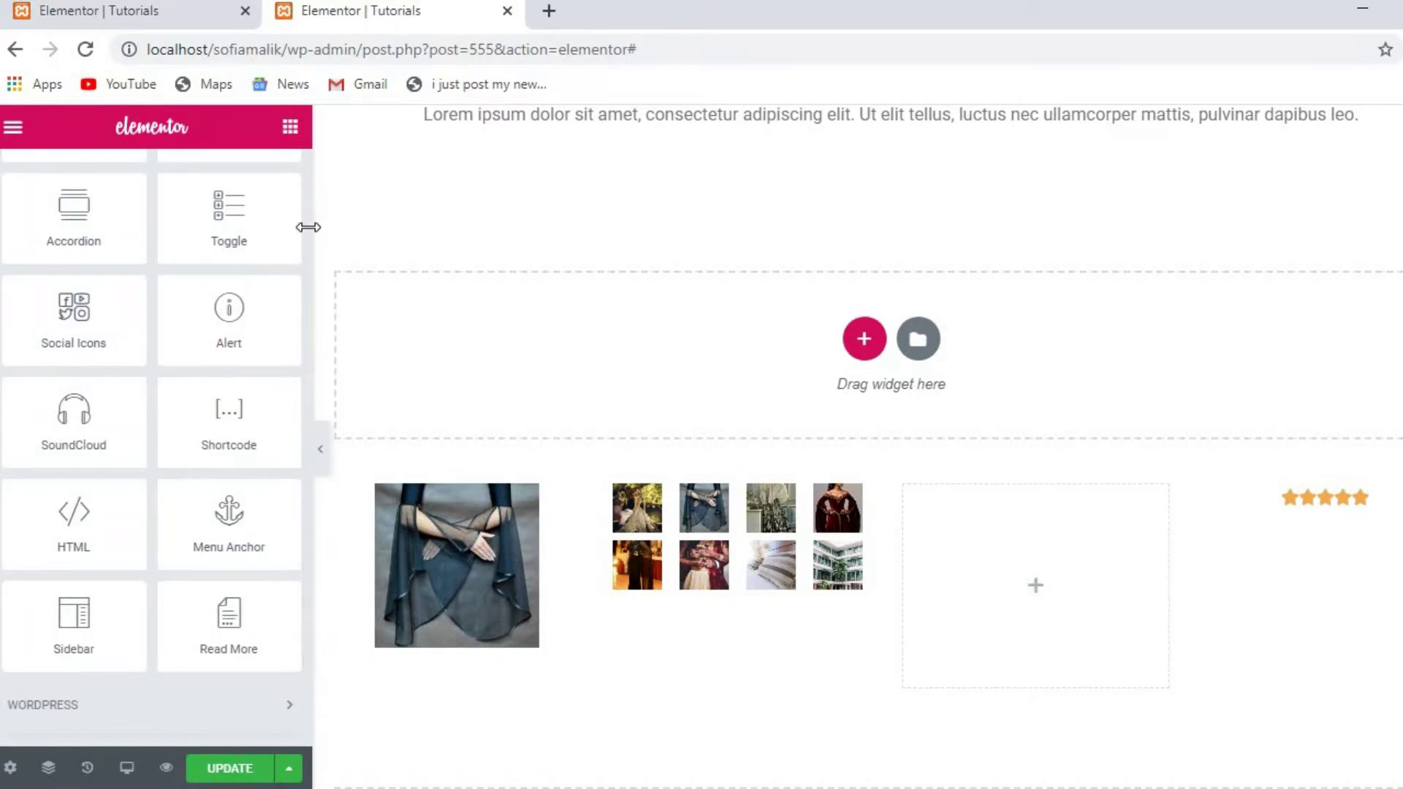
scroll(304, 236, "up", 8)
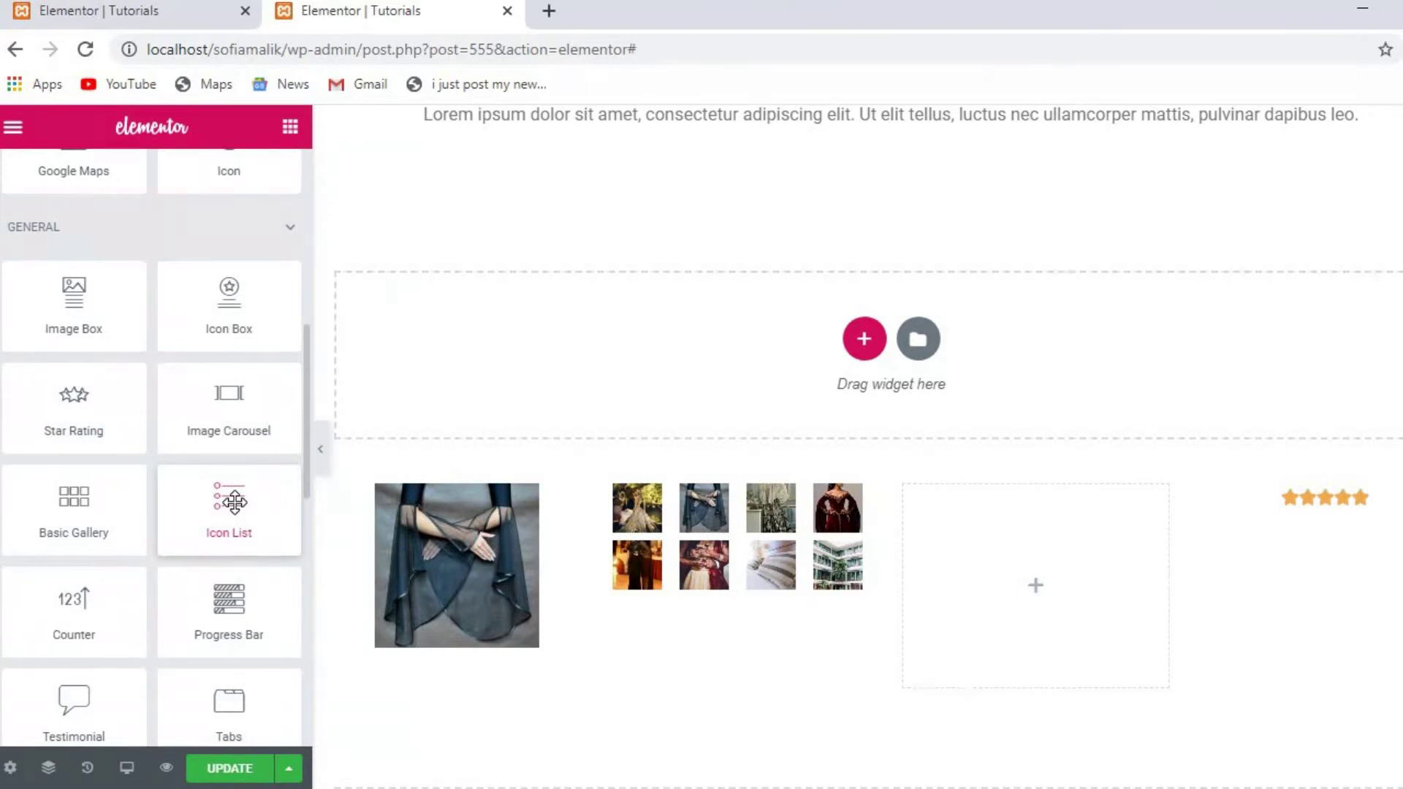
left_click_drag(234, 502, 1035, 592)
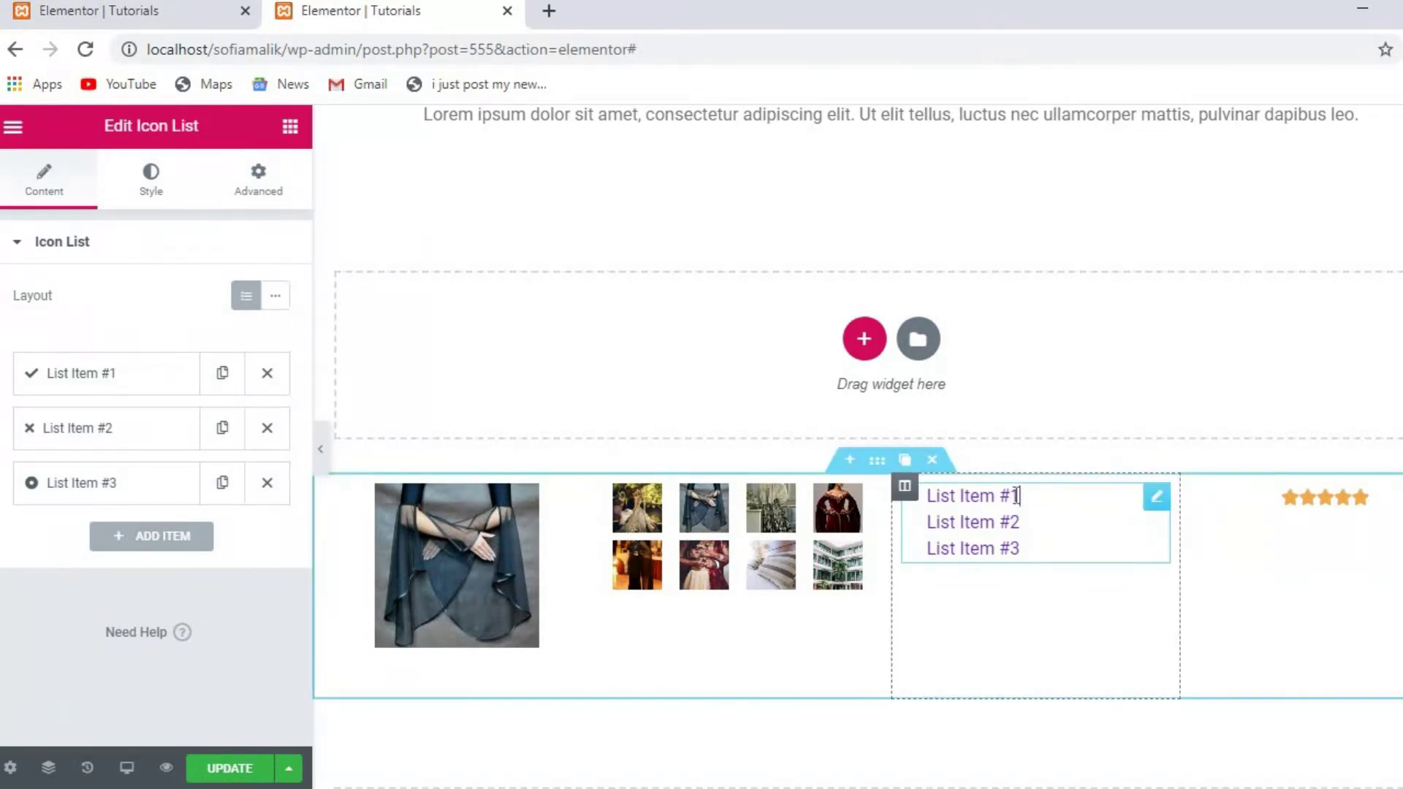
- Append "DHGJH" to the first icon list item's text and "YFUYG" to the second item's text
type("DHGJH")
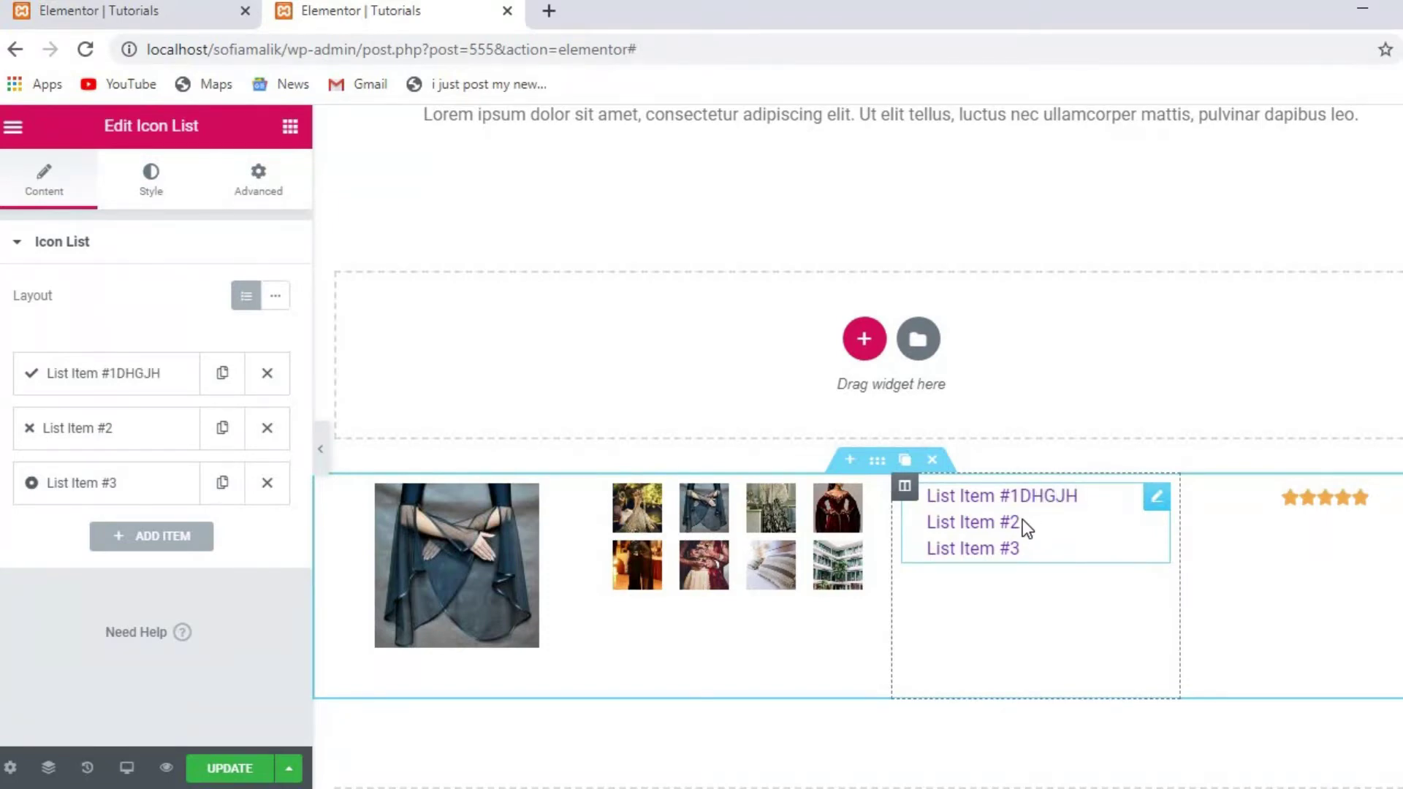
left_click(1019, 520)
type("YFUYG")
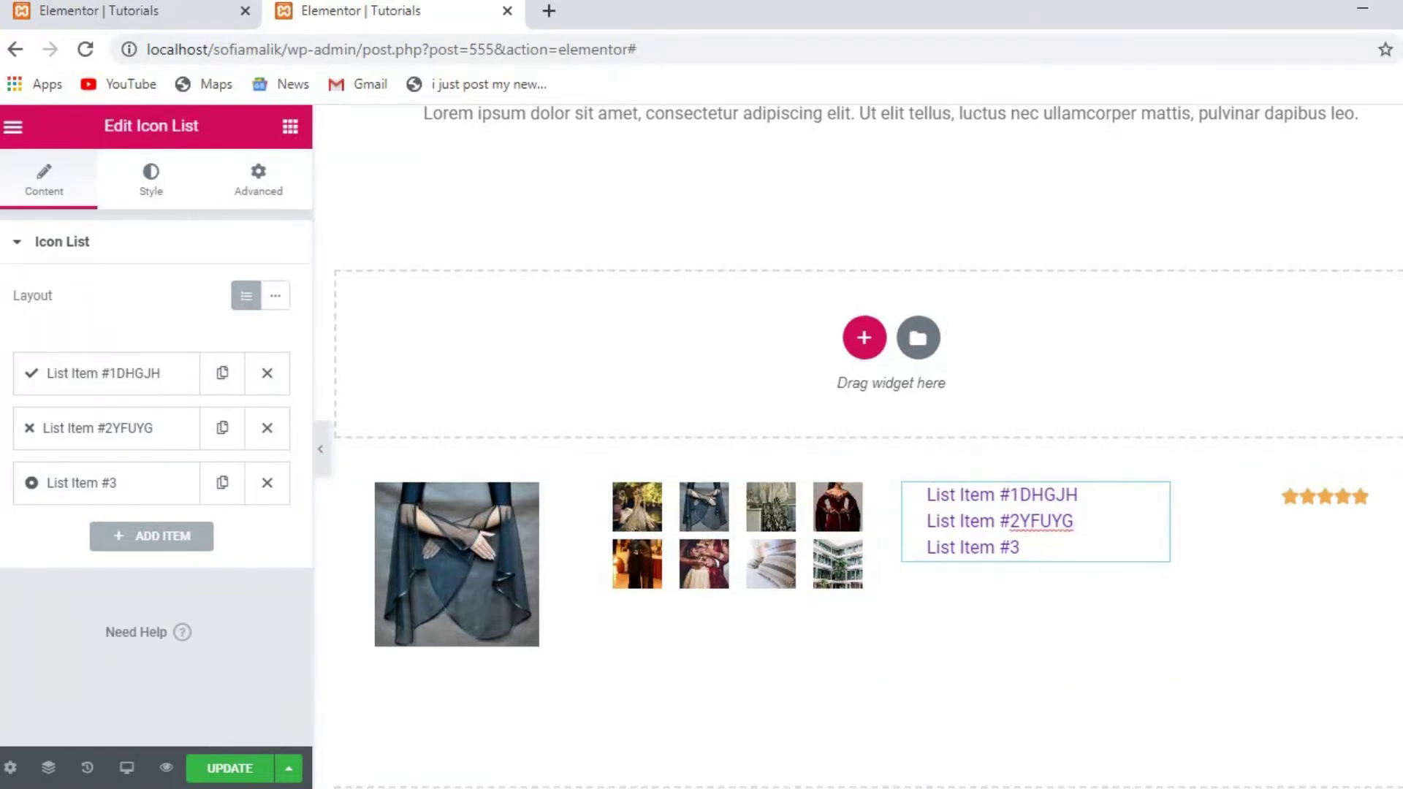
- Open the structure choices for a new section below the four-column section
scroll(852, 448, "down", 3)
scroll(991, 592, "down", 1)
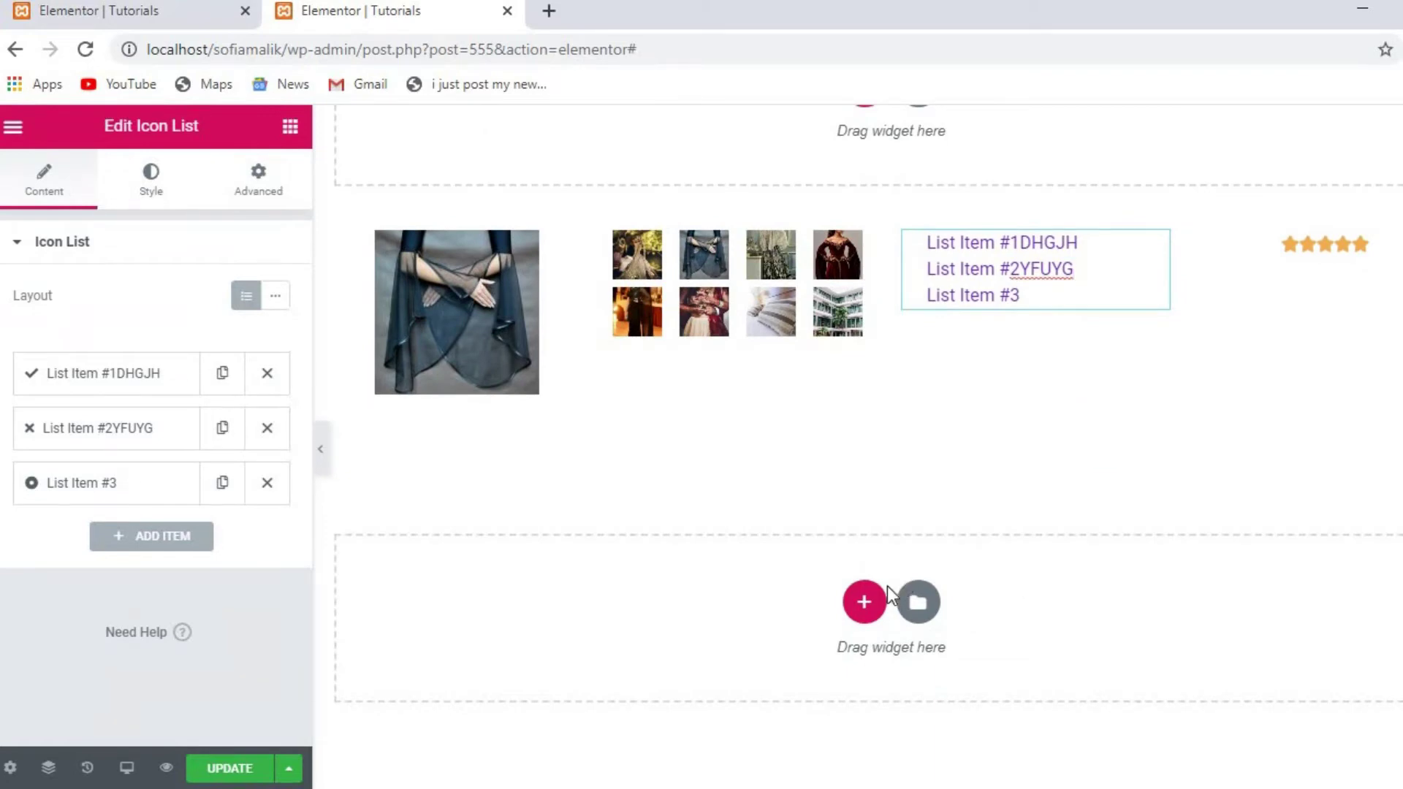
left_click(862, 604)
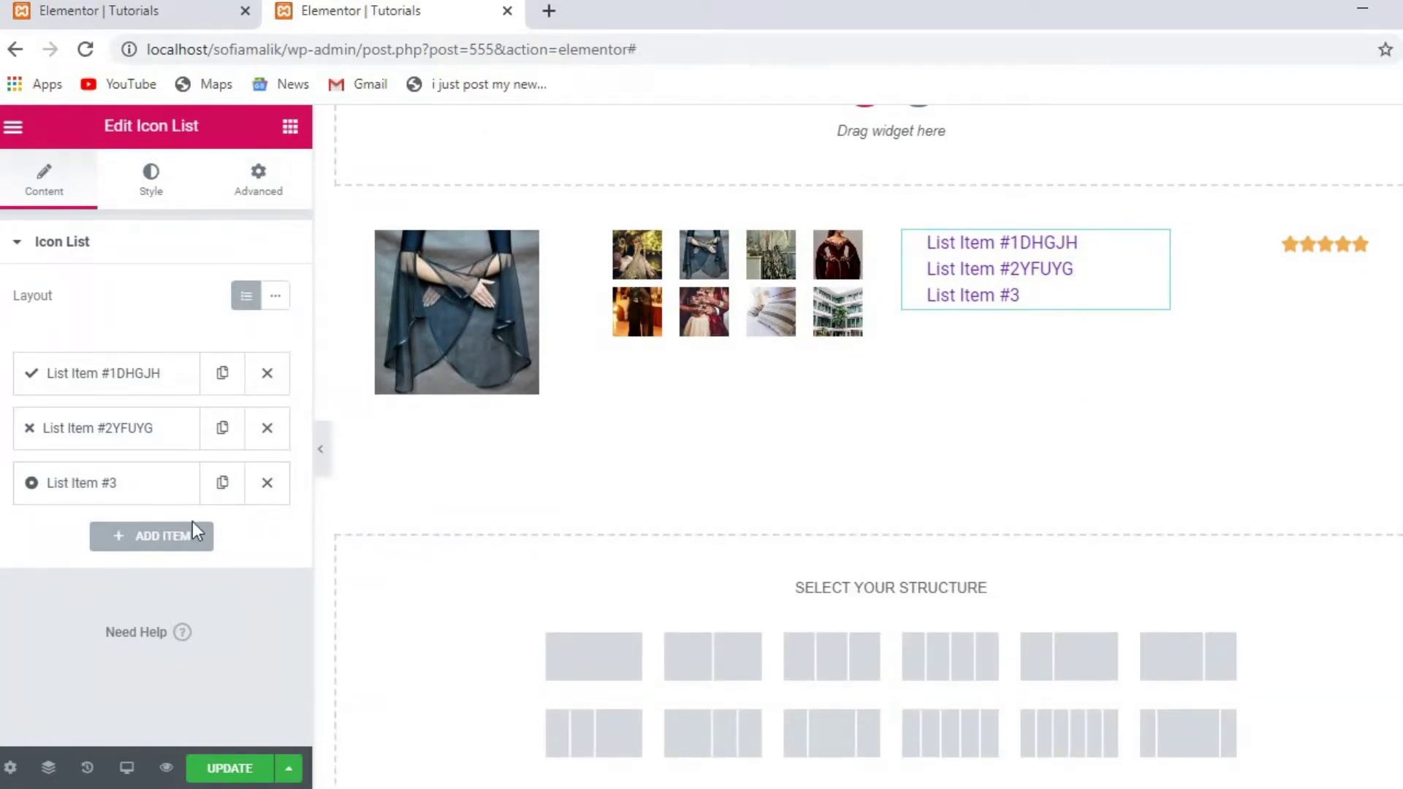
- Add a fourth item to the icon list and try the Inline layout, restoring the Default layout
left_click(177, 541)
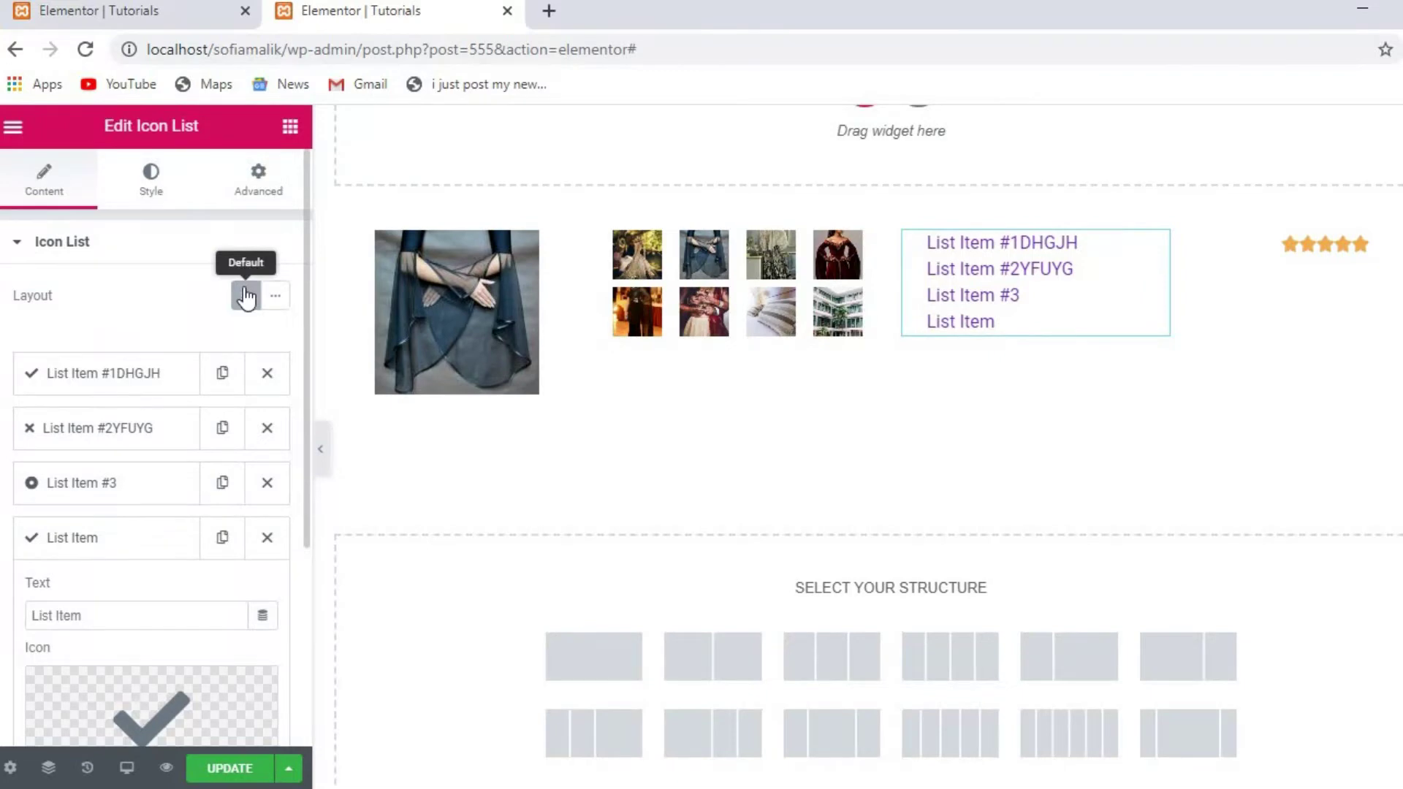
left_click(279, 298)
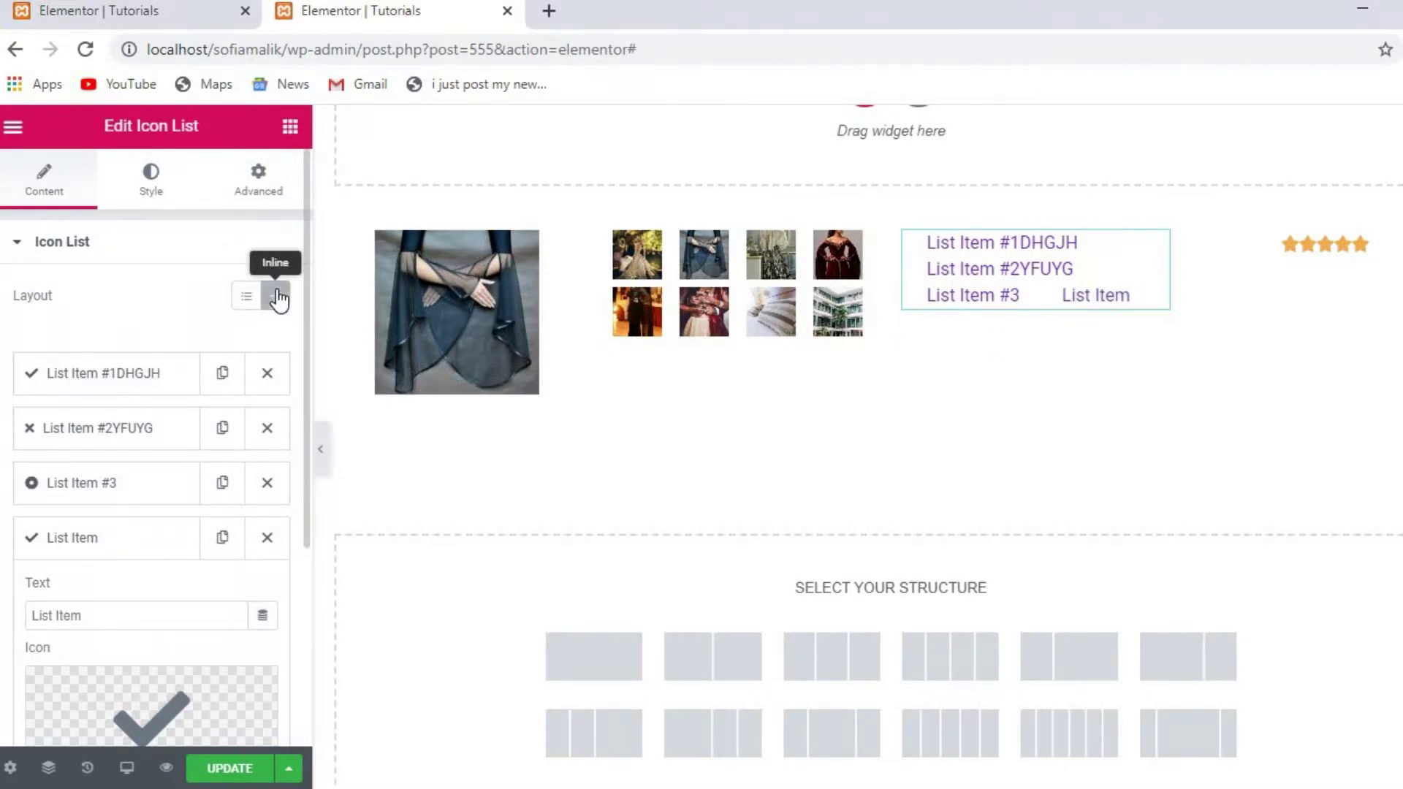
left_click(243, 298)
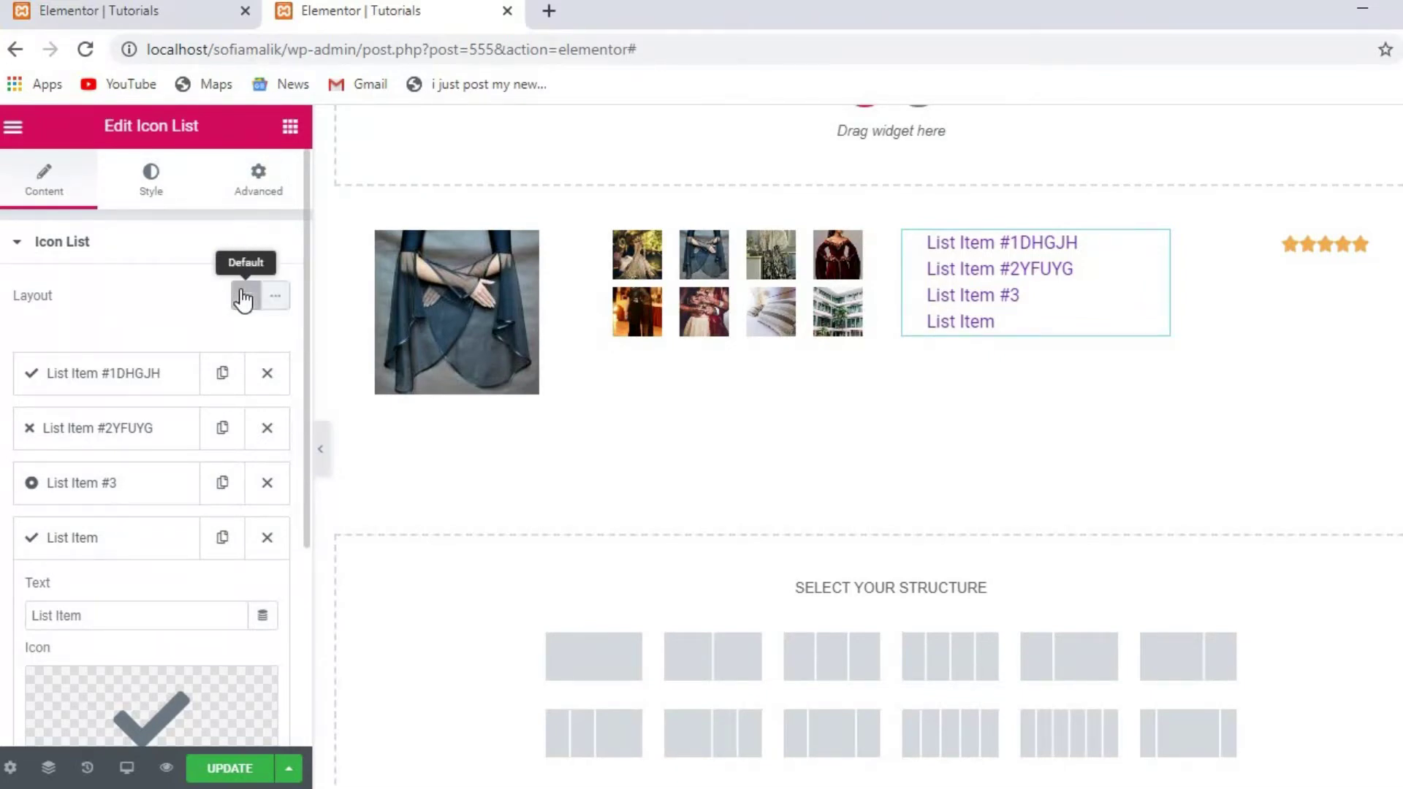
- Insert a new section with six equal columns below the four-column section
left_click(290, 130)
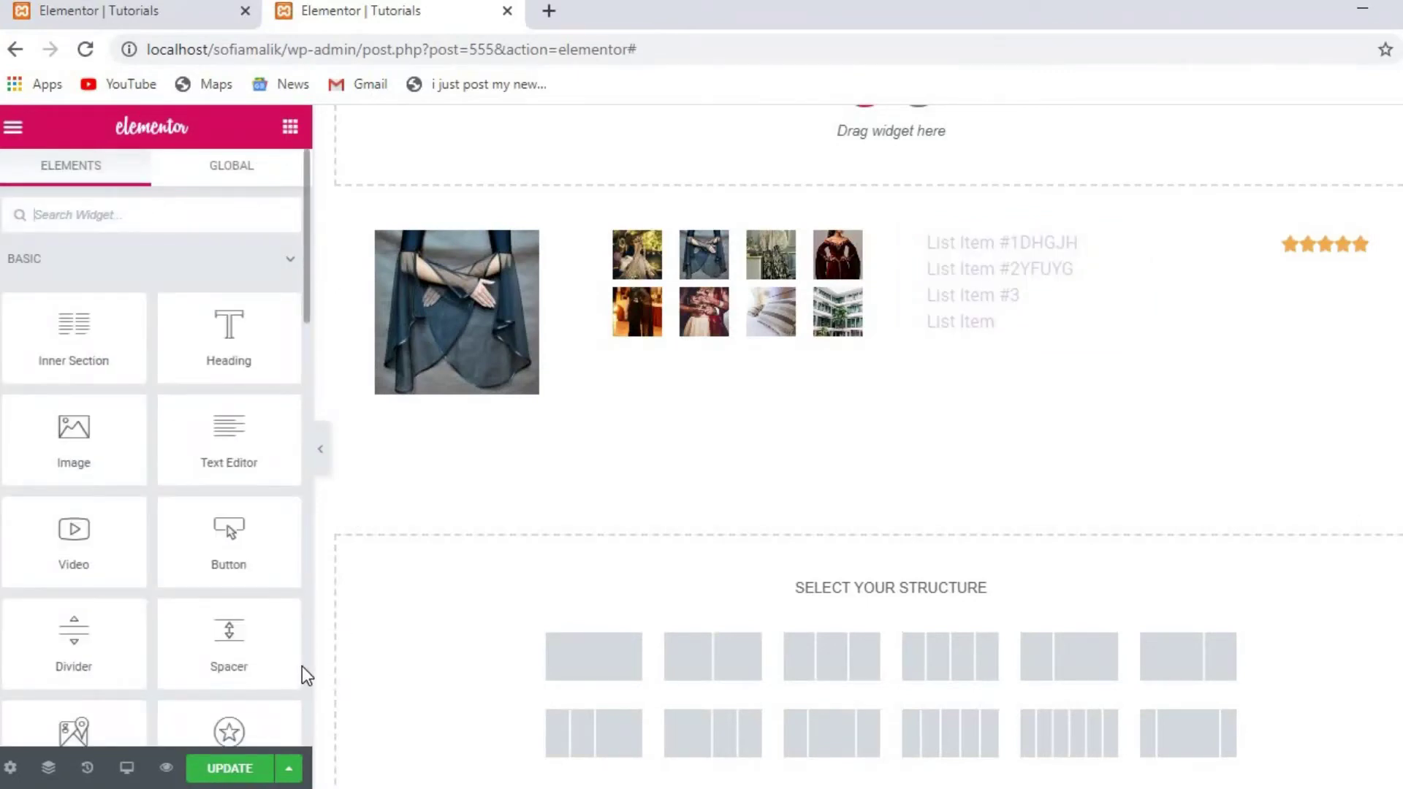
scroll(302, 666, "down", 7)
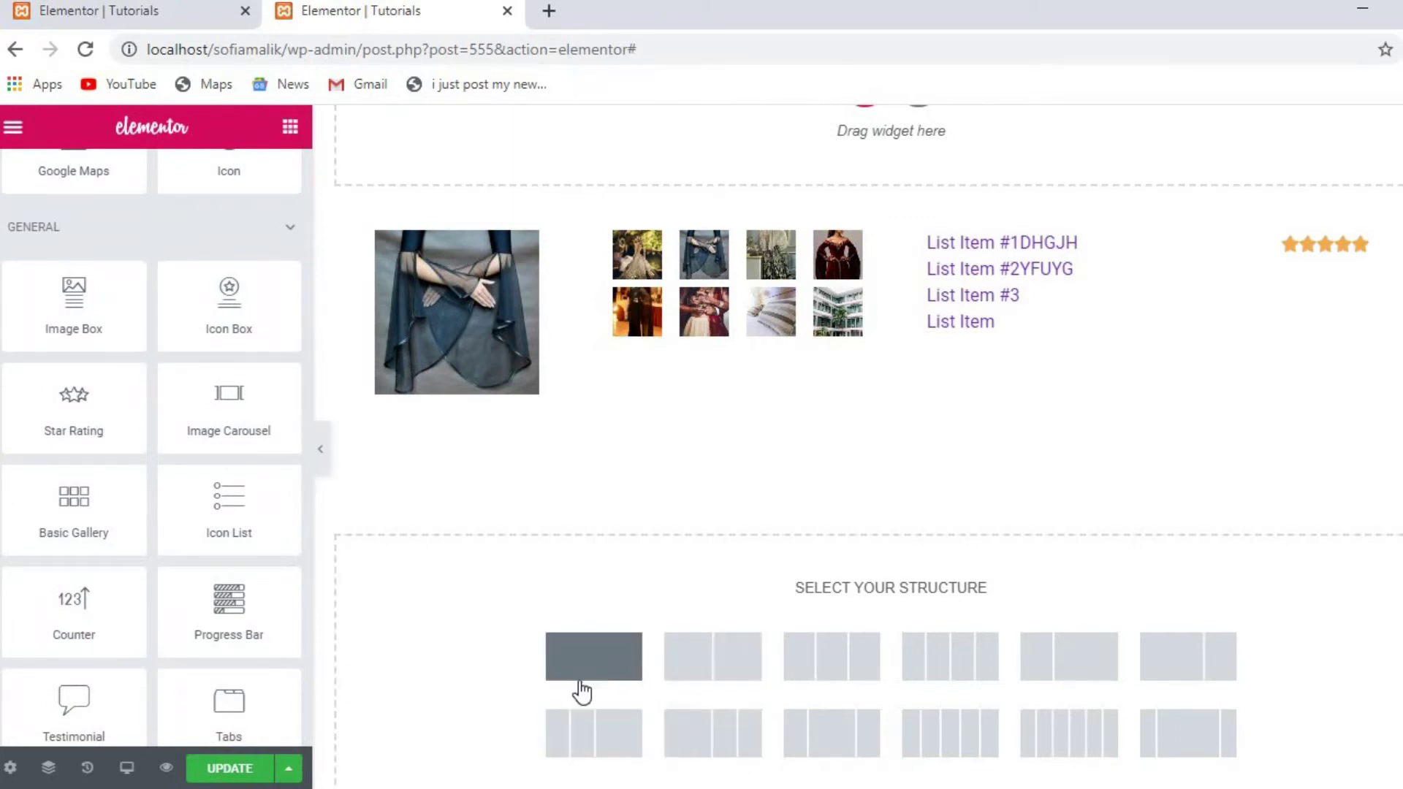
left_click(1059, 734)
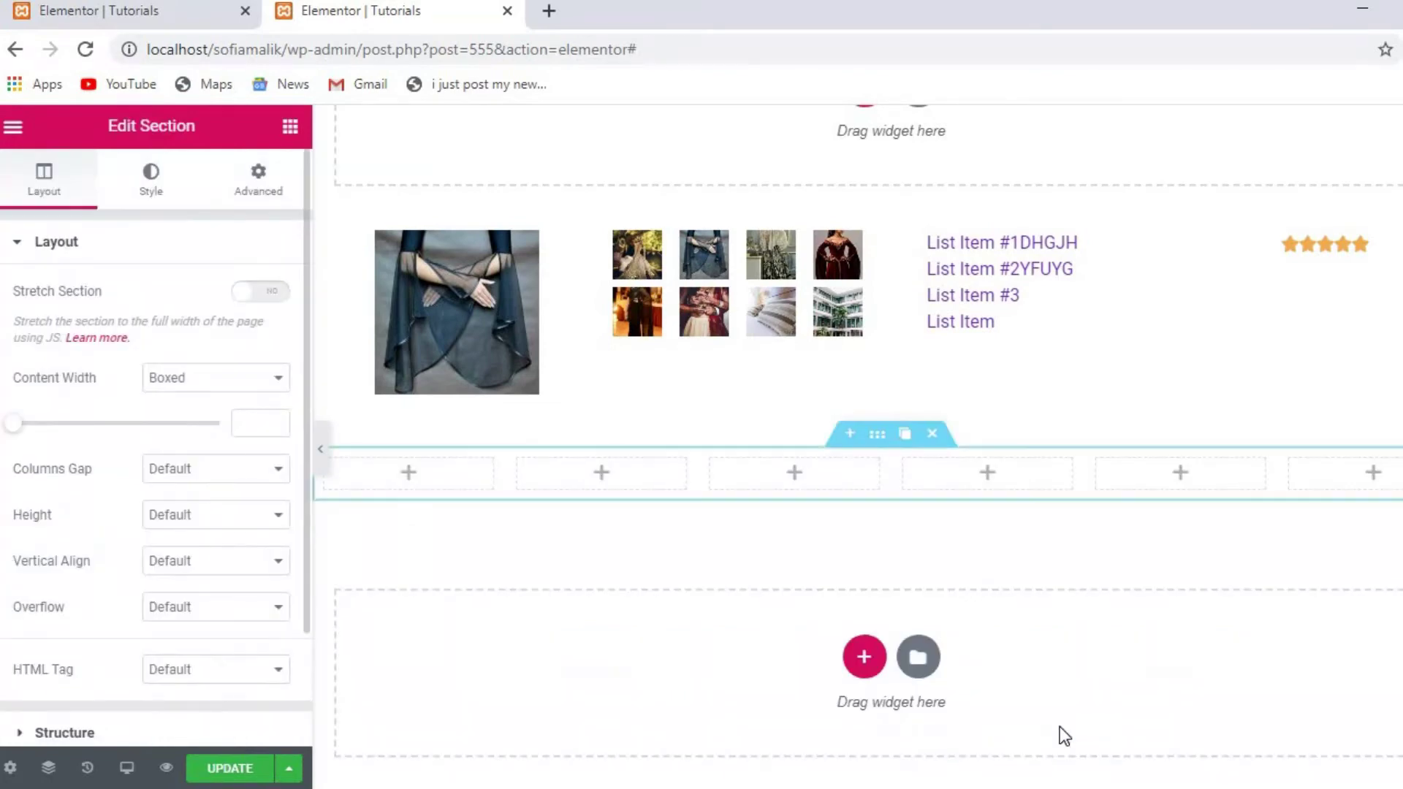
- Add a Counter widget to the first column of the six-column section and set its separator to Dot
left_click(290, 128)
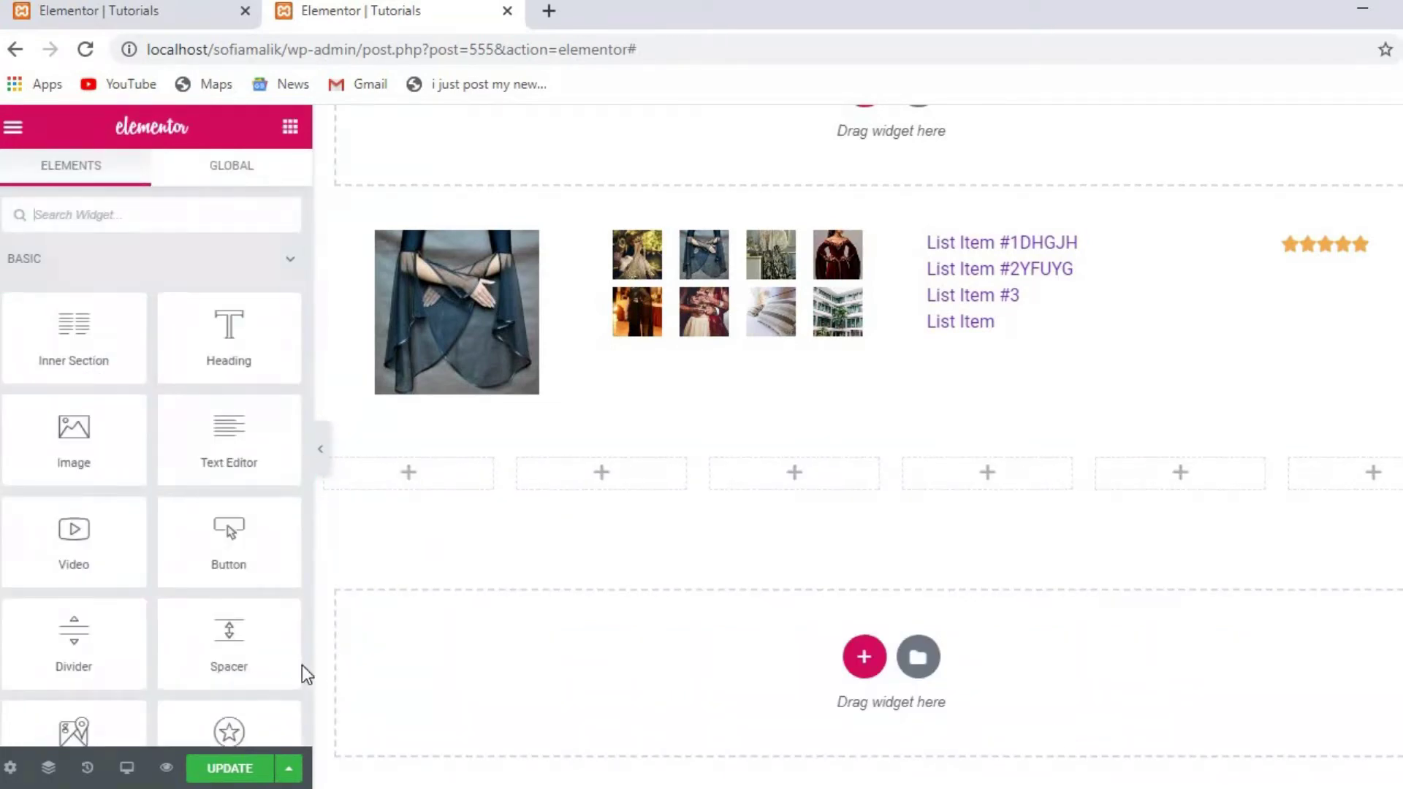
scroll(302, 656, "down", 7)
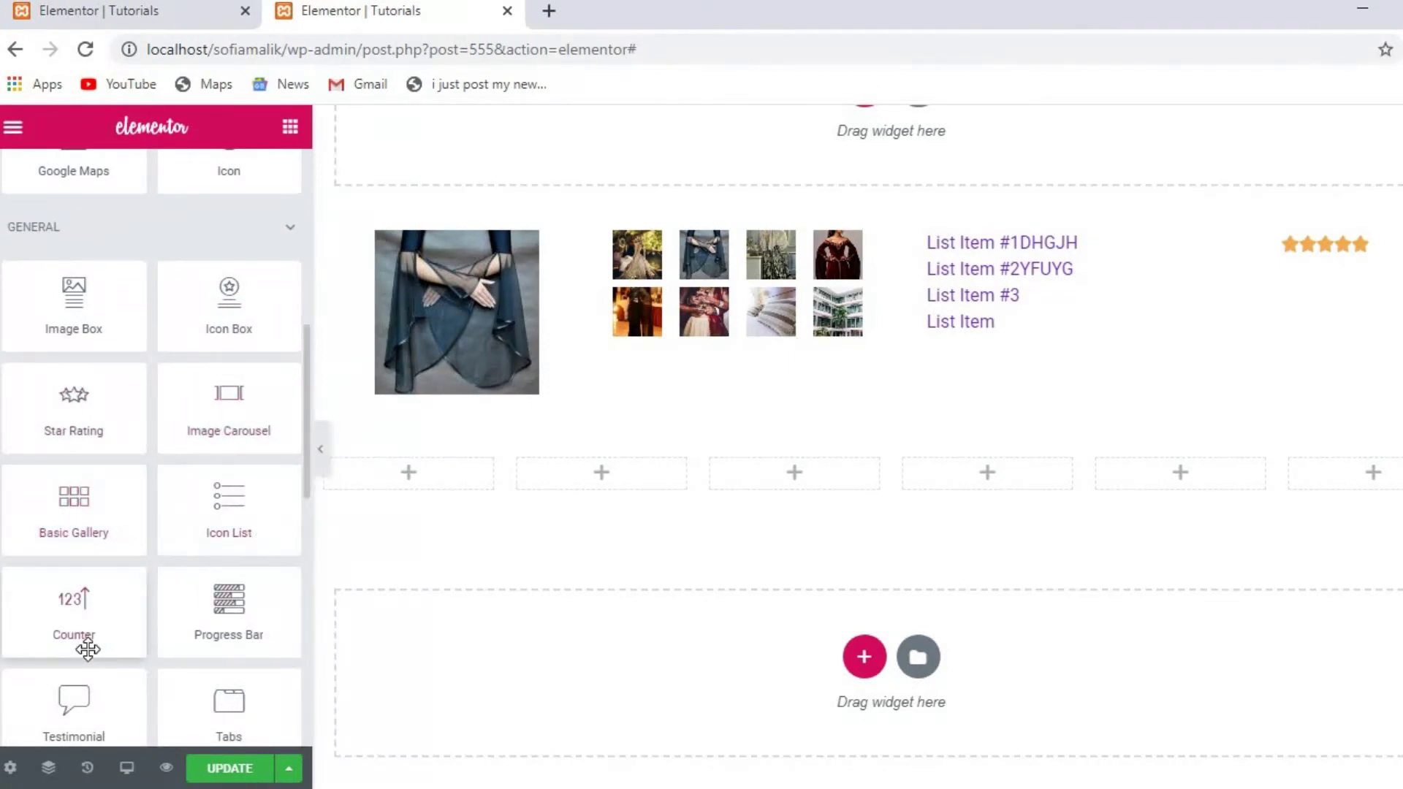
left_click_drag(81, 626, 441, 489)
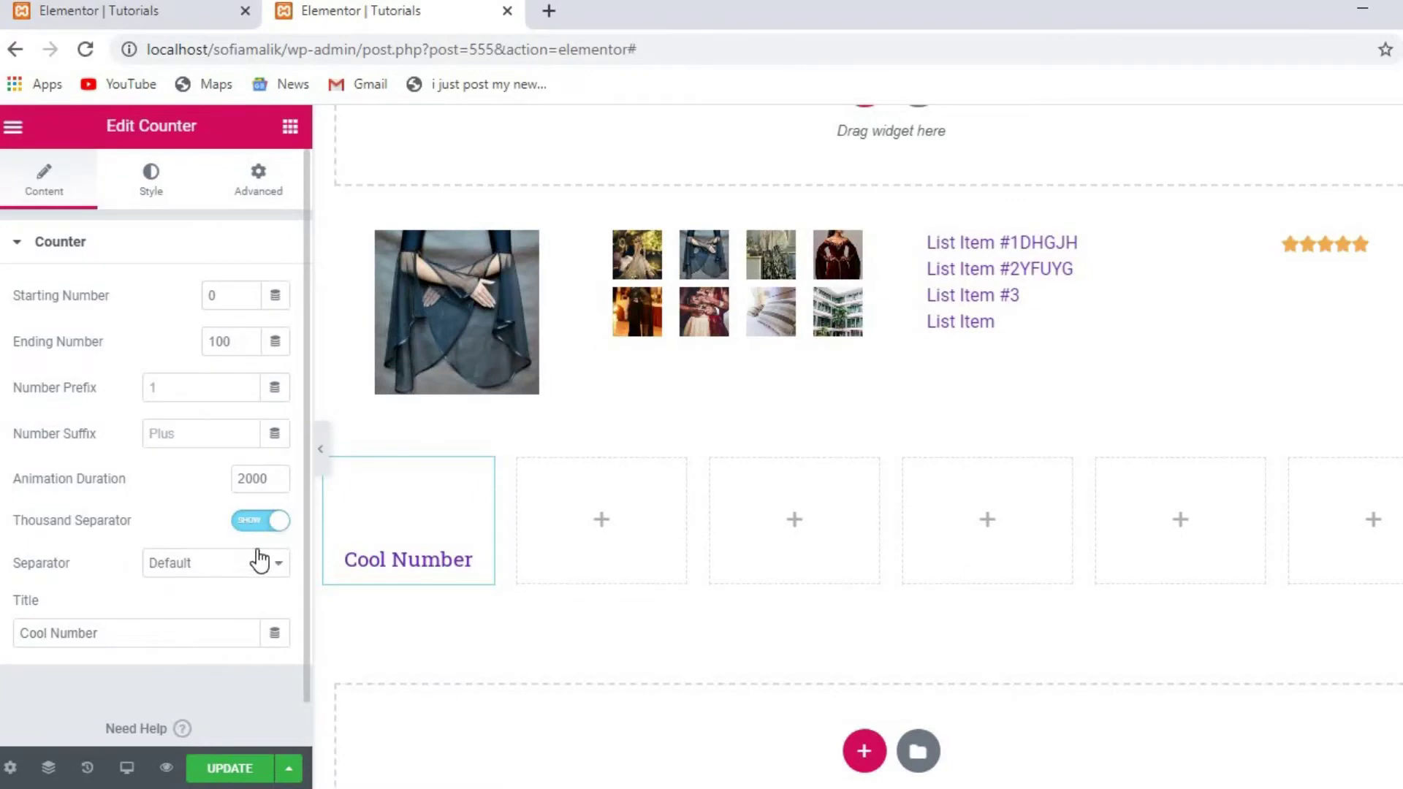
left_click(279, 566)
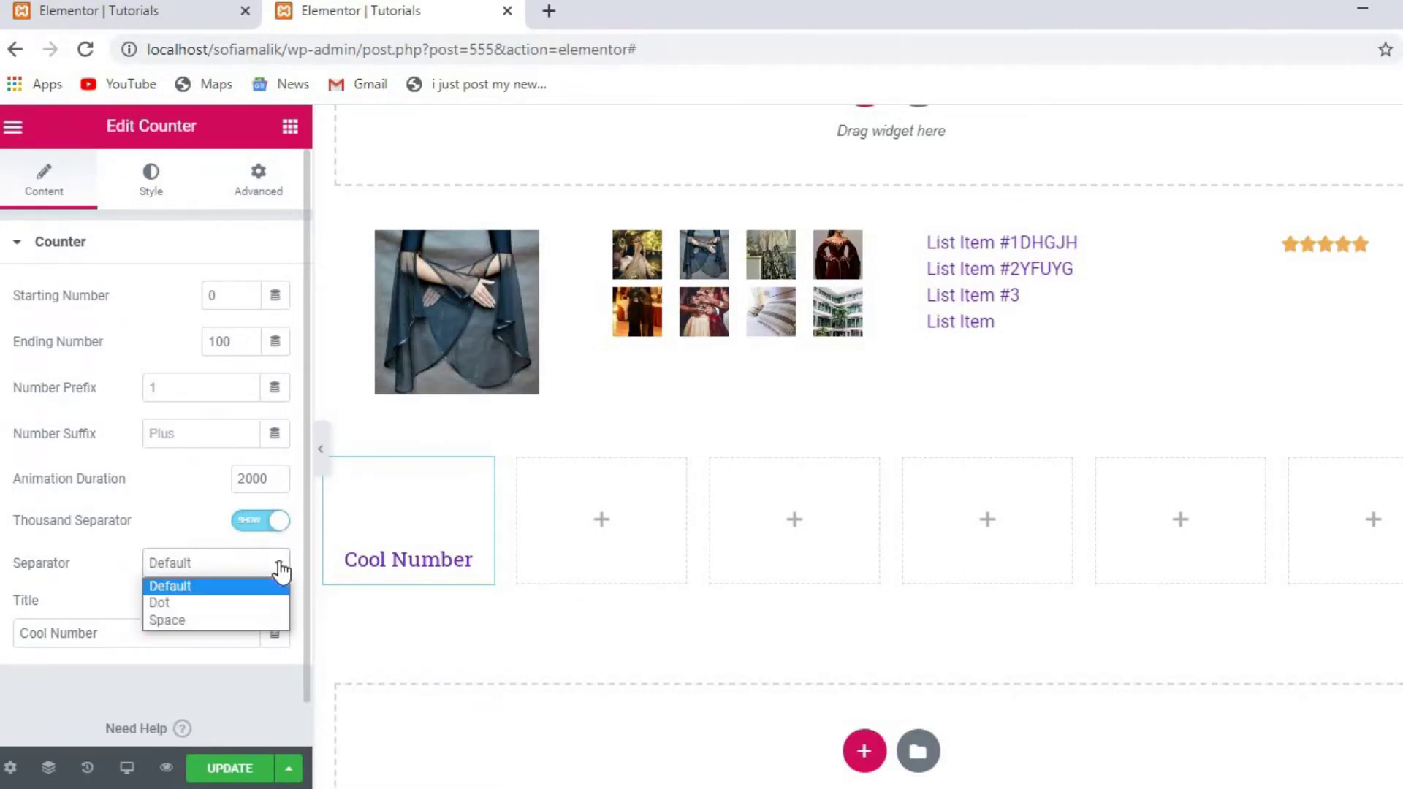
left_click(163, 602)
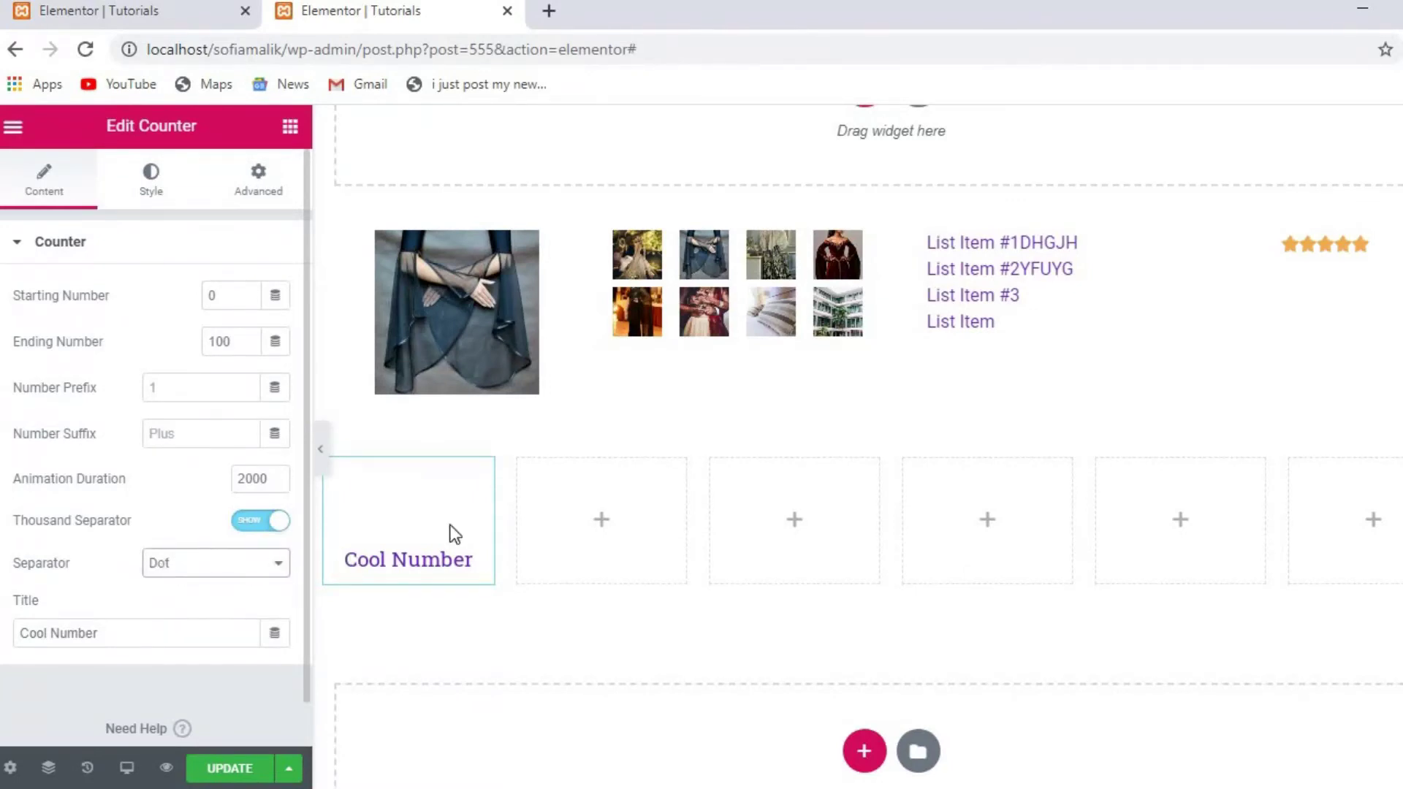
- Try to clear the counter's title directly on the page canvas, and dismiss the Dynamic Content pop-up
triple_click(470, 559)
key("BackSpace")
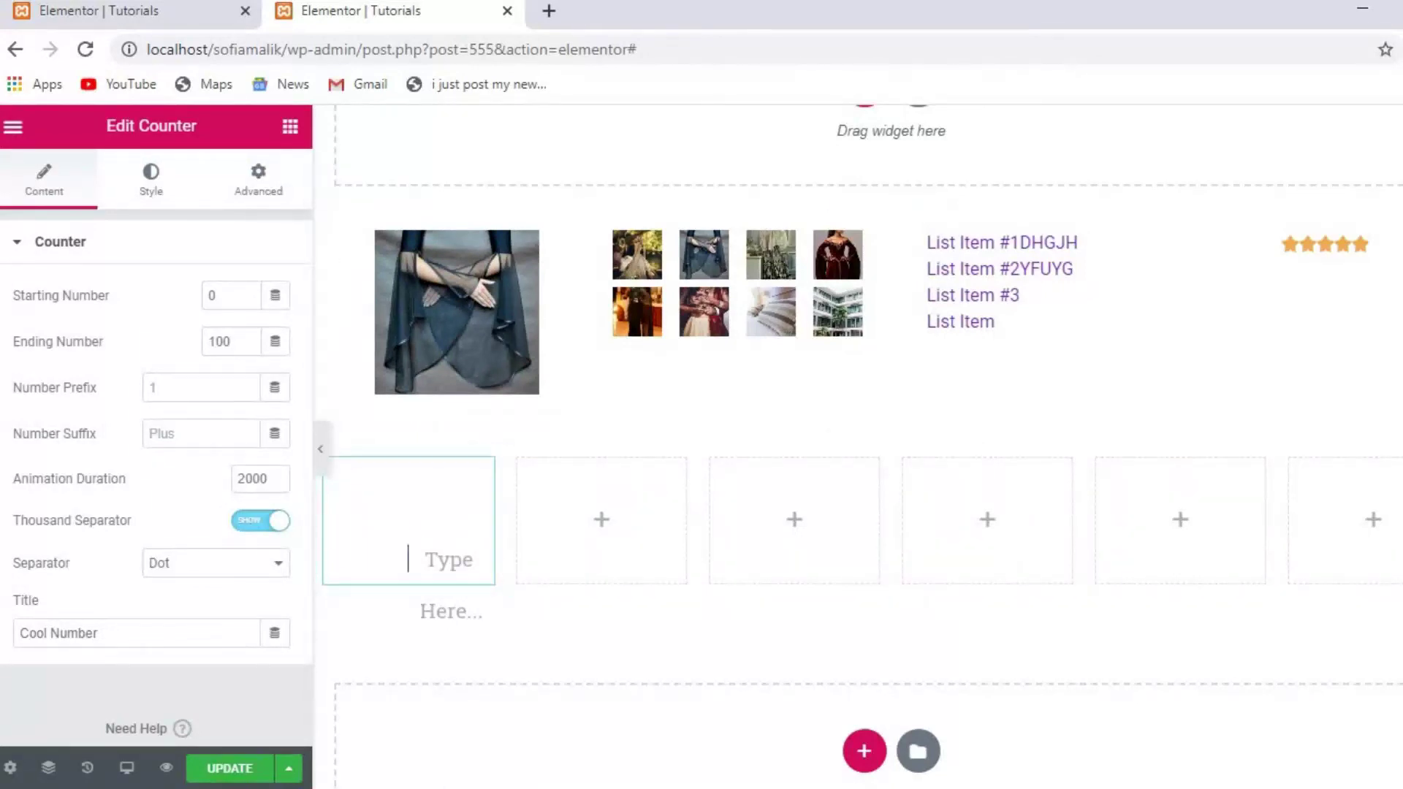
left_click(274, 645)
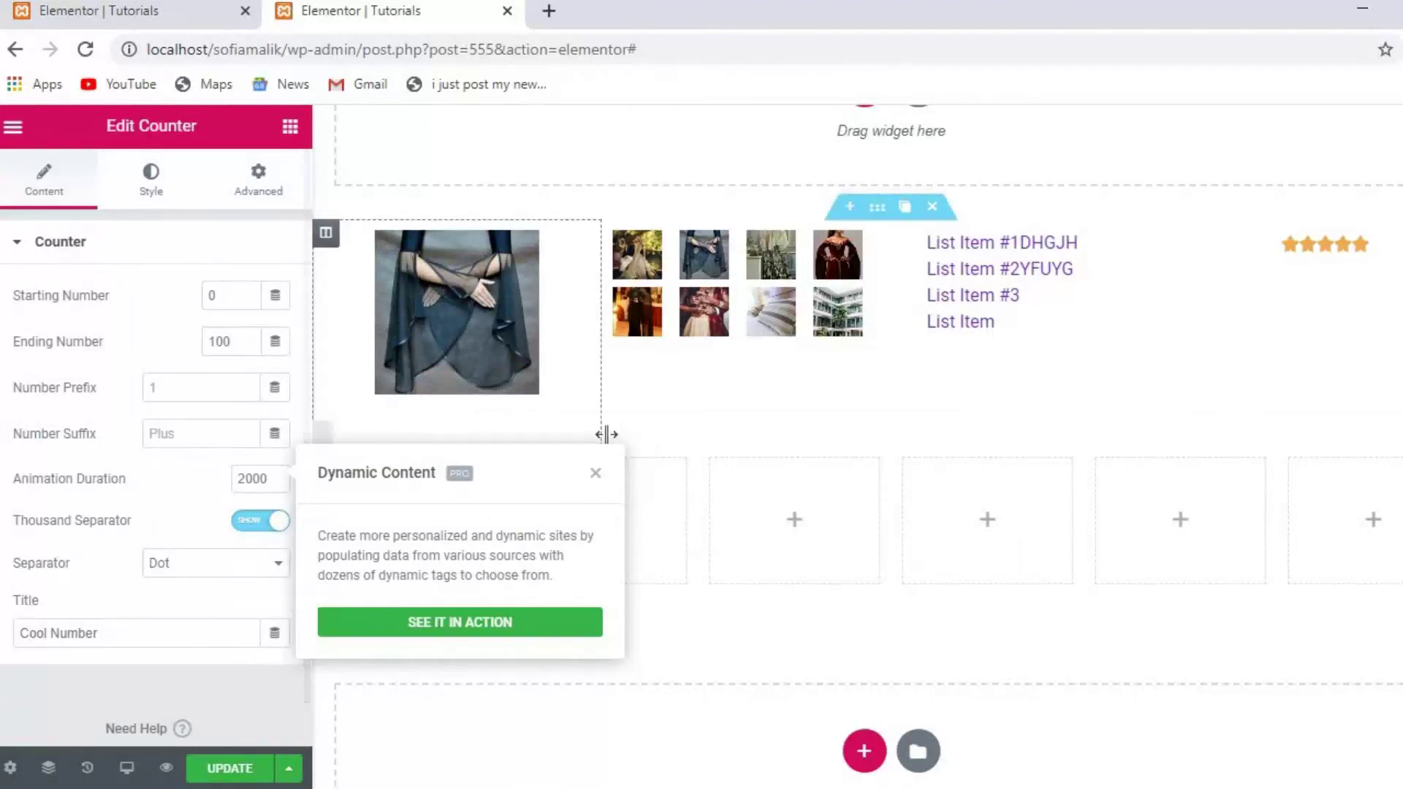
left_click(596, 479)
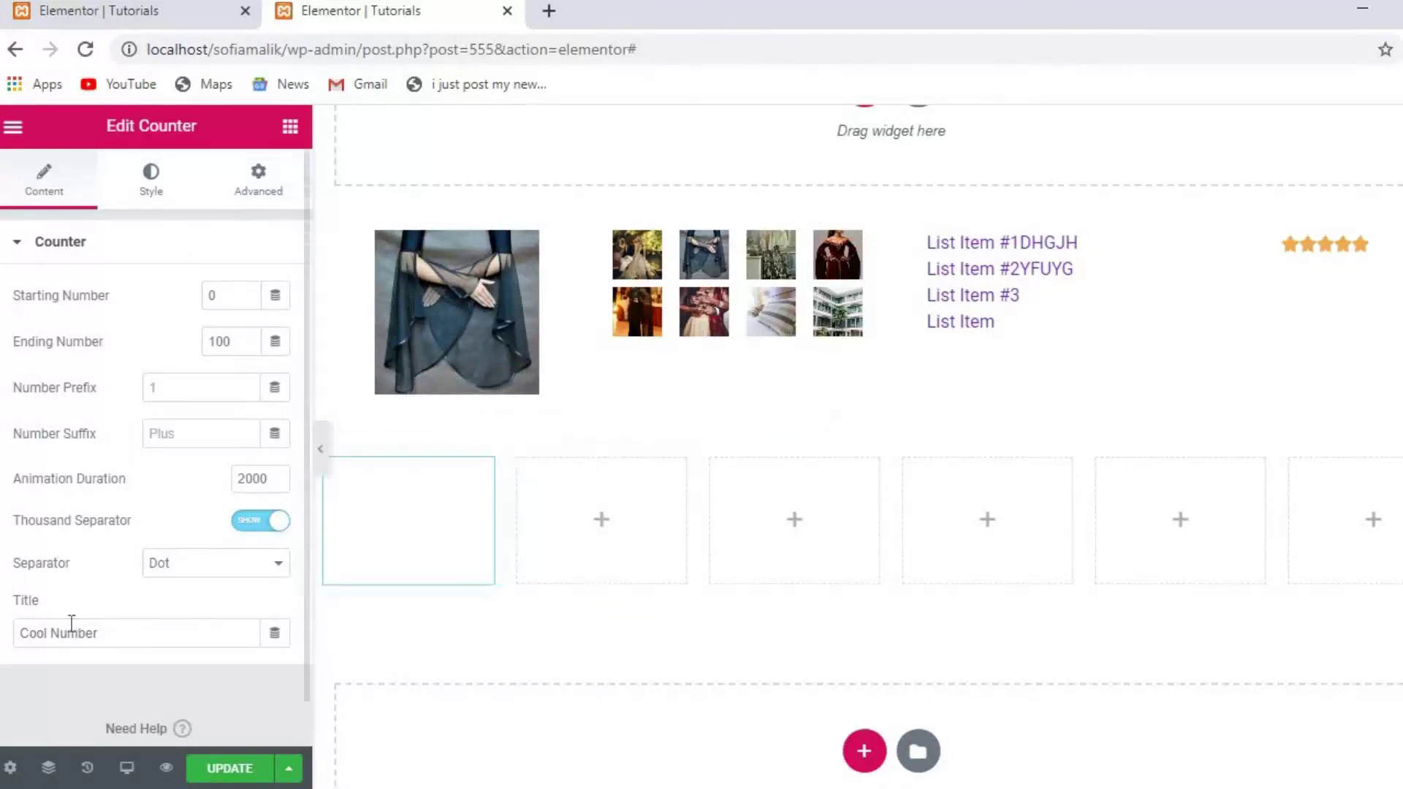
- Change the counter's title to "CooL NUMBERS" in the widget settings
left_click(96, 633)
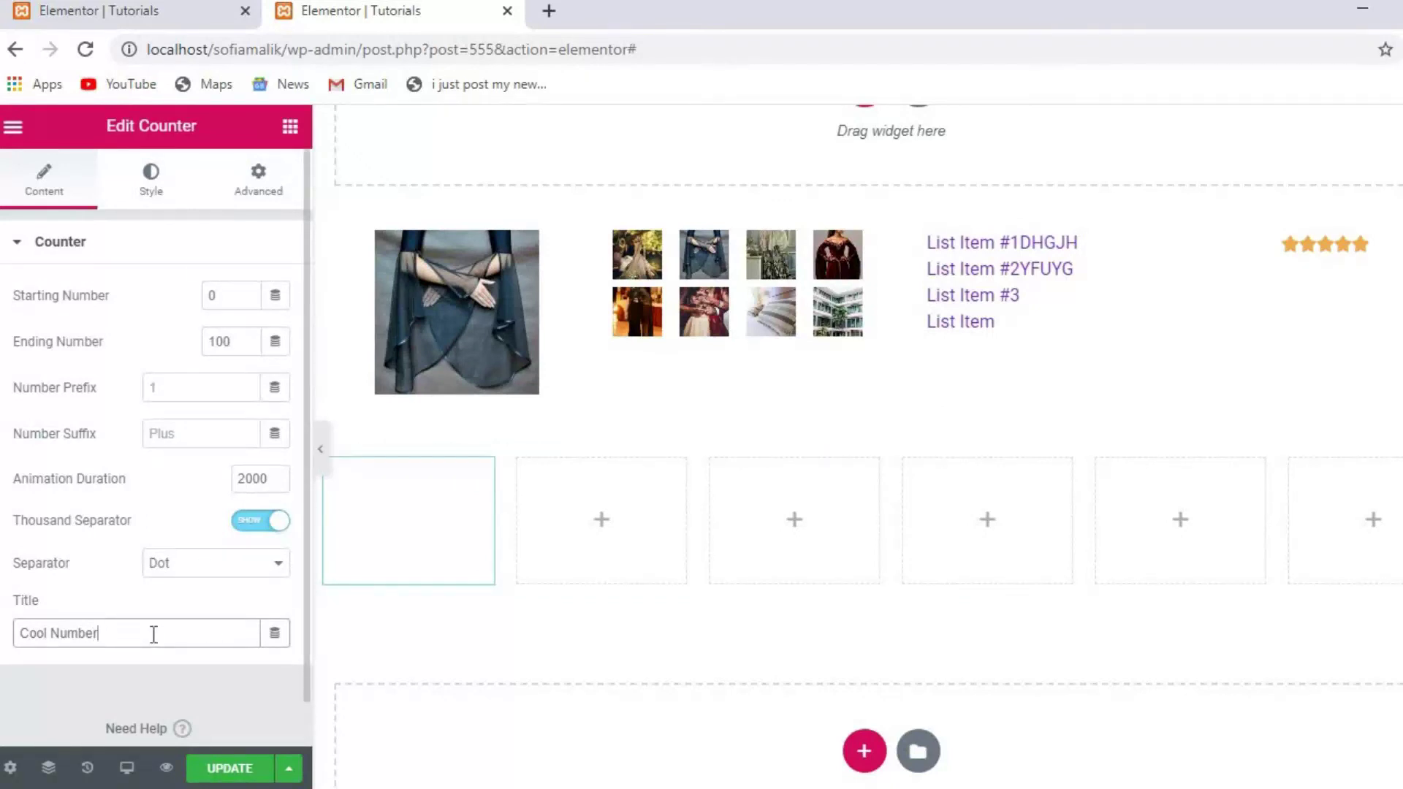
key("BackSpace")
key("BackSpace")
key("BackSpace")
key("BackSpace")
key("BackSpace")
key("BackSpace")
key("BackSpace")
key("BackSpace")
type("NUM")
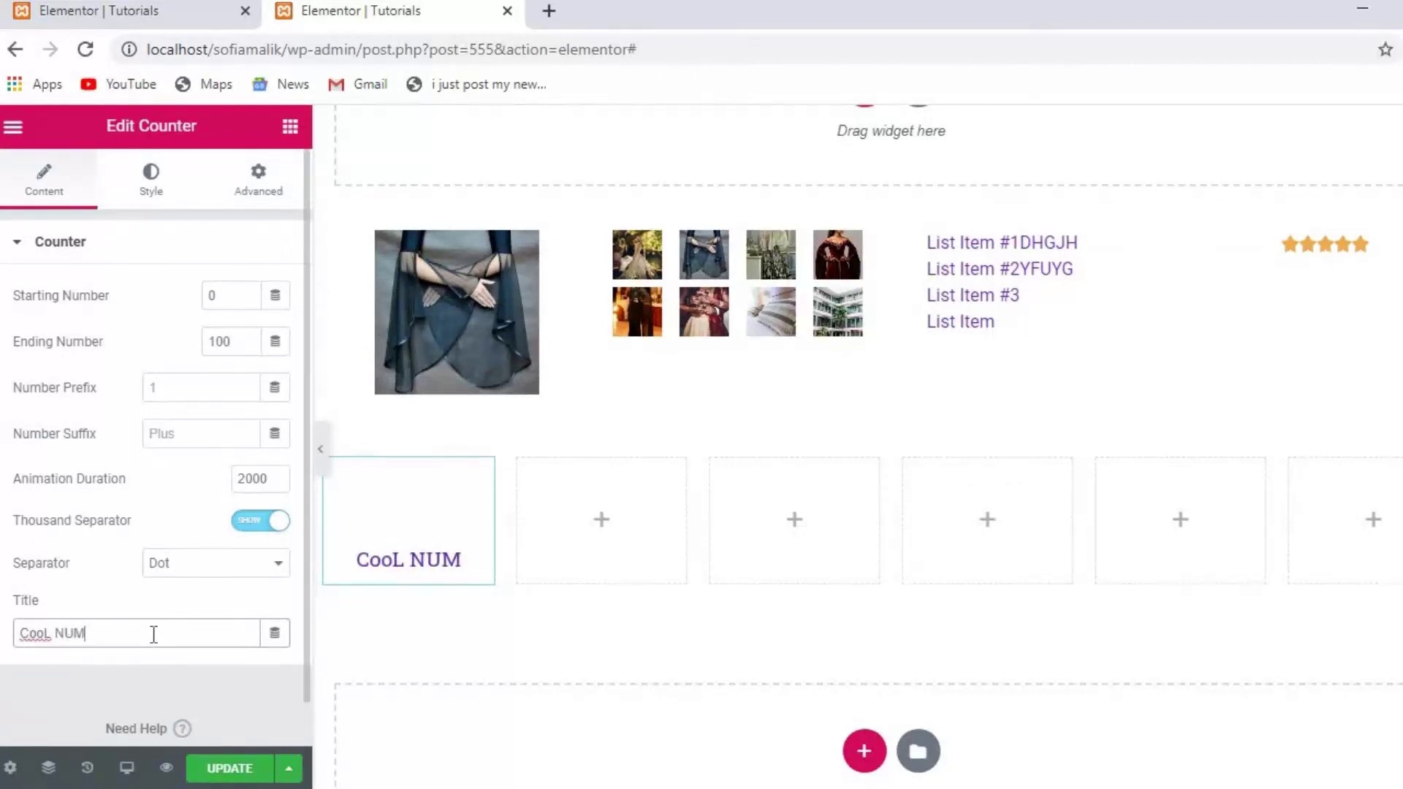
type("BERS")
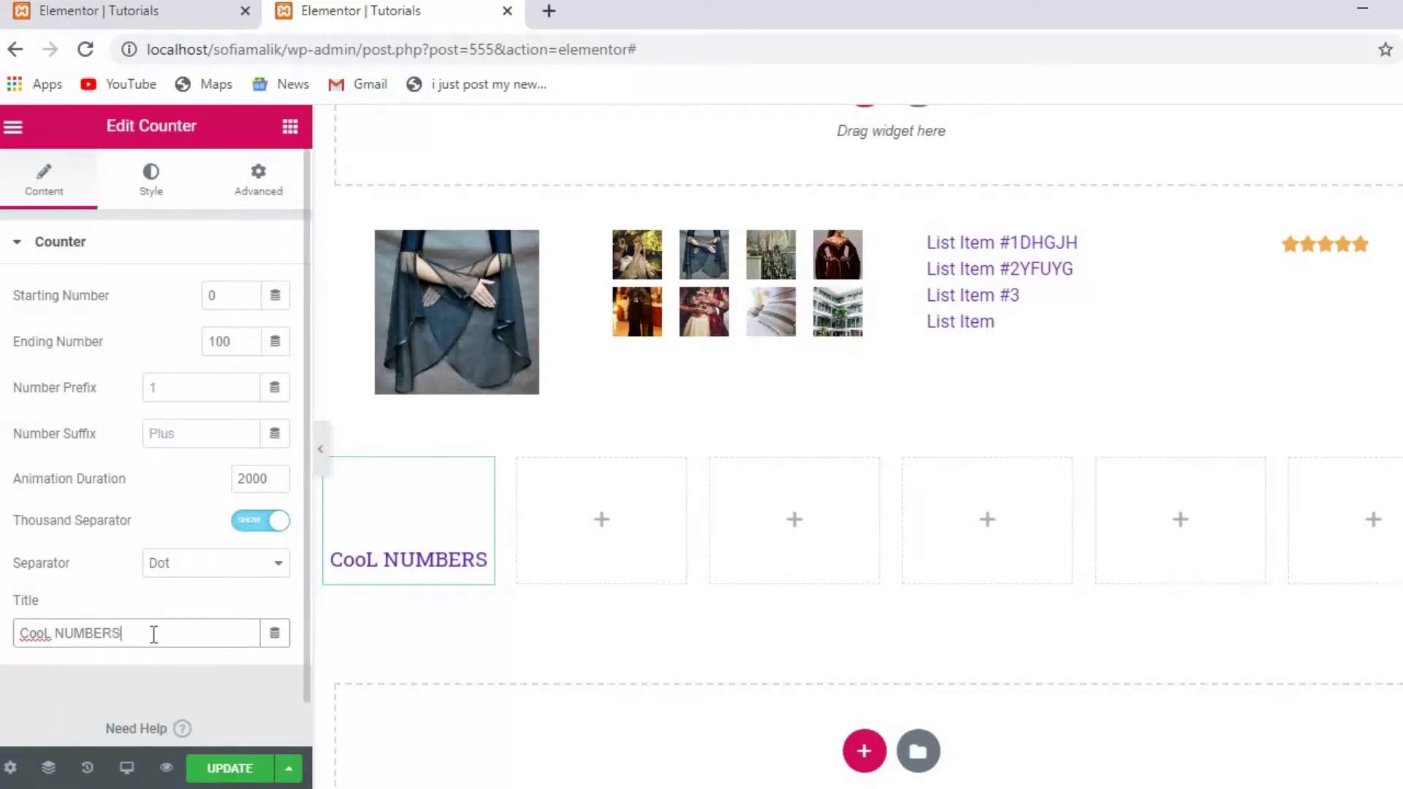
- Try to erase the "CooL NUMBERS" title directly on the page canvas
left_click(395, 570)
key("ctrl+a")
key("BackSpace")
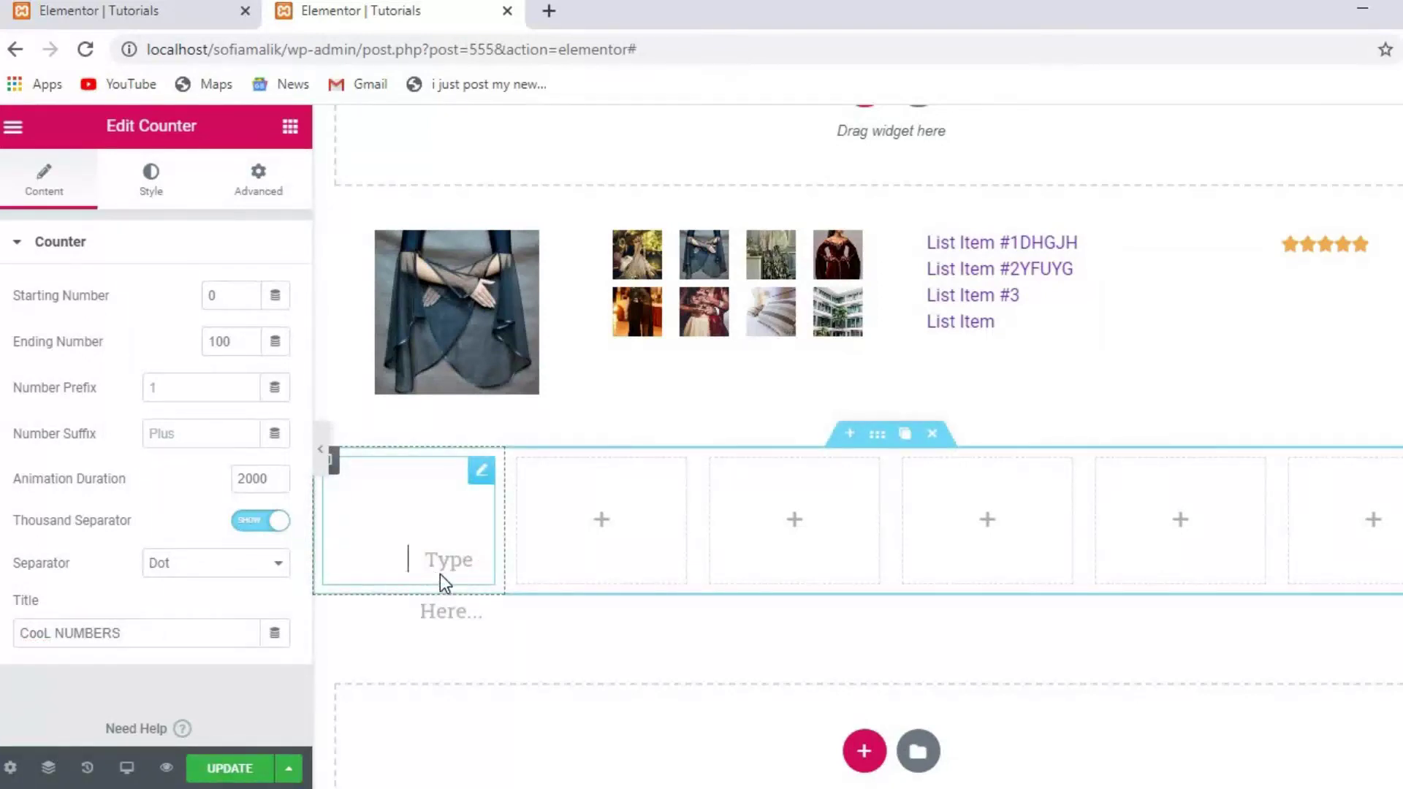
- Set the counter's ending number to 98
left_click(175, 624)
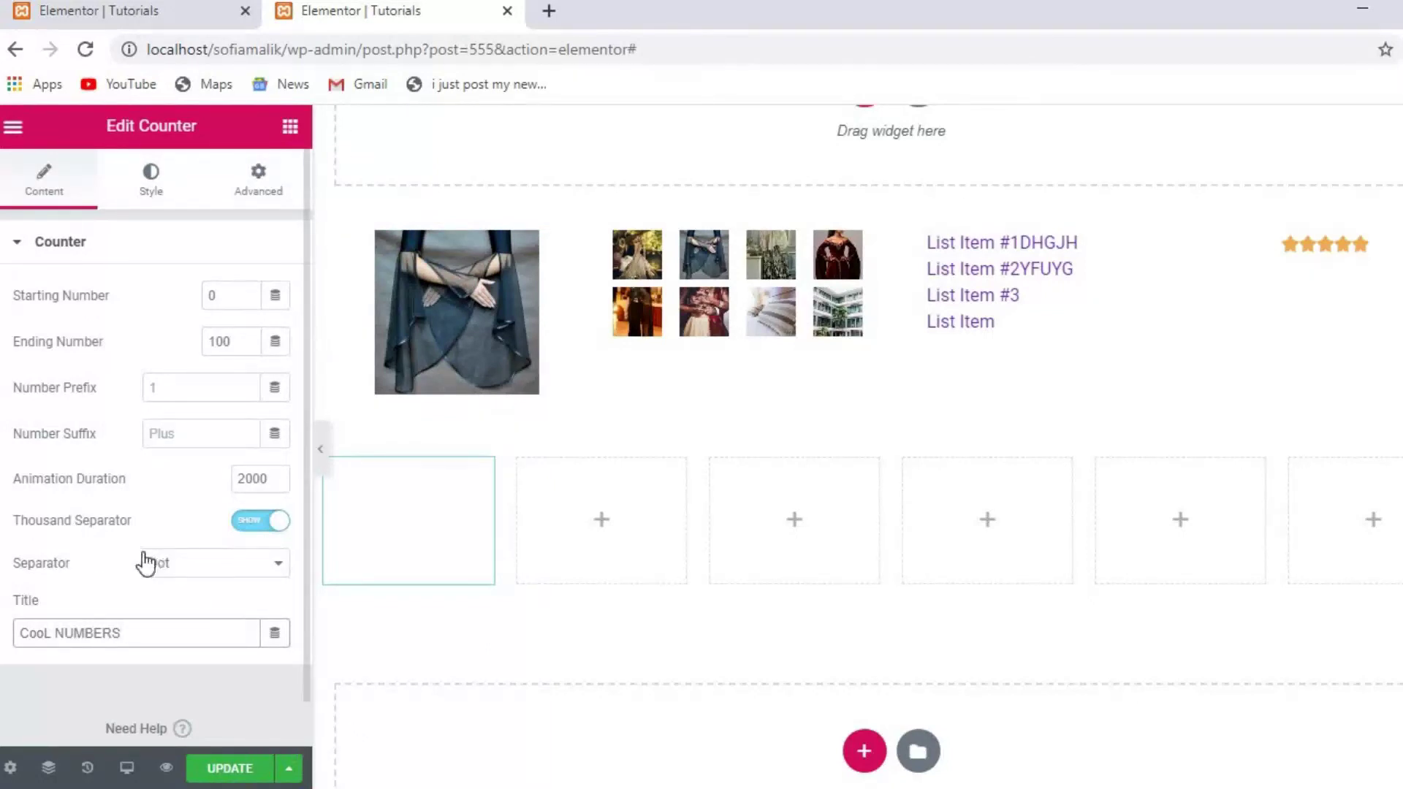
left_click(244, 348)
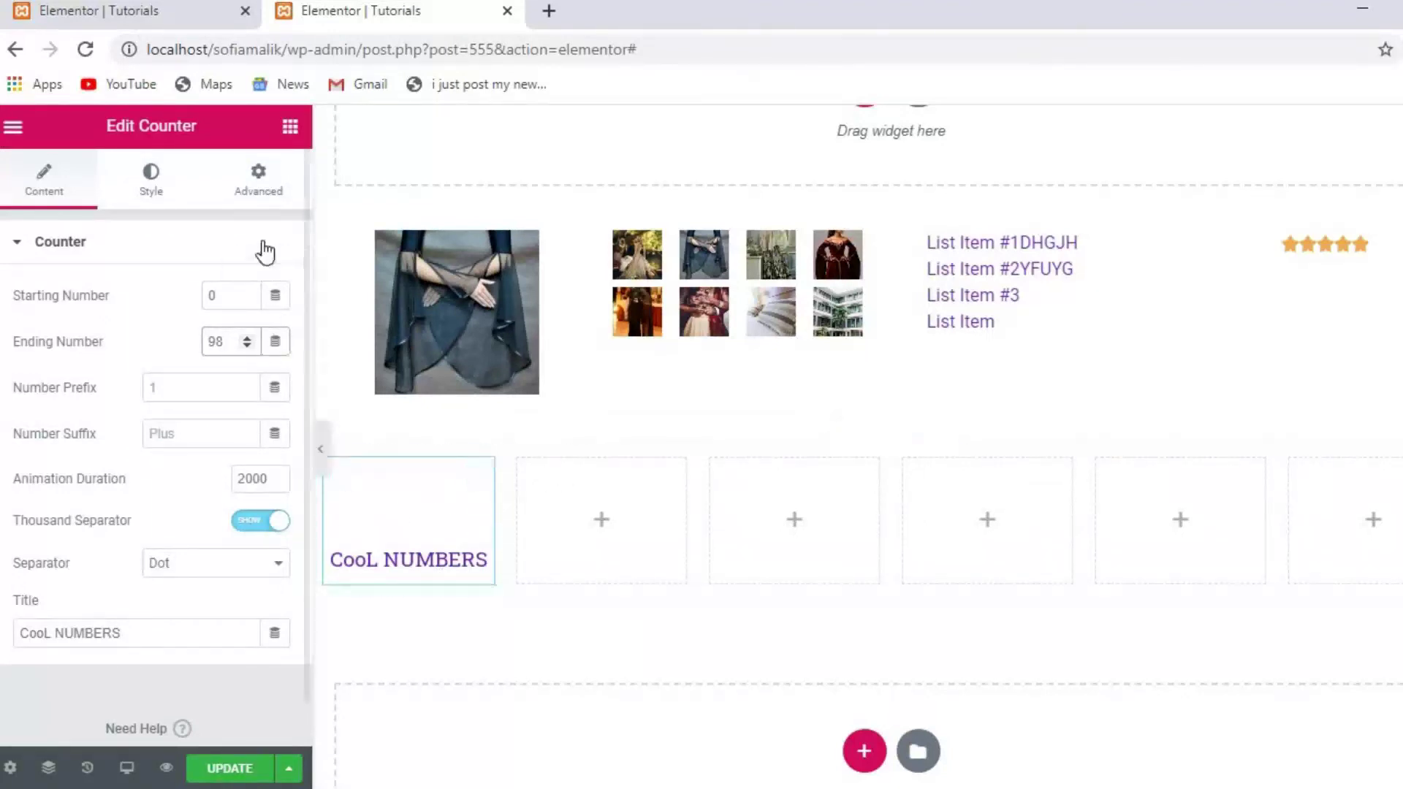
- Add a Progress Bar widget from the General widgets to the sixth column of the new section
left_click(290, 127)
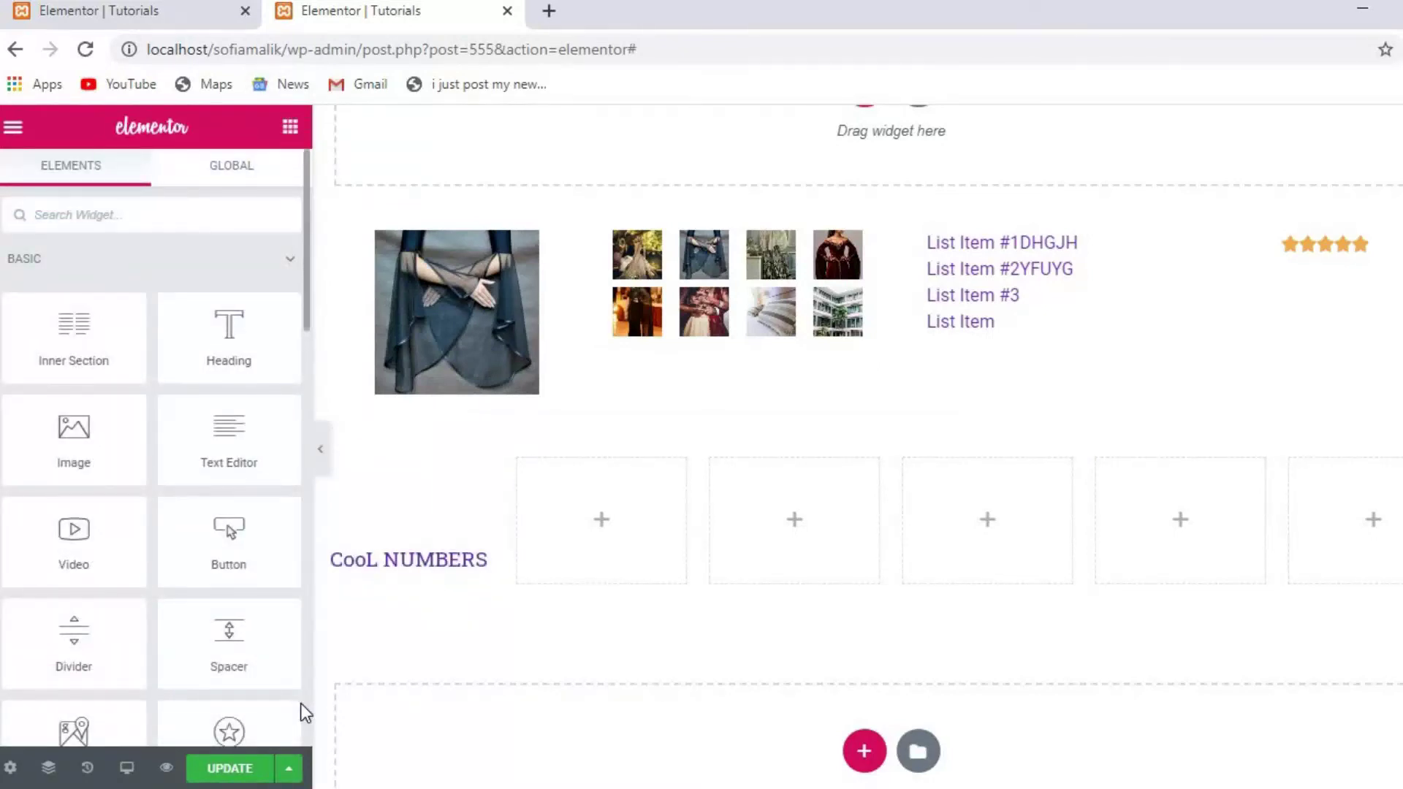
scroll(300, 703, "down", 8)
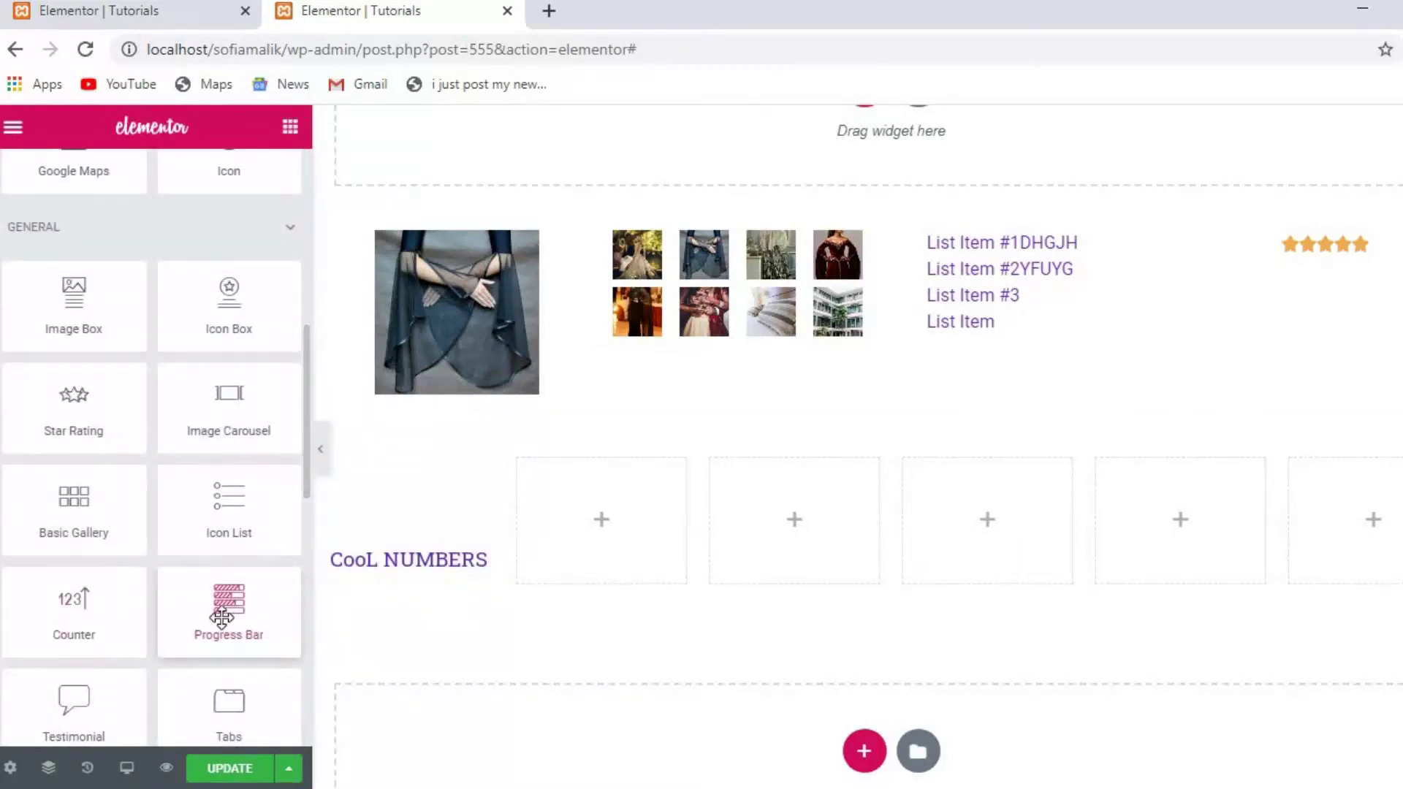
left_click_drag(214, 610, 1341, 538)
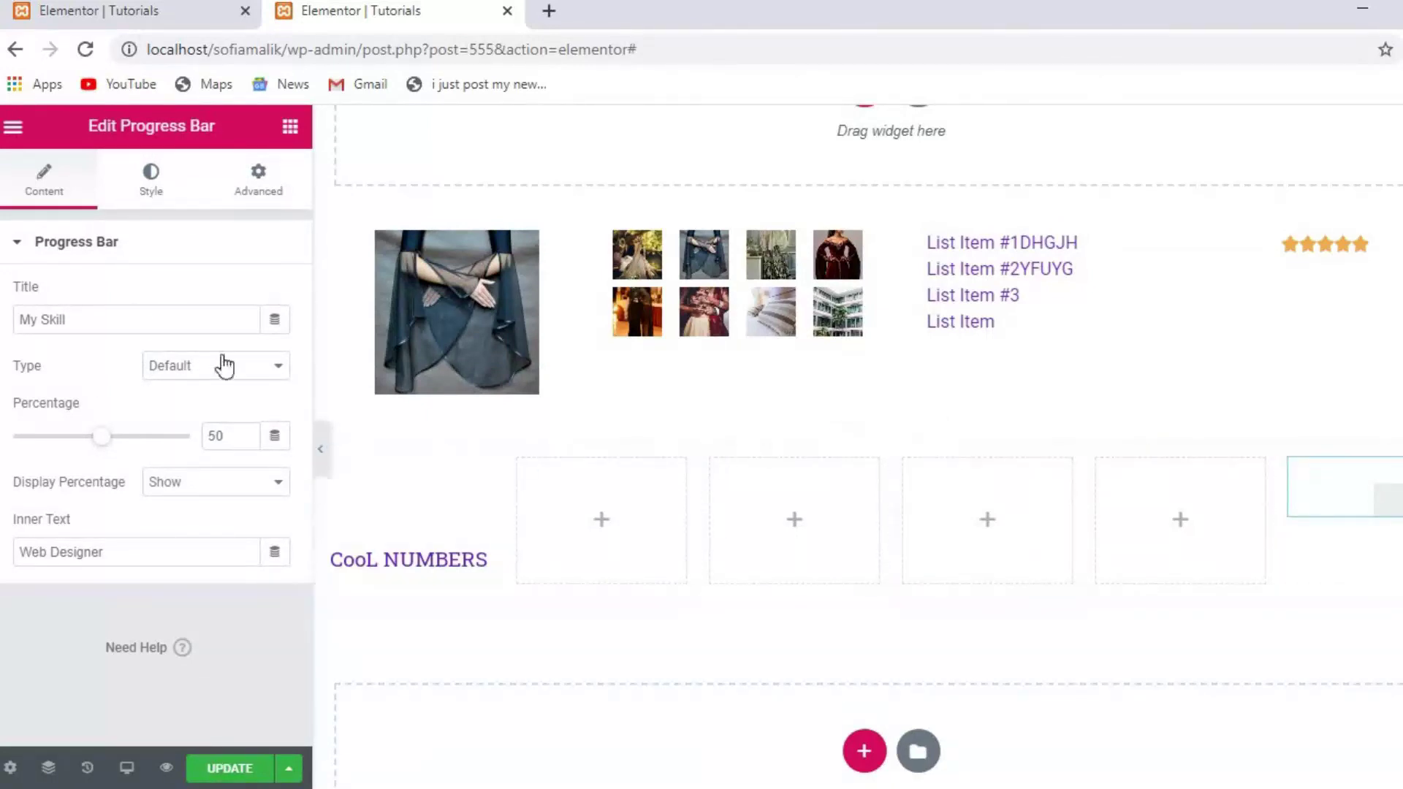
- Try the Success, Warning and Info types on the progress bar, and leave its type set to Success
left_click(281, 378)
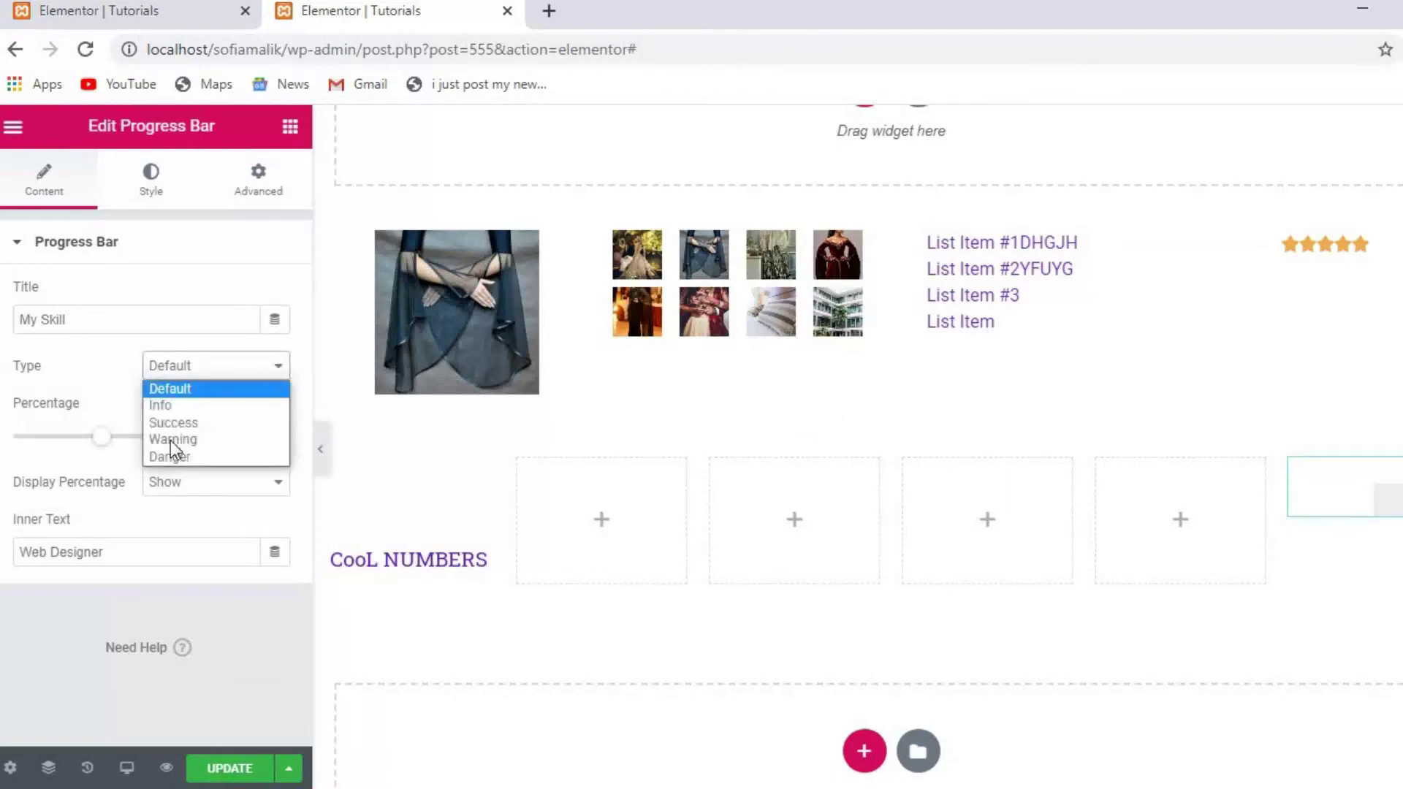
left_click(172, 423)
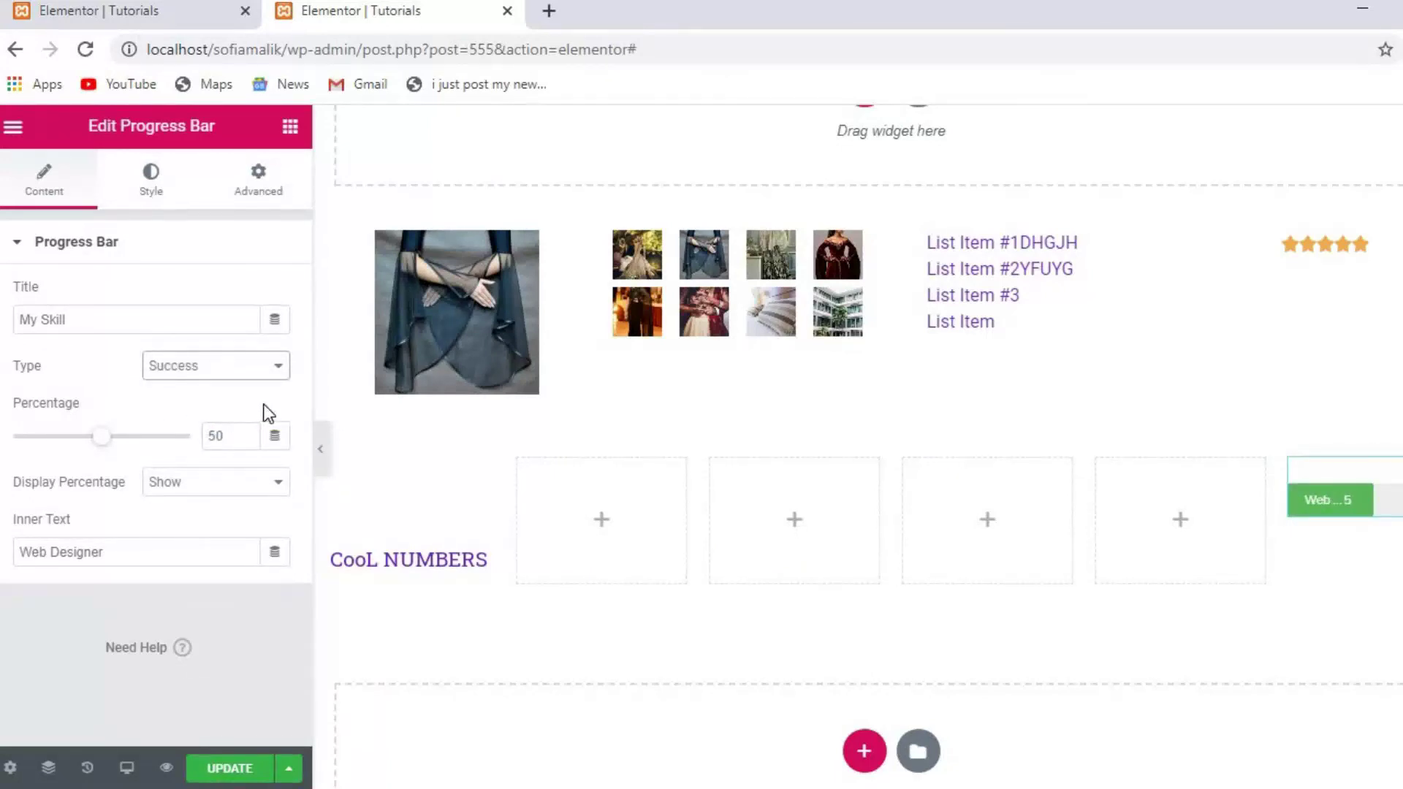
left_click(276, 367)
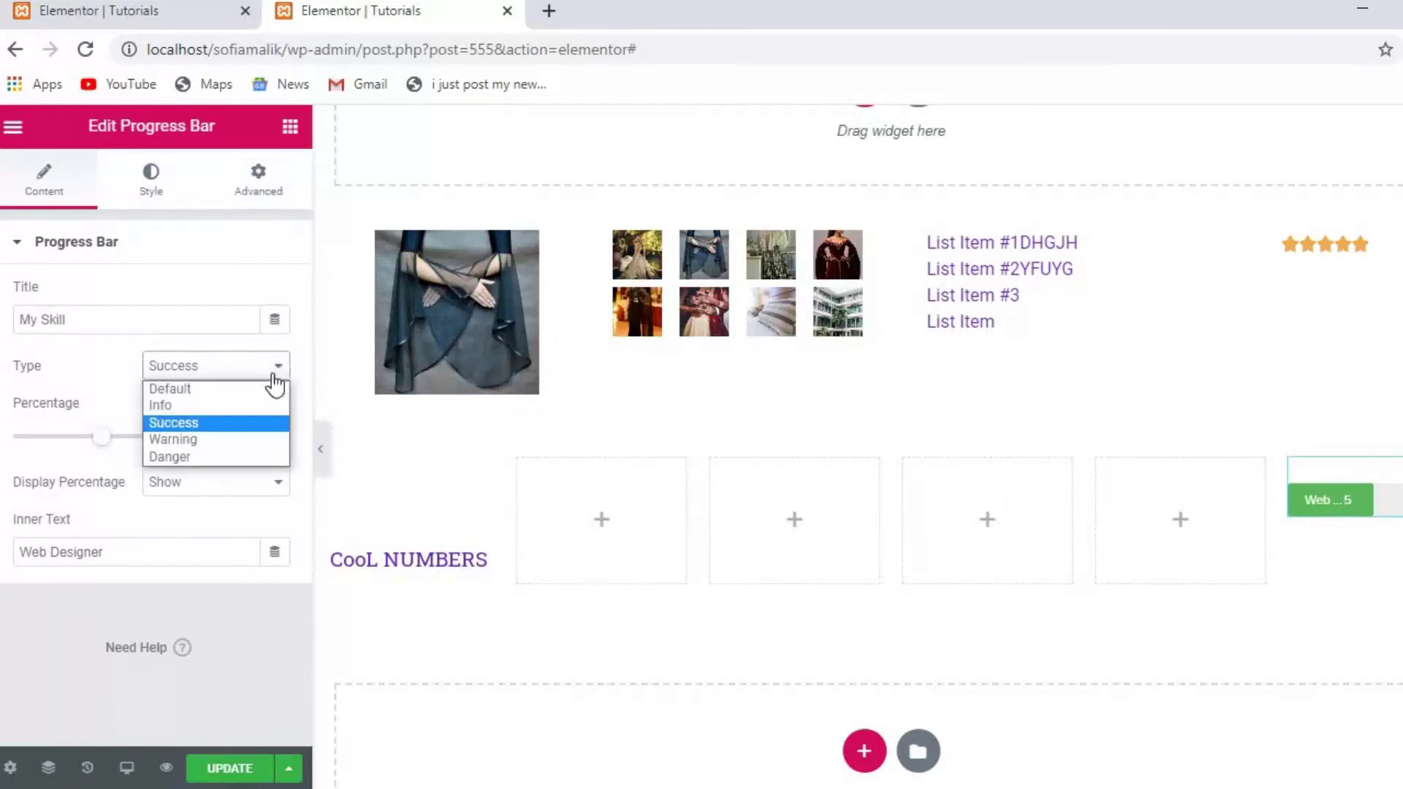
left_click(202, 439)
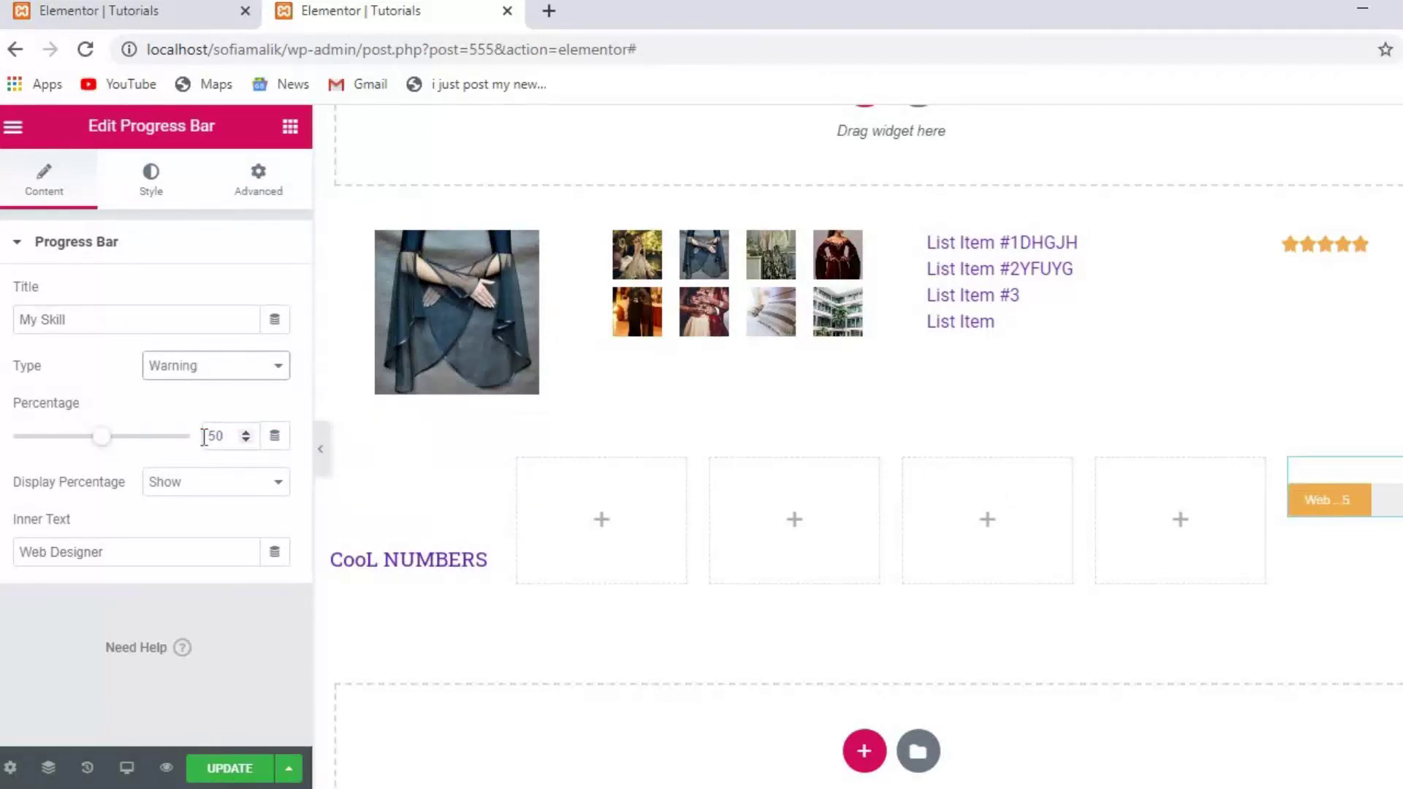
left_click(275, 368)
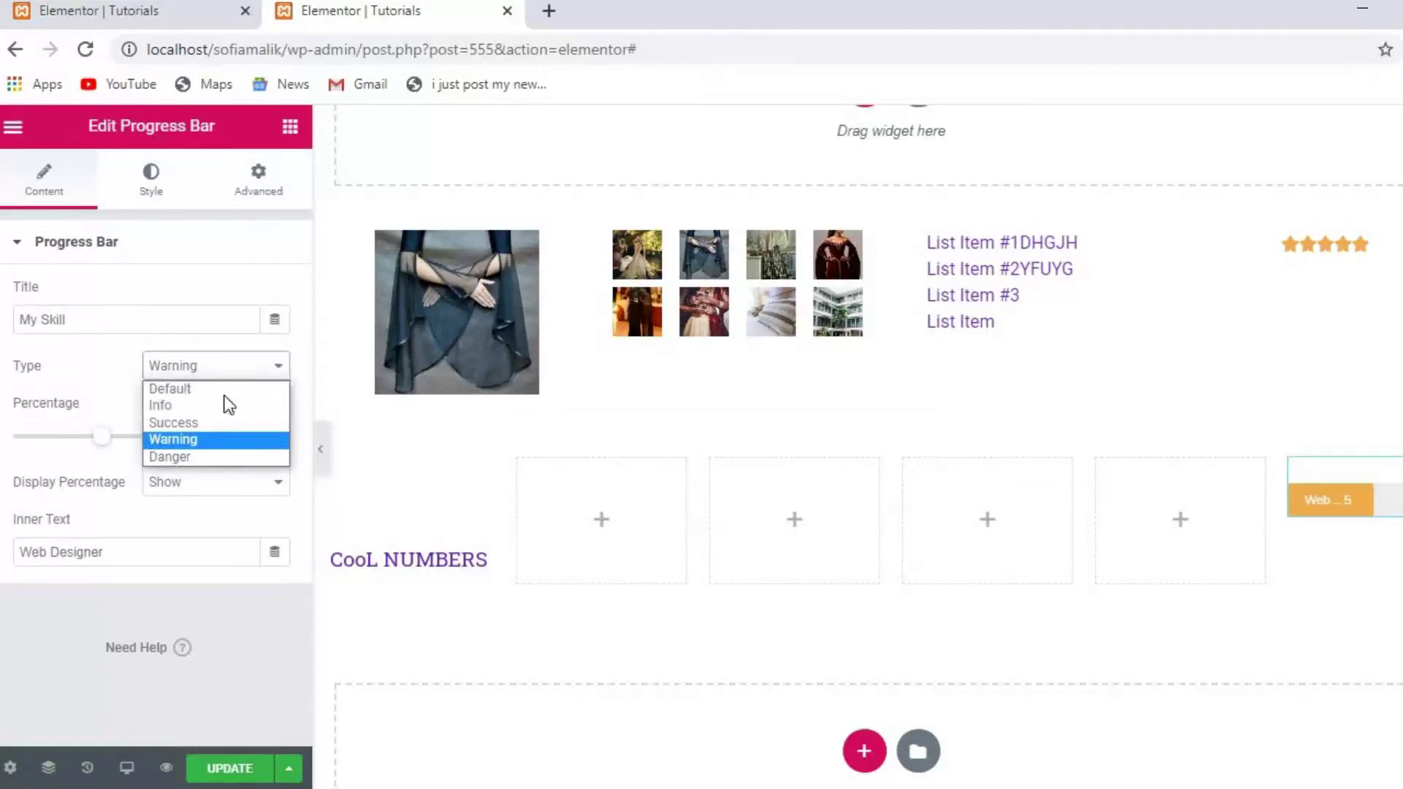
left_click(174, 408)
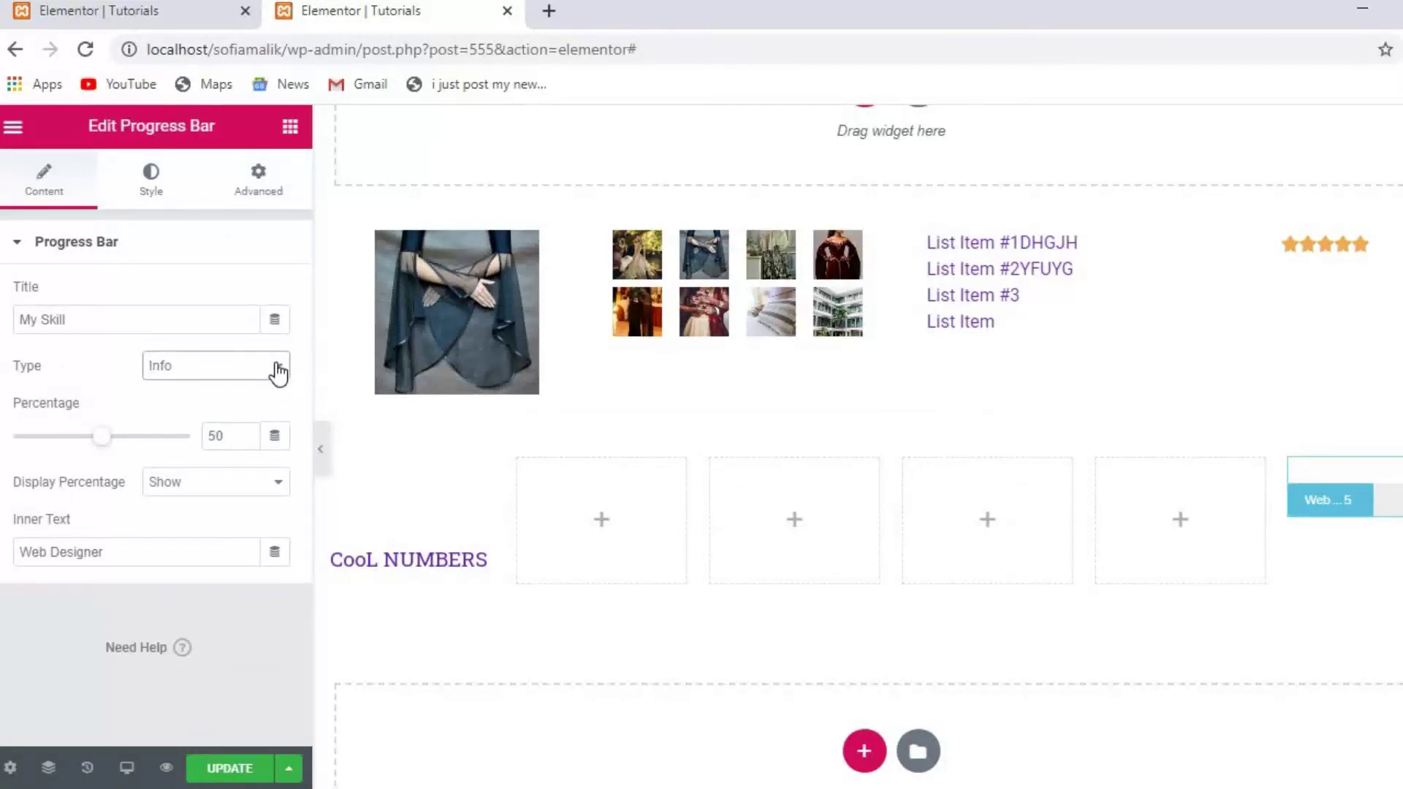
left_click(277, 373)
left_click(184, 428)
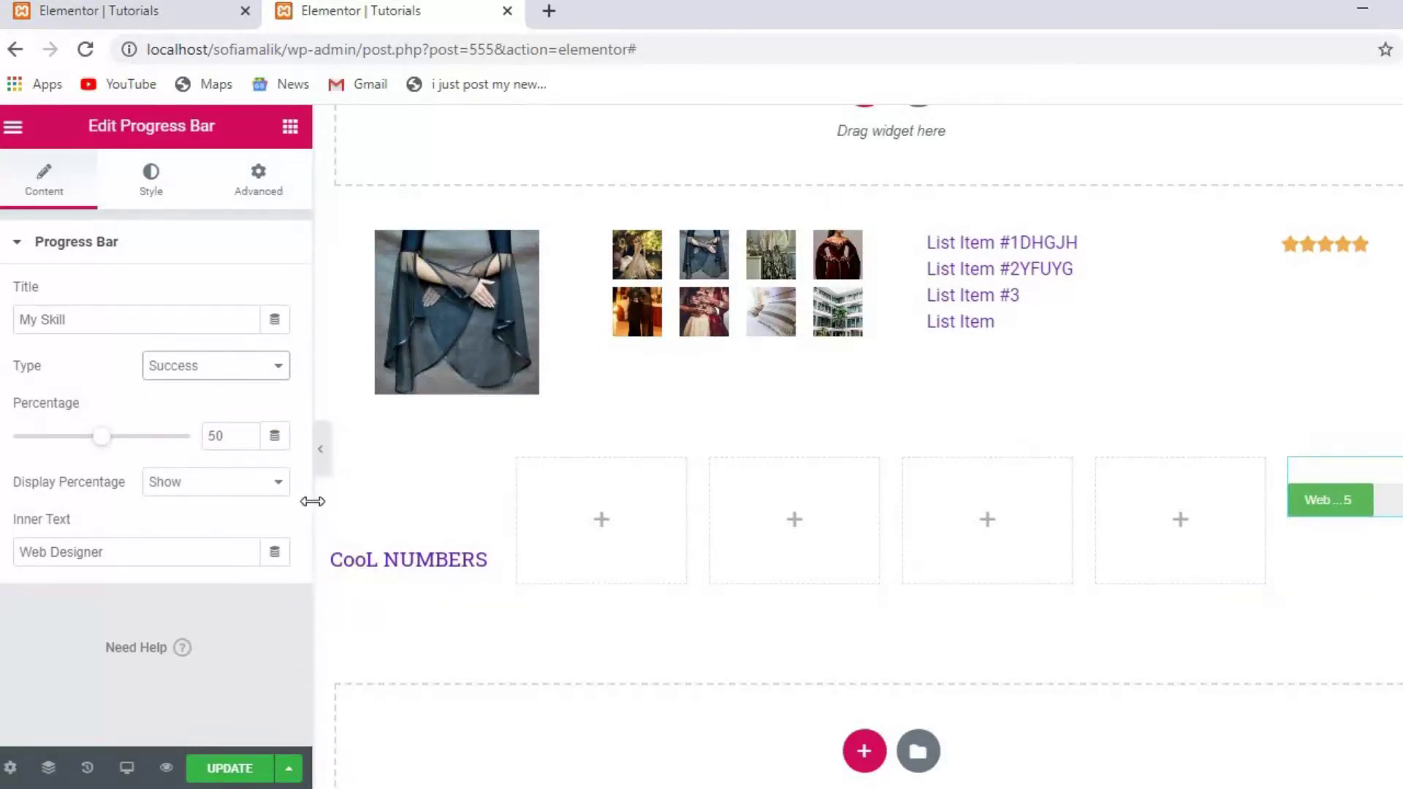
- Add a Testimonial widget from the General widgets to the second column of the six-column section
left_click(290, 128)
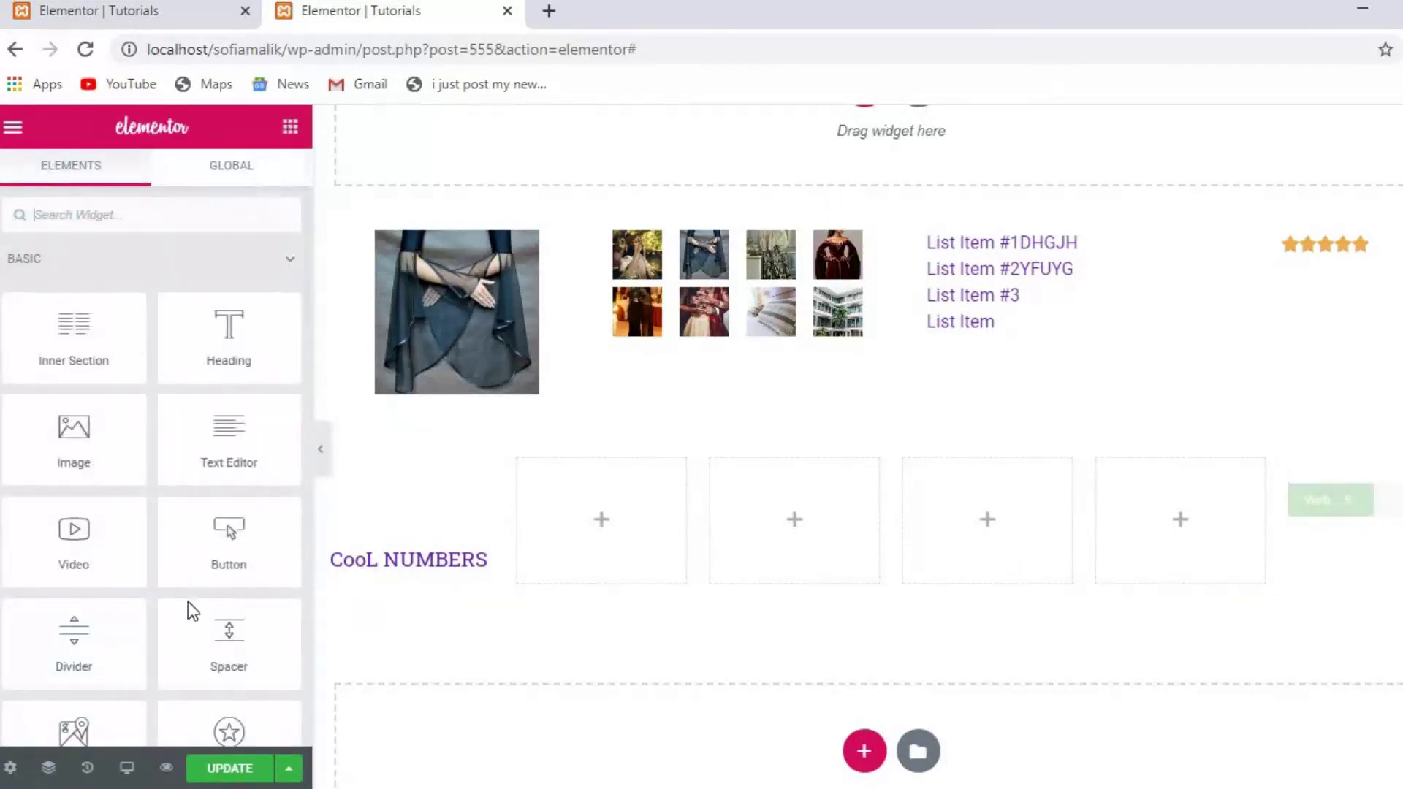
scroll(305, 704, "down", 8)
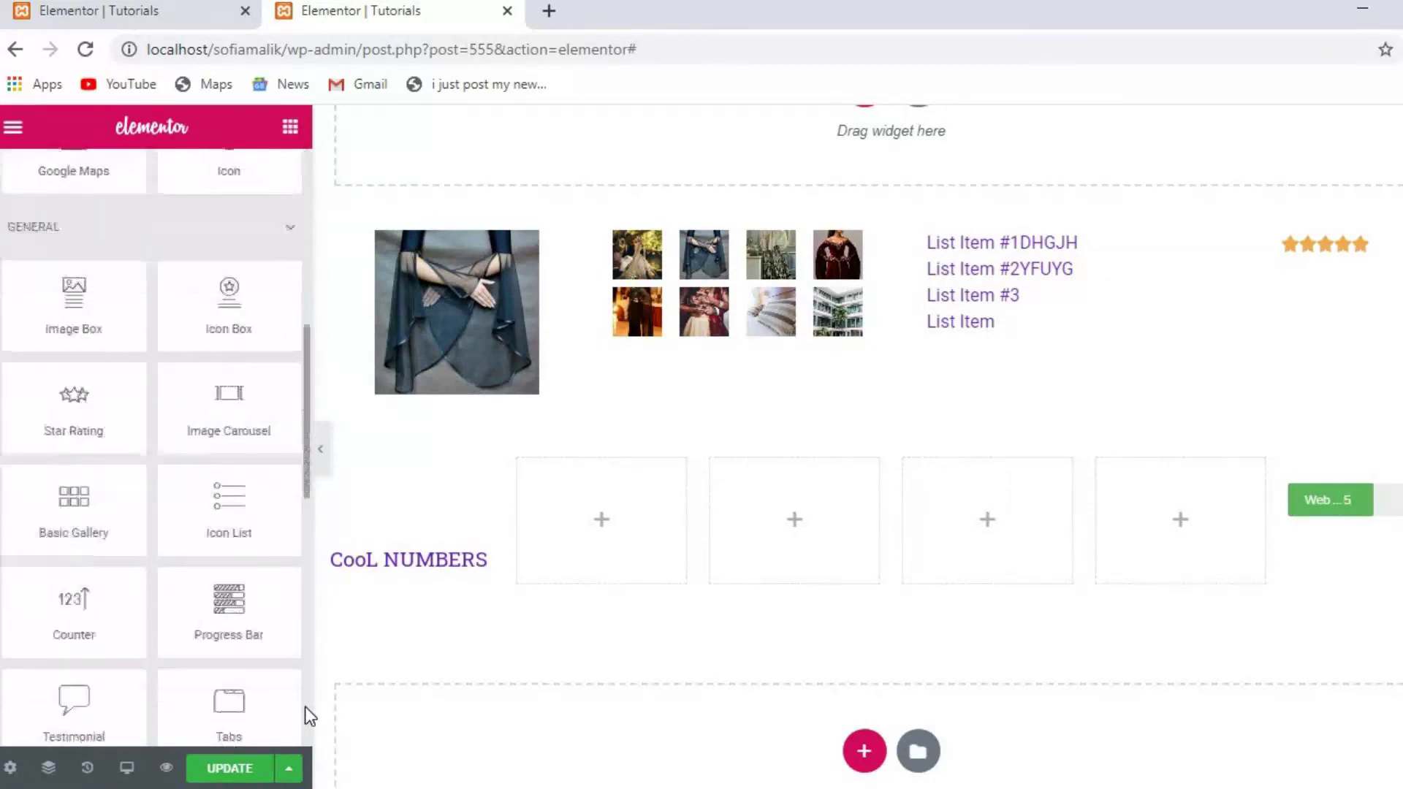
scroll(304, 707, "down", 10)
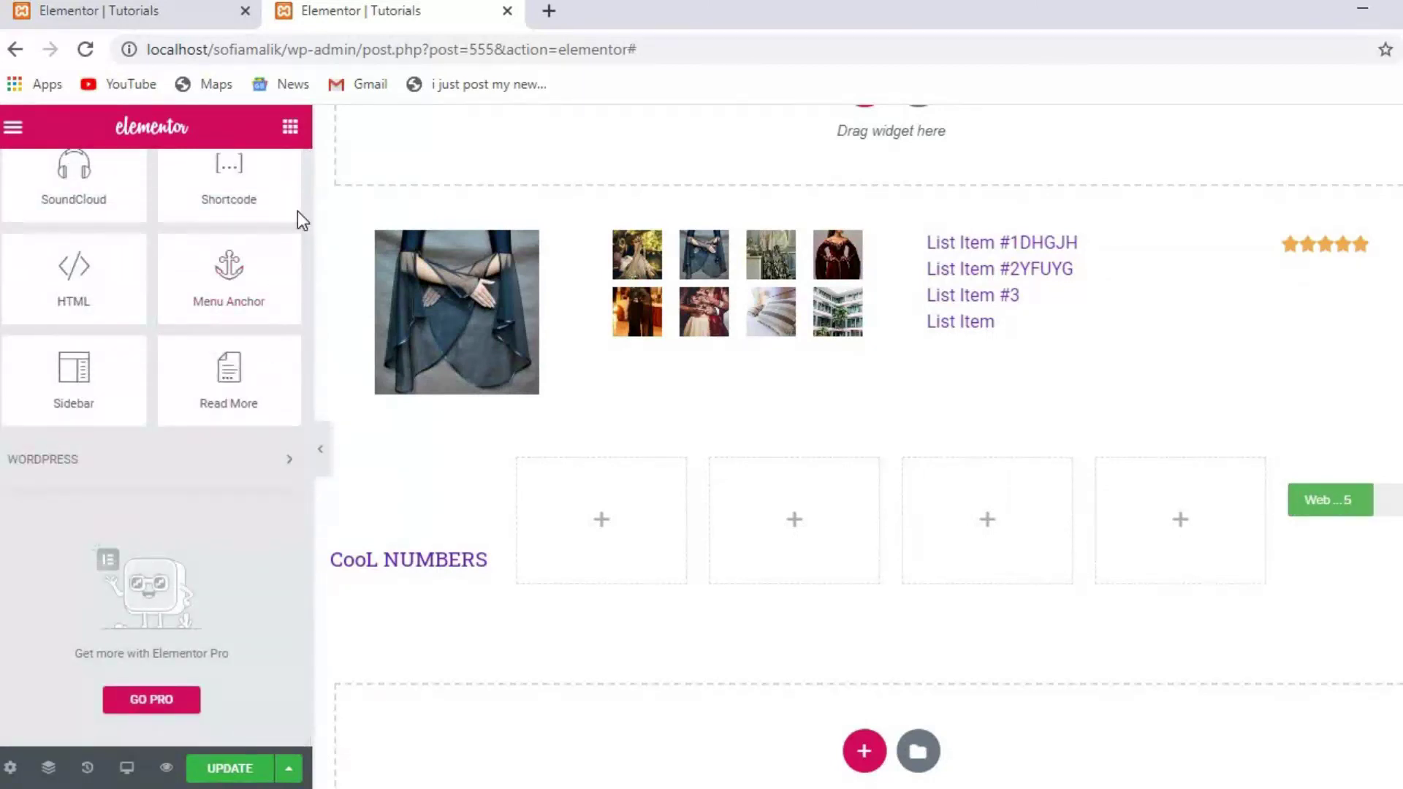
scroll(302, 216, "up", 8)
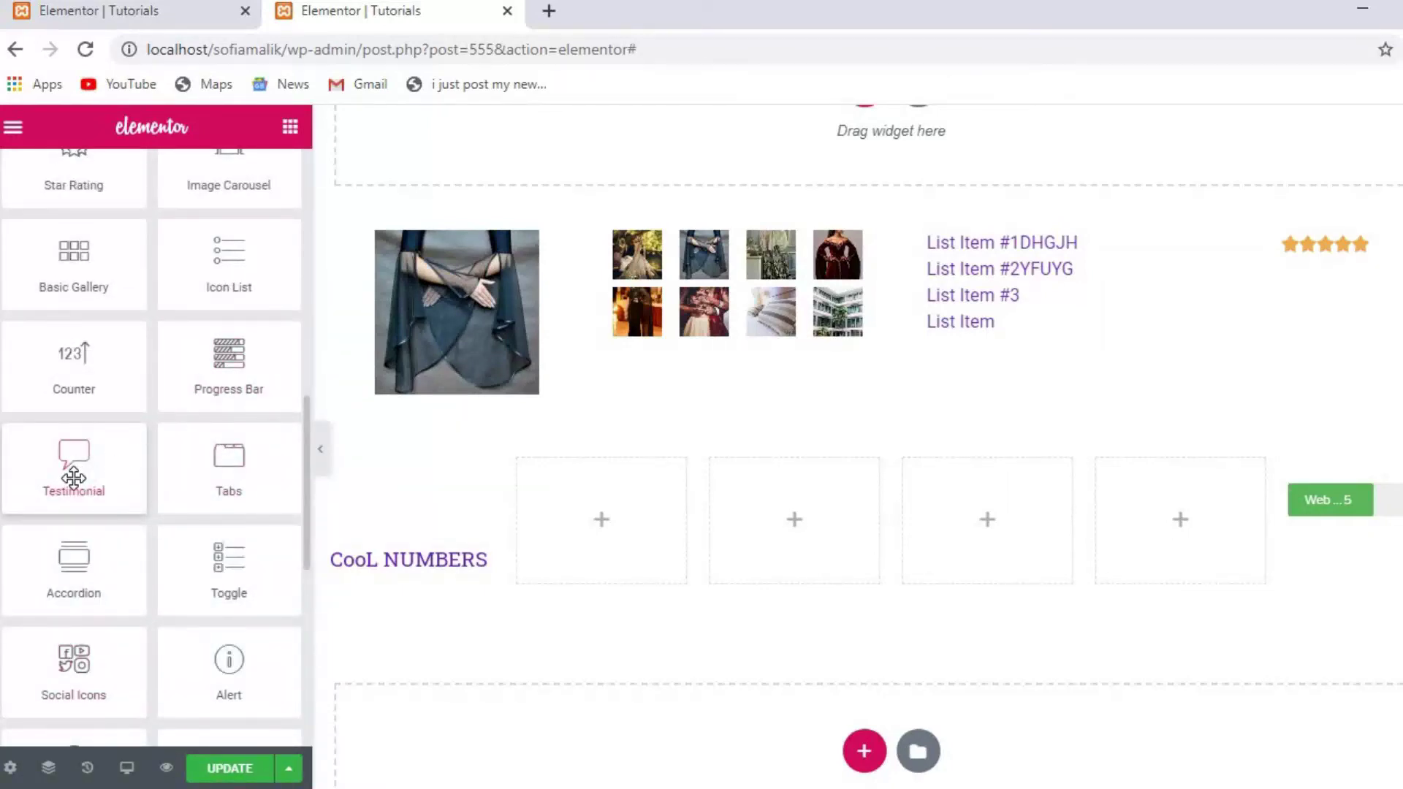
left_click_drag(73, 479, 661, 542)
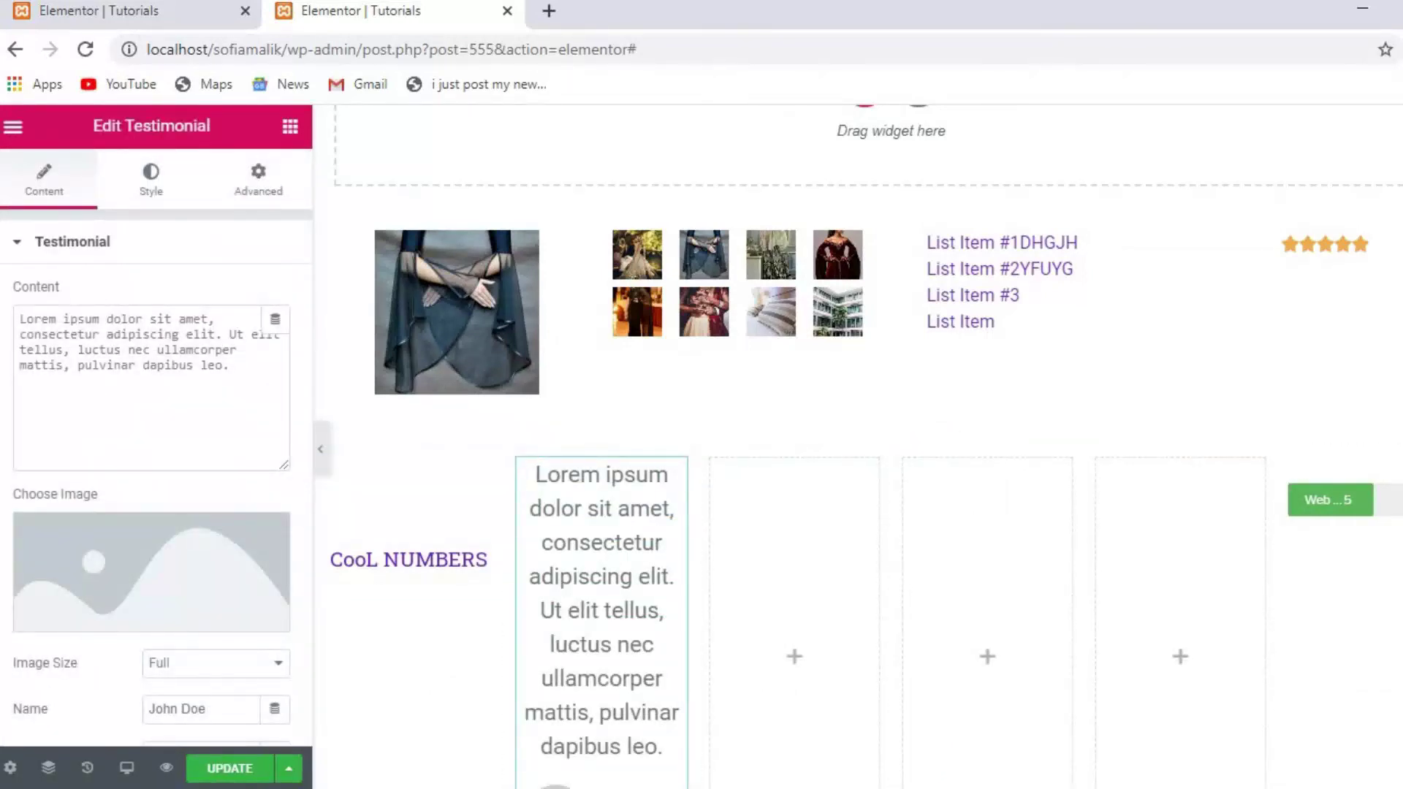
- Set the testimonial's image to vication5-1.jpg, the café table photo, from the media library
scroll(613, 774, "down", 3)
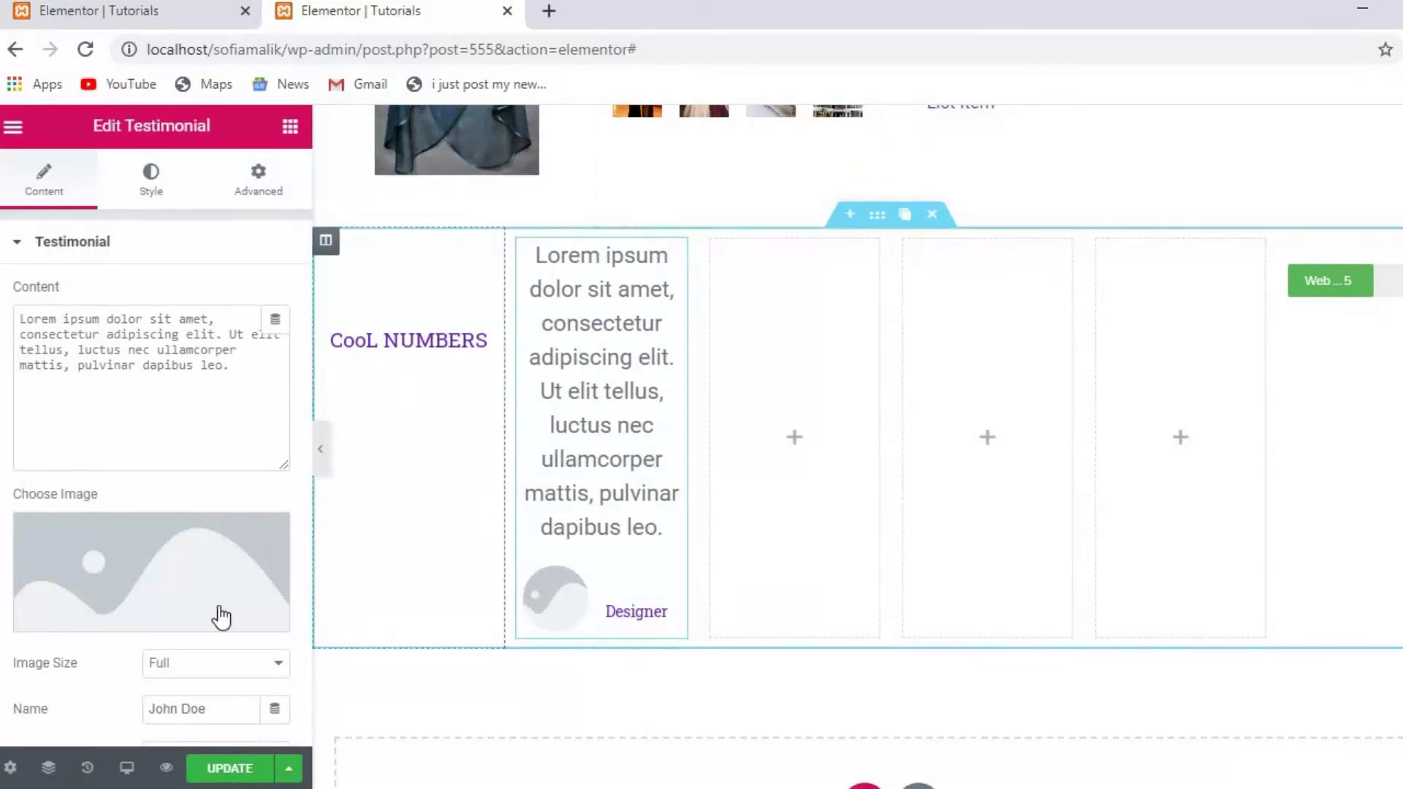
mouse_move(156, 601)
left_click(143, 627)
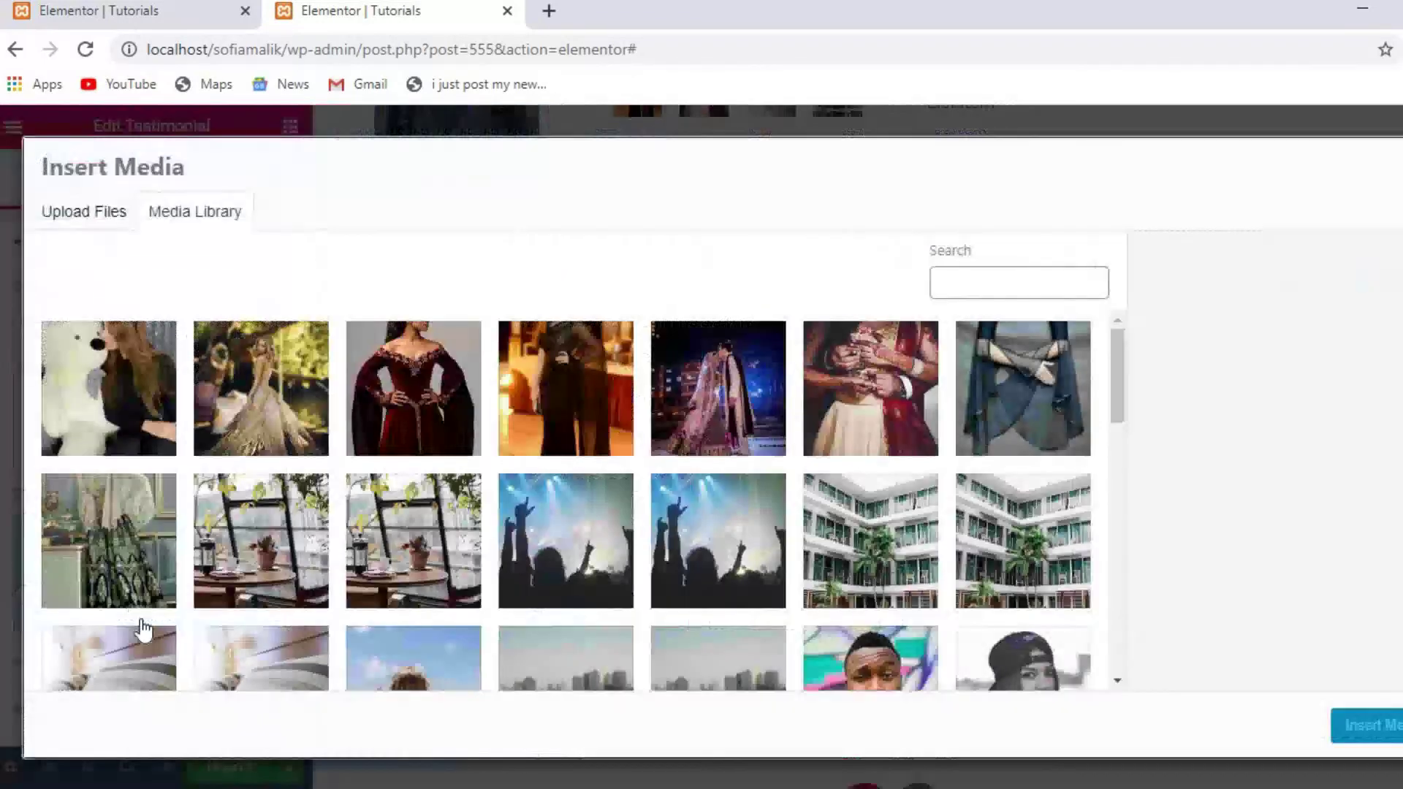
left_click(247, 560)
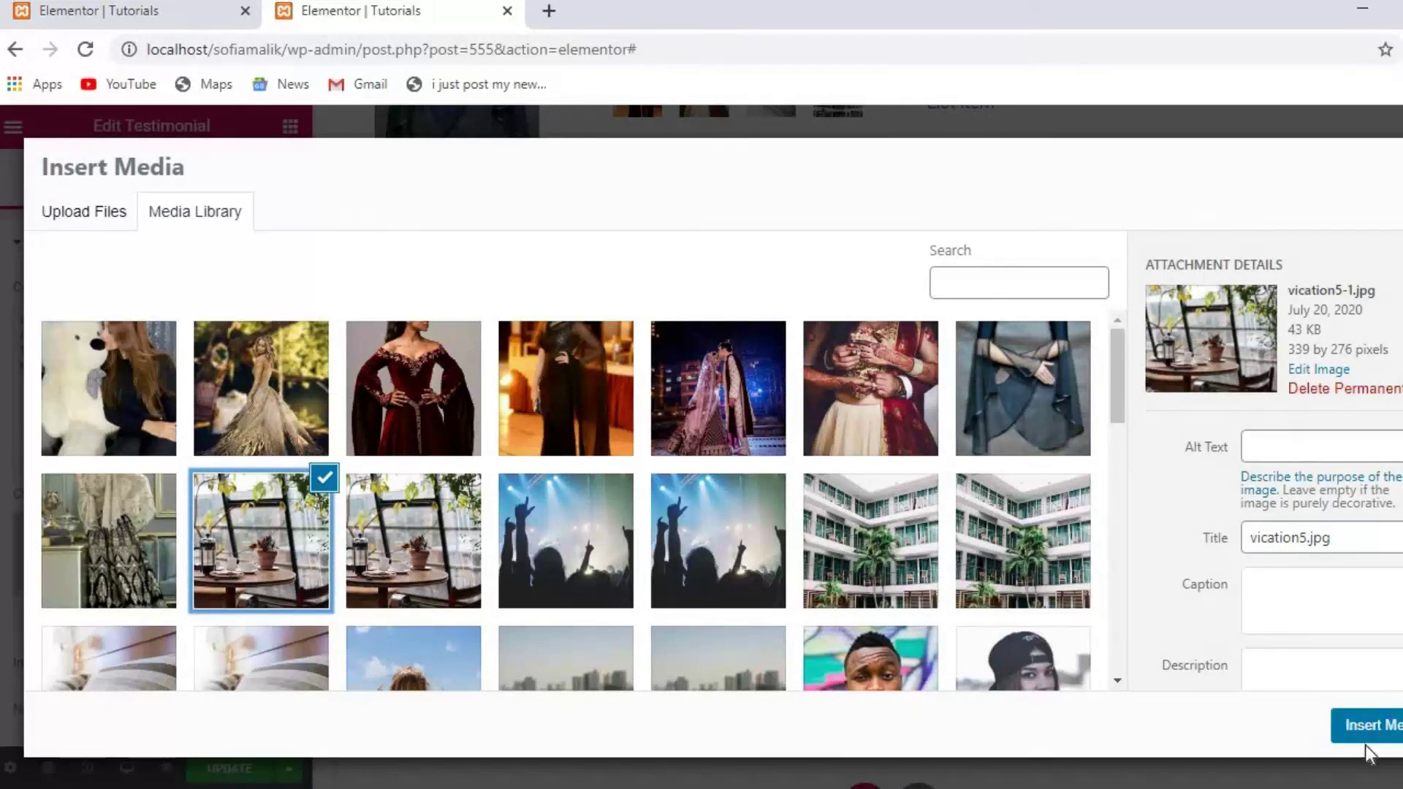
left_click(1377, 727)
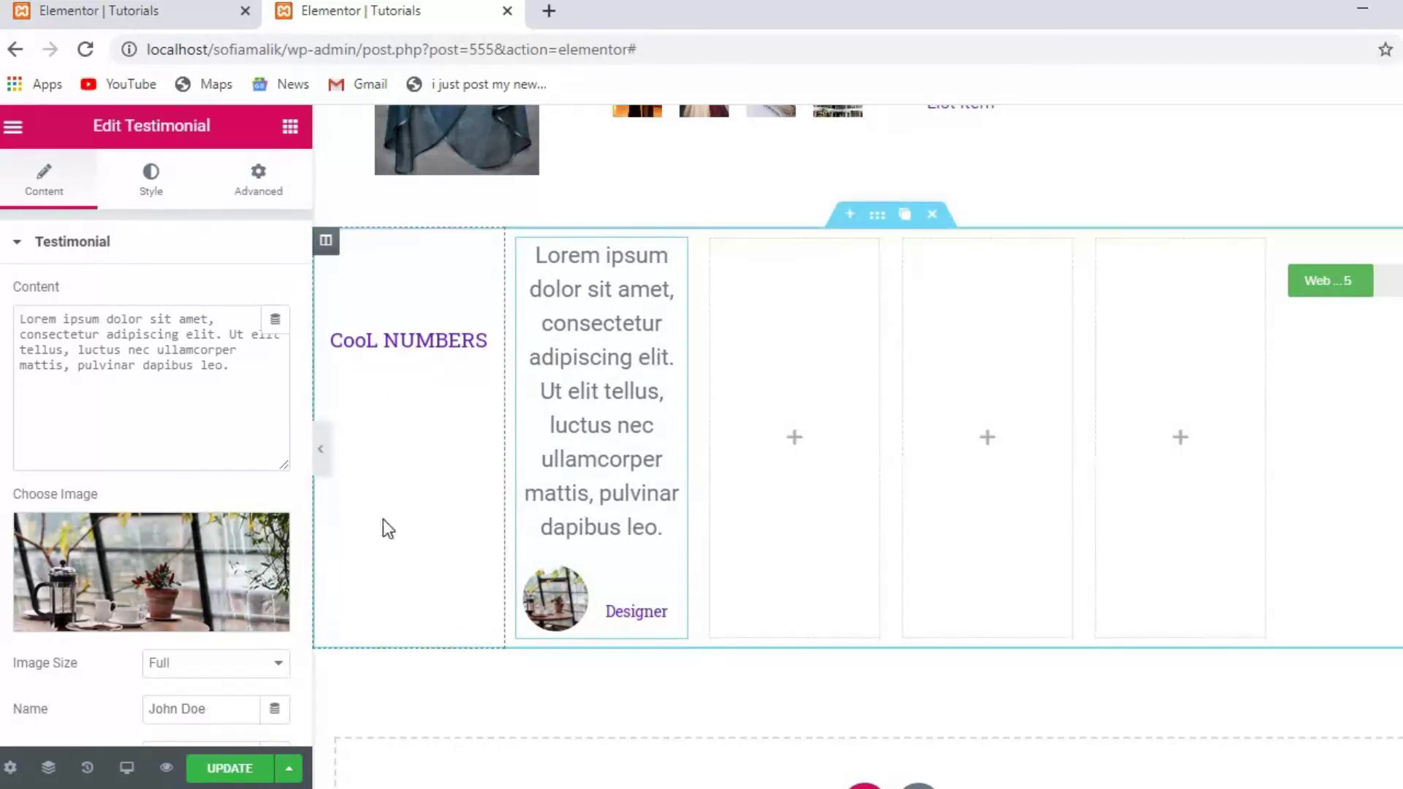
- Set the testimonial's image size to 70 in its image style settings
left_click(150, 199)
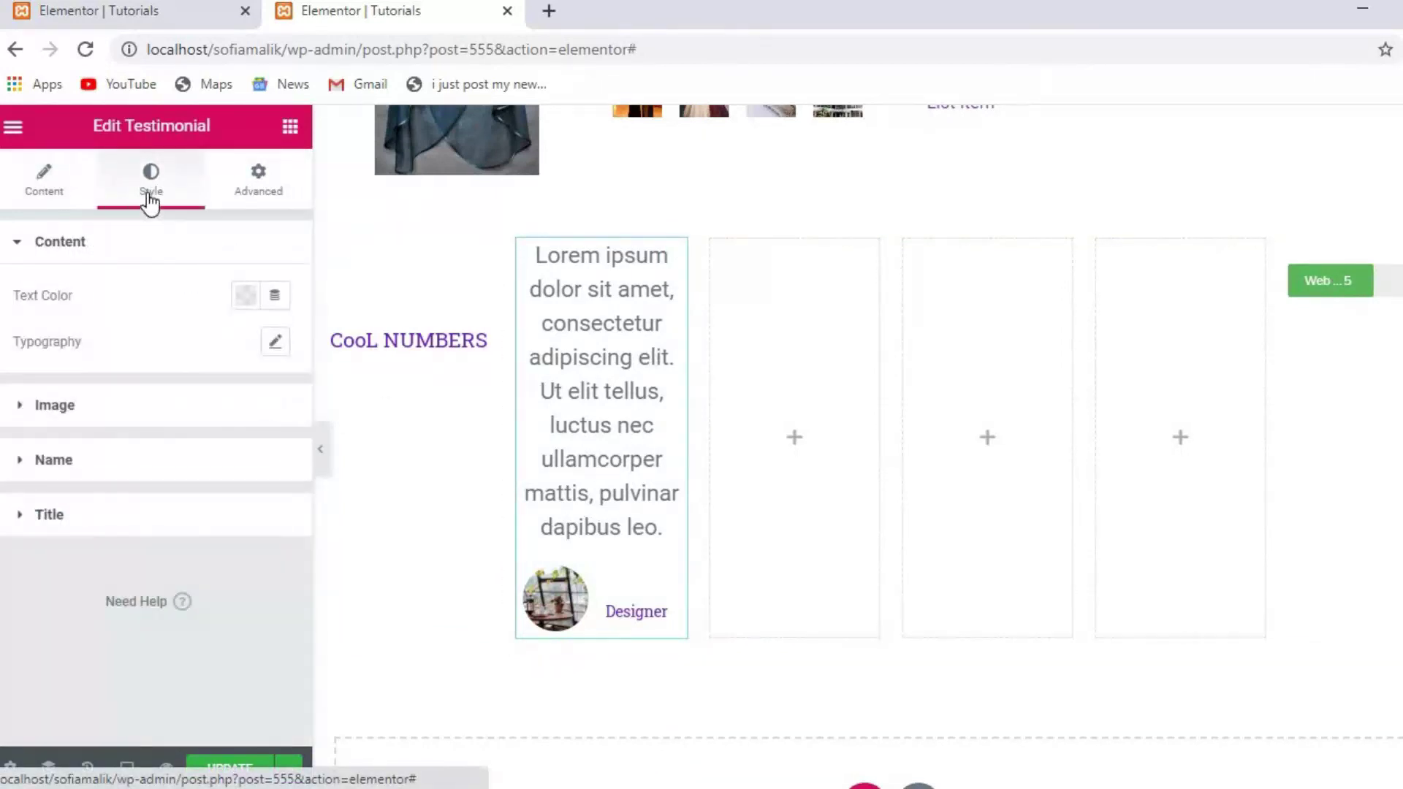
left_click(131, 402)
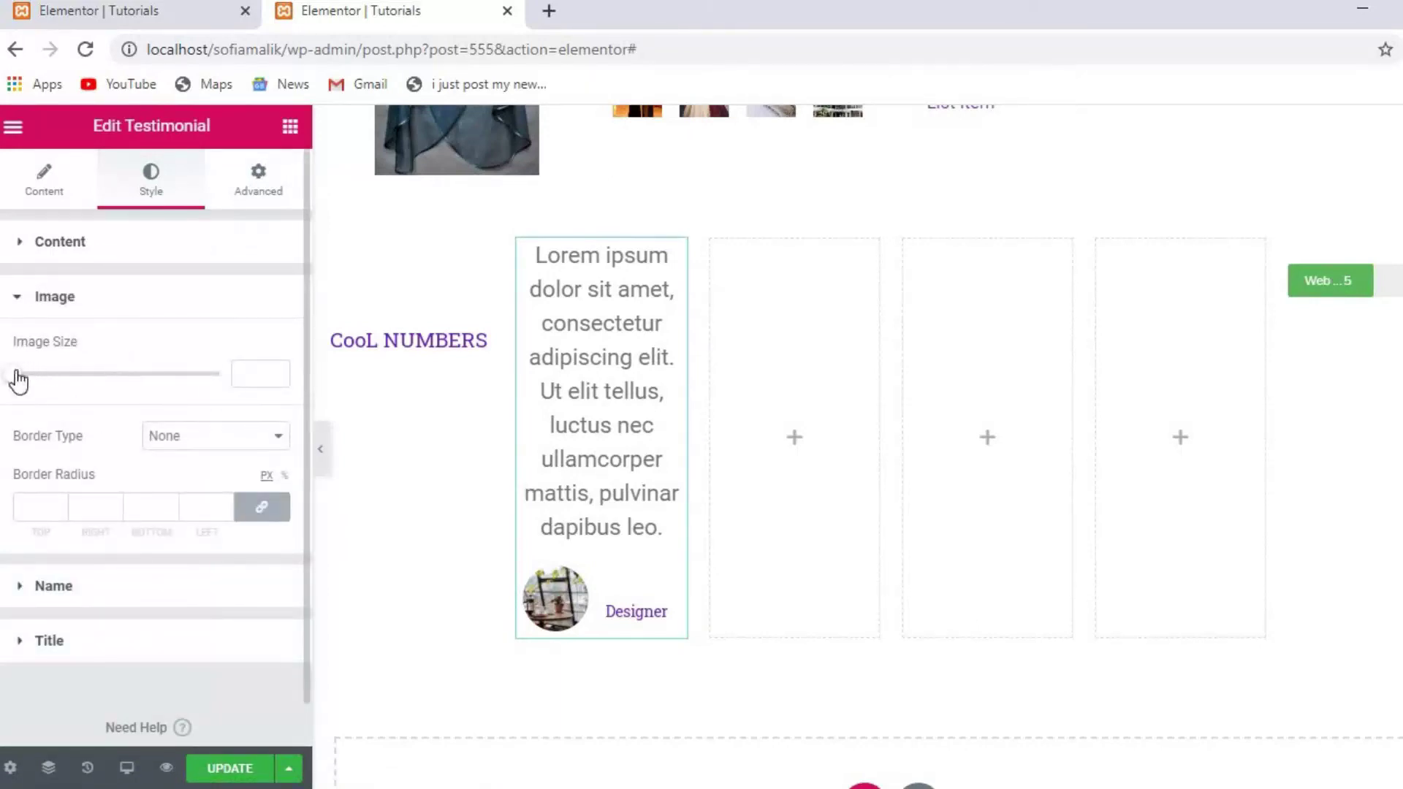
left_click_drag(17, 379, 69, 376)
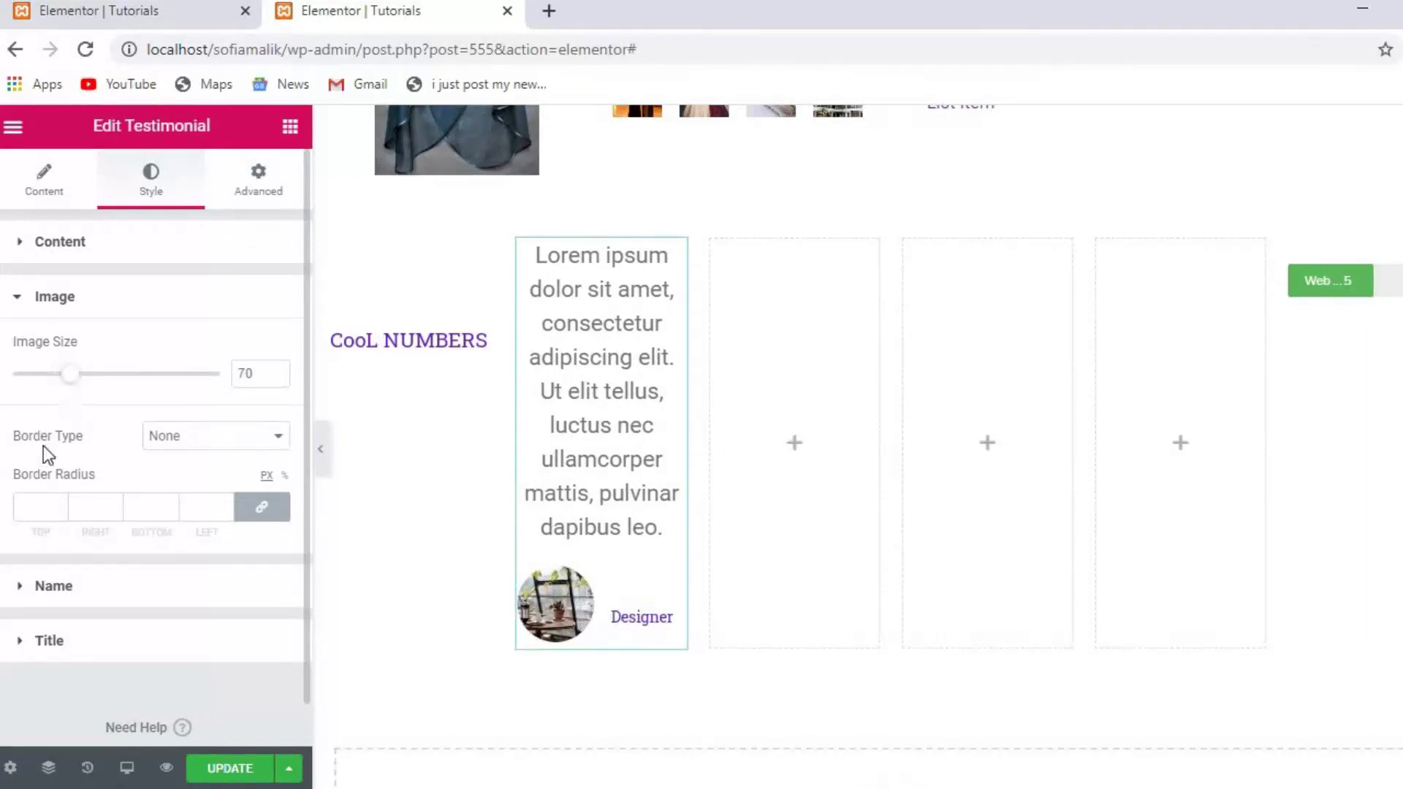
- Try a border radius of 6 px on the testimonial image, and leave it at 9 px on all four corners
left_click(39, 503)
type("60")
key("BackSpace")
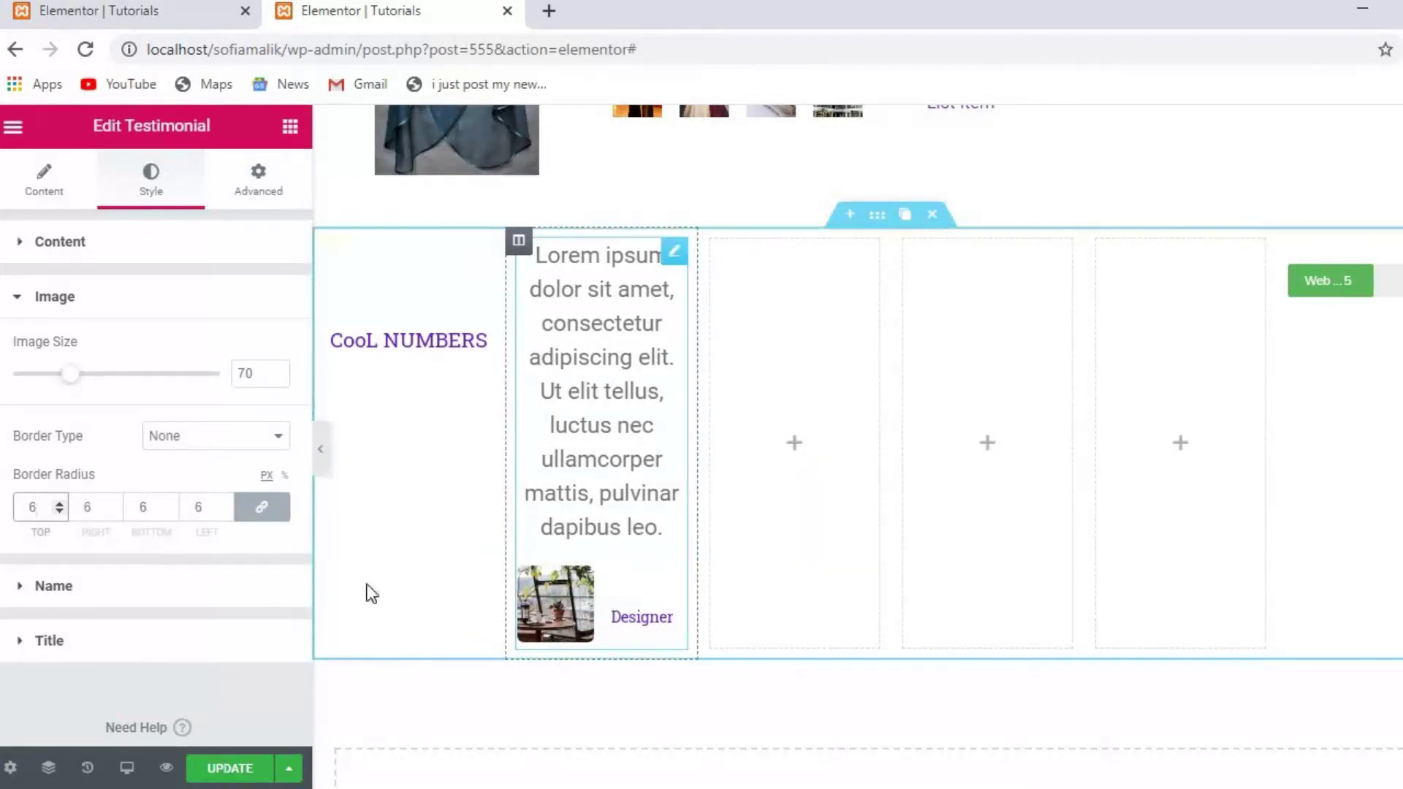
key("BackSpace")
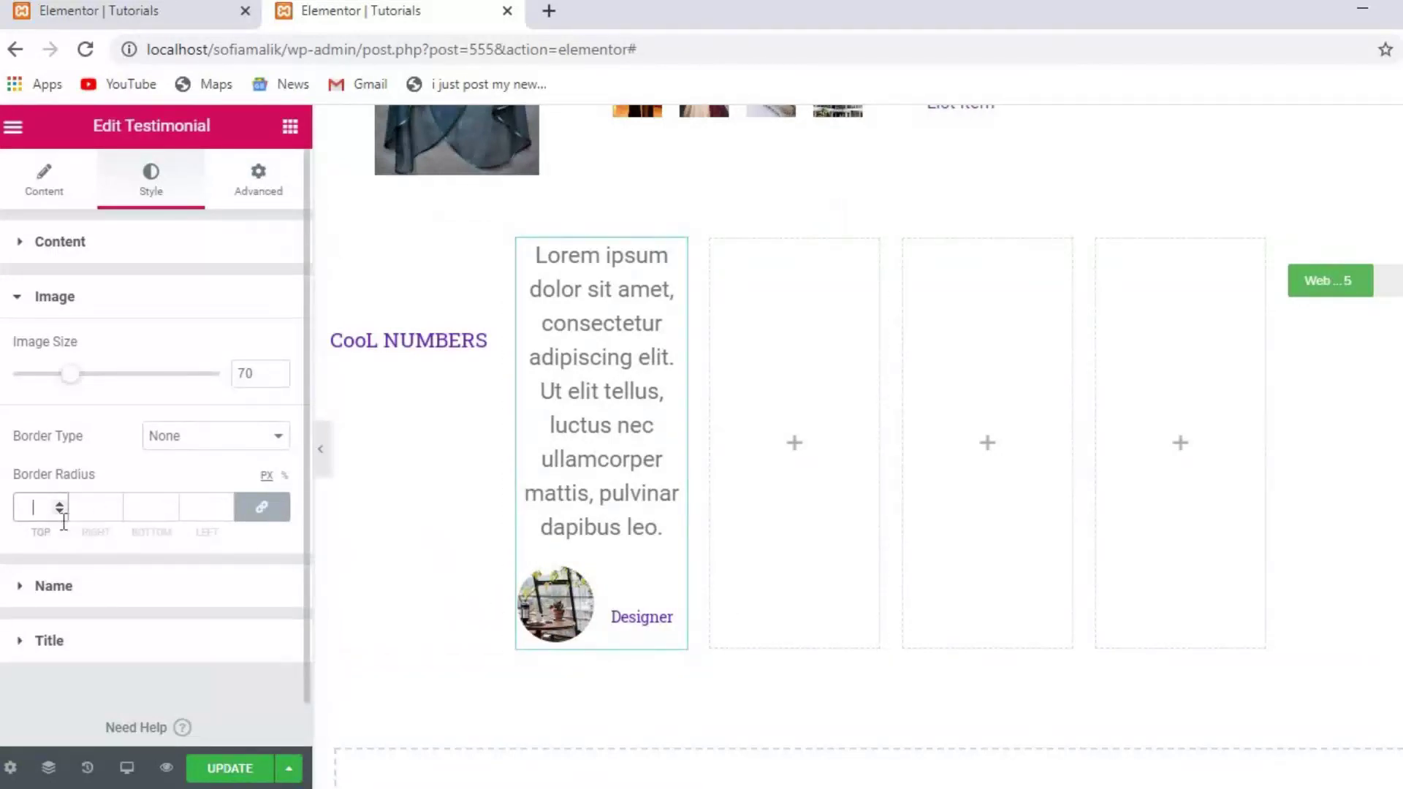
type("90")
key("BackSpace")
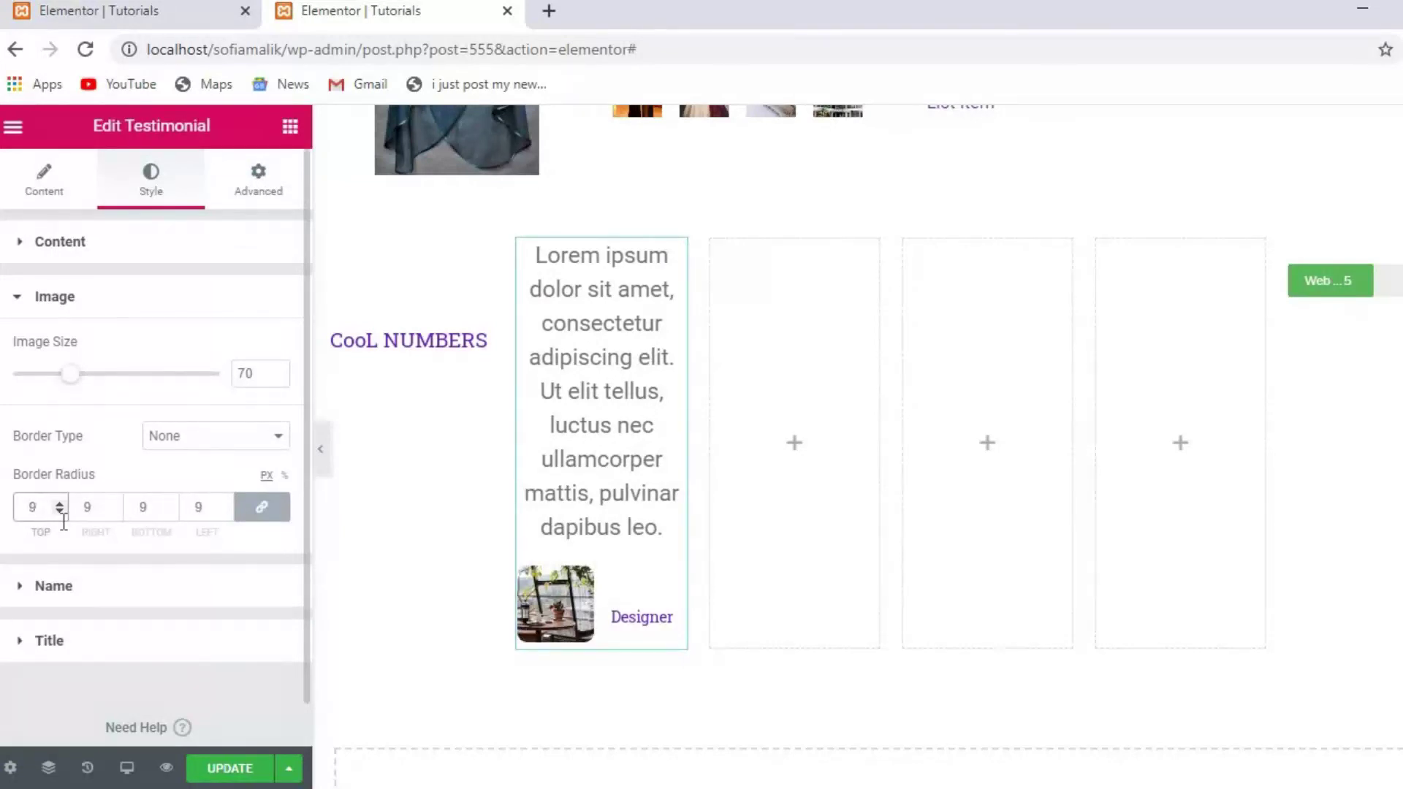
- Try a Solid border on the testimonial image, and leave its border type set to Double
left_click(278, 437)
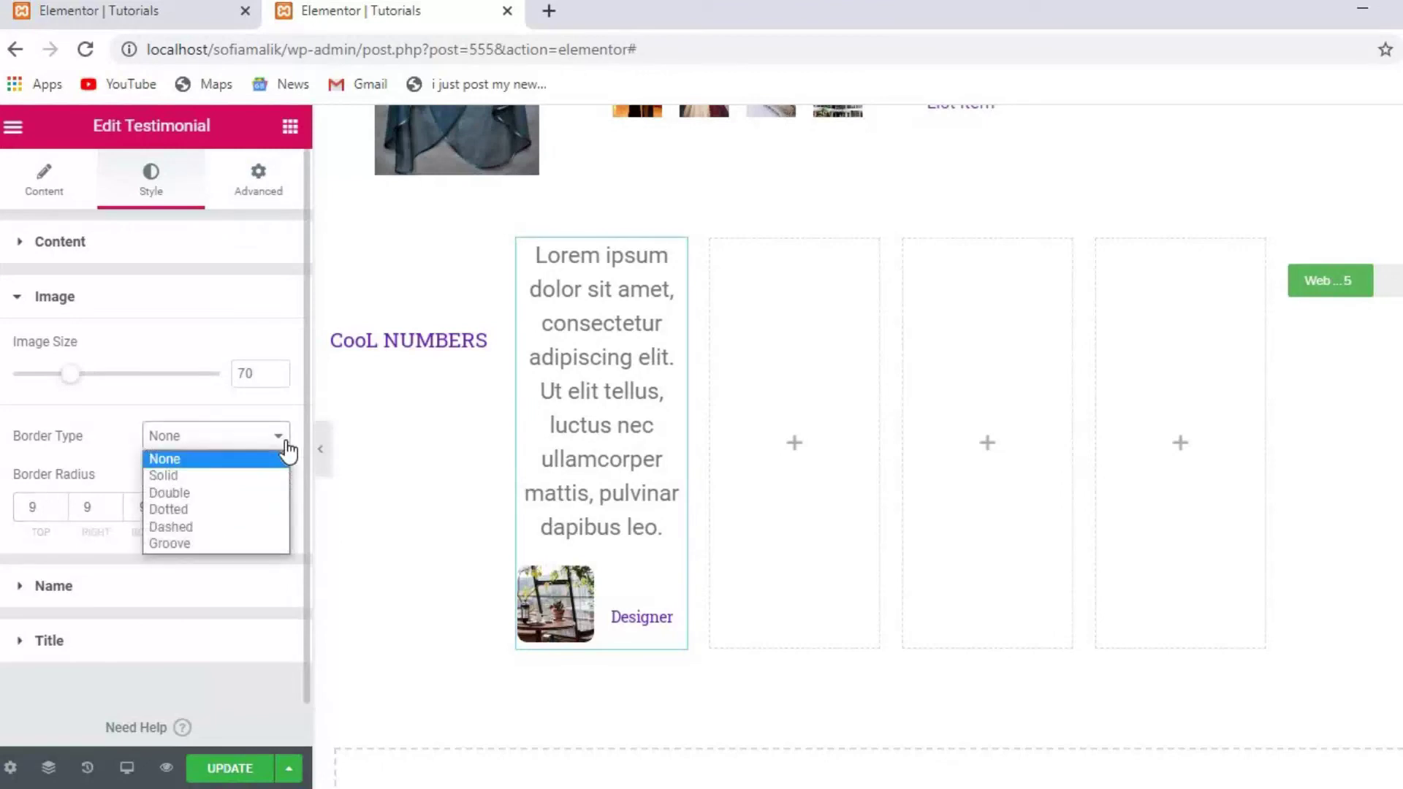
left_click(157, 478)
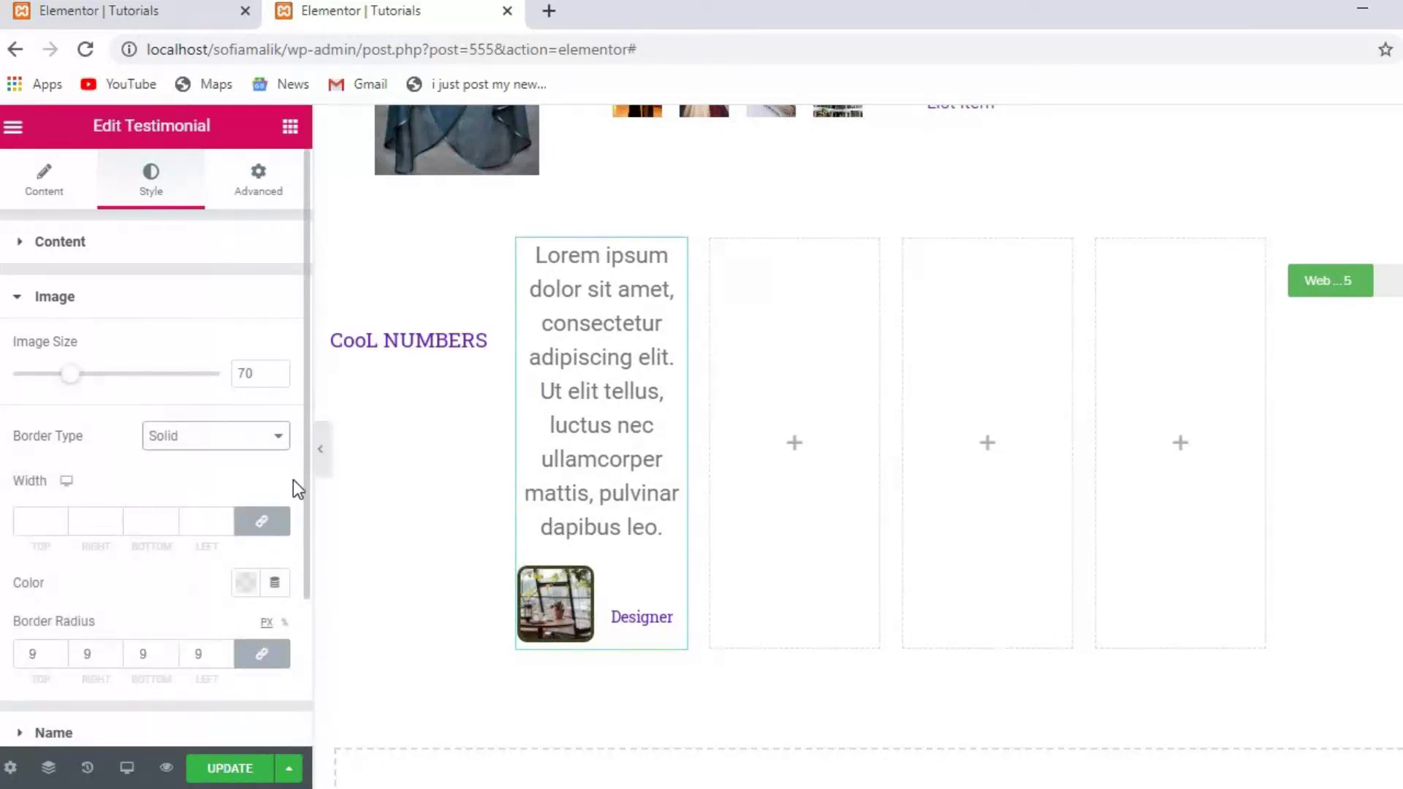
left_click(276, 437)
left_click(163, 494)
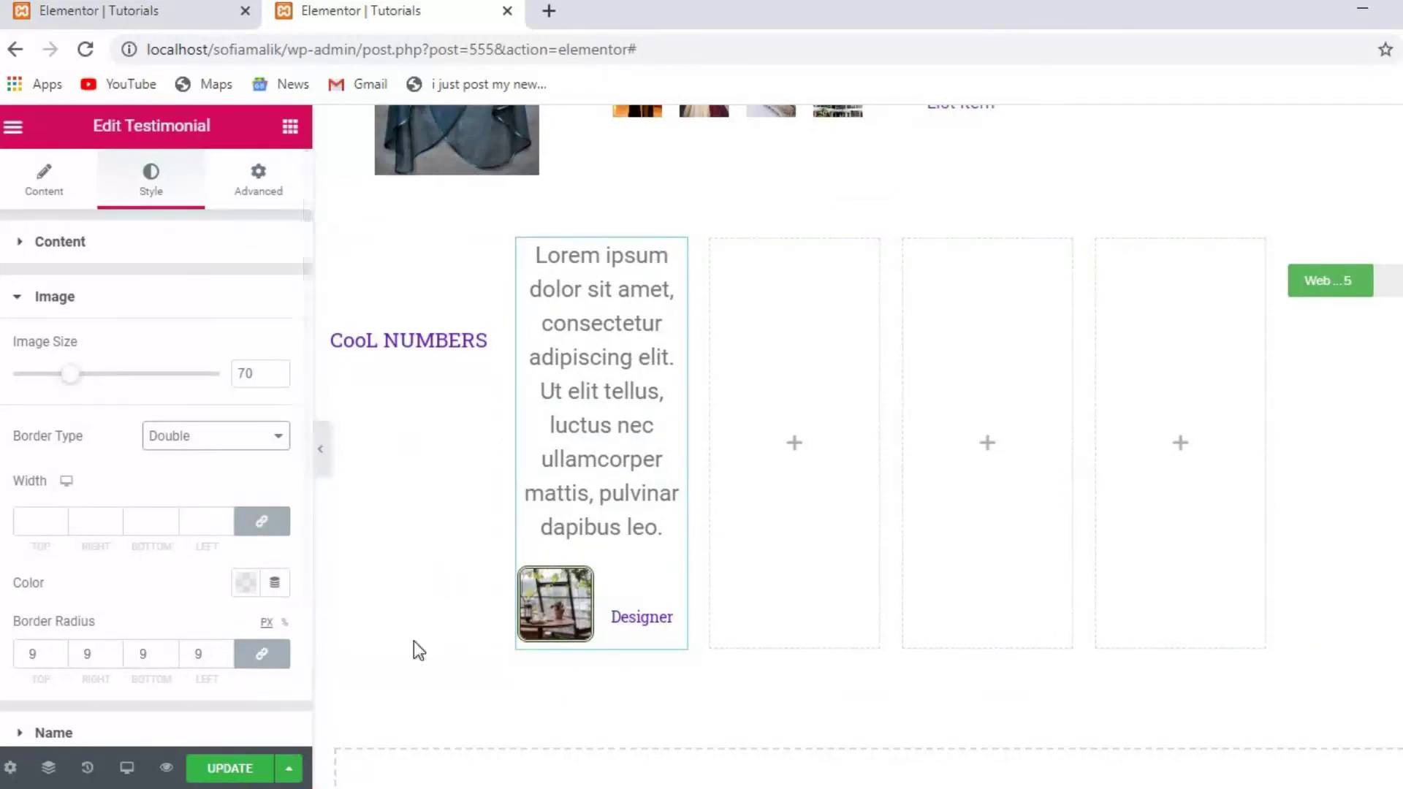
- Set the testimonial widget's margin to 7 px on all four sides
left_click(260, 191)
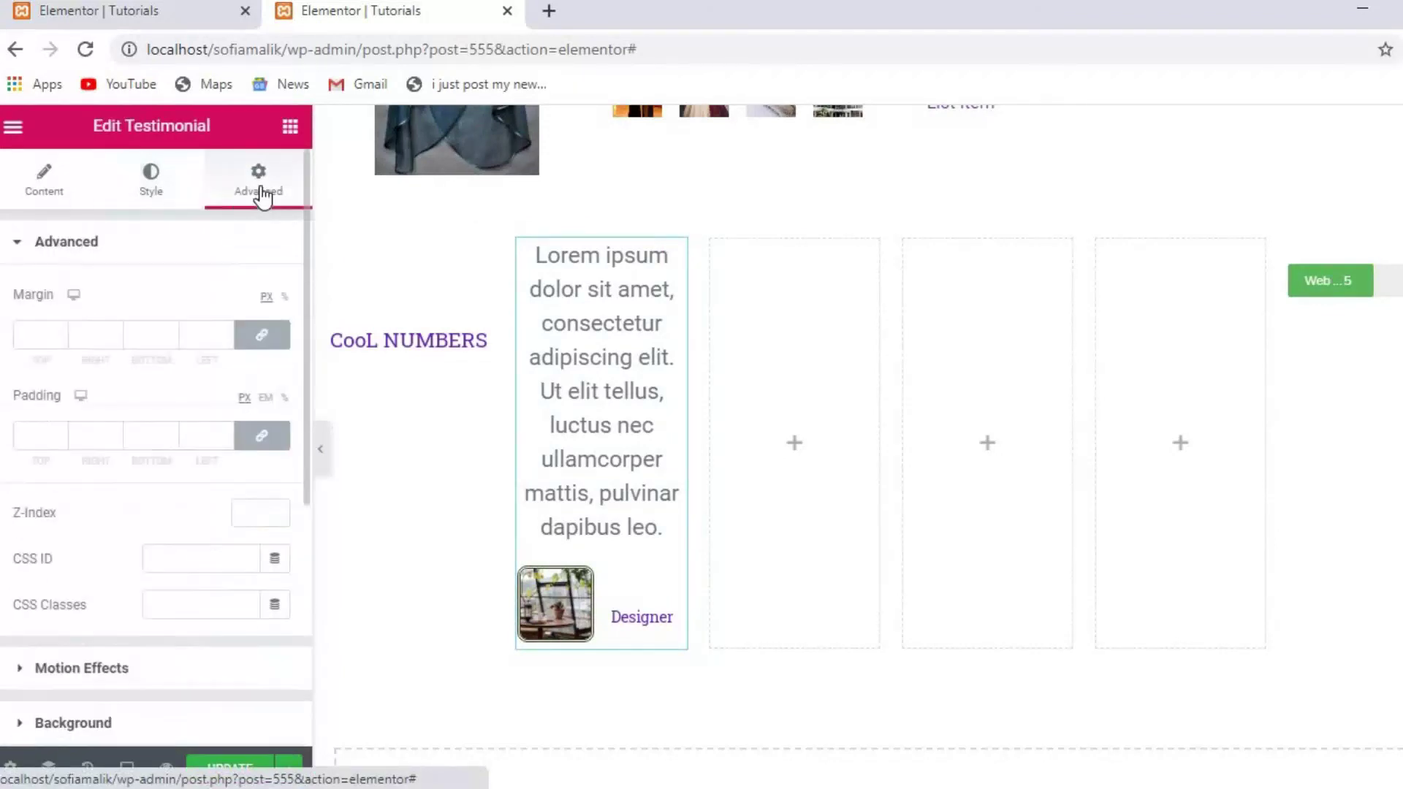
left_click(42, 332)
type("78")
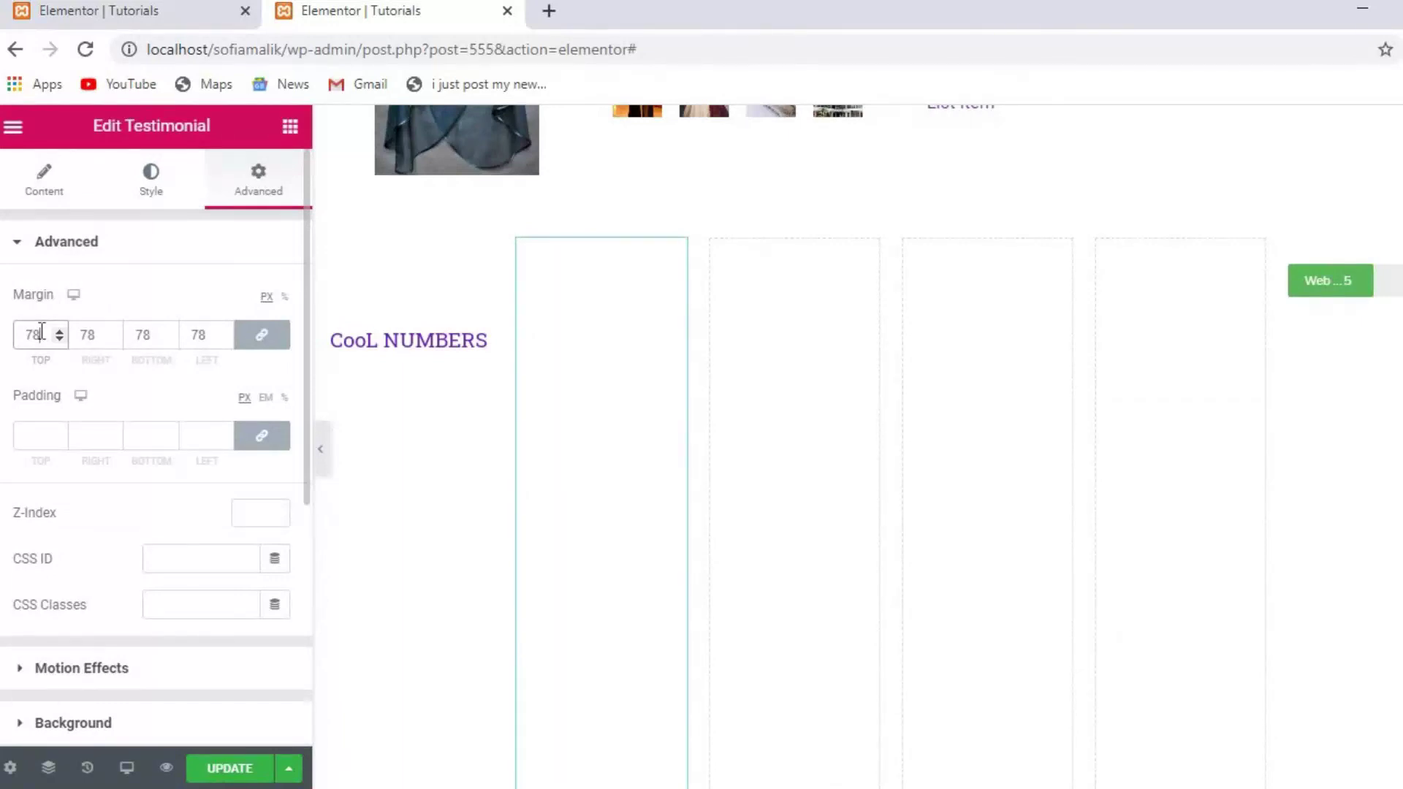
key("BackSpace")
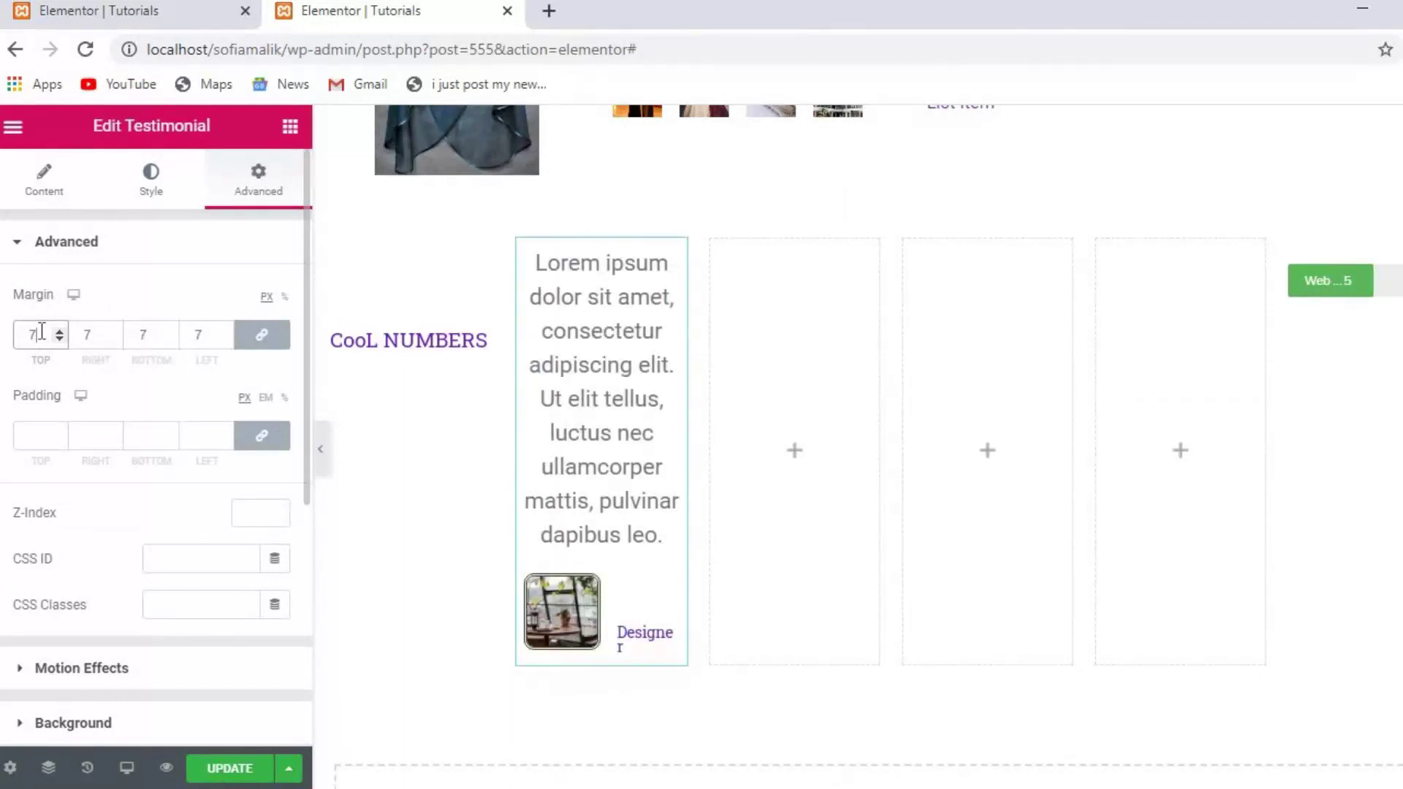
- Try padding of 90, 9 and 59 px on the testimonial widget, and leave it at 5 px on all four sides
left_click(32, 437)
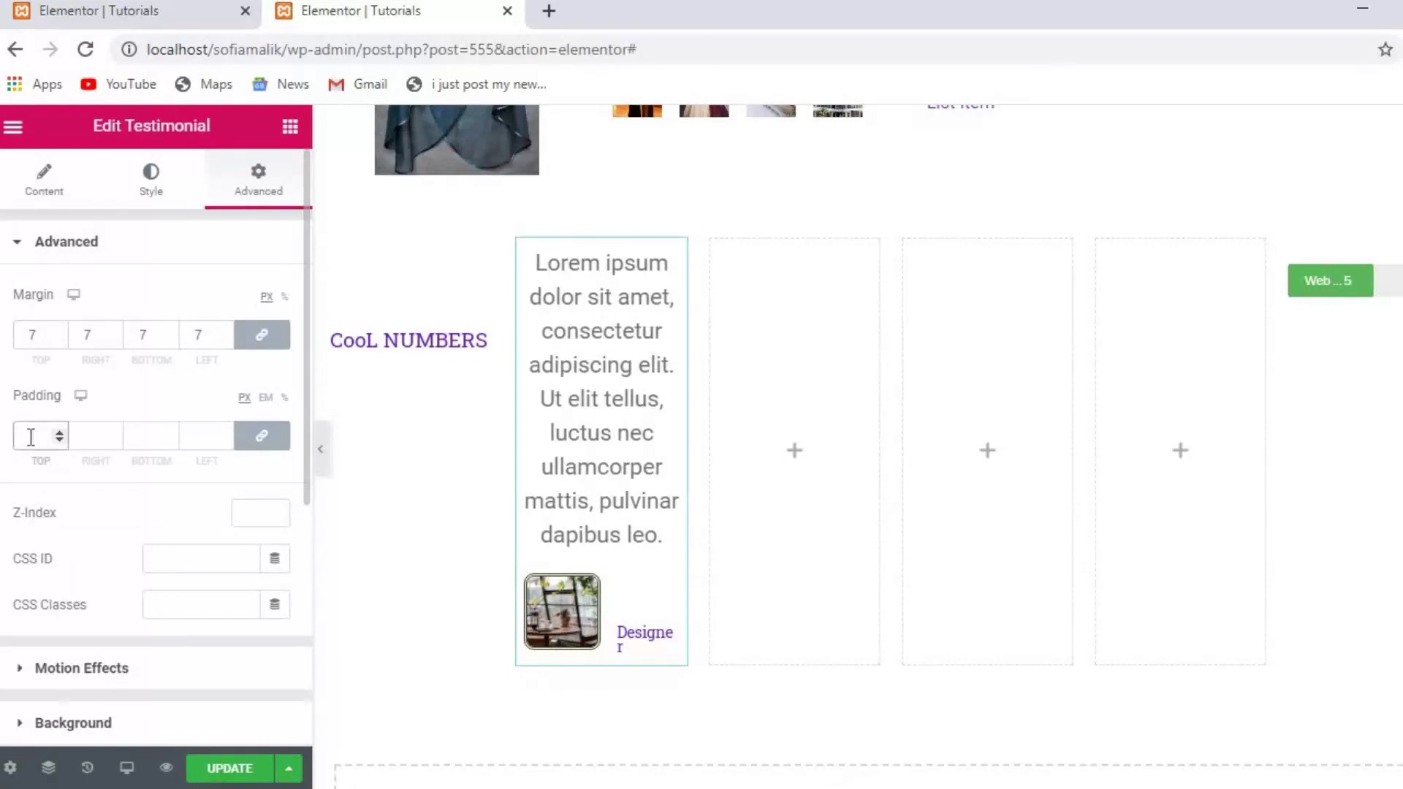
type("90")
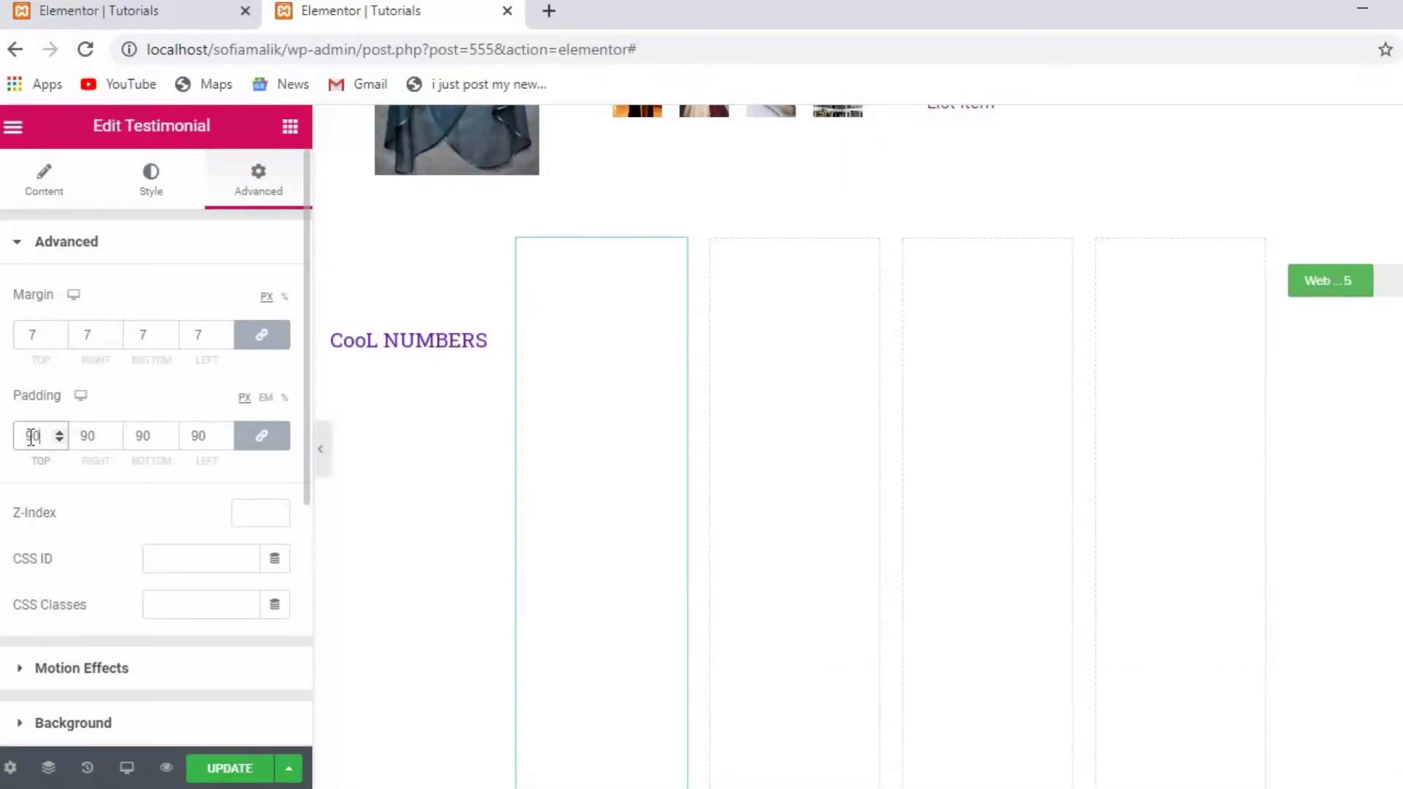
key("BackSpace")
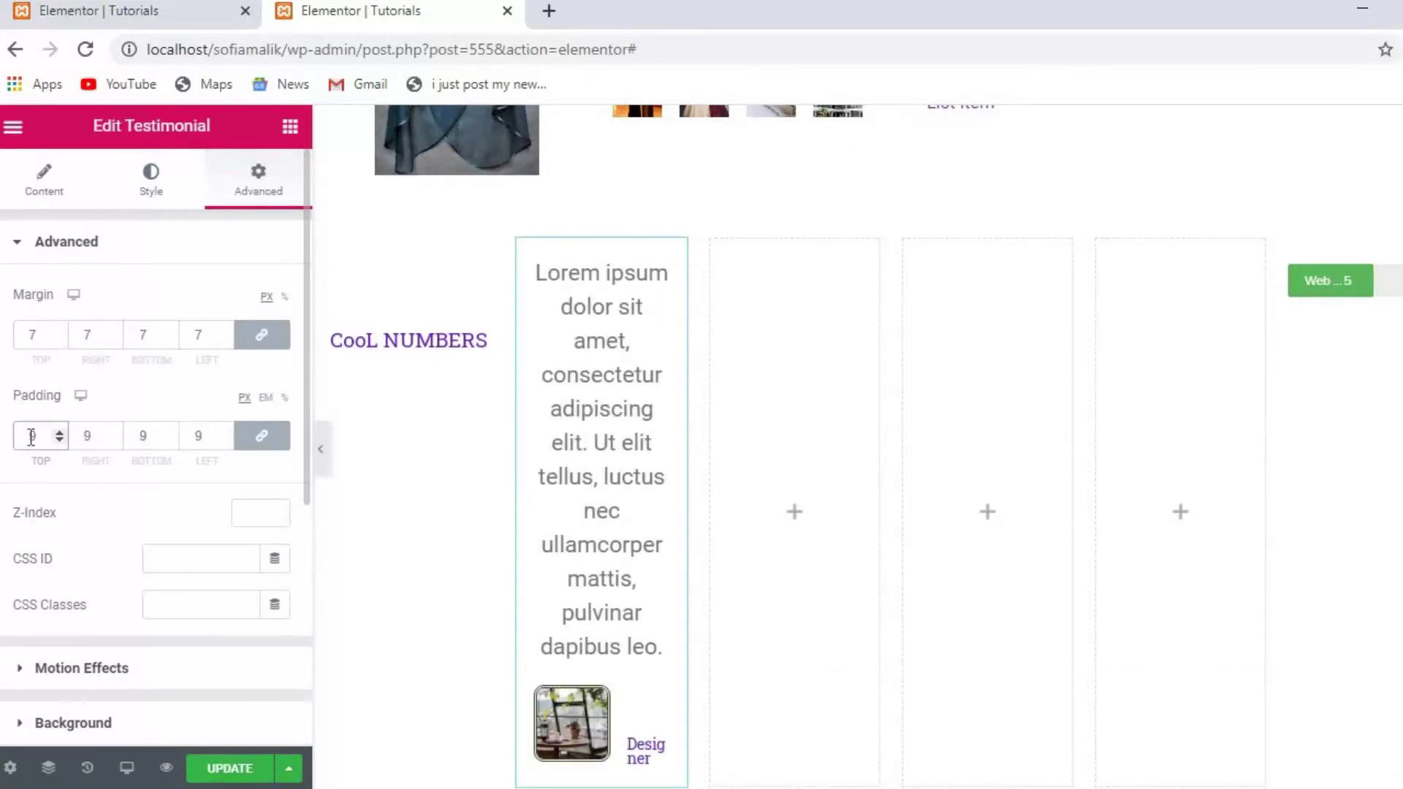
key("BackSpace")
type("59")
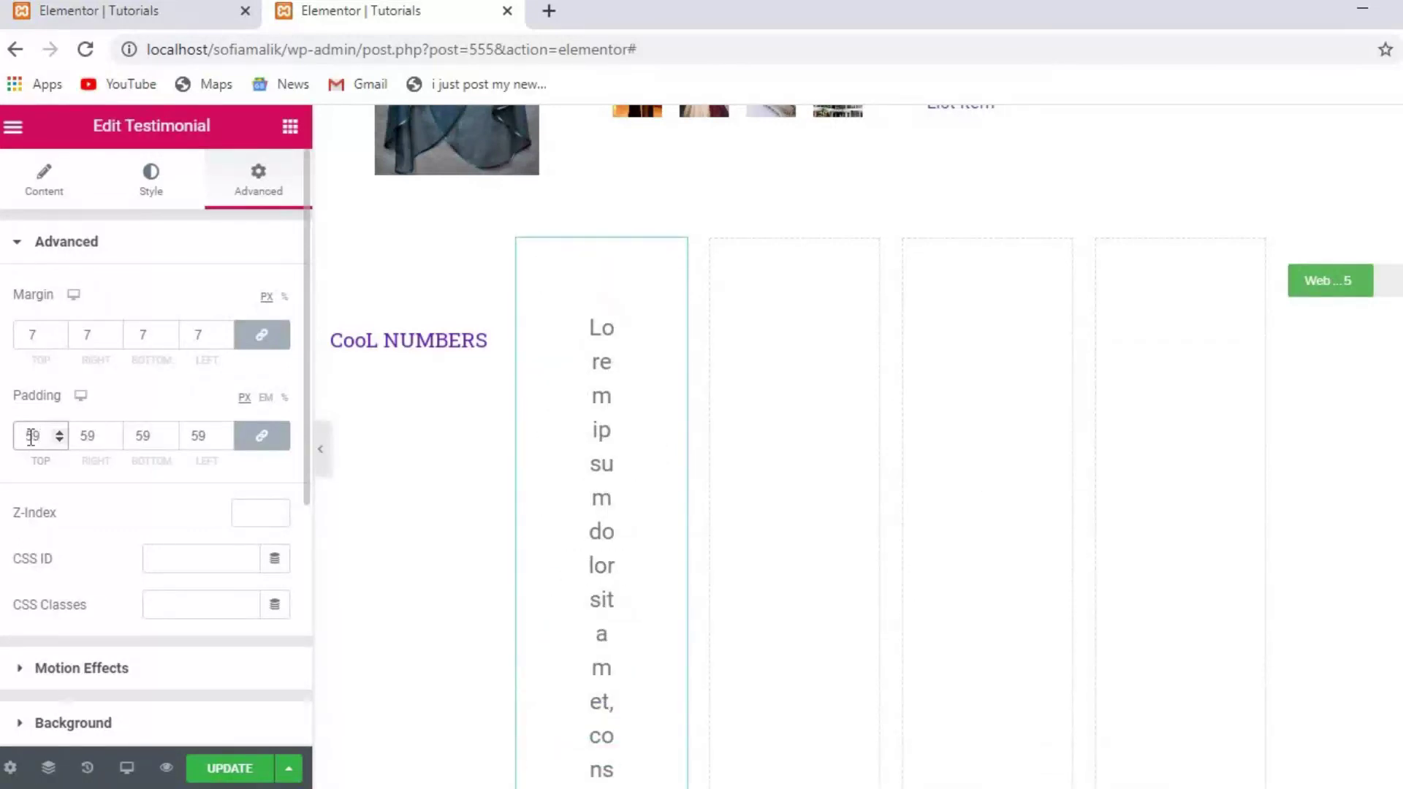
key("BackSpace")
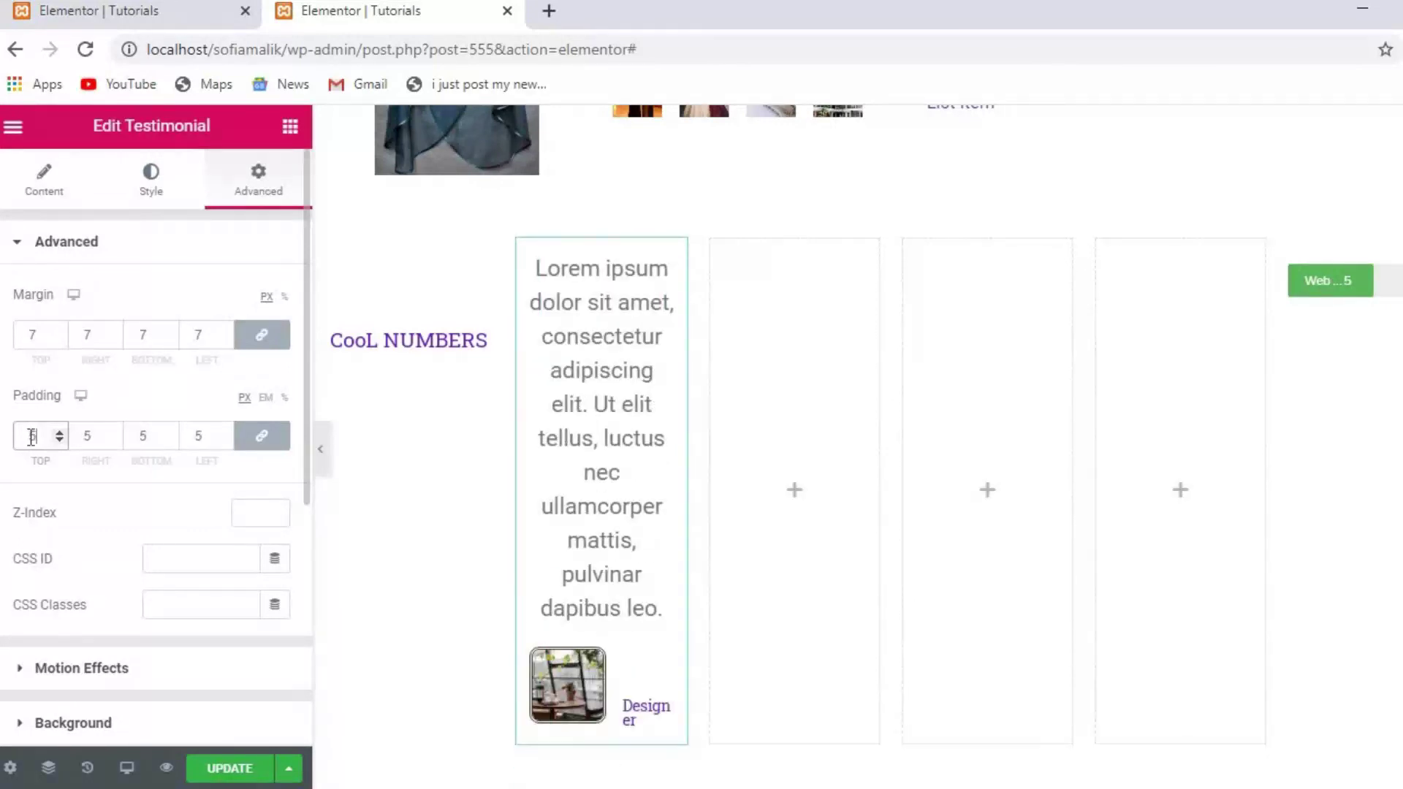
left_click(187, 564)
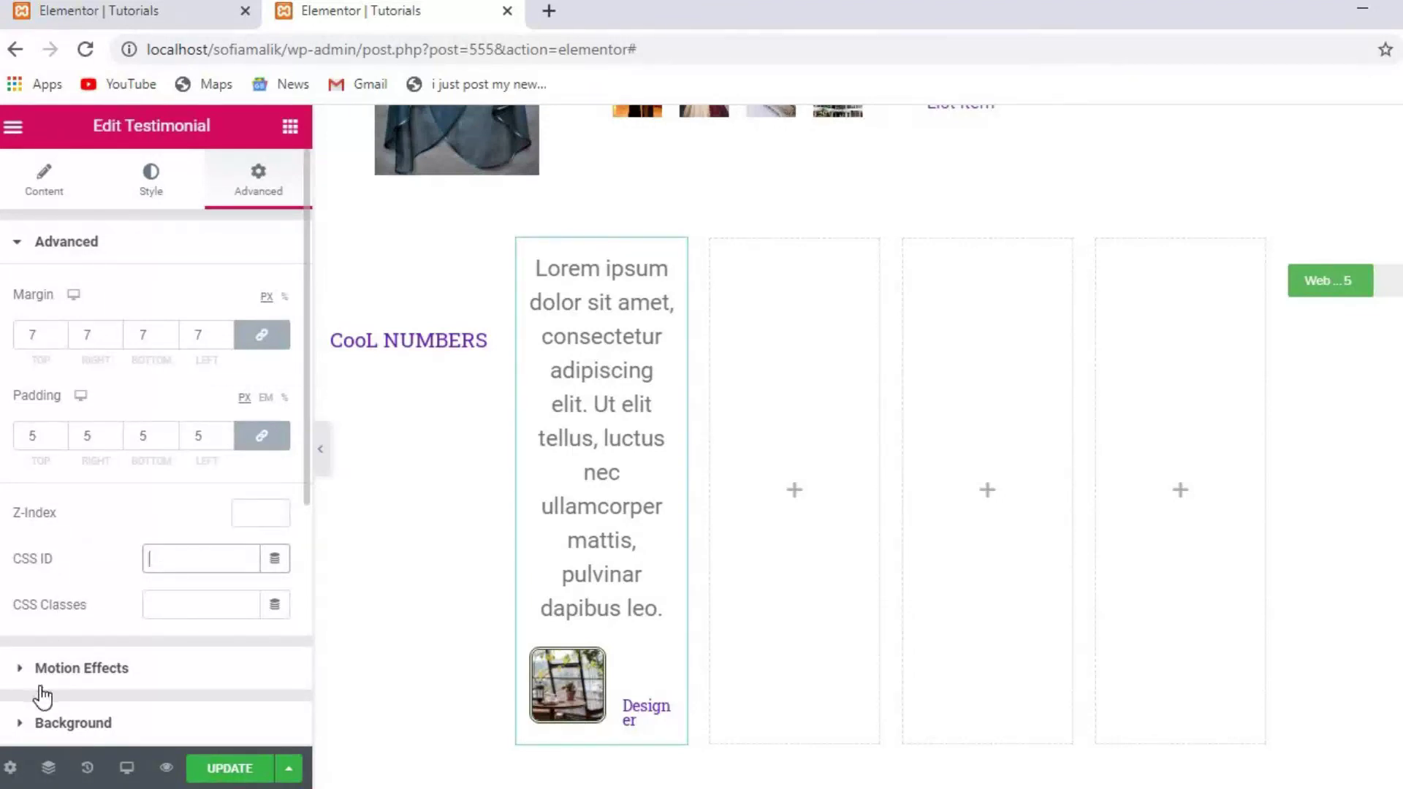
- Add a Social Icons widget from the General widgets to the fifth column of the six-column section
left_click(290, 128)
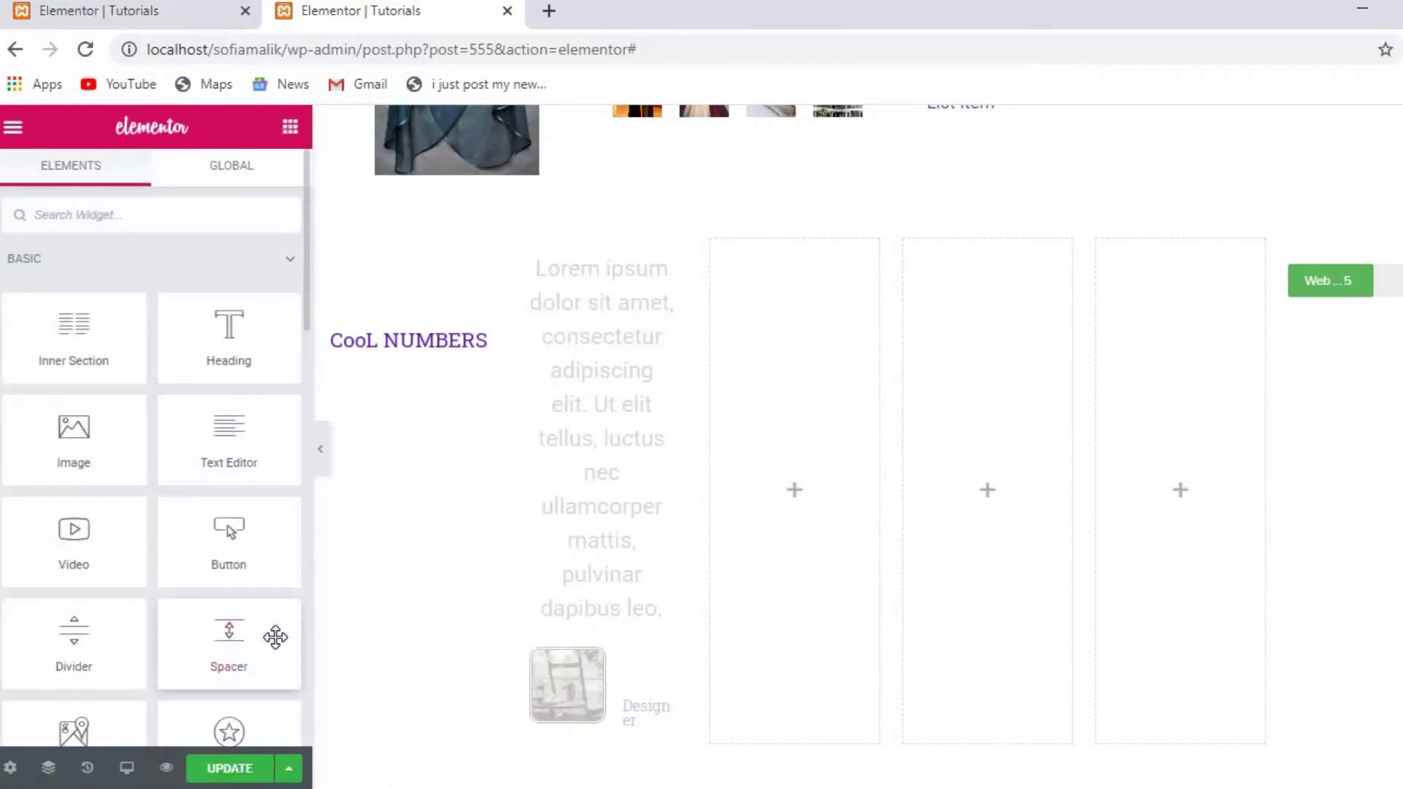
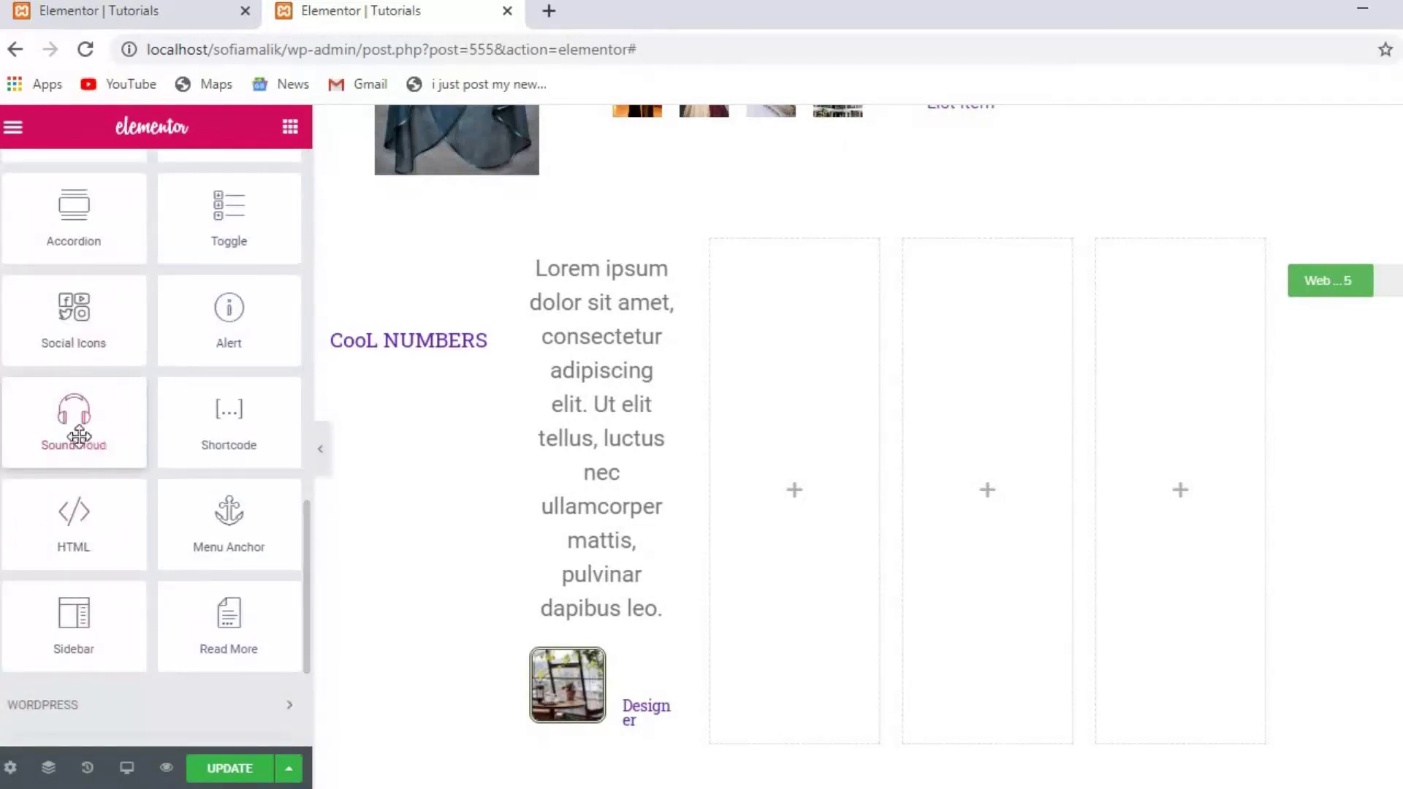
left_click_drag(75, 337, 1146, 437)
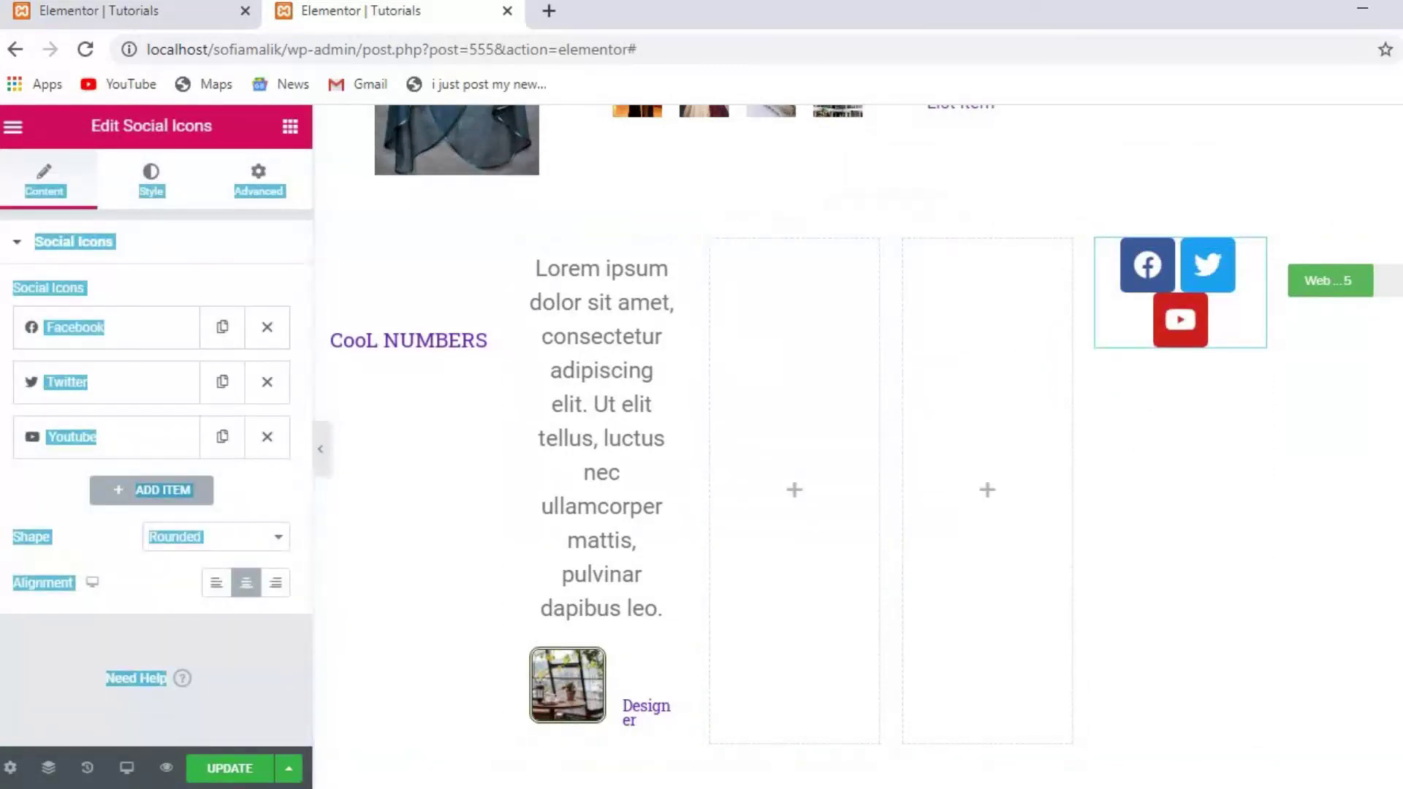
left_click(76, 554)
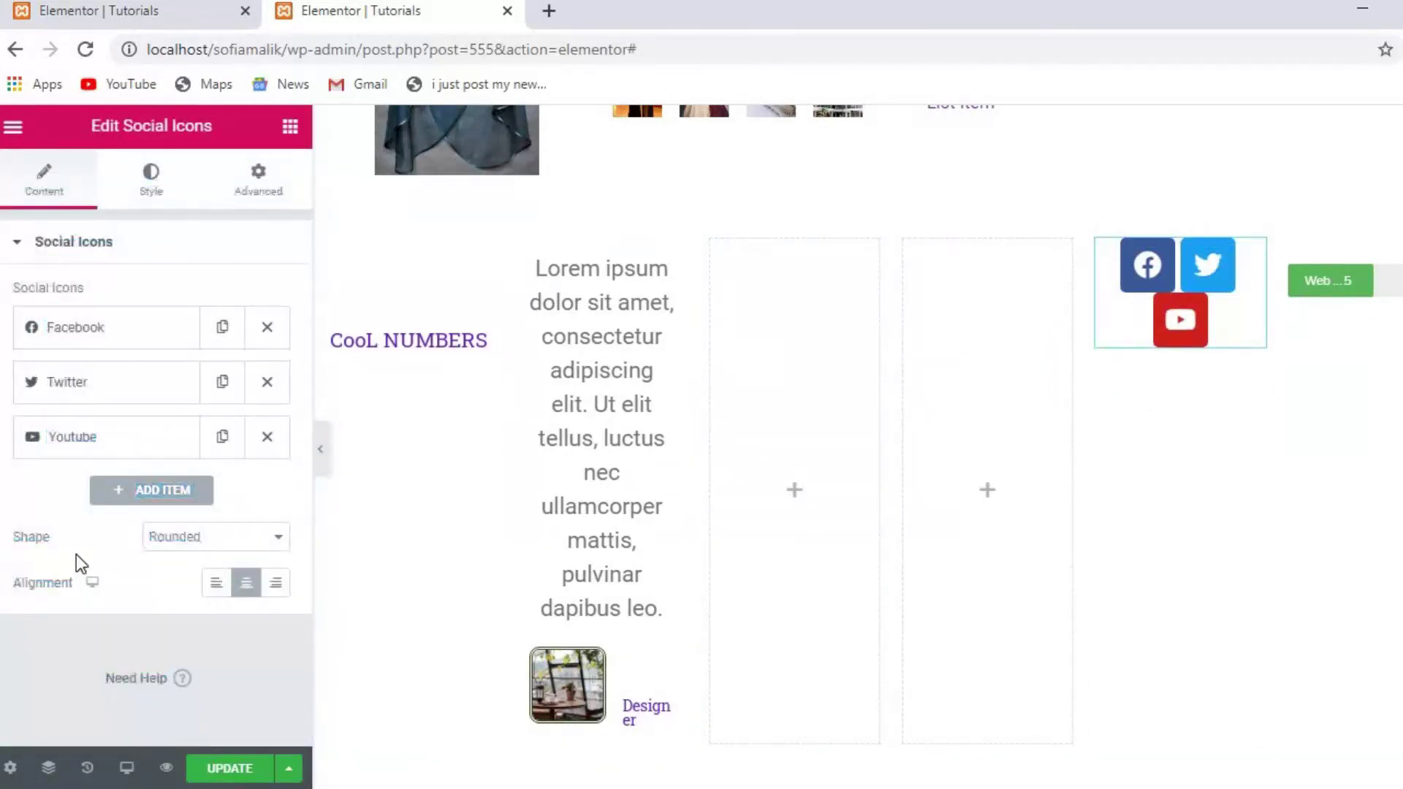
- Add a fourth item to the social icons, give it the Snapchat icon from the icon library, and update the page
left_click(118, 491)
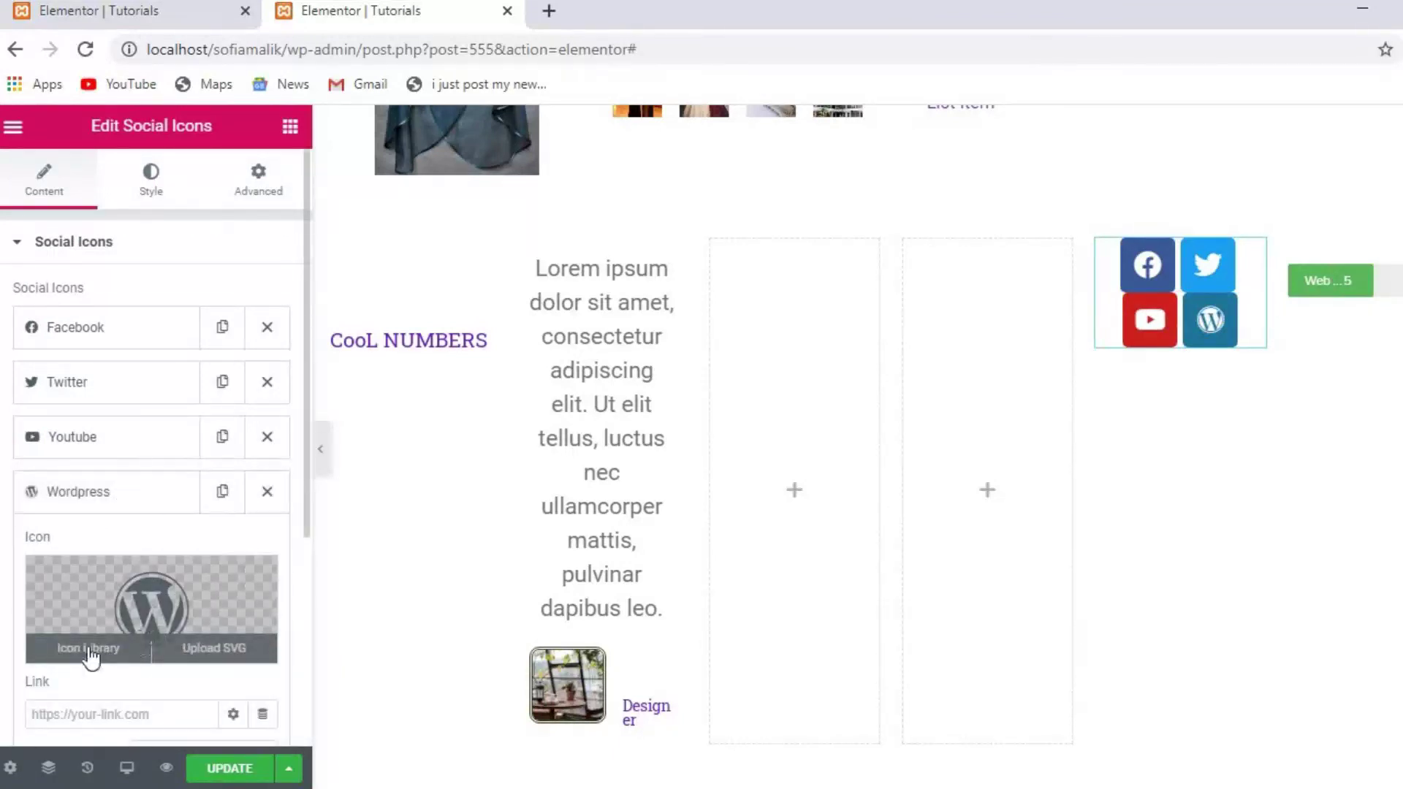
left_click(88, 651)
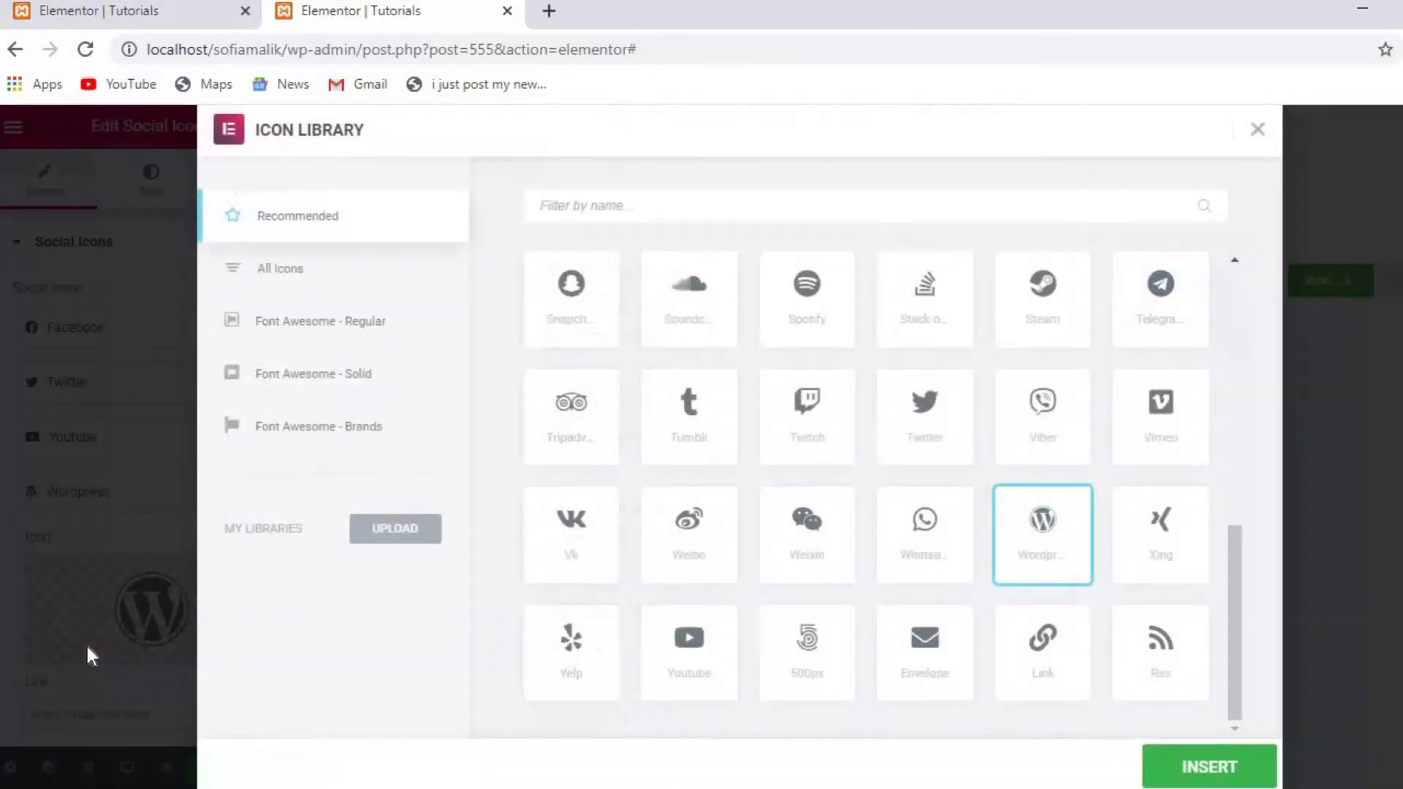
left_click(575, 288)
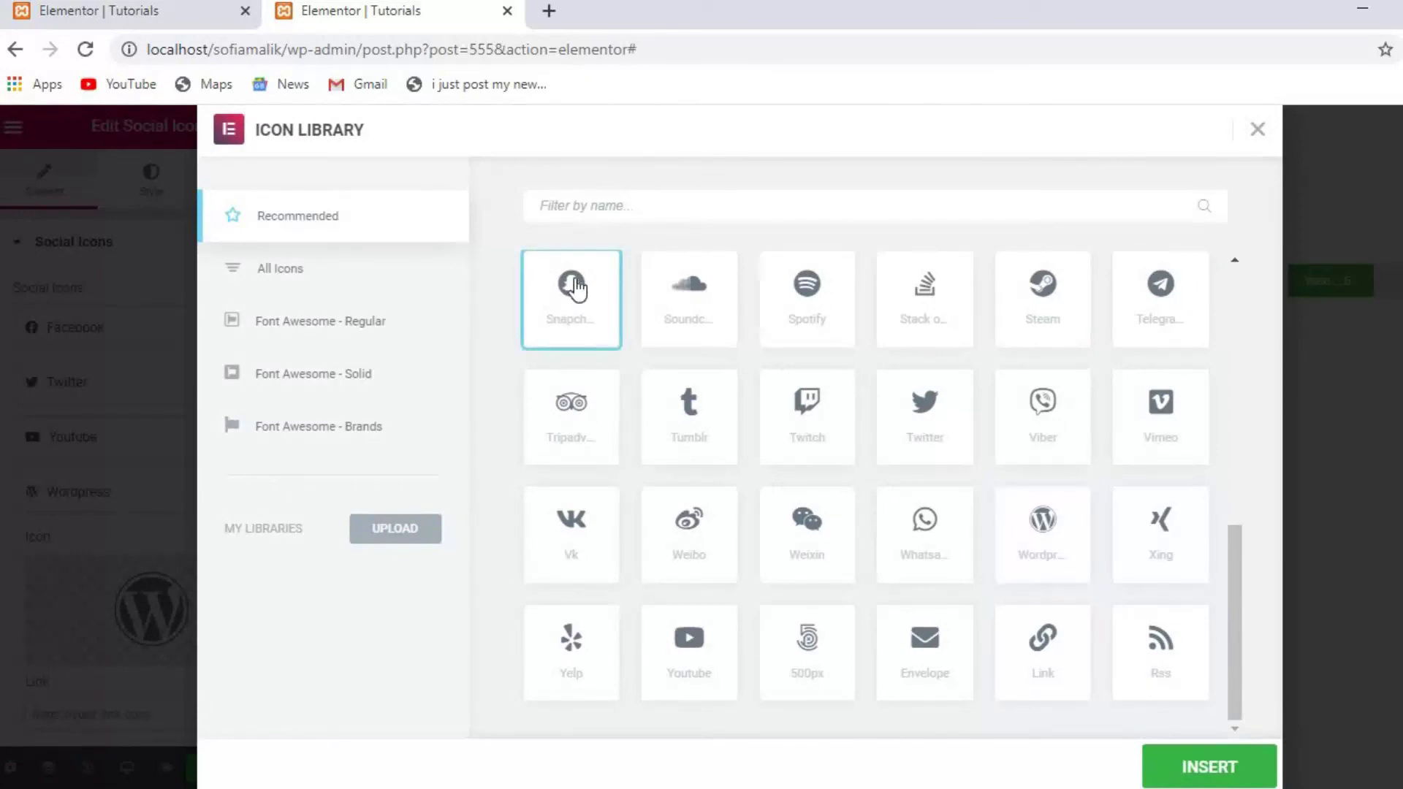
left_click(1188, 769)
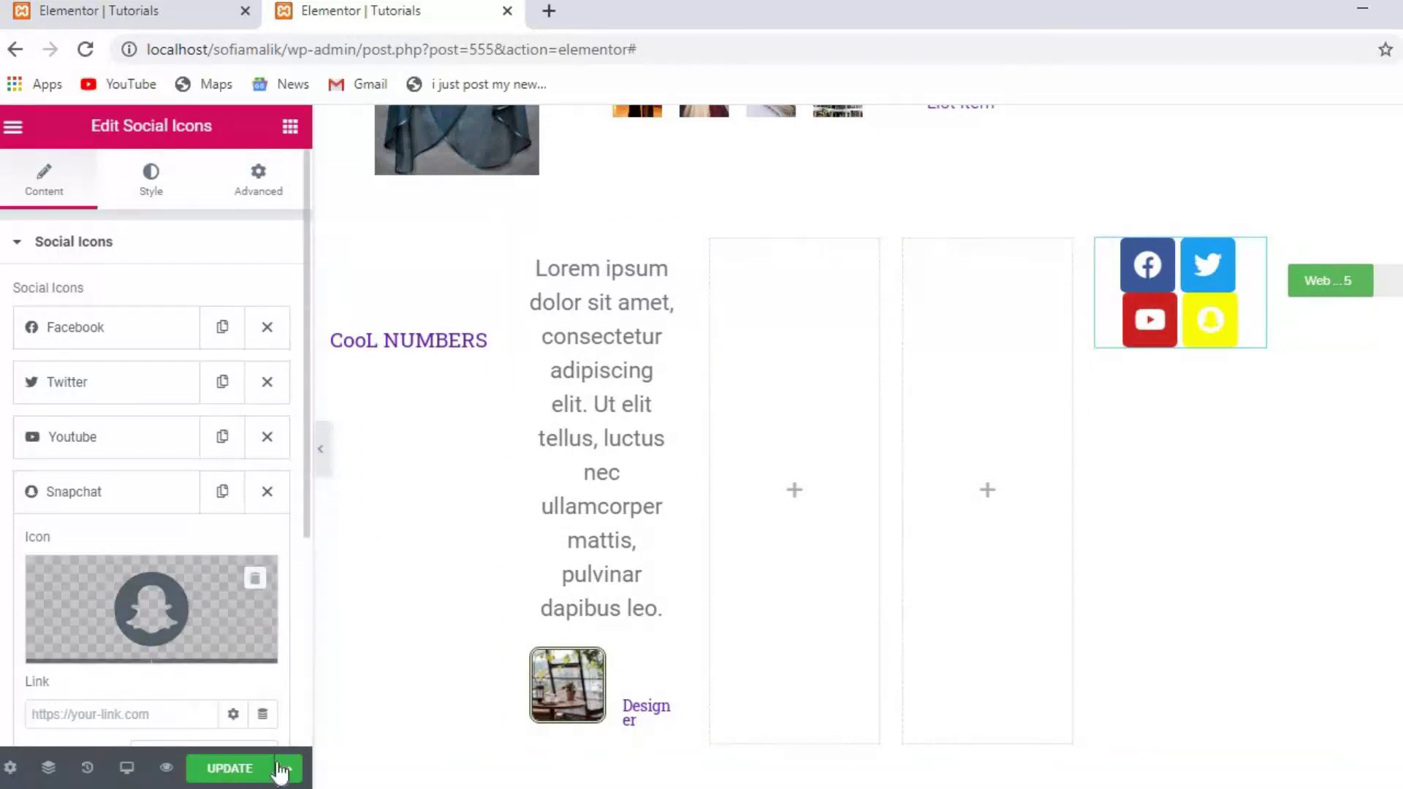
left_click(226, 771)
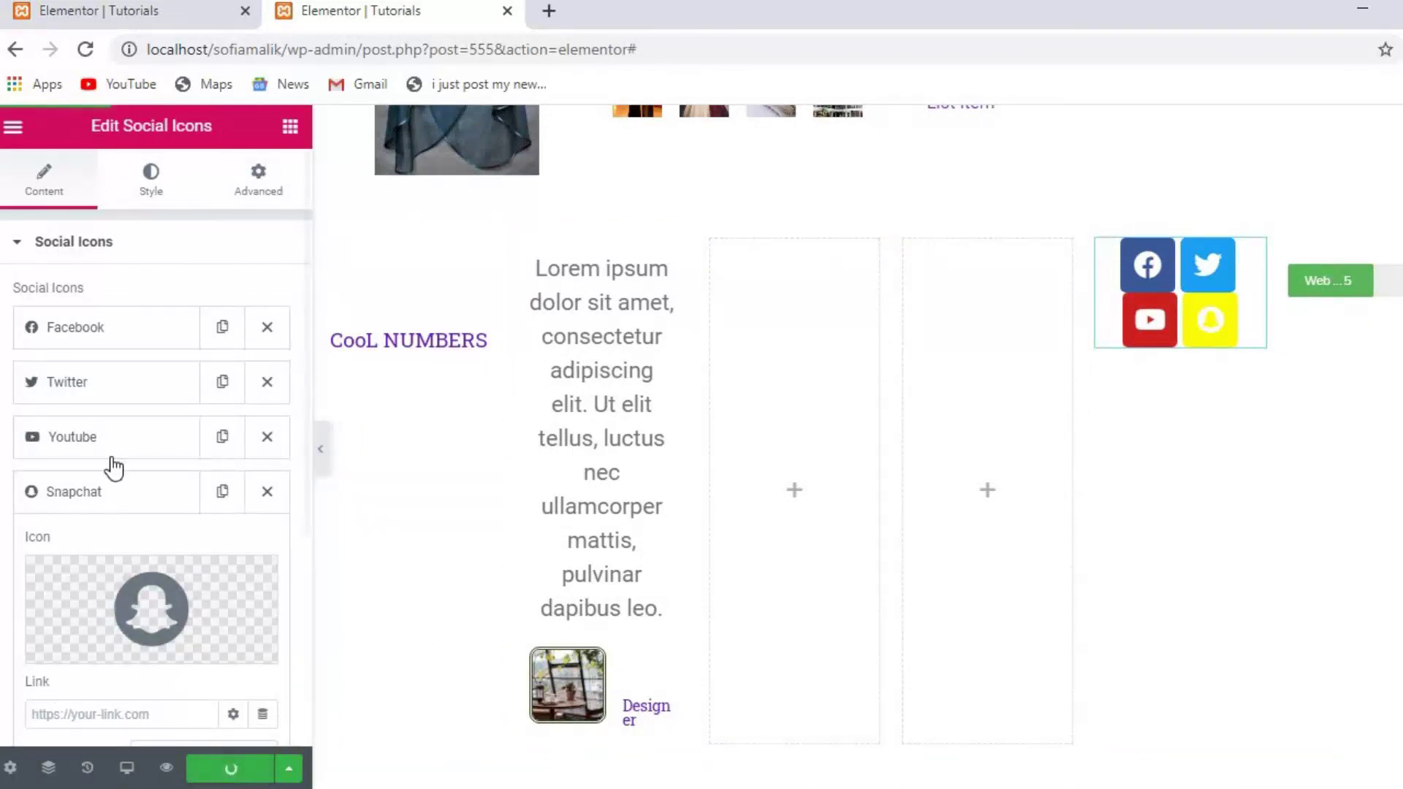
- Add a SoundCloud widget from the General widgets to the fourth column of the six-column section
left_click(793, 492)
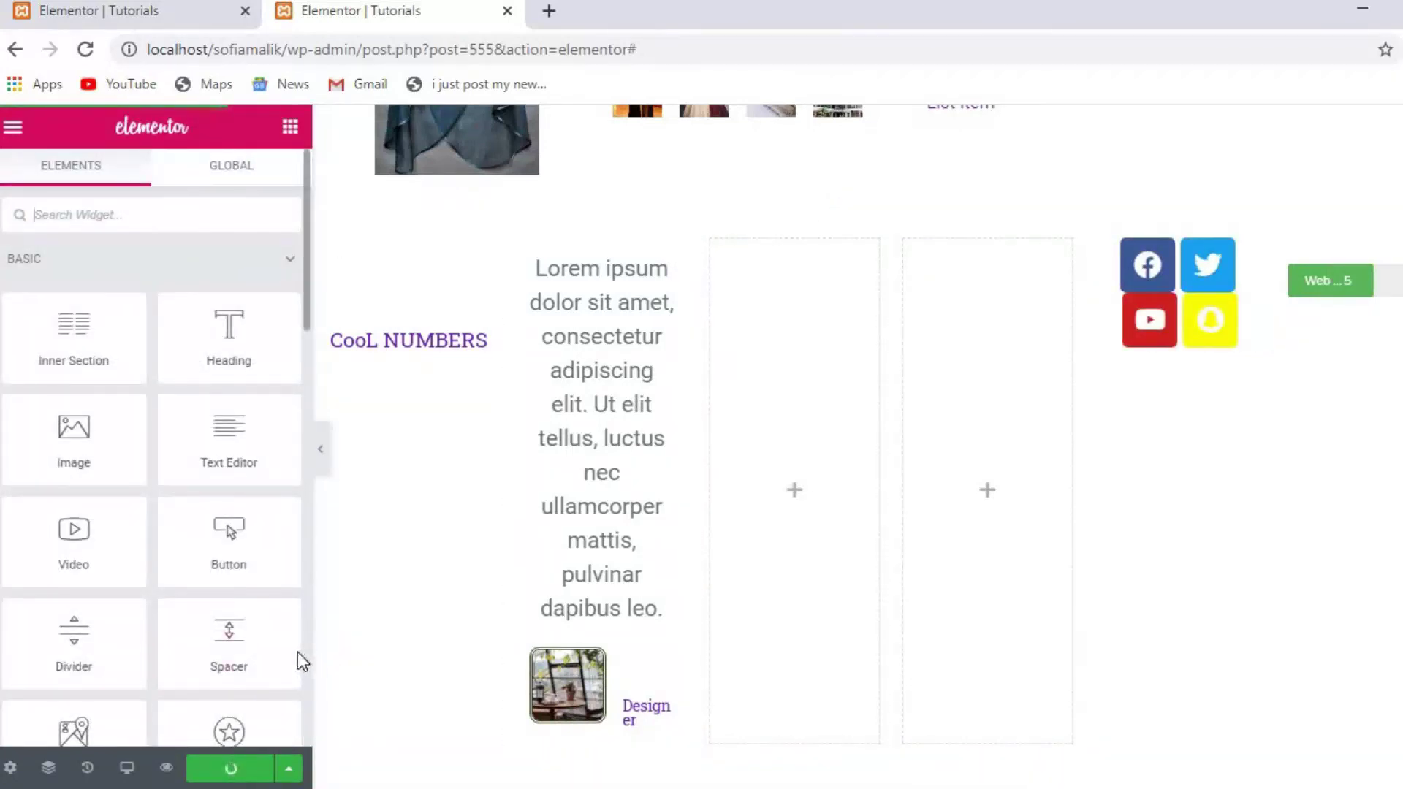
scroll(297, 652, "down", 10)
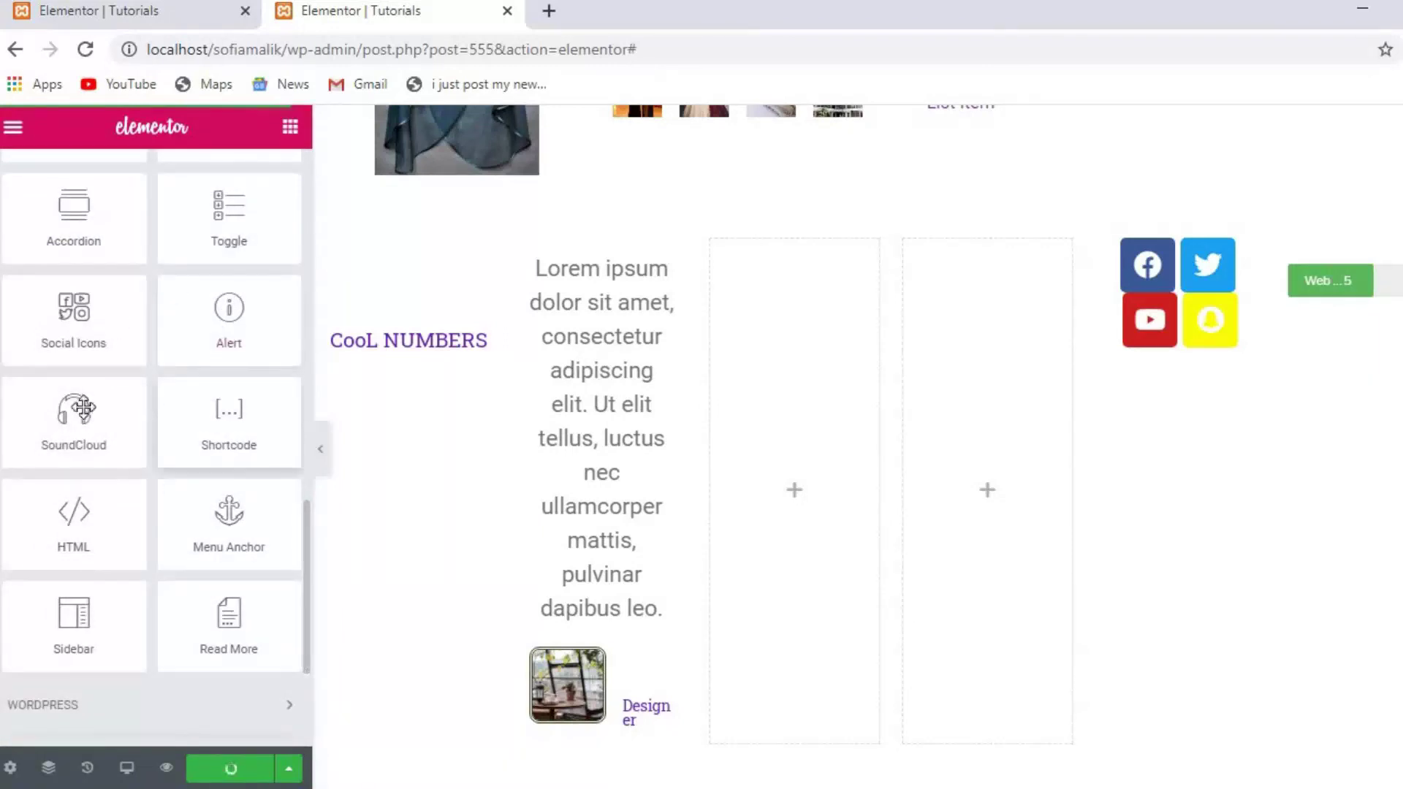
left_click_drag(84, 417, 998, 435)
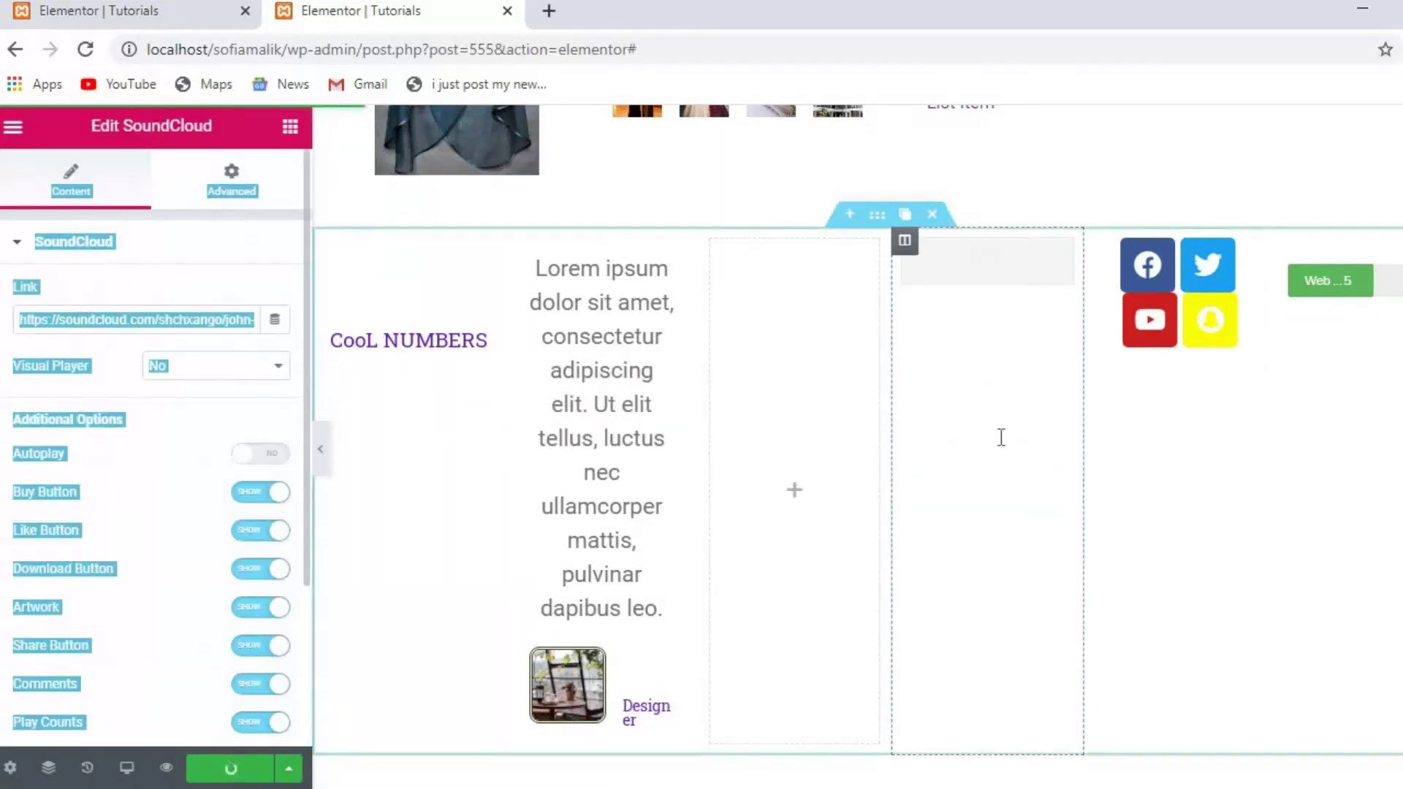
left_click(134, 573)
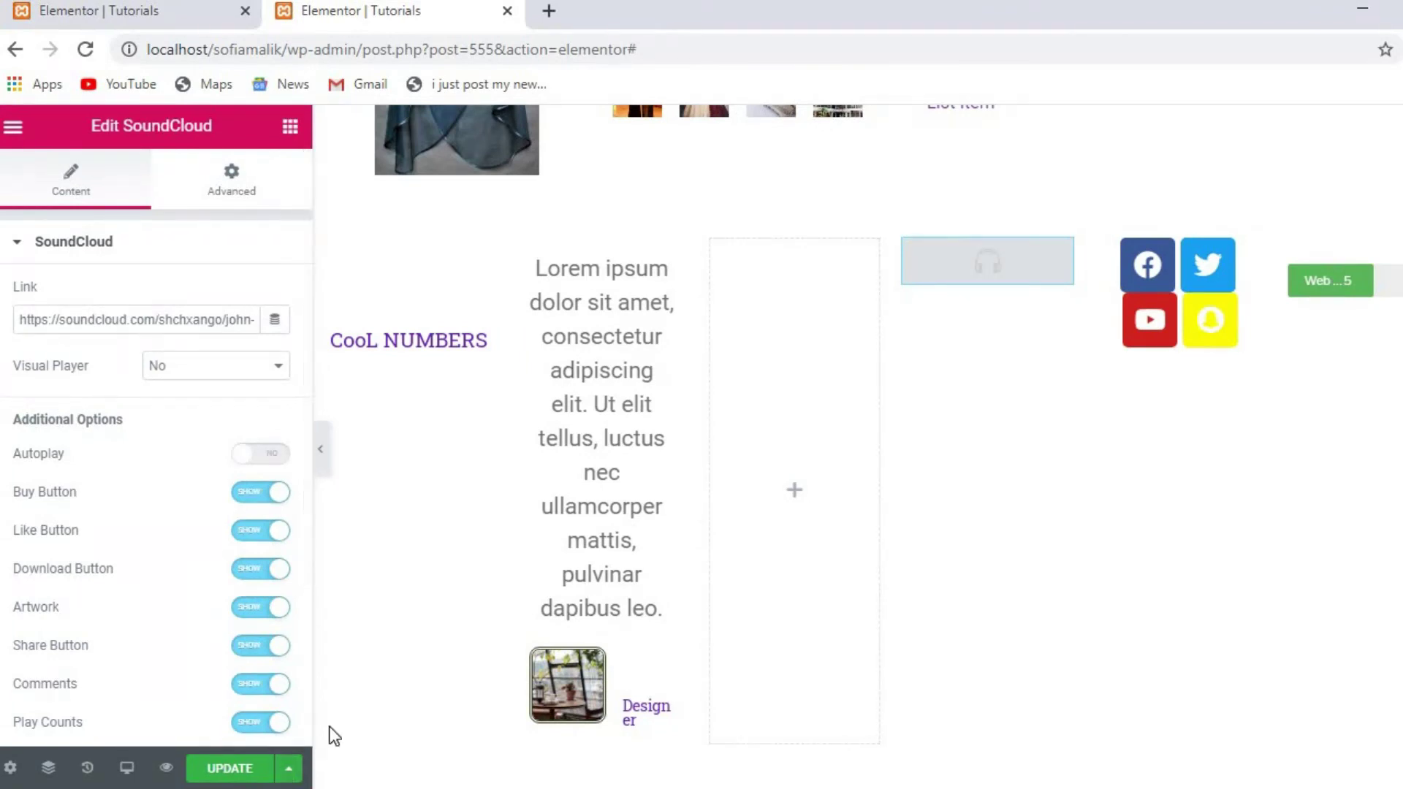
- Add a Shortcode widget from the General widgets to the empty third column of the six-column section
left_click(291, 127)
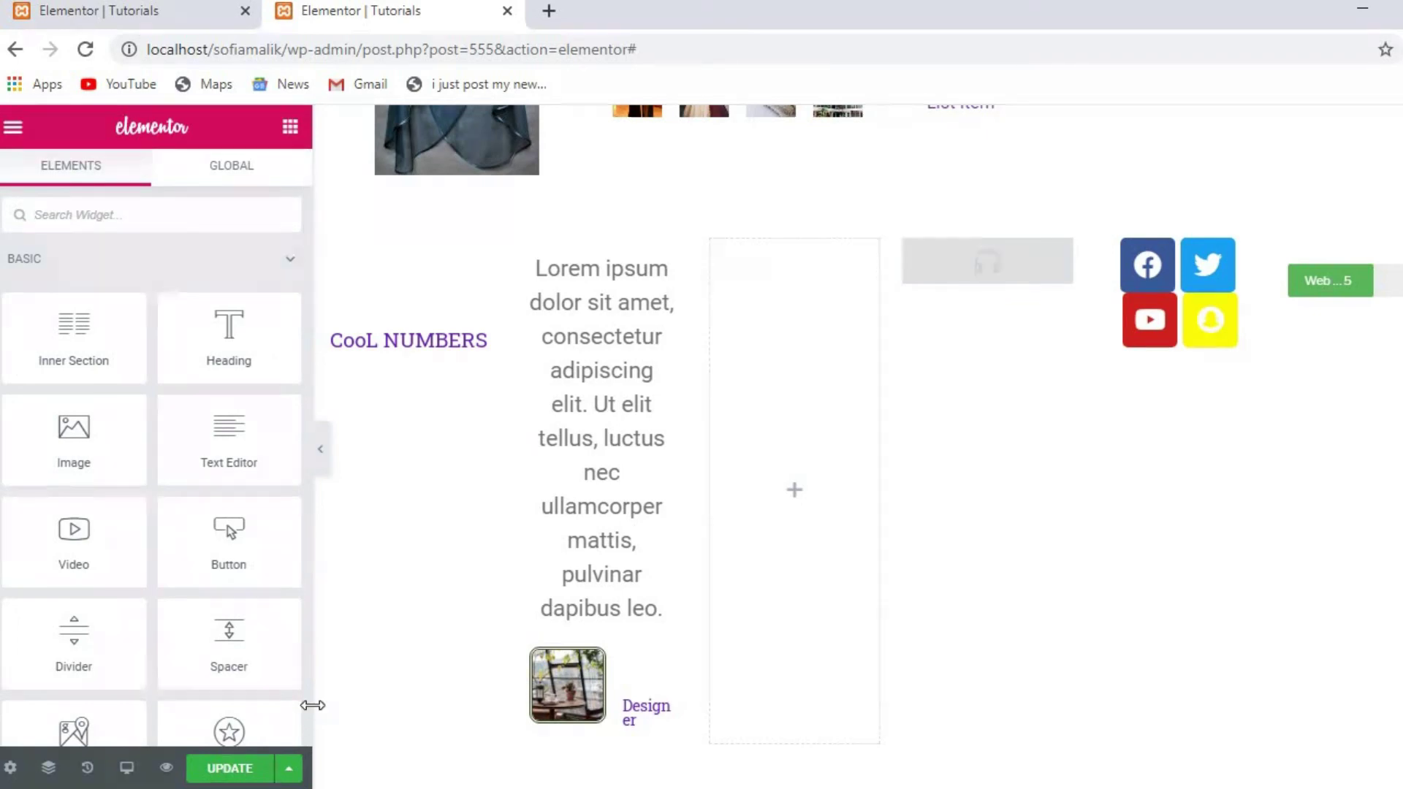
mouse_move(313, 708)
left_mouse_down()
mouse_move(333, 708)
mouse_move(298, 708)
left_mouse_up()
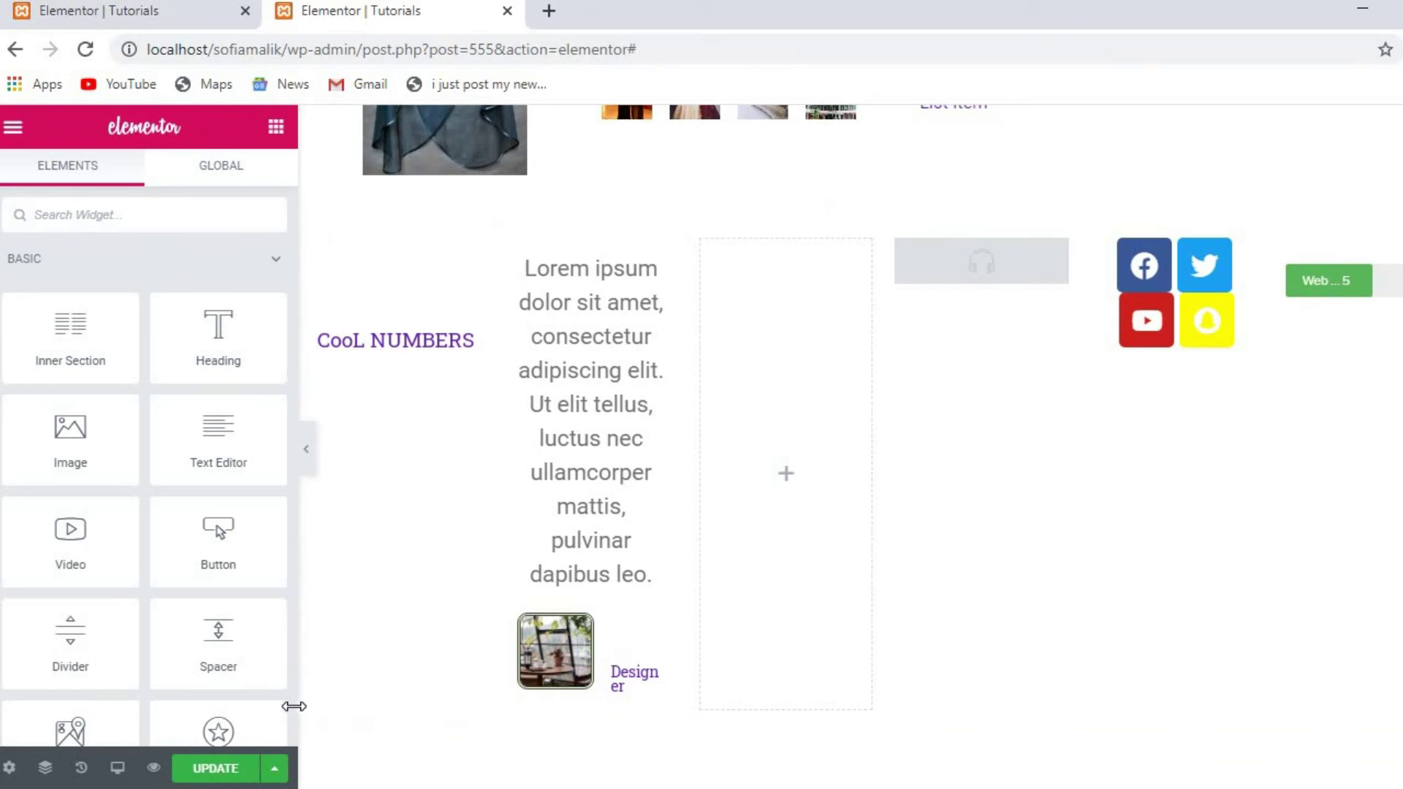
scroll(287, 708, "down", 15)
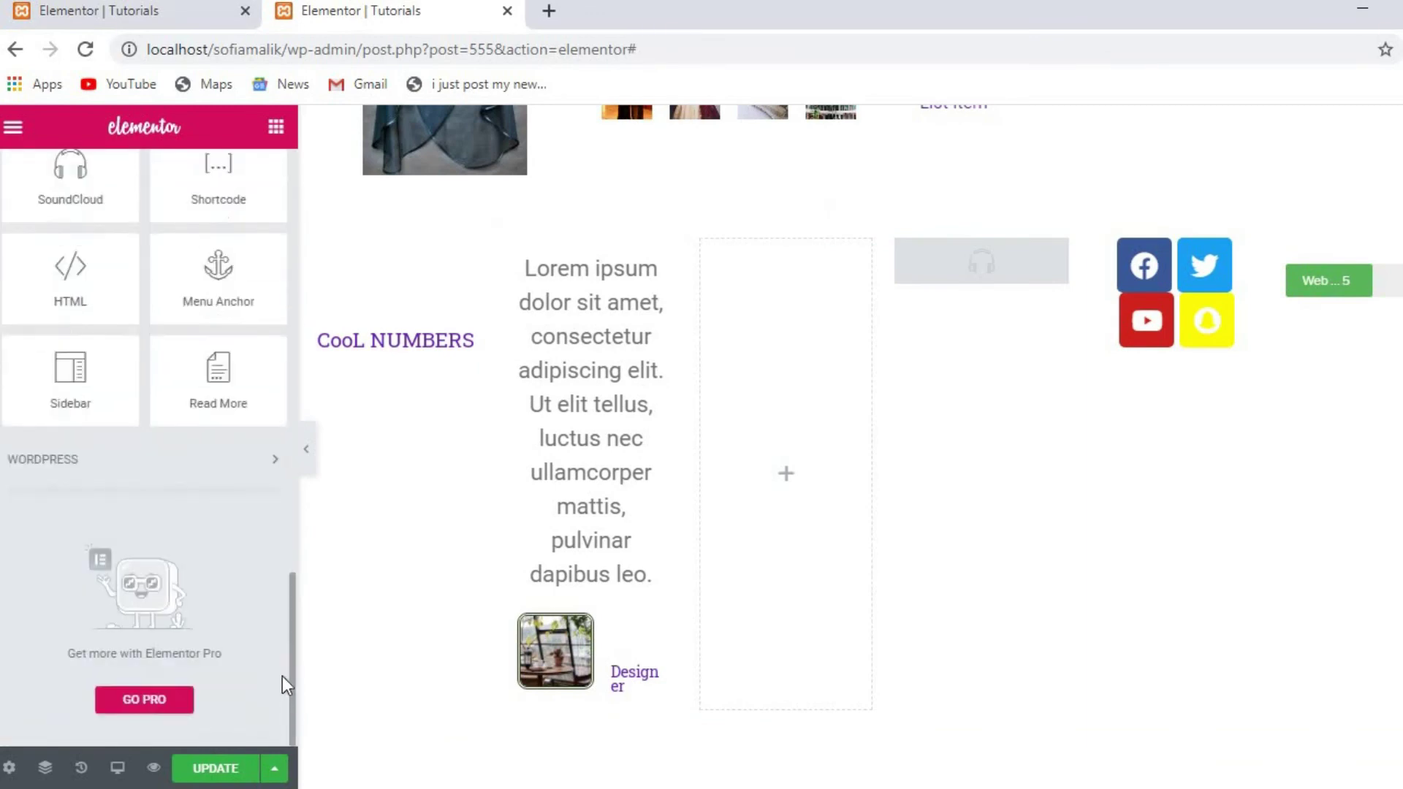
left_click_drag(177, 203, 745, 516)
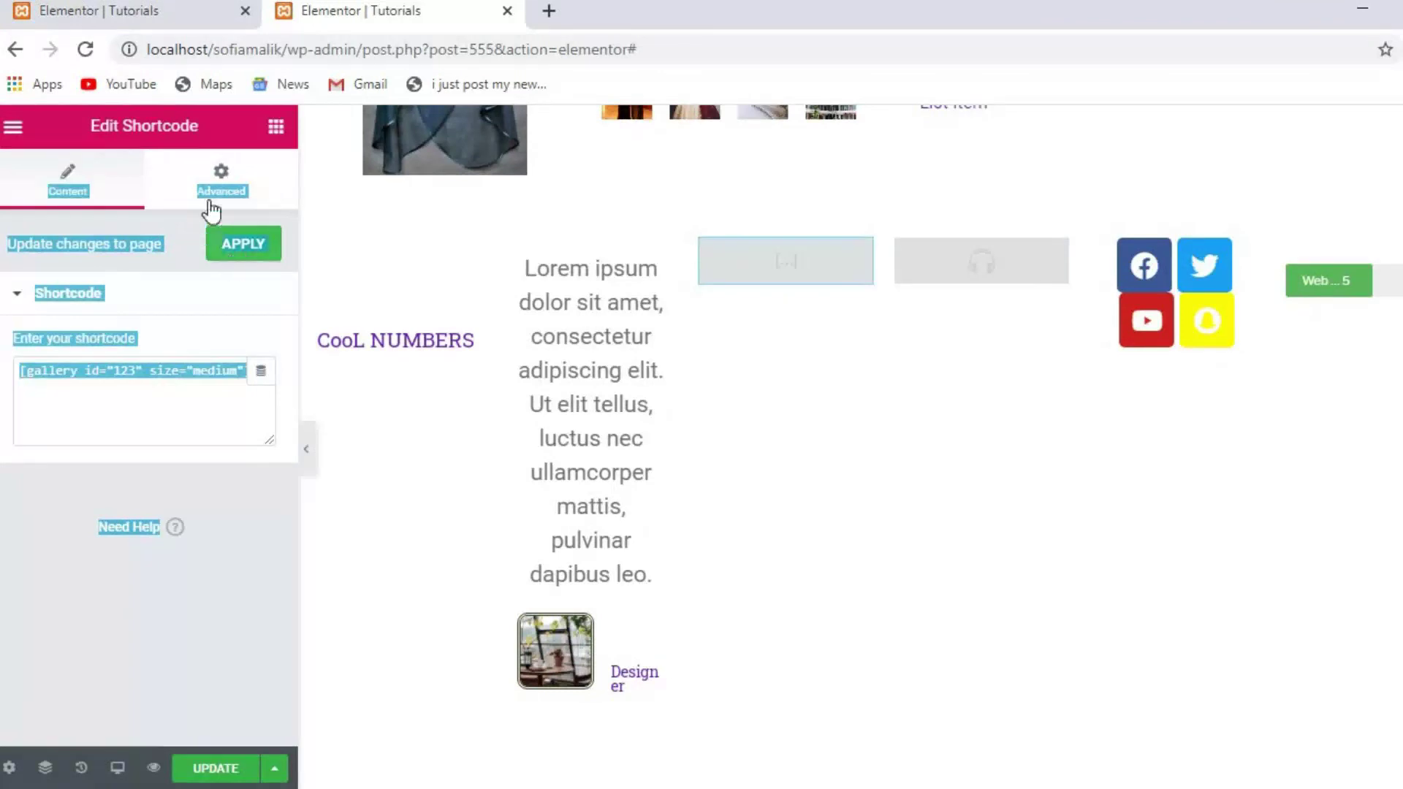
- Add a new section with three equal columns below the six-column section
left_click(276, 127)
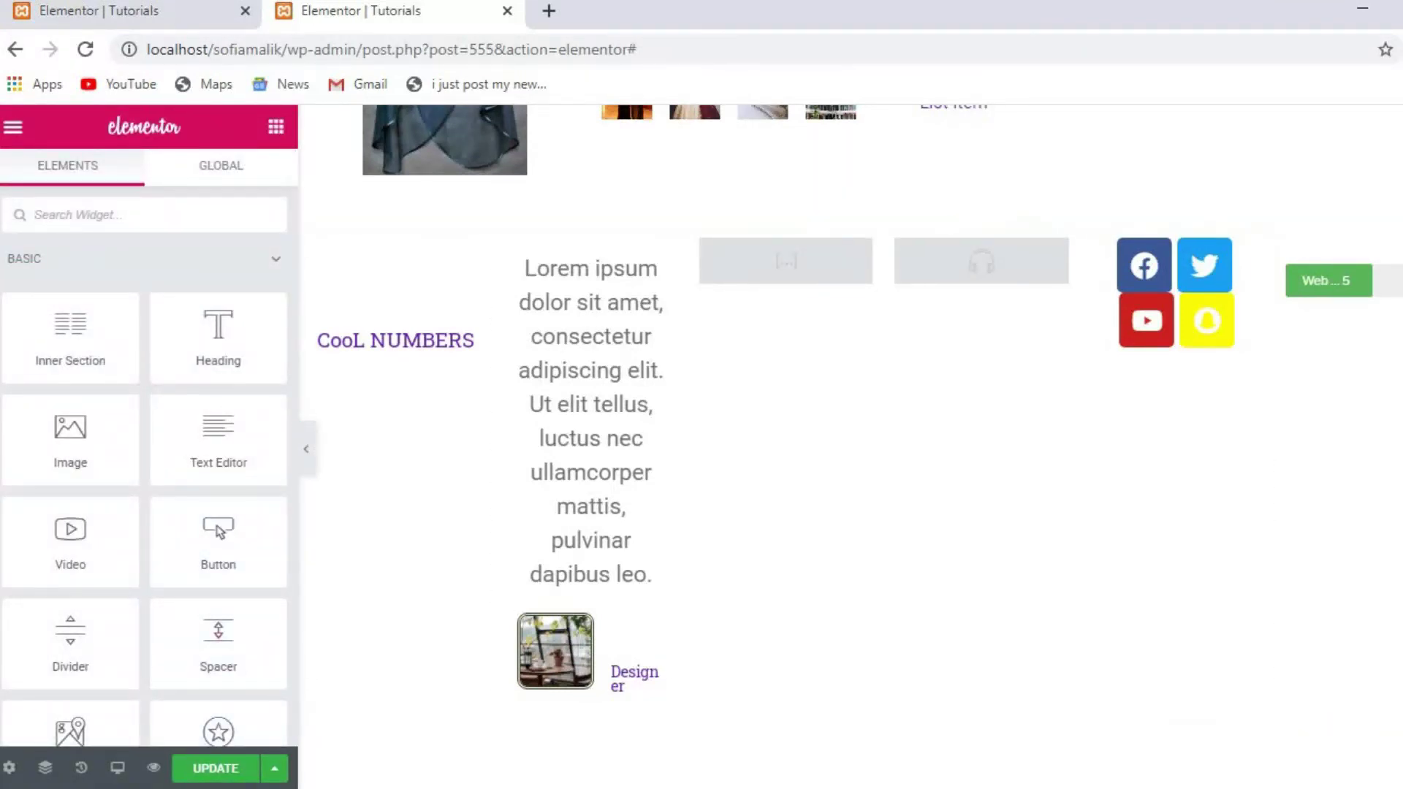
scroll(850, 446, "down", 4)
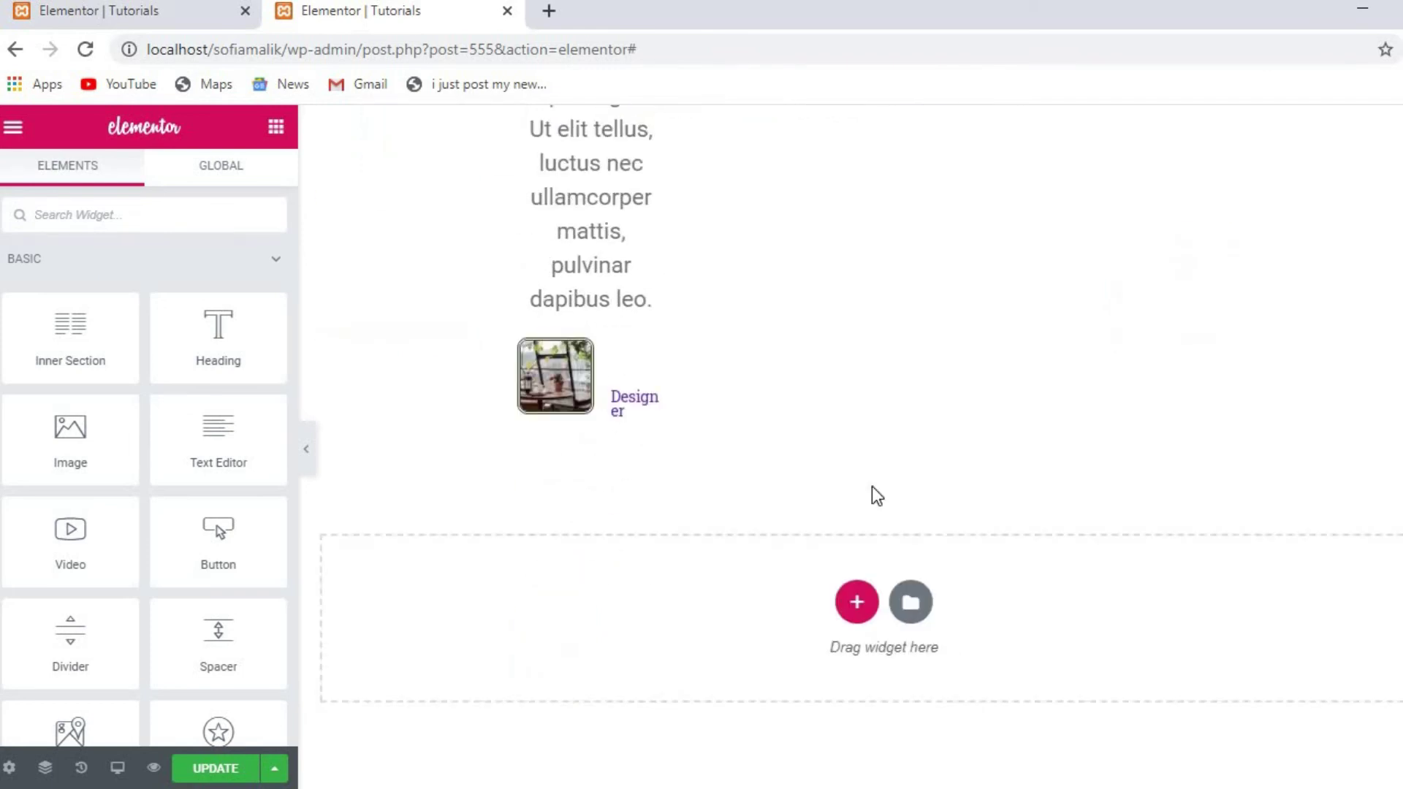
left_click(850, 623)
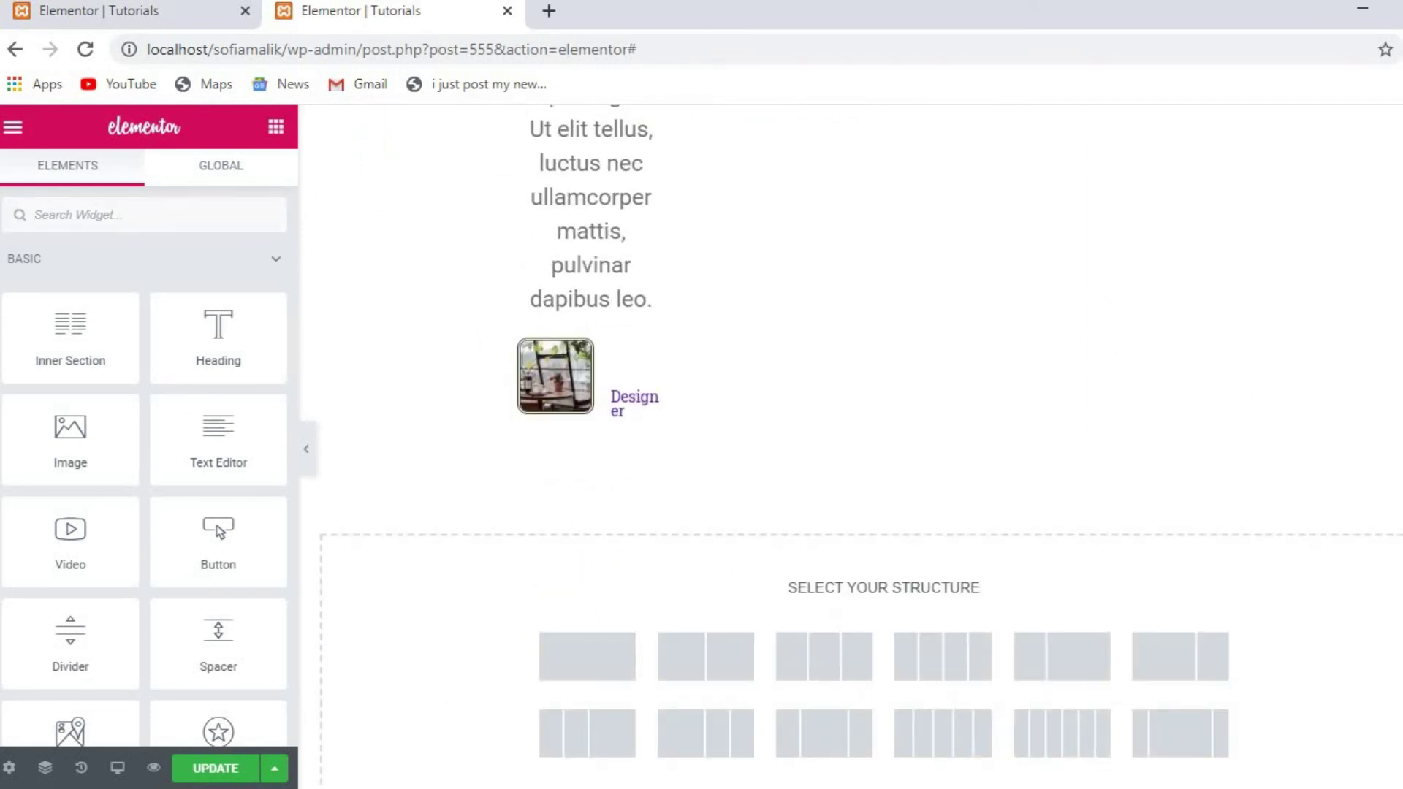
scroll(1208, 420, "down", 2)
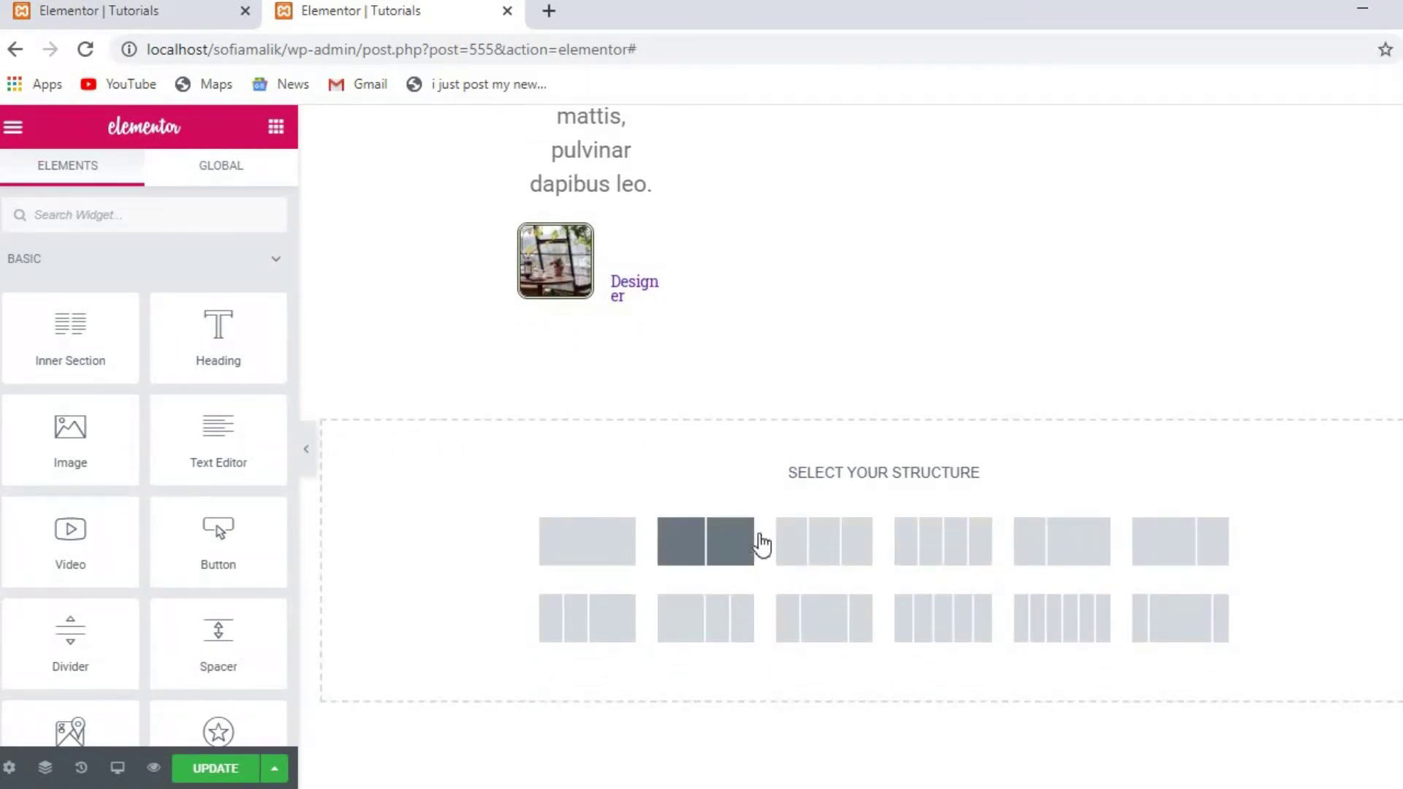
left_click(786, 541)
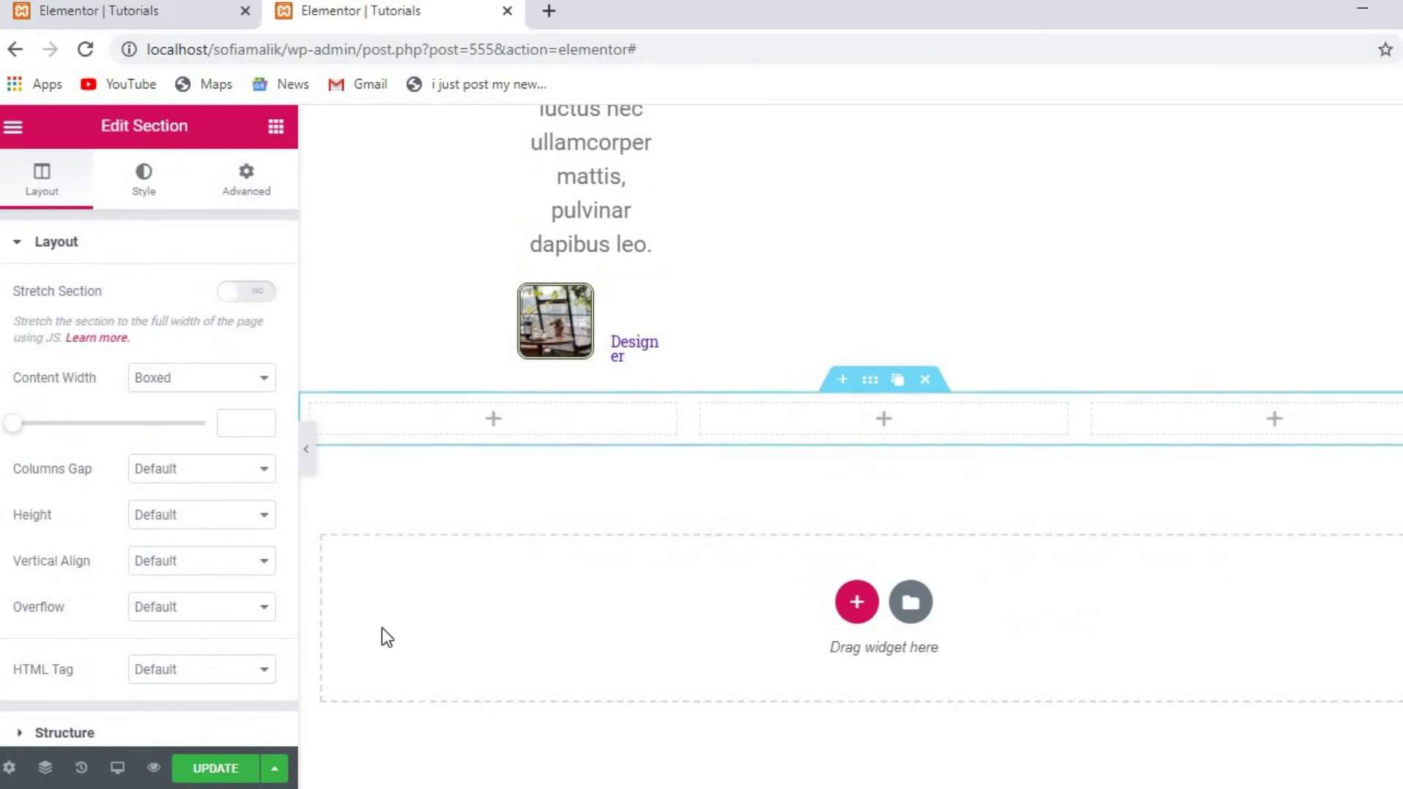
- Add an HTML widget from the General widgets to the first column of the new three-column section
left_click(270, 132)
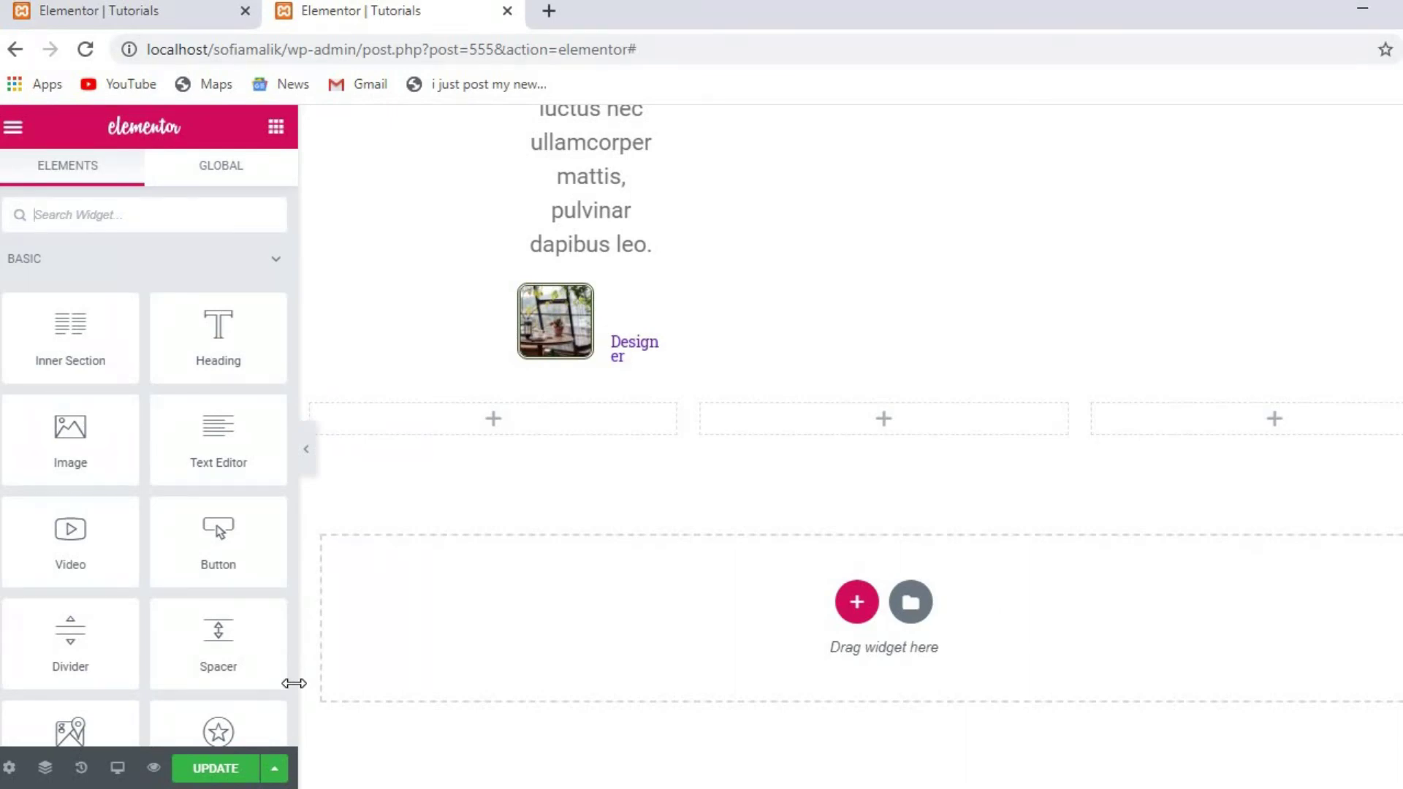
scroll(287, 703, "down", 8)
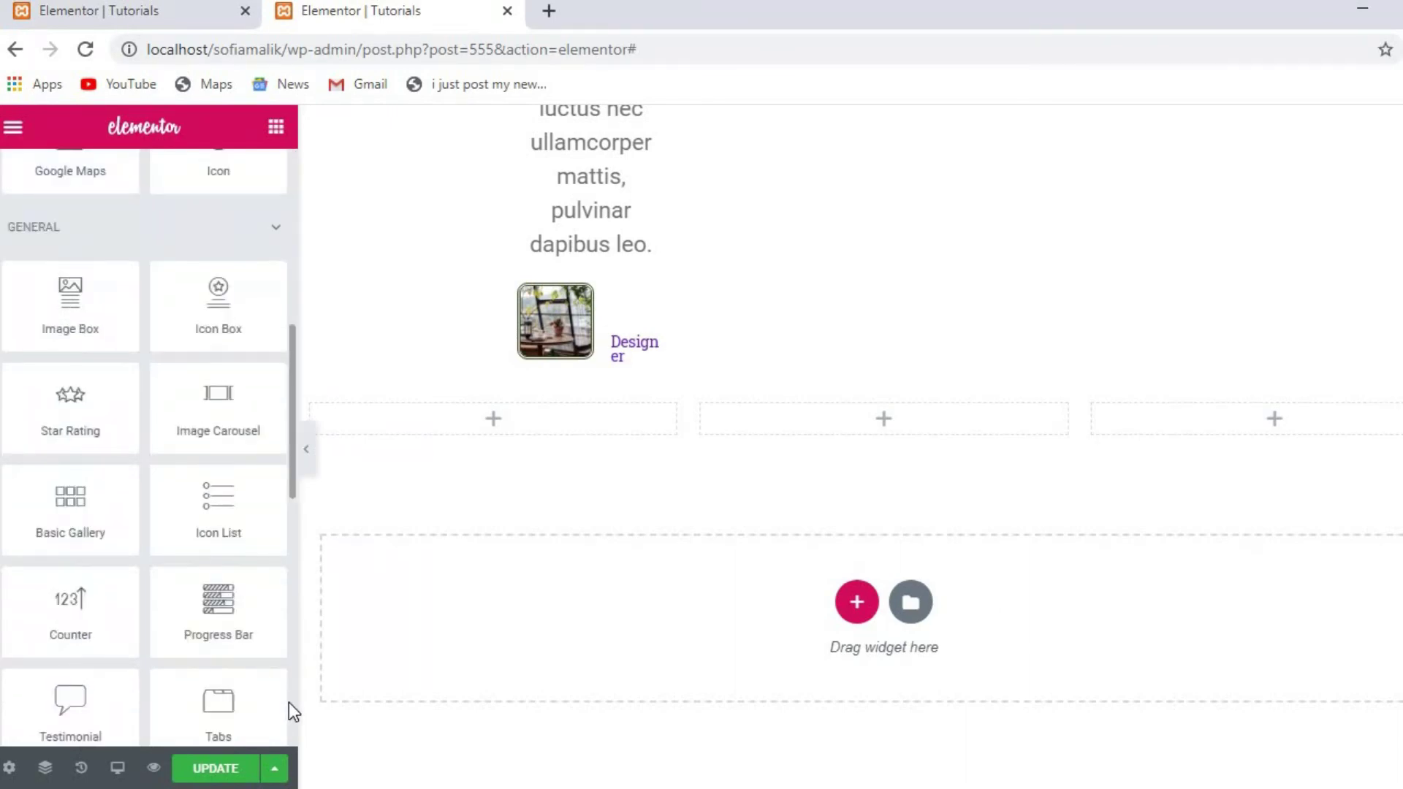
scroll(288, 703, "down", 10)
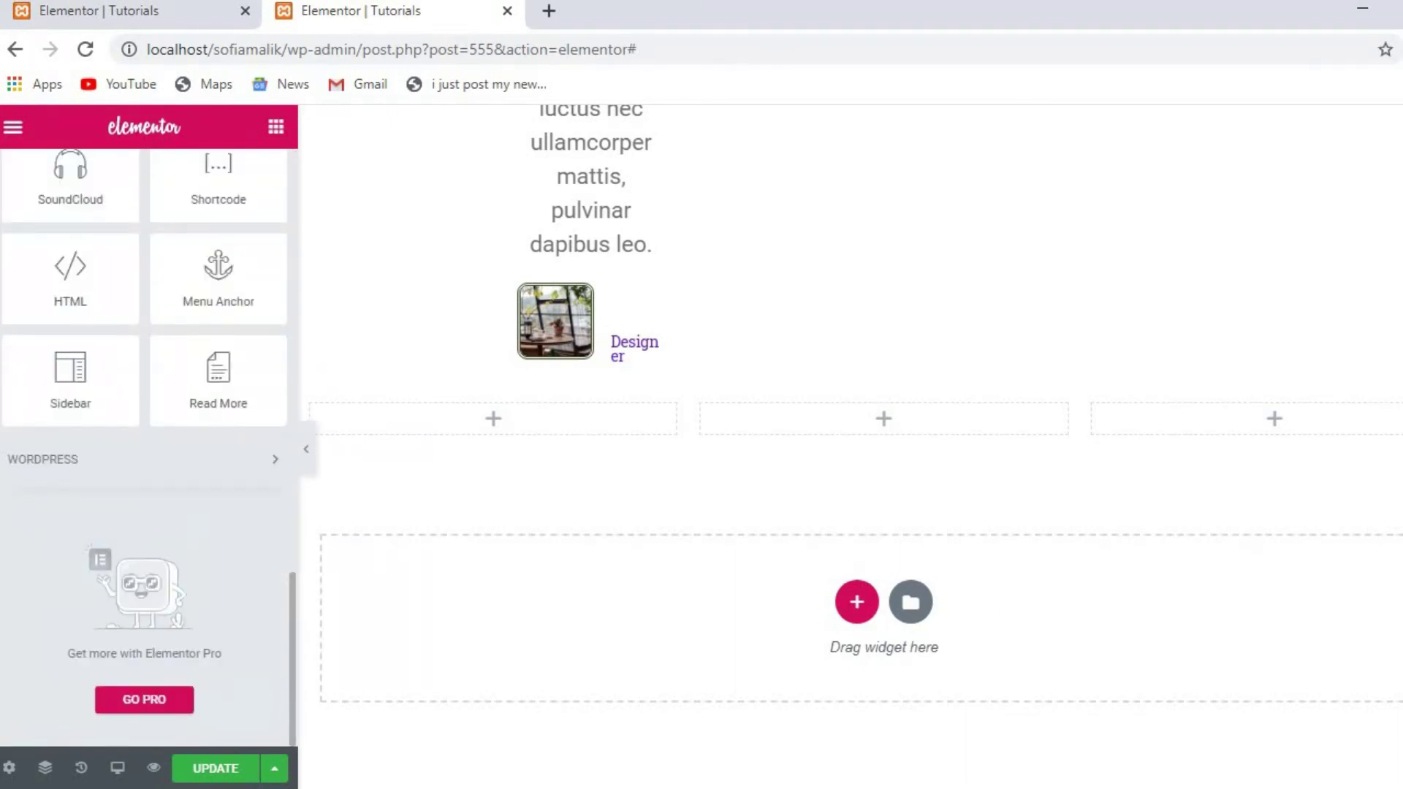
left_click_drag(87, 274, 539, 413)
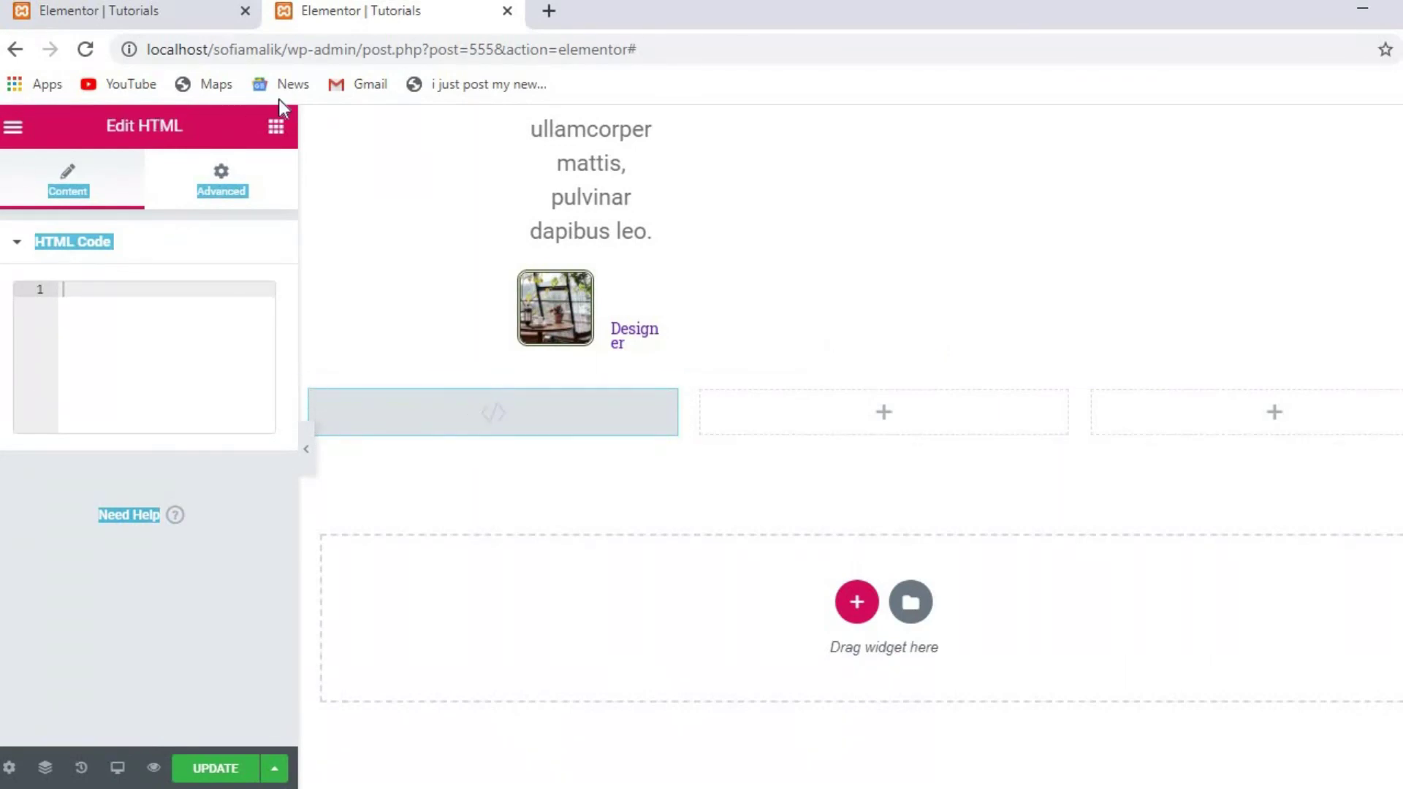
- Add a Menu Anchor widget from the General widgets to the second column of the three-column section
left_click(275, 128)
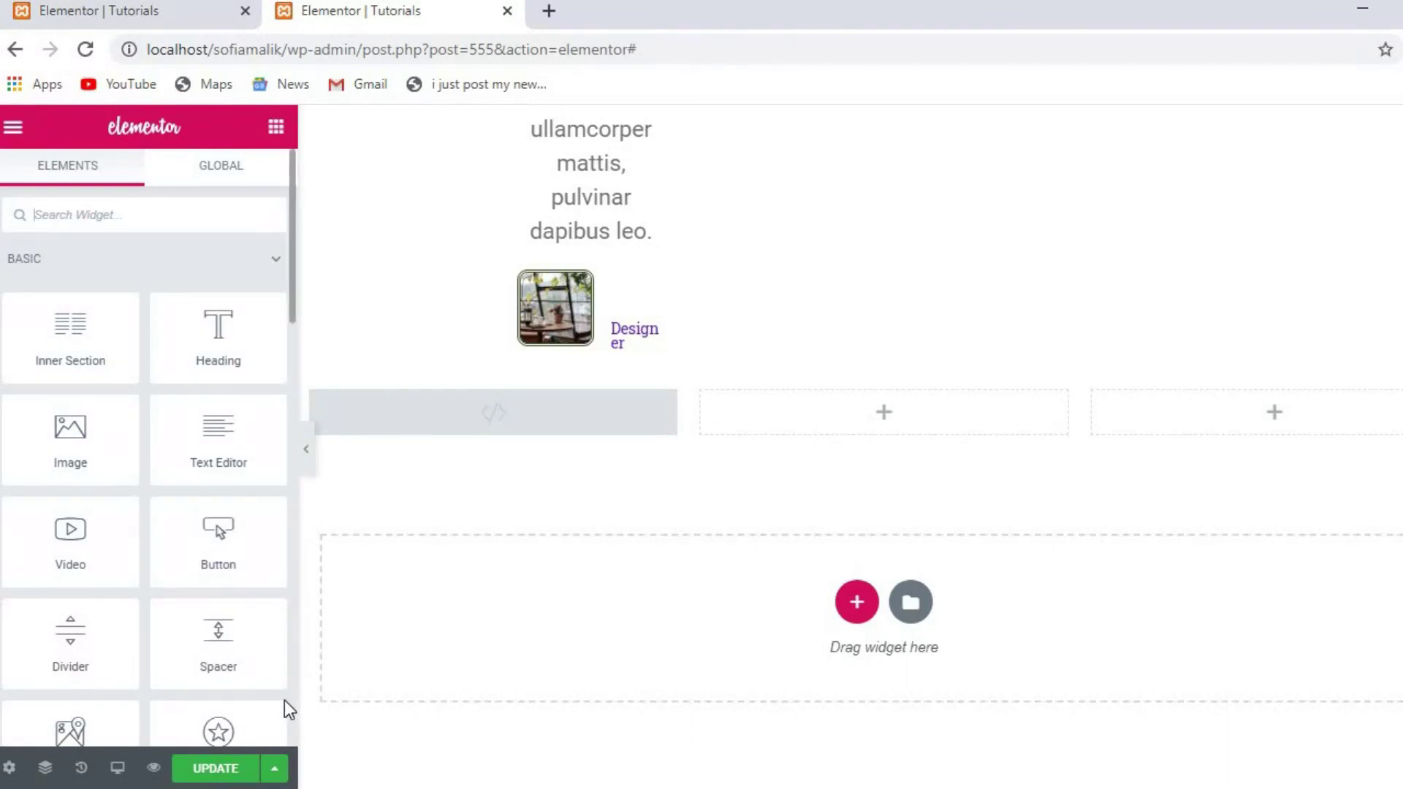
scroll(146, 366, "down", 15)
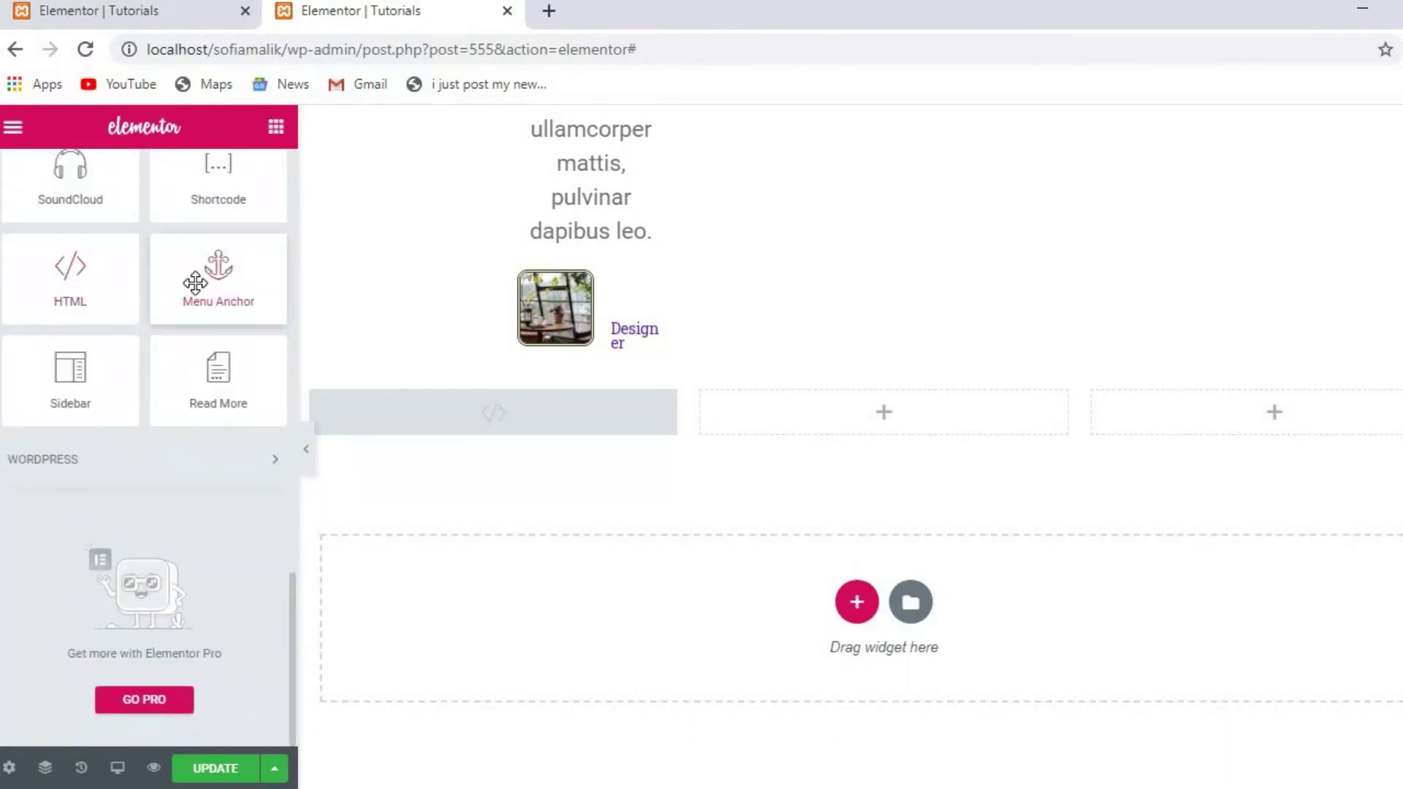
left_click_drag(195, 282, 828, 431)
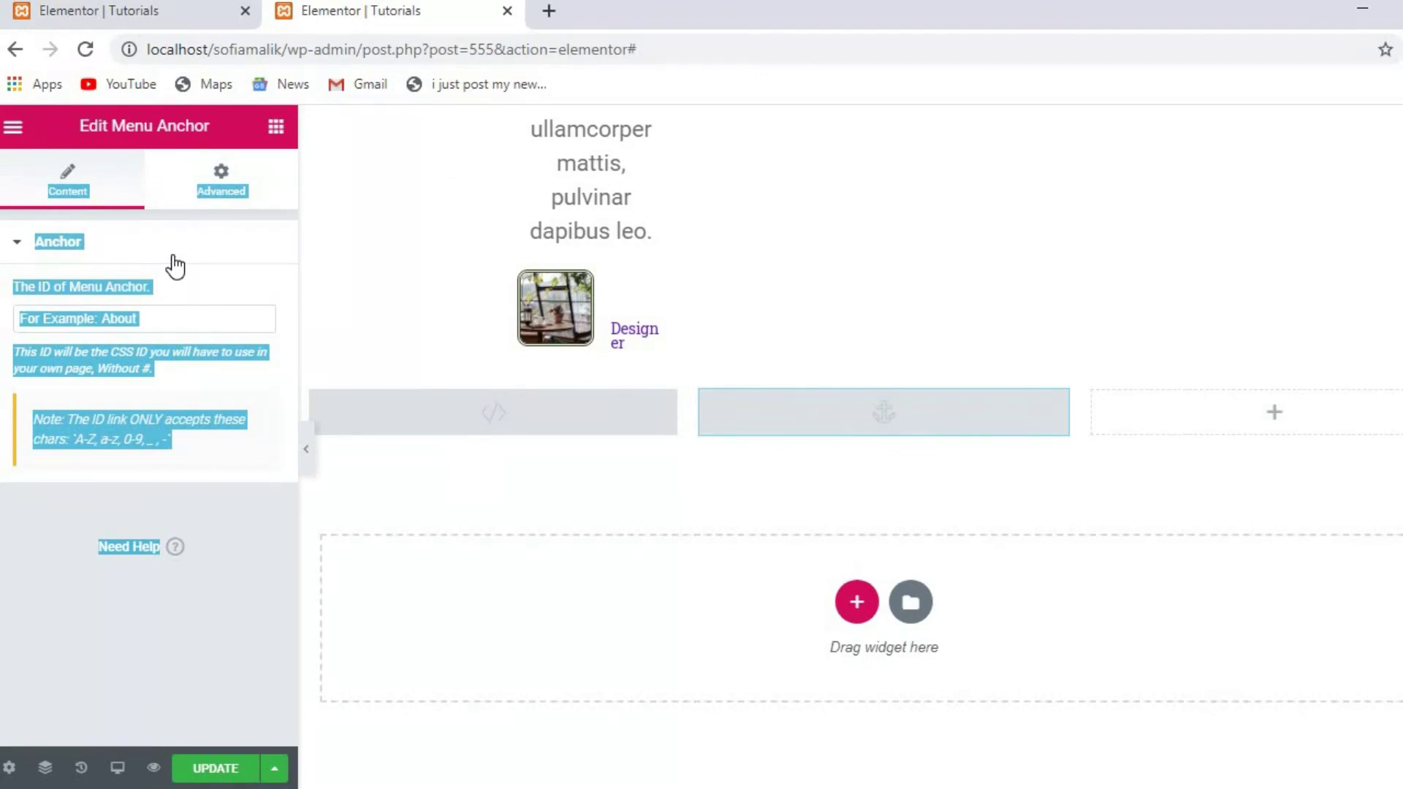
- Add a Sidebar widget from the General widgets in its own full-width section below the three-column section
left_click(284, 131)
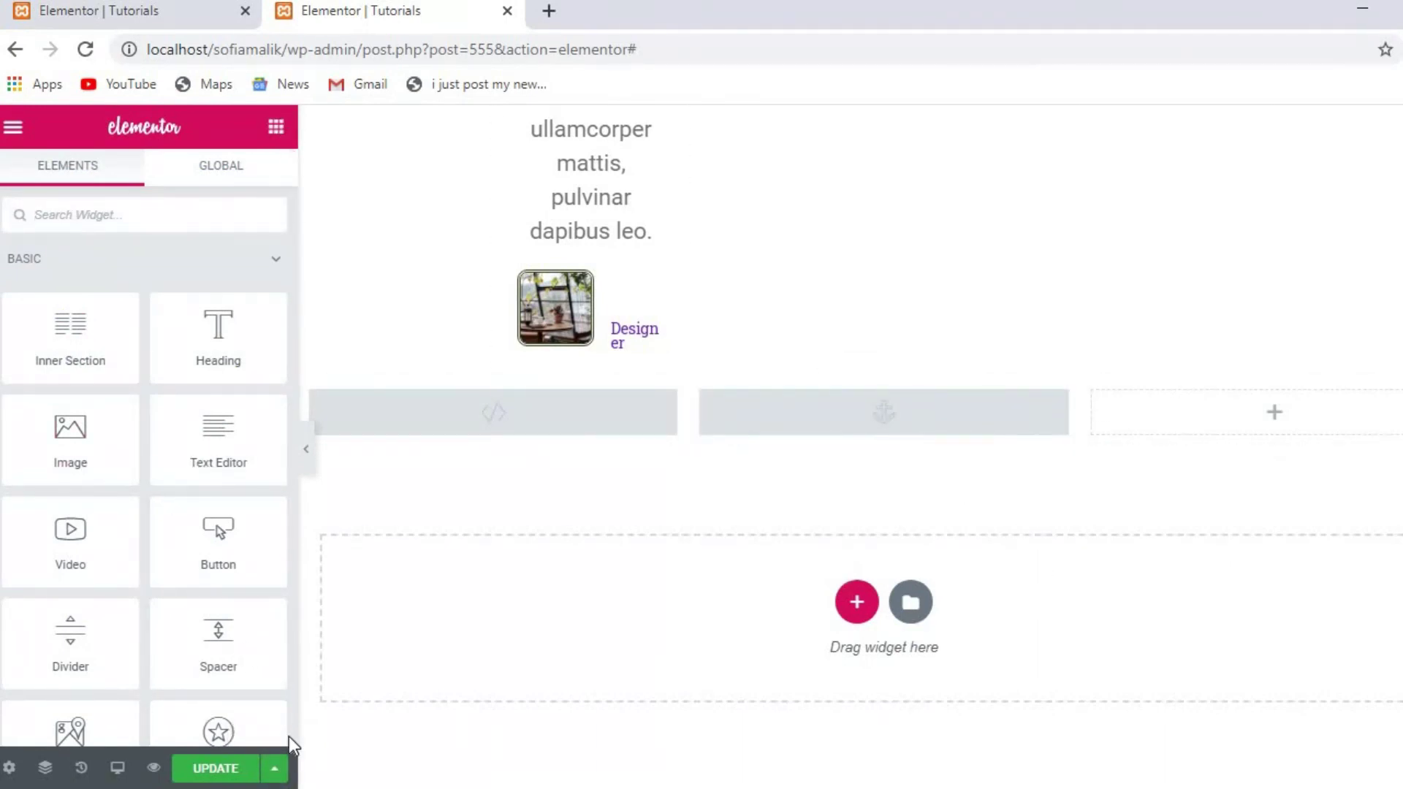
scroll(288, 737, "down", 15)
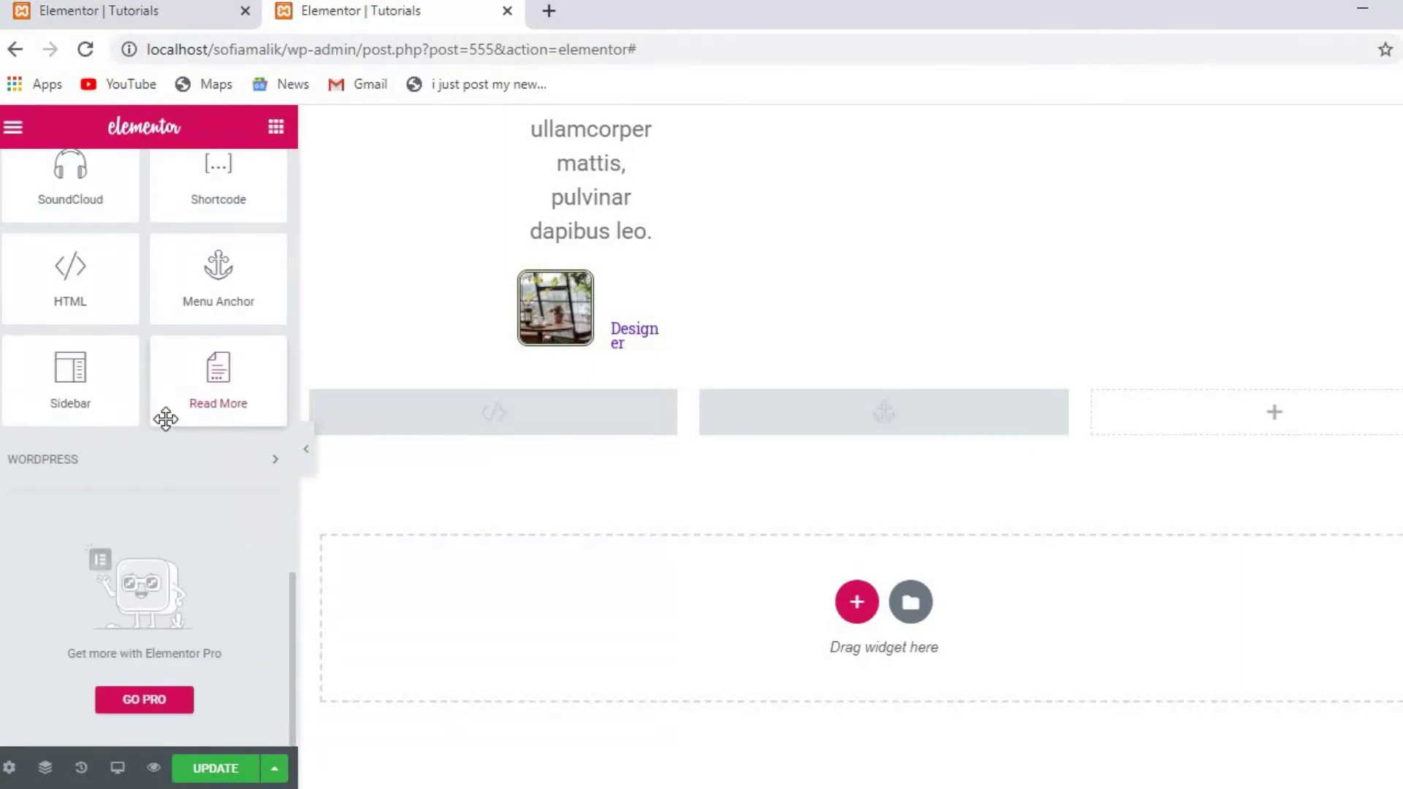
left_click_drag(63, 391, 845, 589)
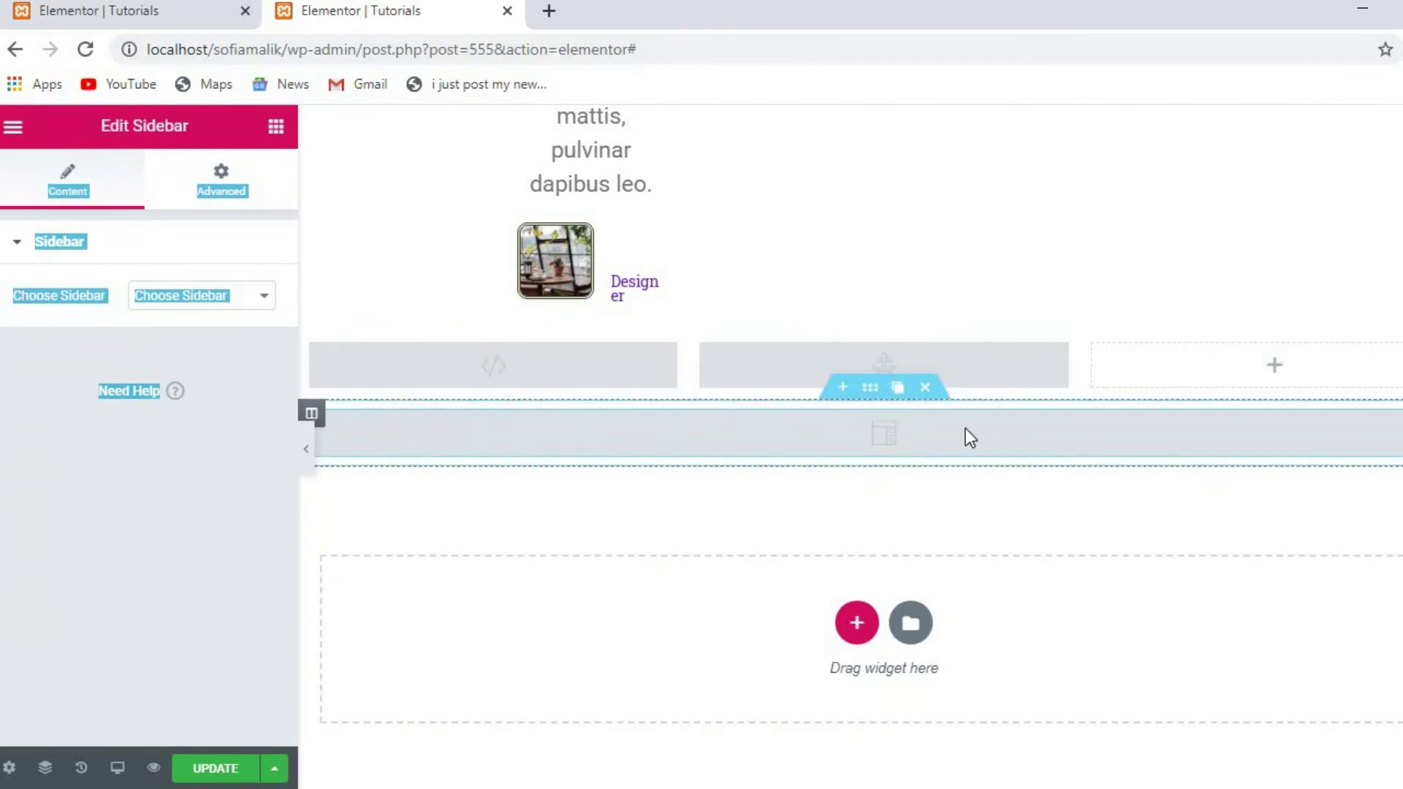
left_click(77, 249)
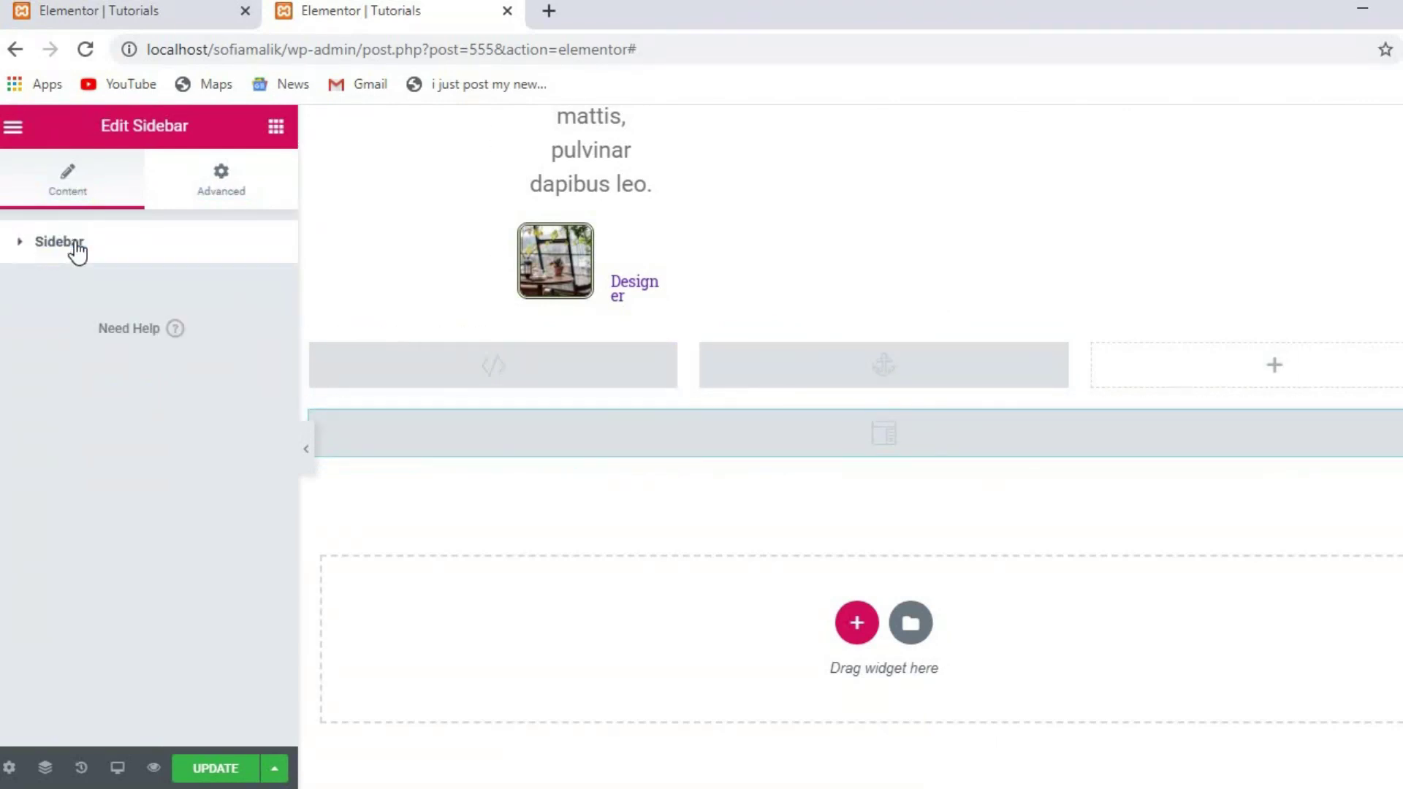
left_click(77, 248)
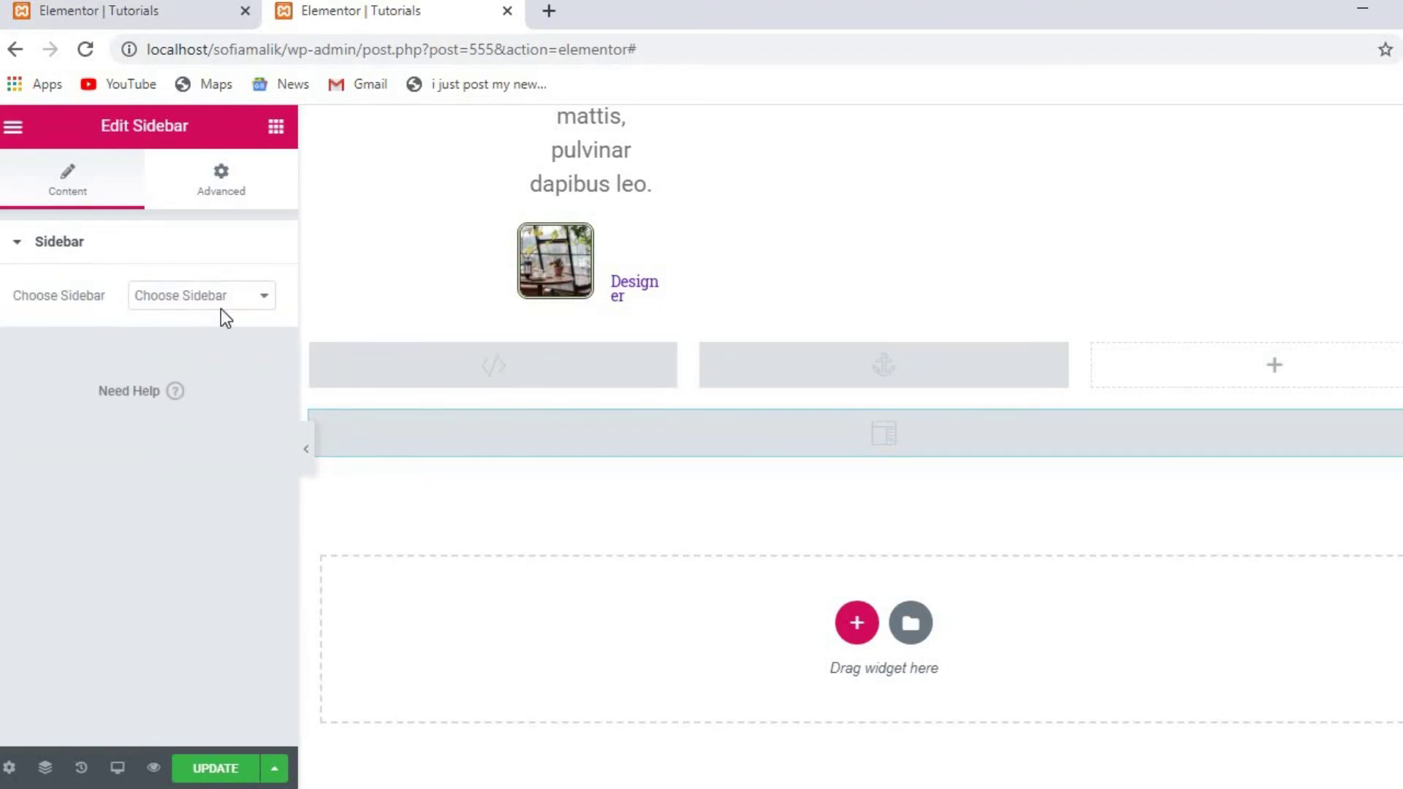
- Try Blog Sidebar and Footer 1 as the Sidebar widget's source, and reset it to Choose Sidebar
left_click(269, 301)
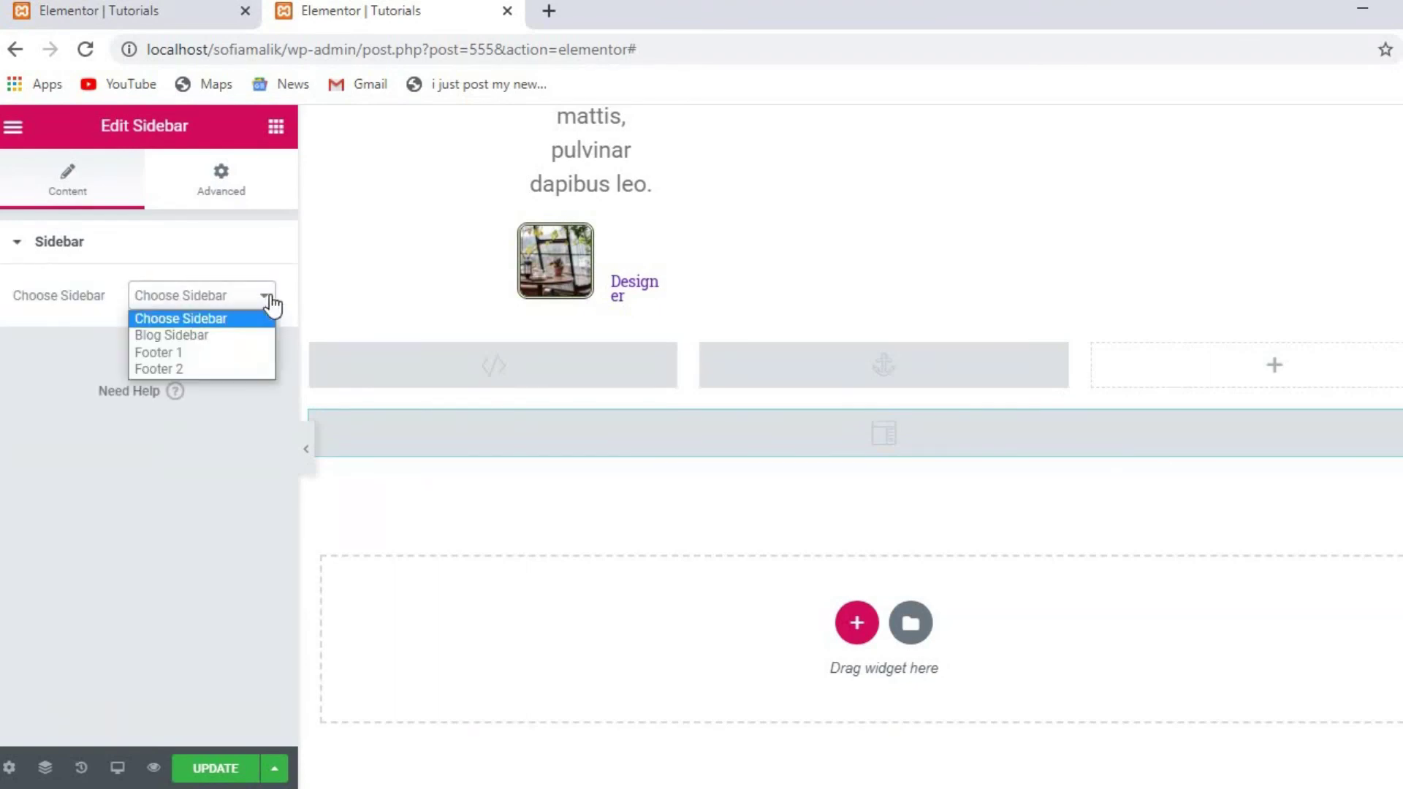
left_click(165, 338)
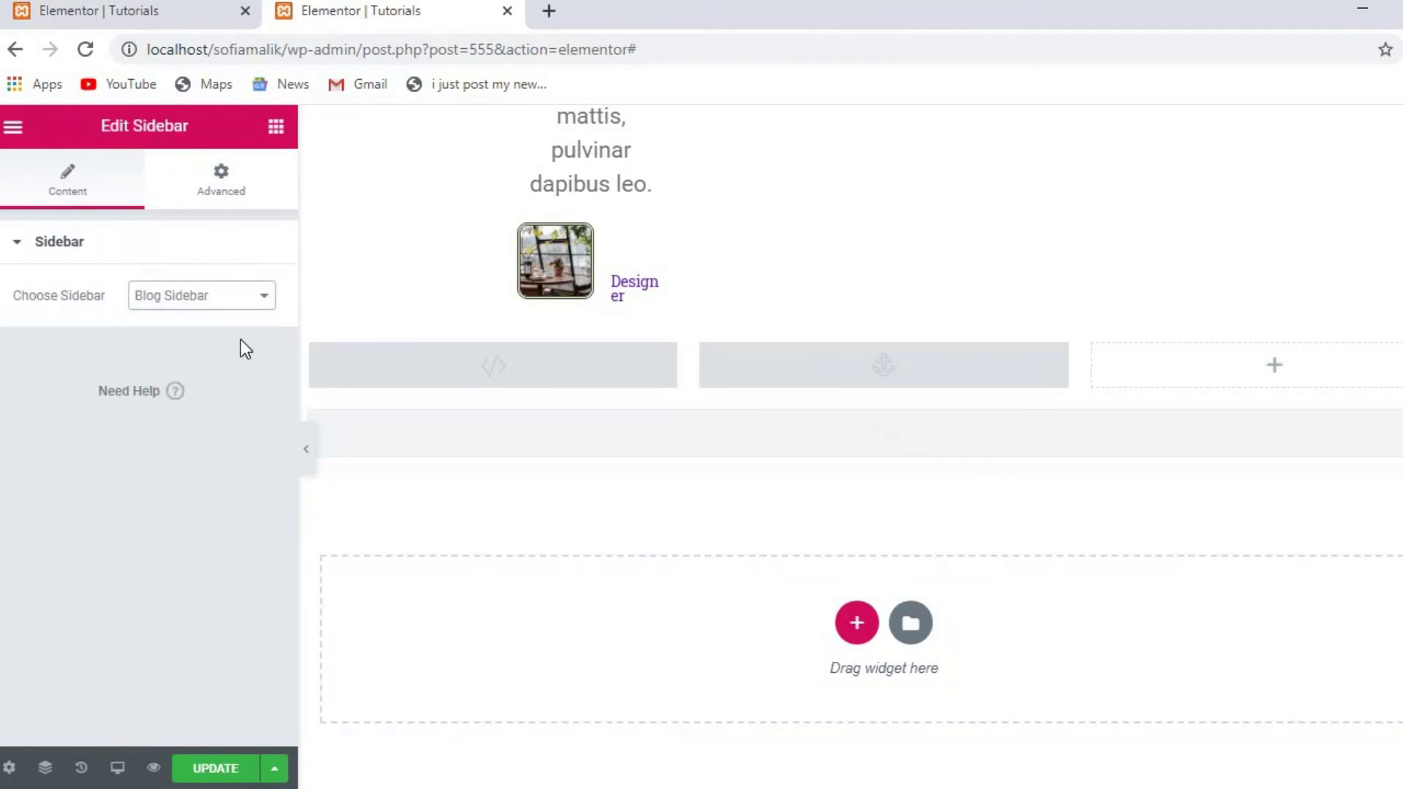
left_click(266, 297)
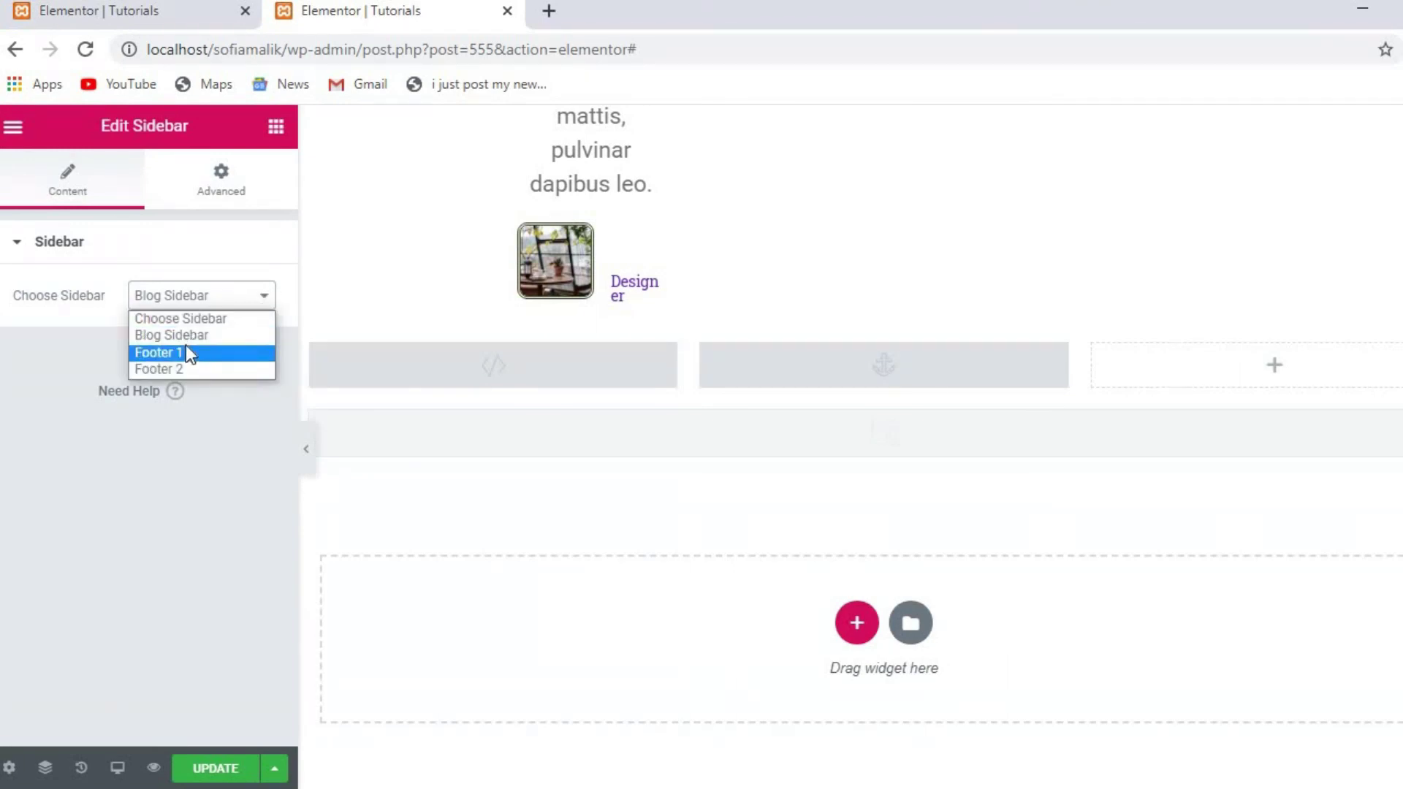
left_click(189, 352)
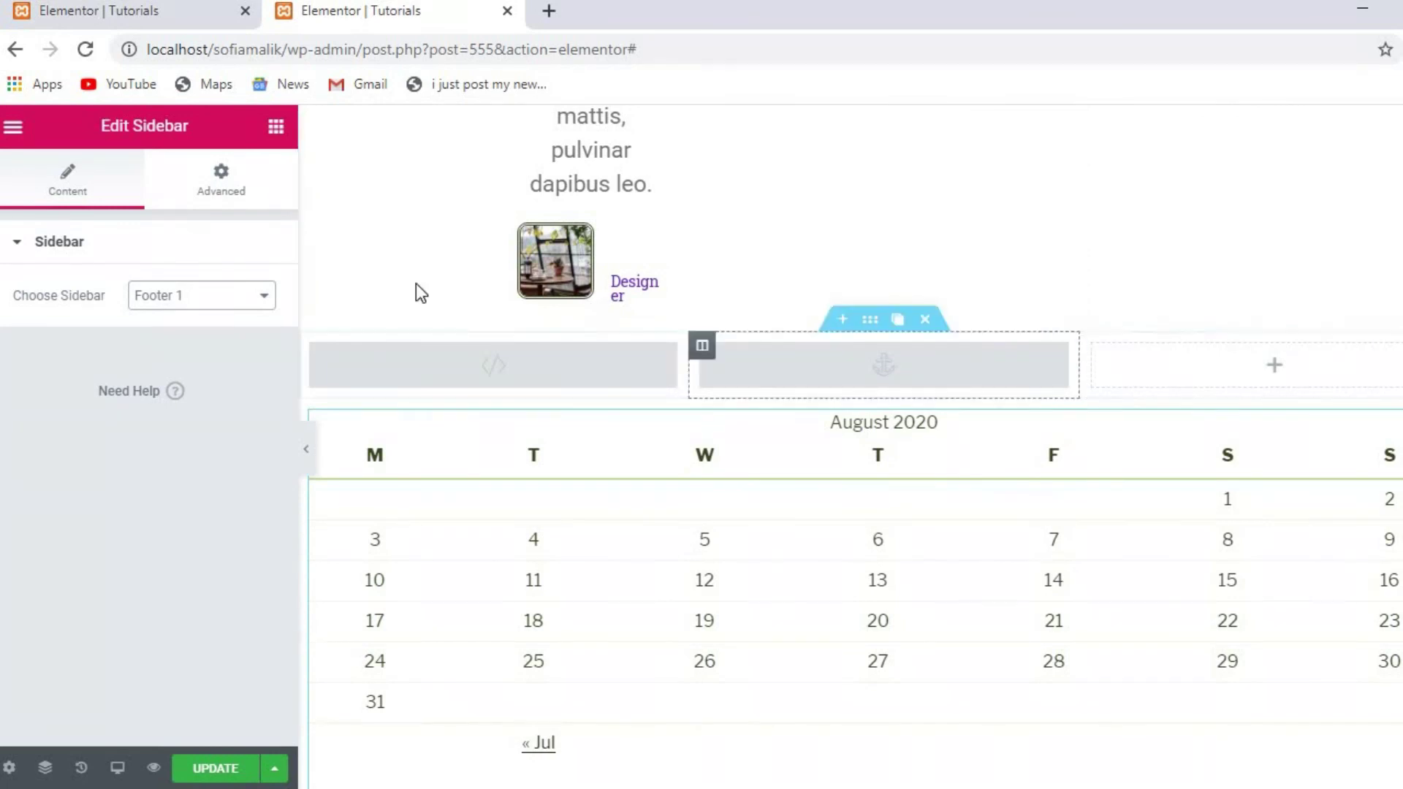
left_click(254, 295)
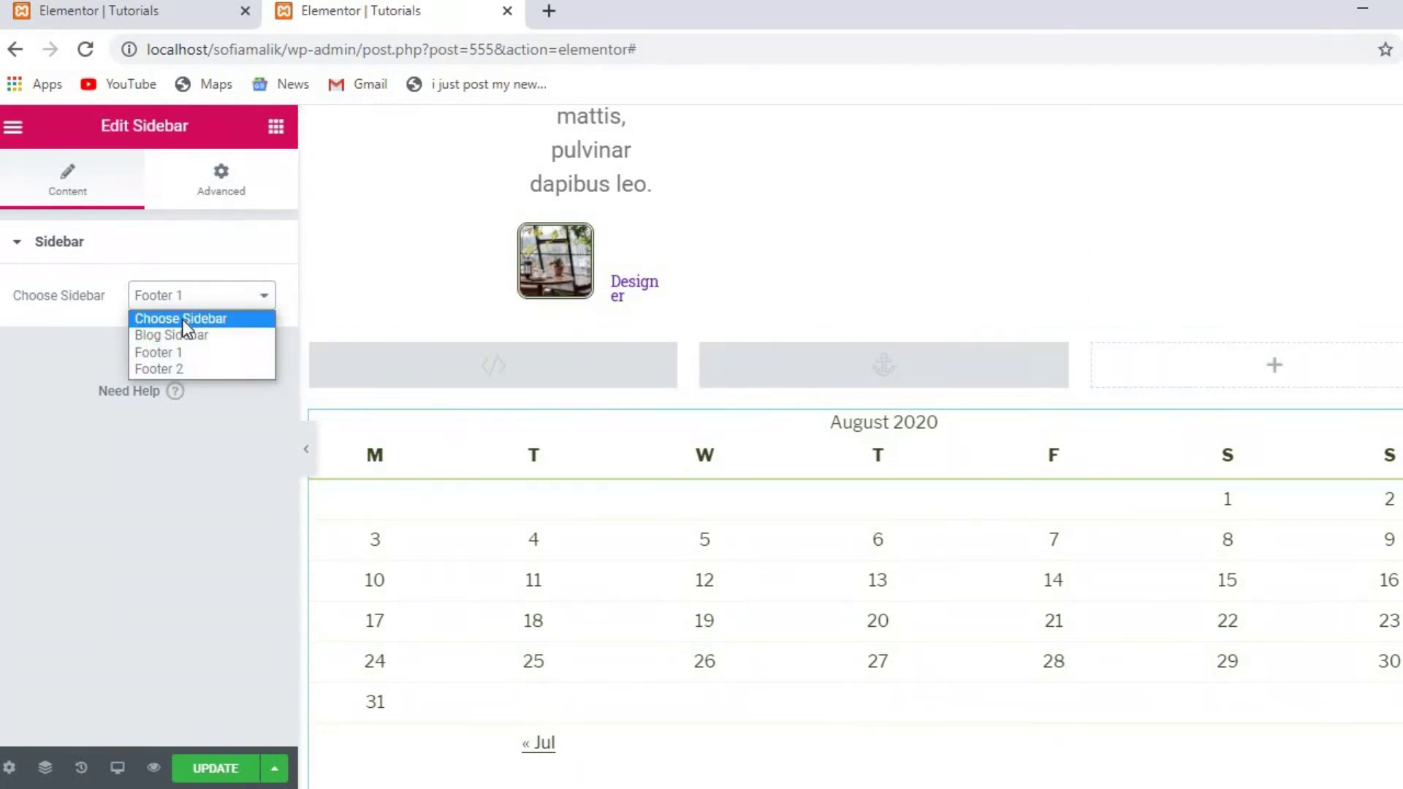
left_click(182, 319)
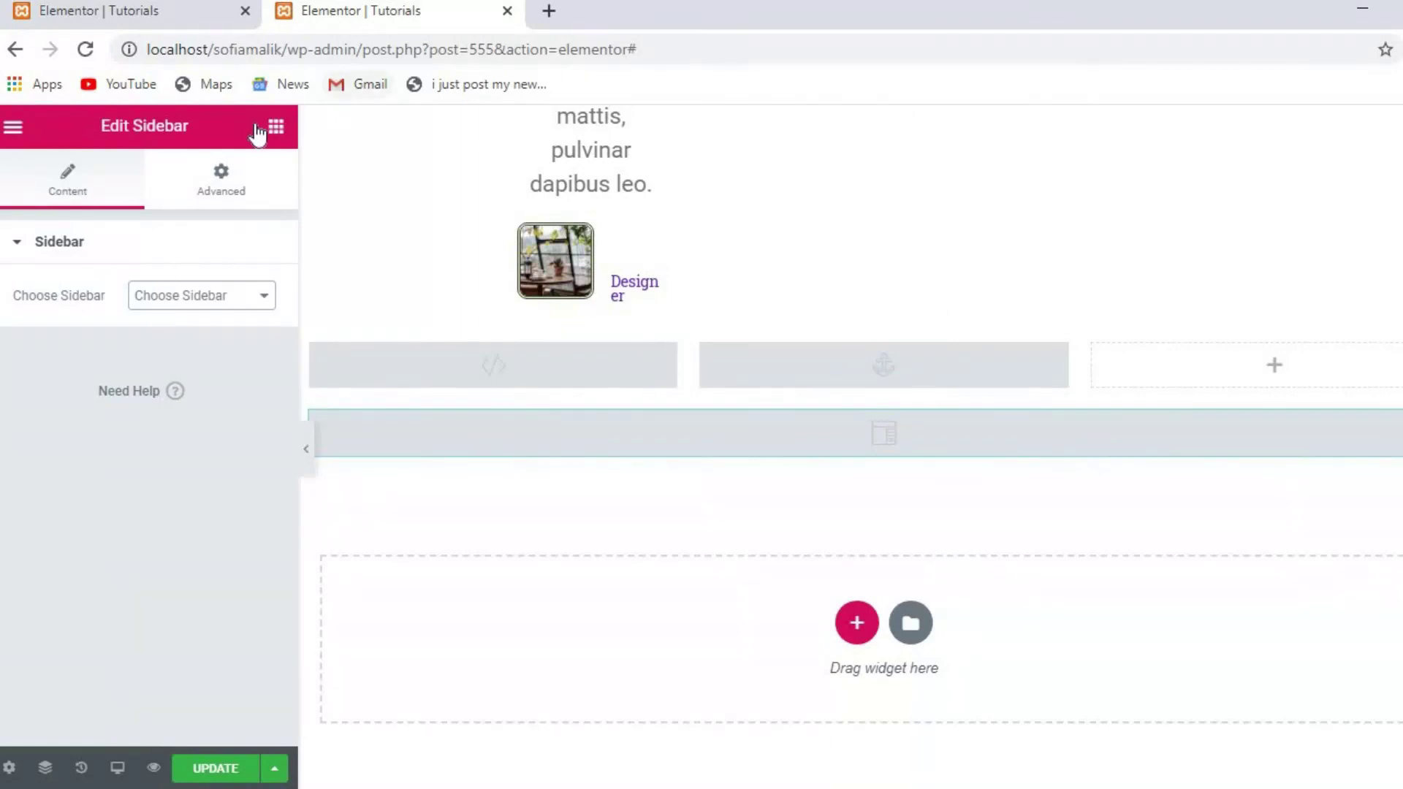
- Try Footer 2 as the Sidebar widget's source, settle on Footer 1, and review the page
left_click(254, 308)
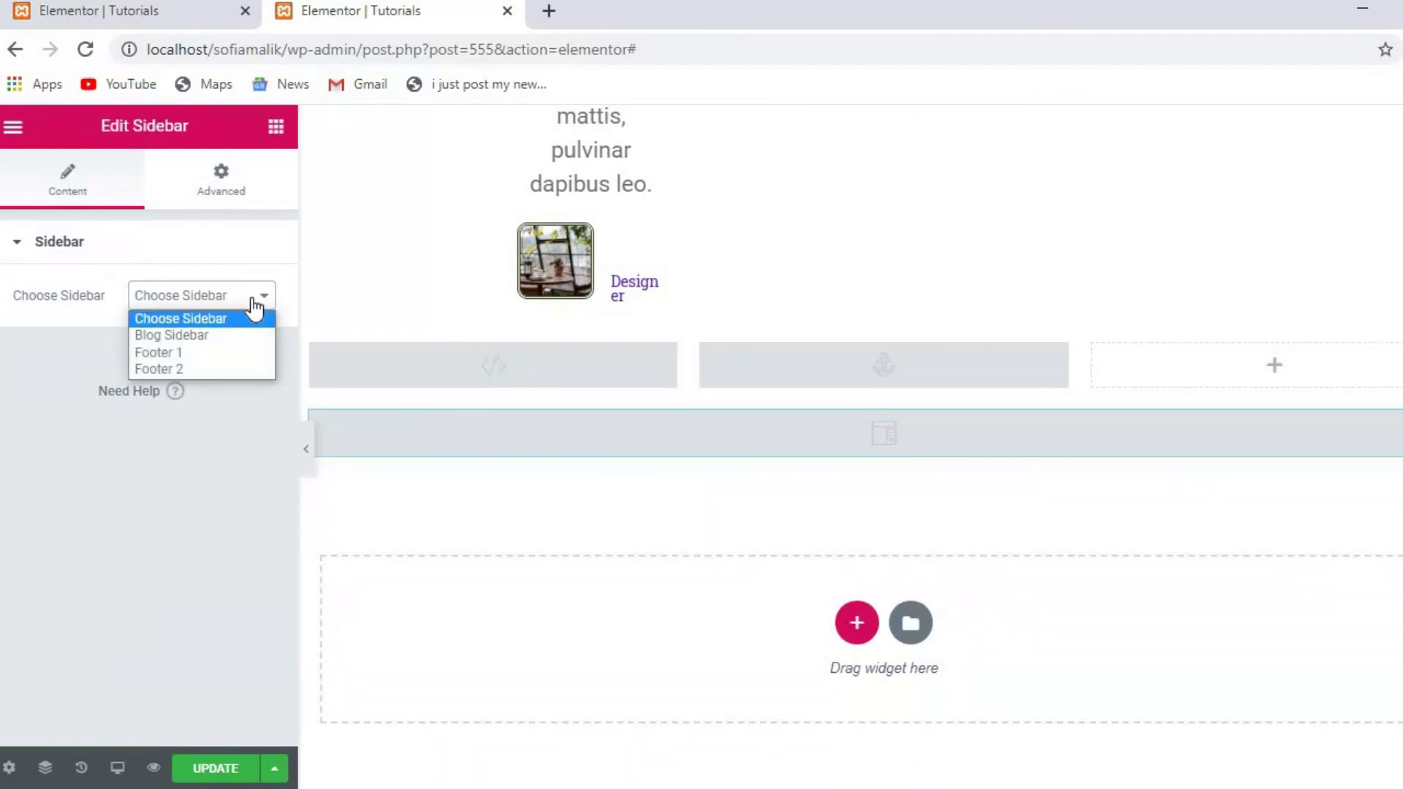
left_click(158, 369)
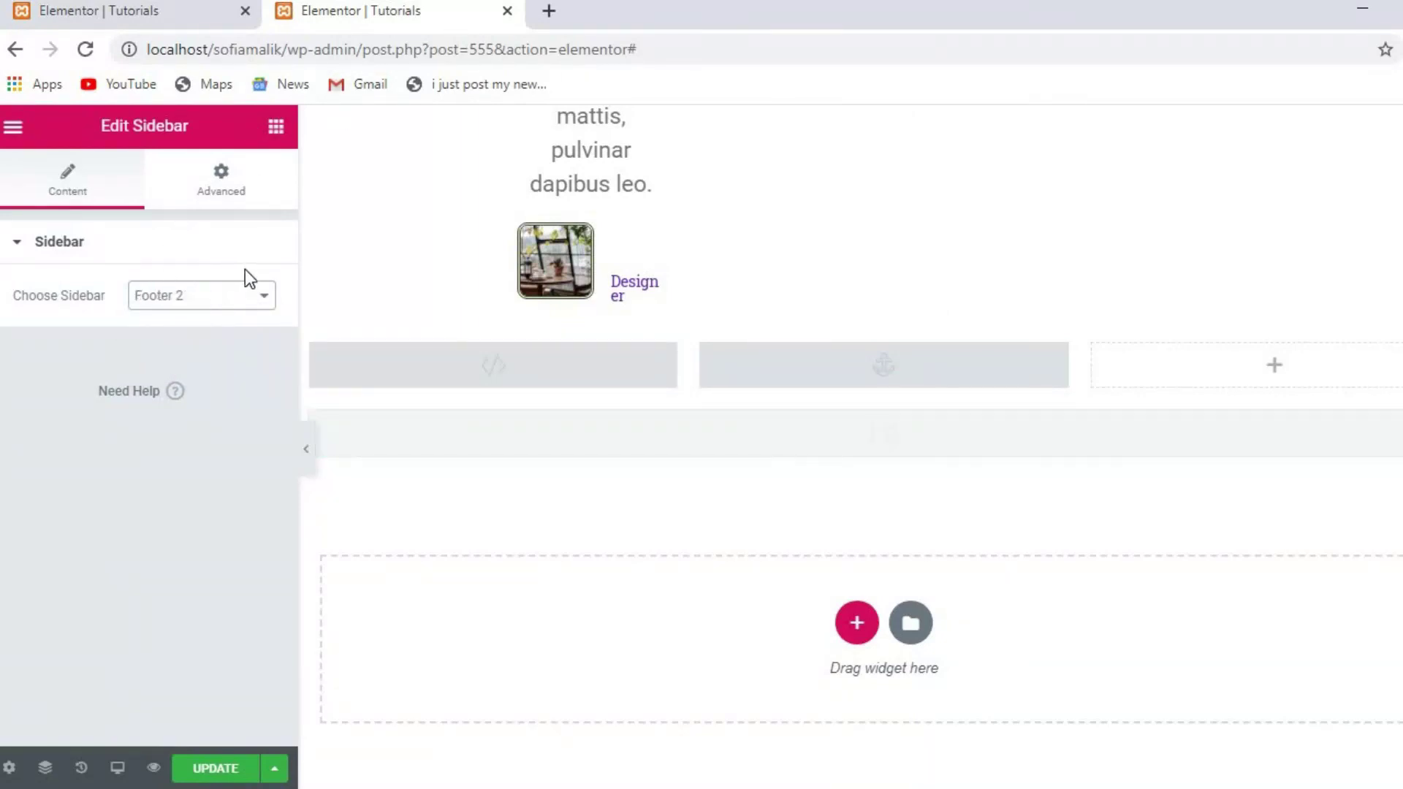
left_click(255, 297)
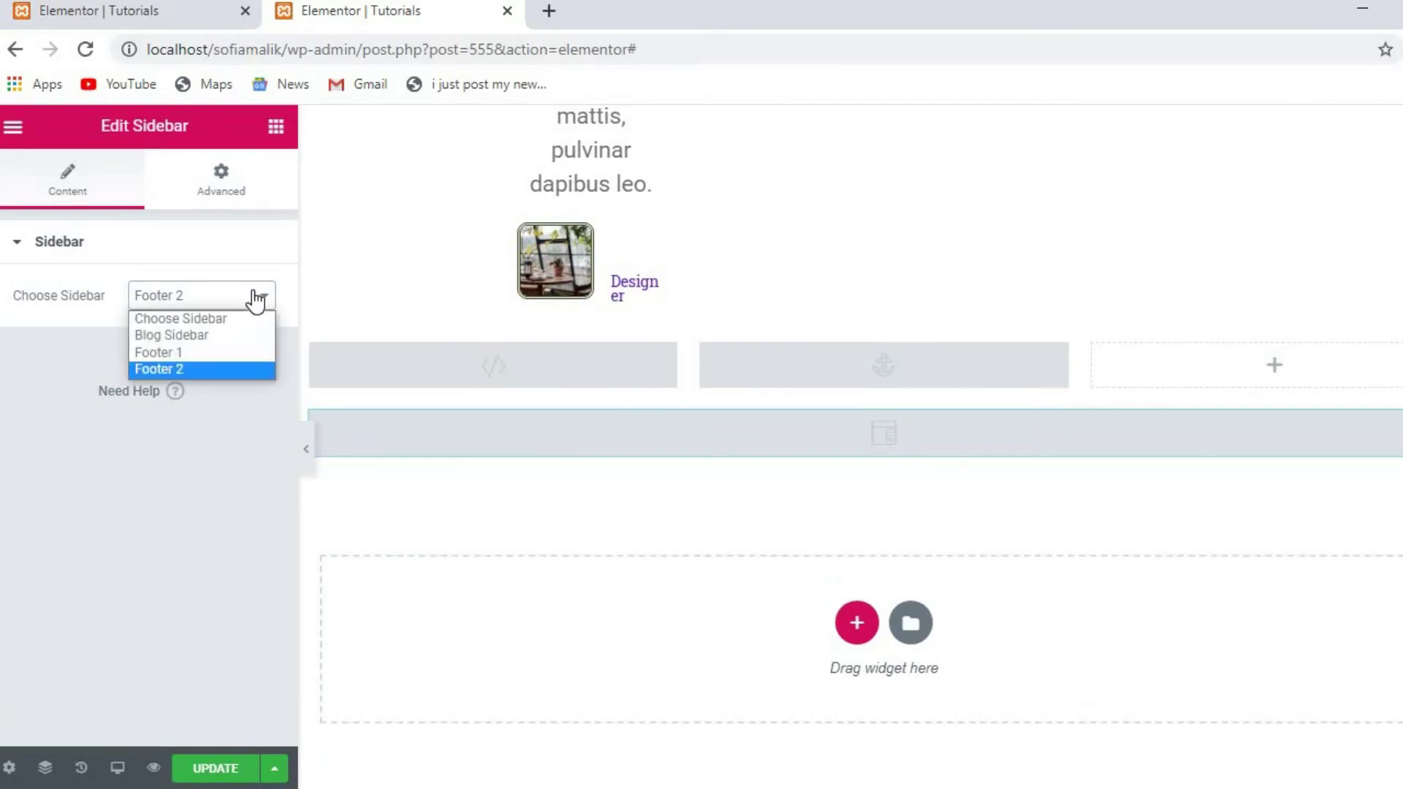
left_click(177, 349)
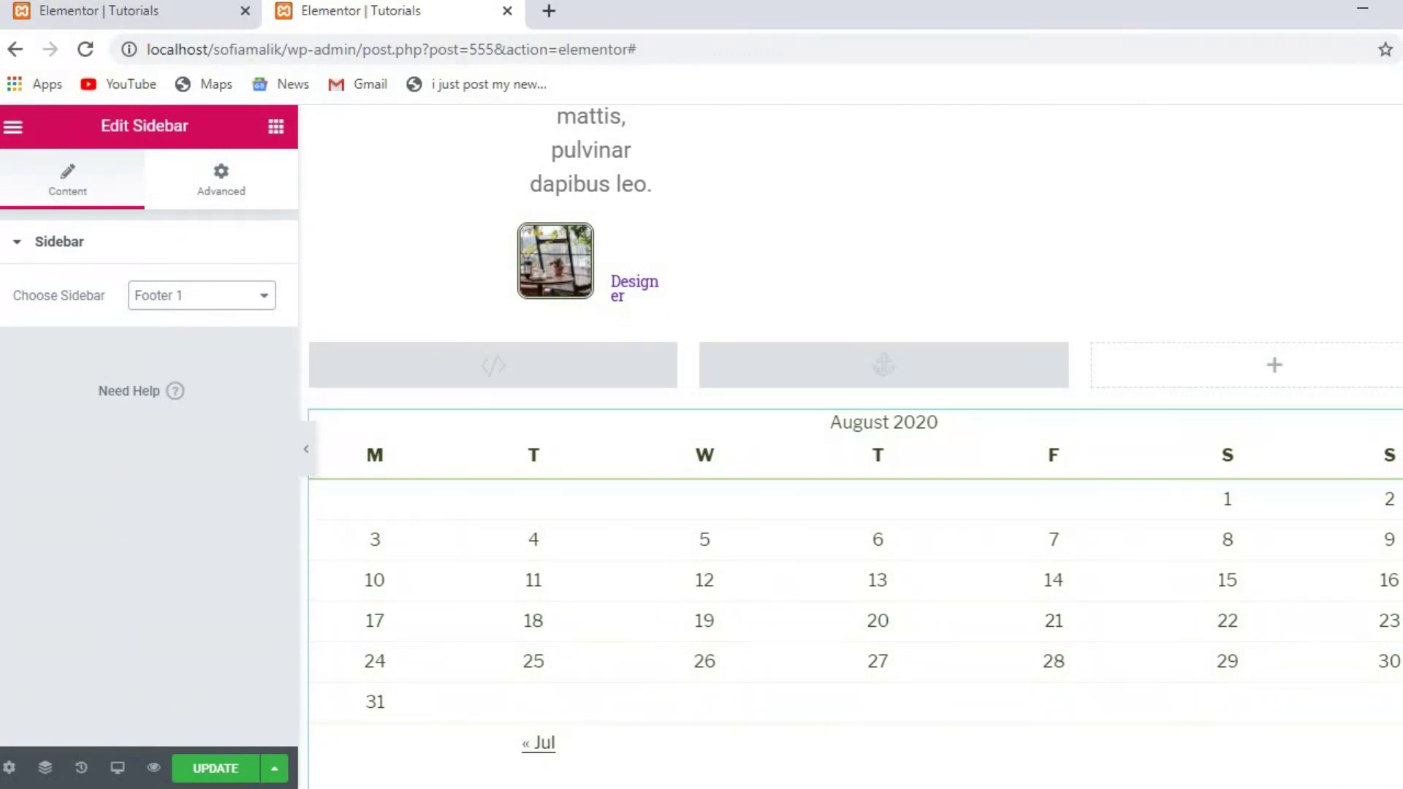
scroll(855, 438, "down", 2)
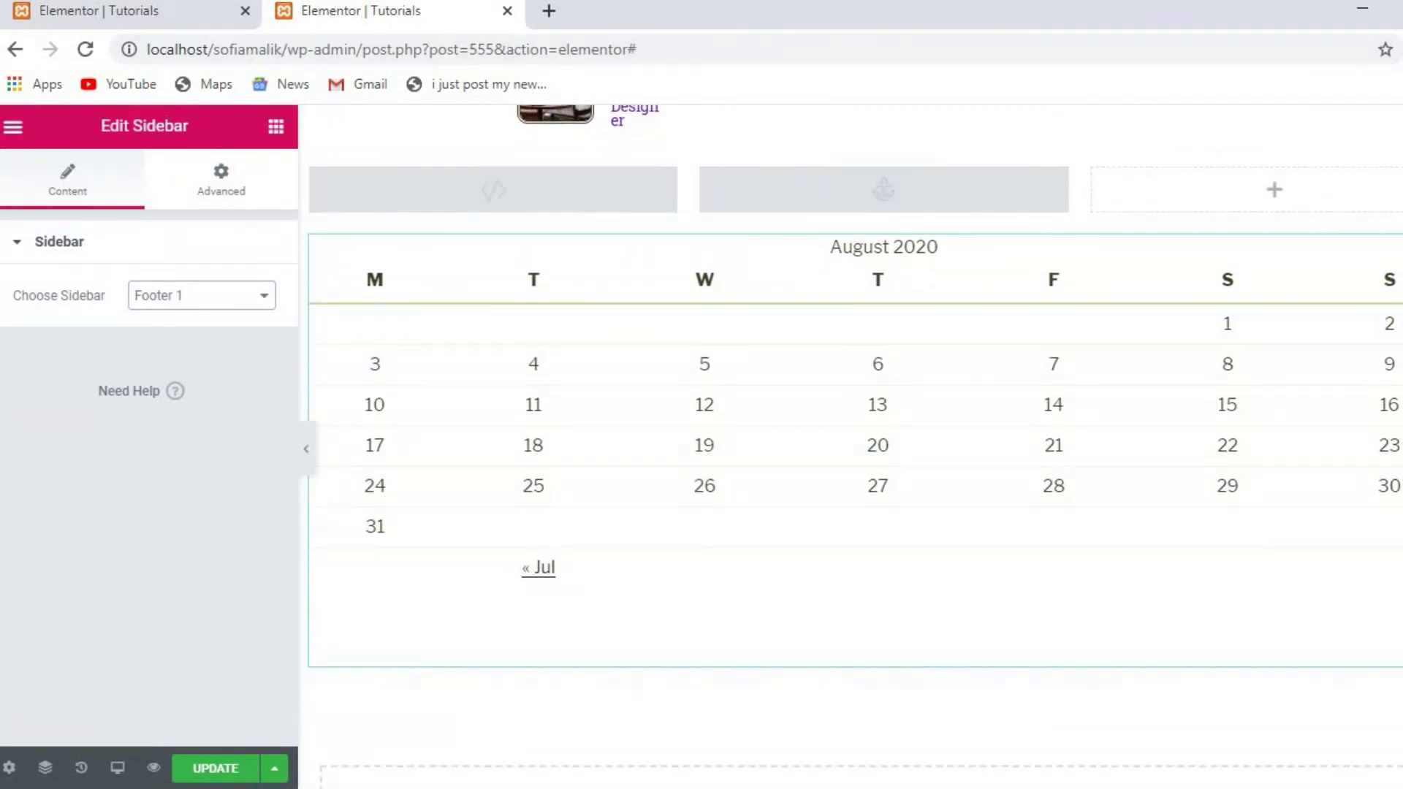
scroll(722, 277, "up", 9)
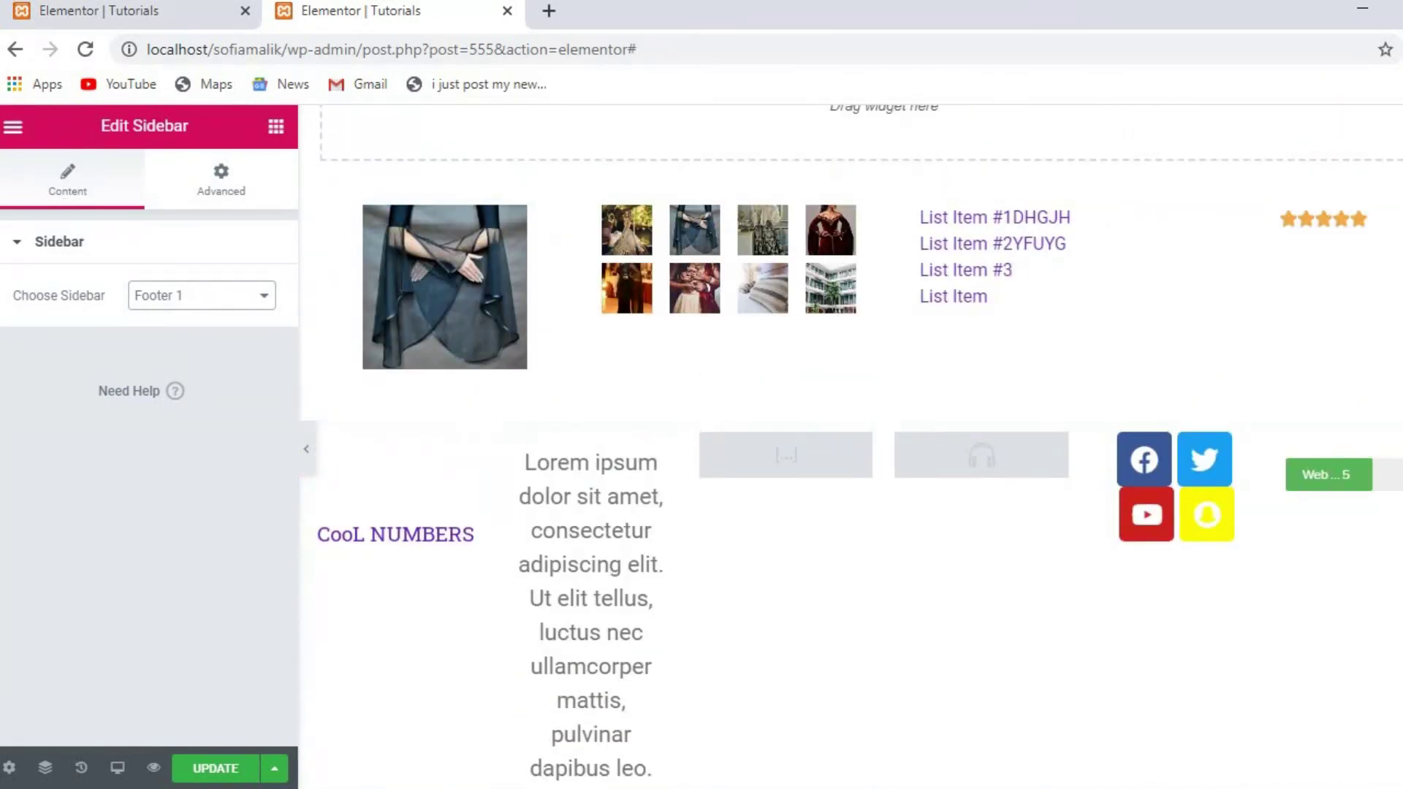
scroll(836, 401, "down", 5)
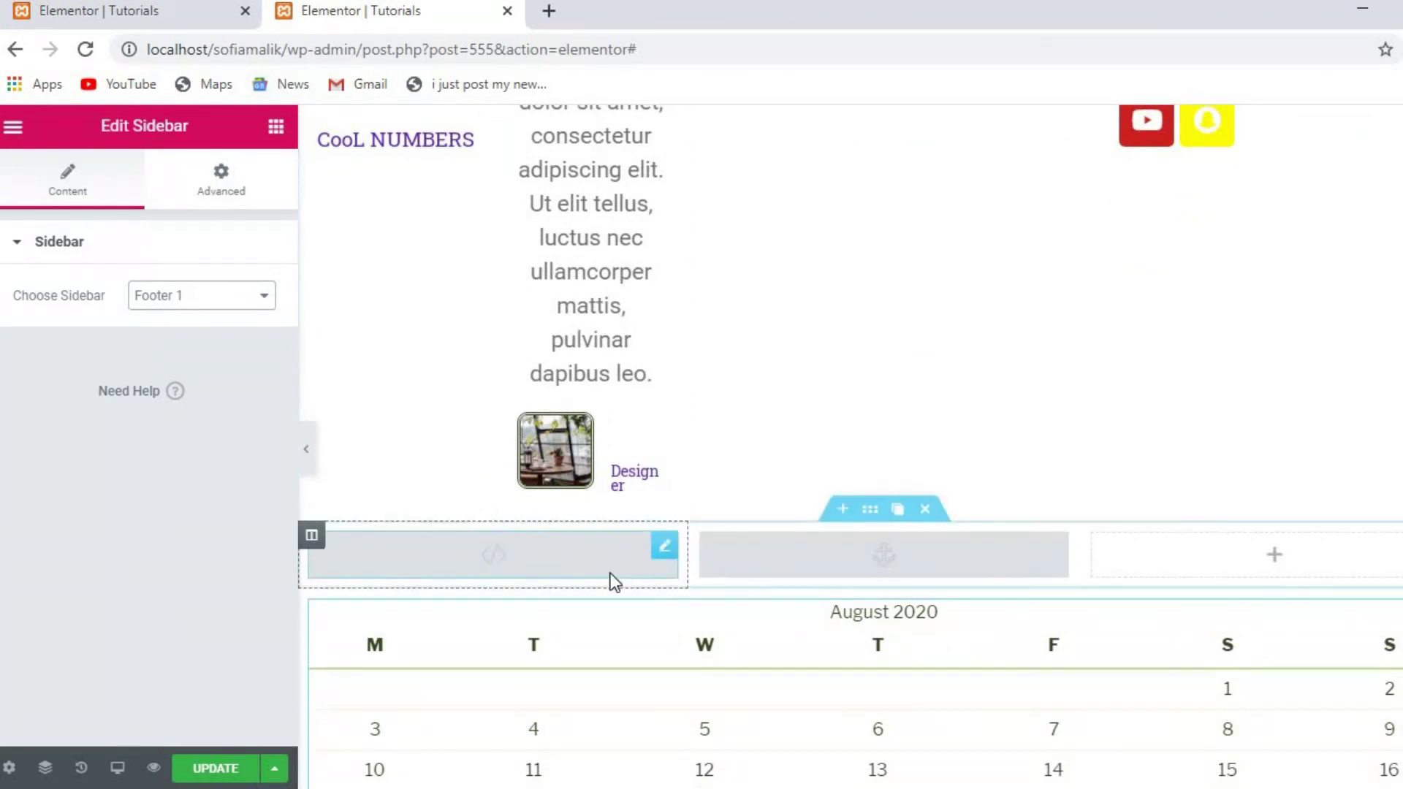
- Add a Read More widget from the General widgets to the third column of the three-column section
left_click(275, 126)
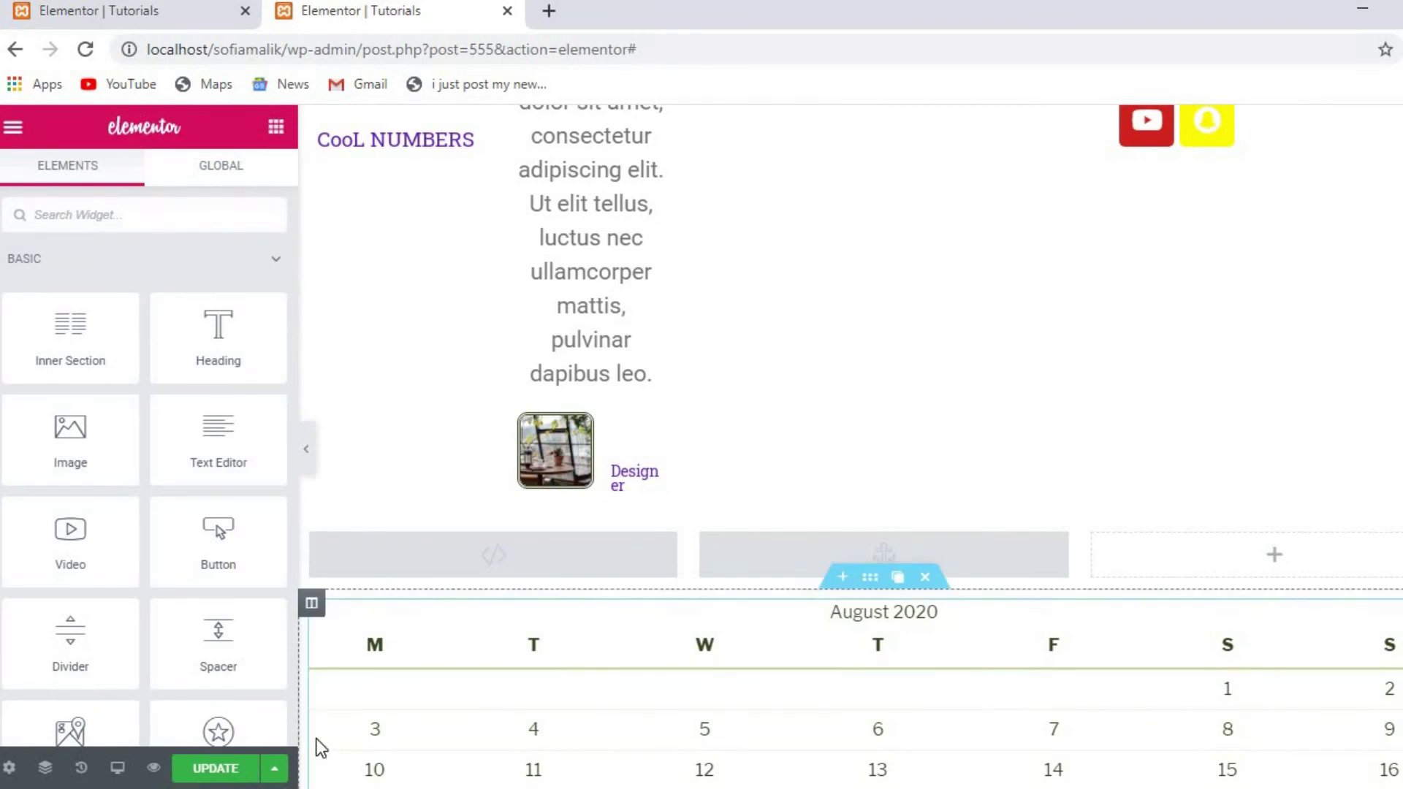
scroll(290, 735, "down", 15)
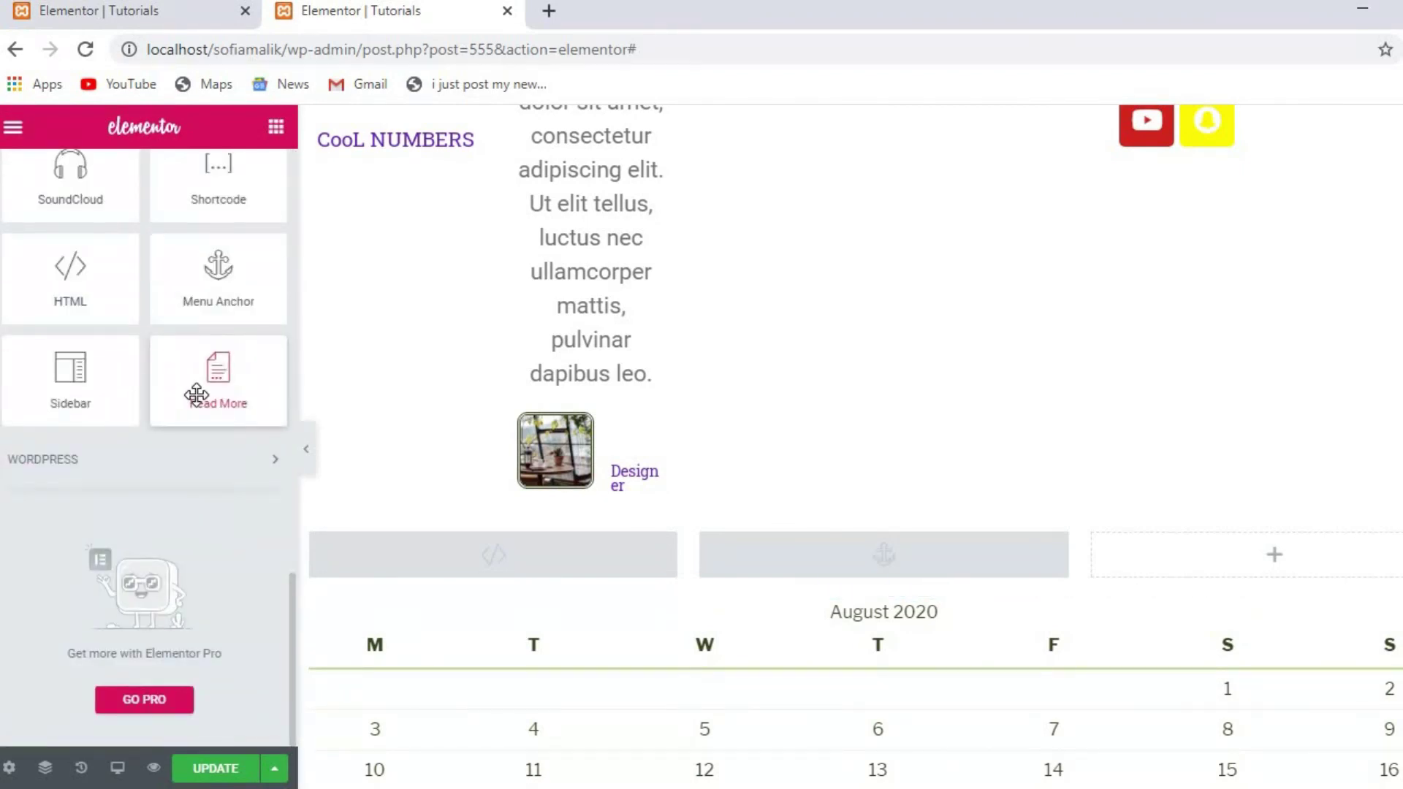
left_click_drag(196, 395, 1218, 572)
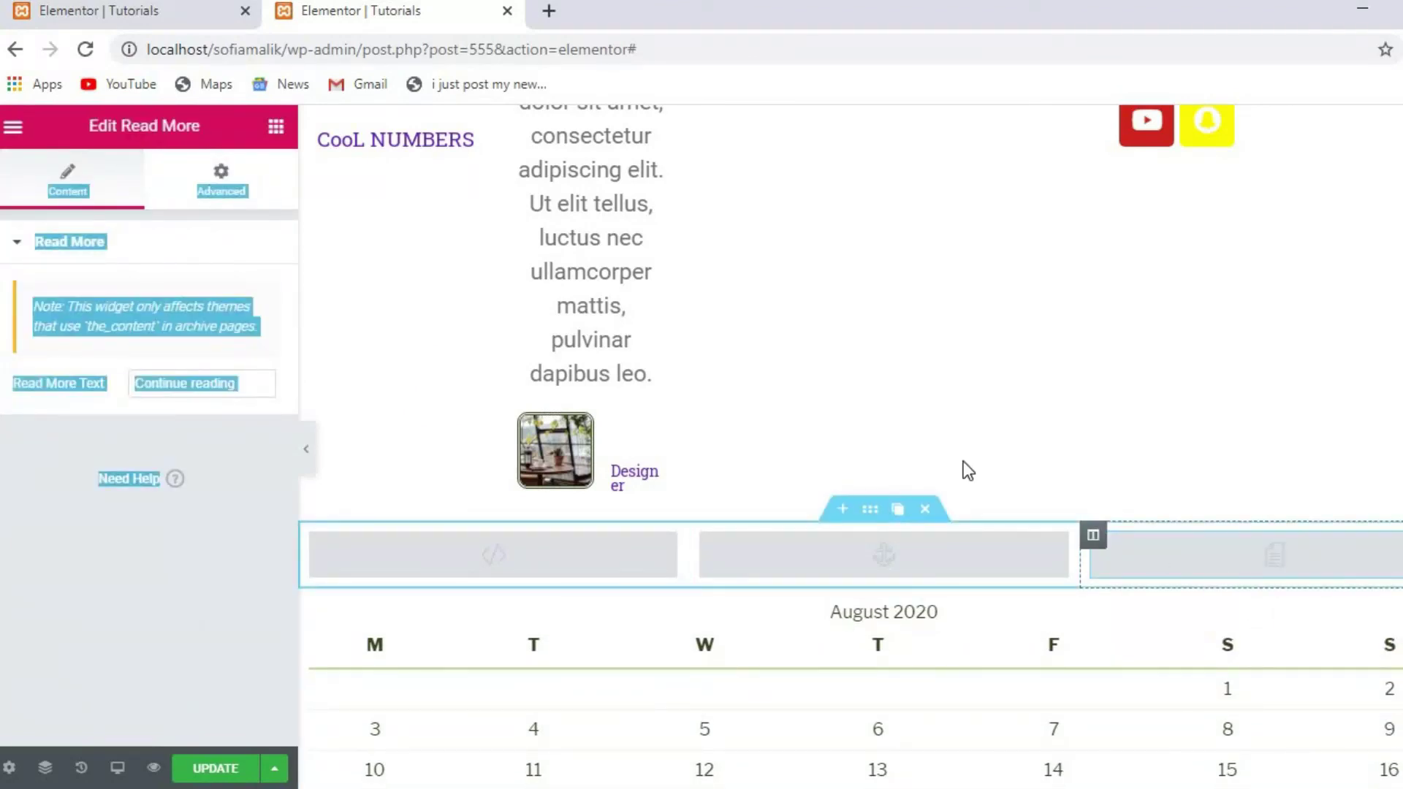